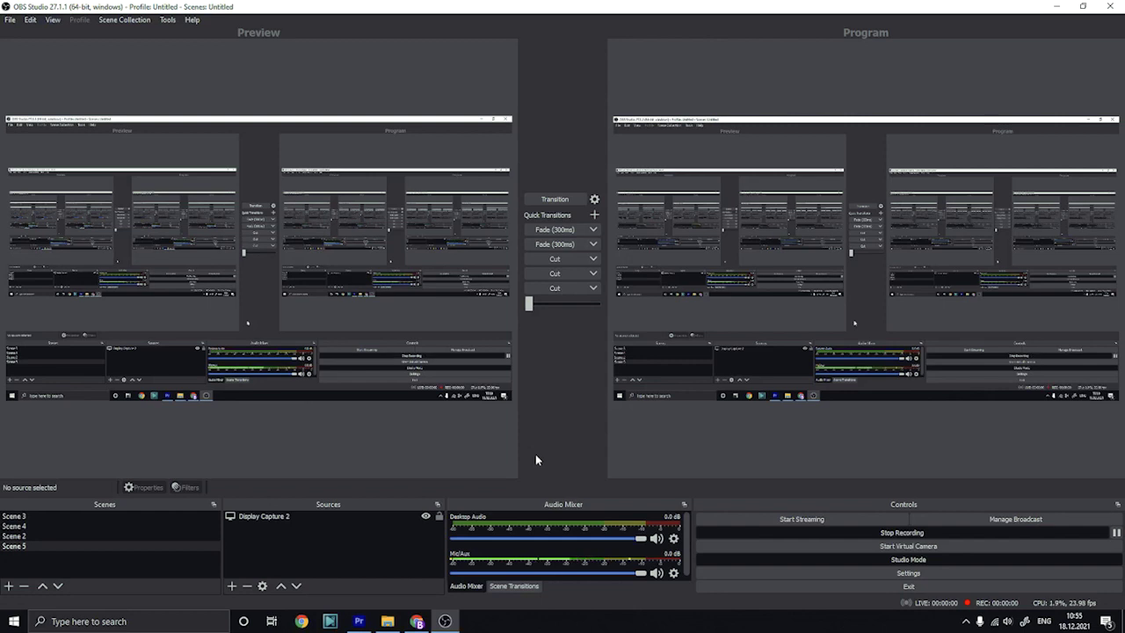
Bring the Premiere Pro 'Christmas - 99607' project to the front from the taskbar
{"action": "left_click", "coordinate": [359, 621]}
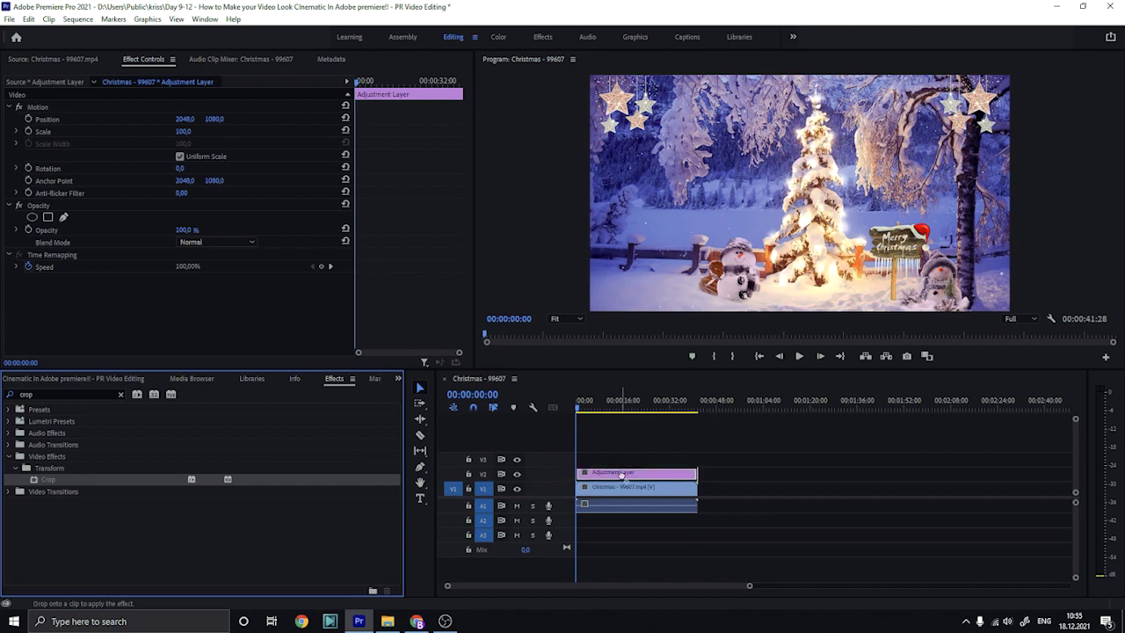
Apply Crop to the adjustment layer and crop the top at 11.8%
{"action": "left_click_drag", "start_coordinate": [363, 477], "coordinate": [636, 473]}
{"action": "scroll", "coordinate": [148, 283], "scroll_direction": "down", "scroll_amount": 1}
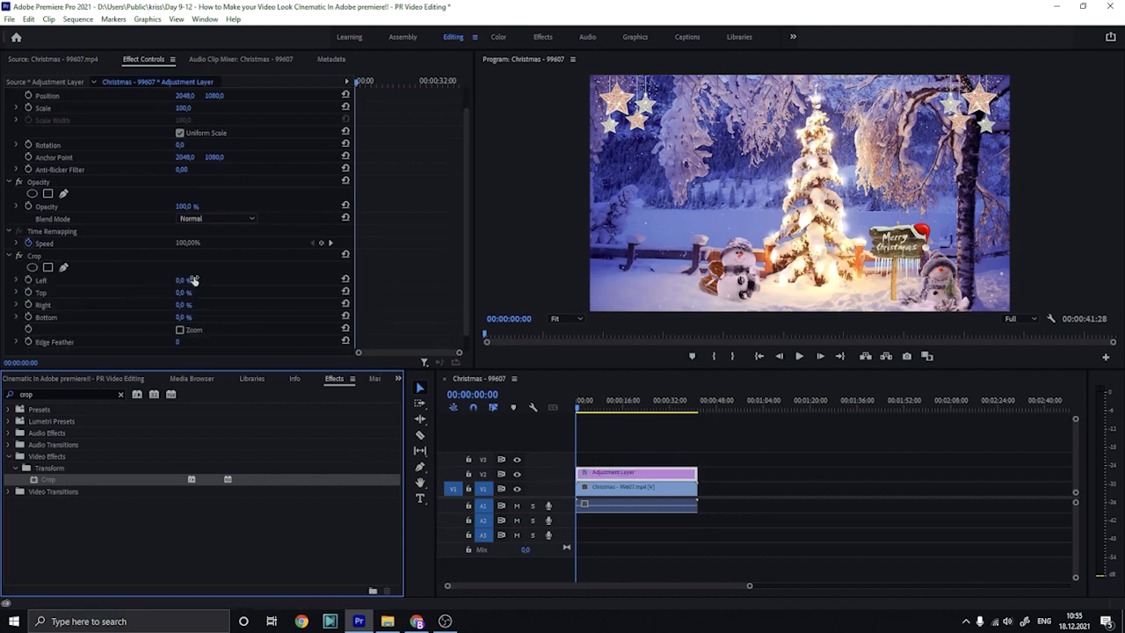
{"action": "mouse_move", "coordinate": [185, 317]}
{"action": "left_mouse_down"}
{"action": "mouse_move", "coordinate": [201, 318]}
{"action": "mouse_move", "coordinate": [175, 318]}
{"action": "left_mouse_up"}
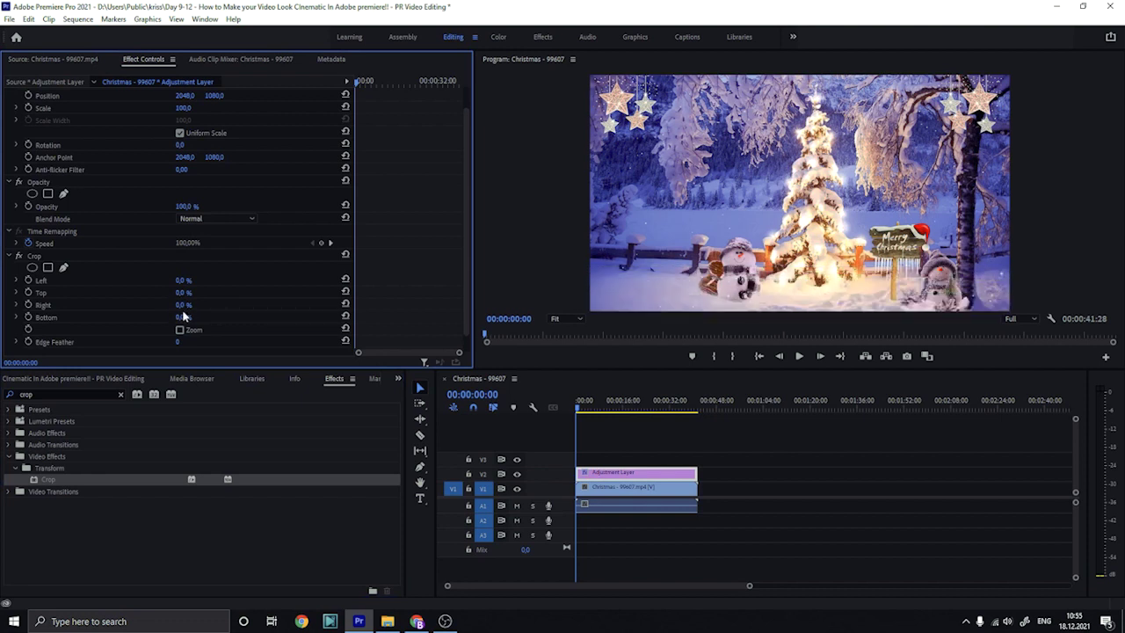
{"action": "left_click_drag", "start_coordinate": [182, 305], "coordinate": [186, 308]}
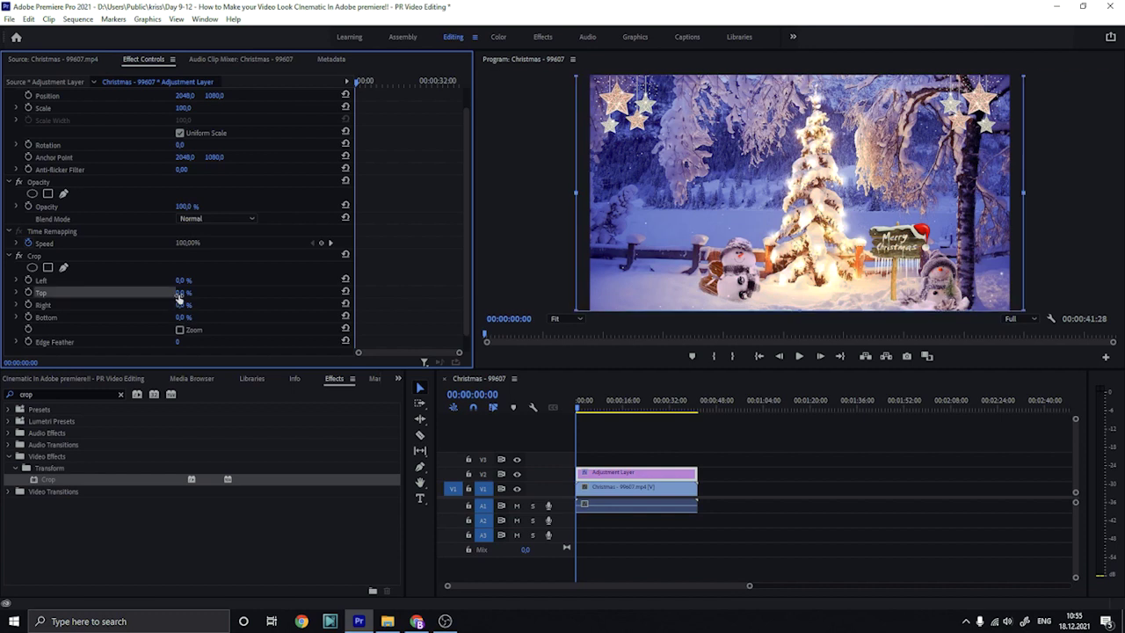
{"action": "mouse_move", "coordinate": [183, 293]}
{"action": "left_mouse_down"}
{"action": "mouse_move", "coordinate": [220, 293]}
{"action": "mouse_move", "coordinate": [186, 292]}
{"action": "left_mouse_up"}
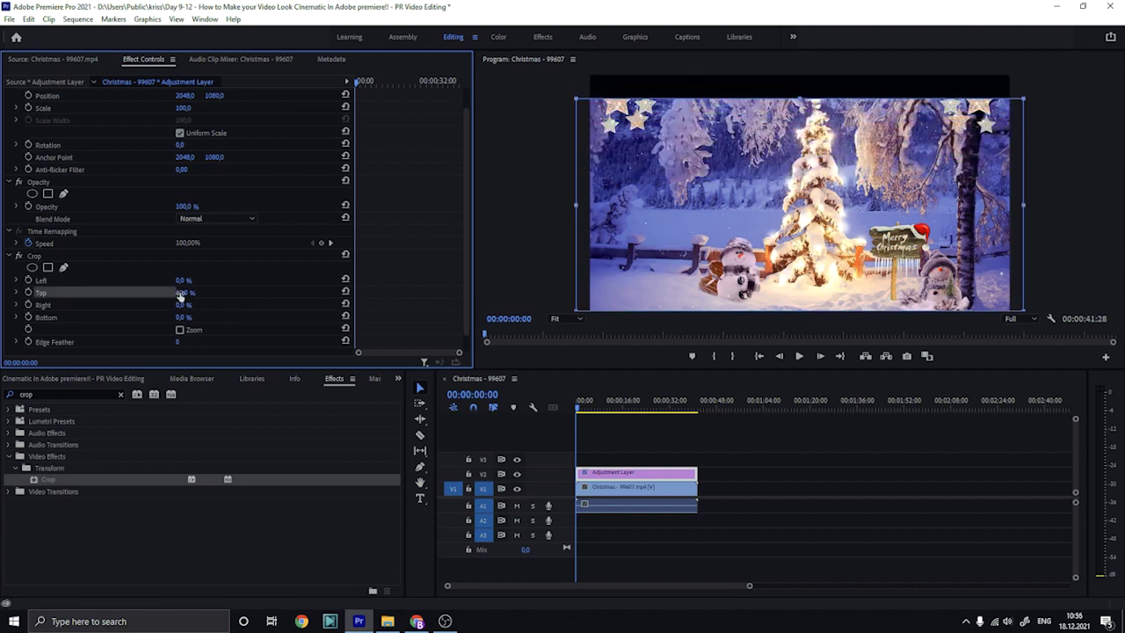
{"action": "left_click", "coordinate": [184, 292]}
{"action": "type", "text": "11,8"}
{"action": "key", "text": "Return"}
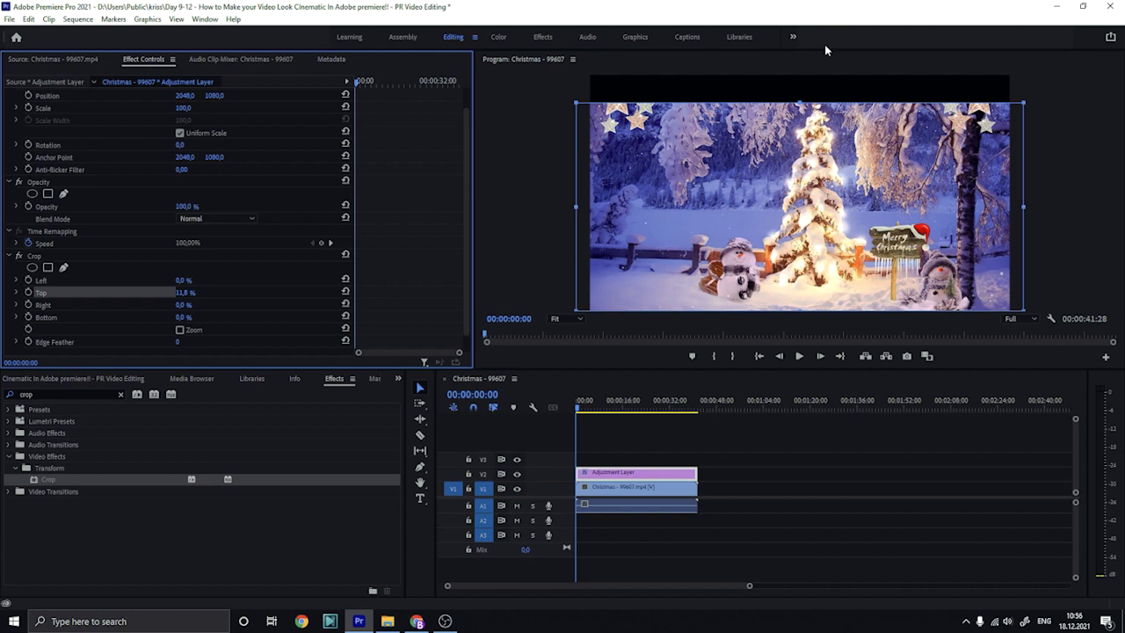
Balance the top and bottom black bands on the Program monitor and play back to review
{"action": "left_click_drag", "start_coordinate": [798, 103], "coordinate": [799, 94]}
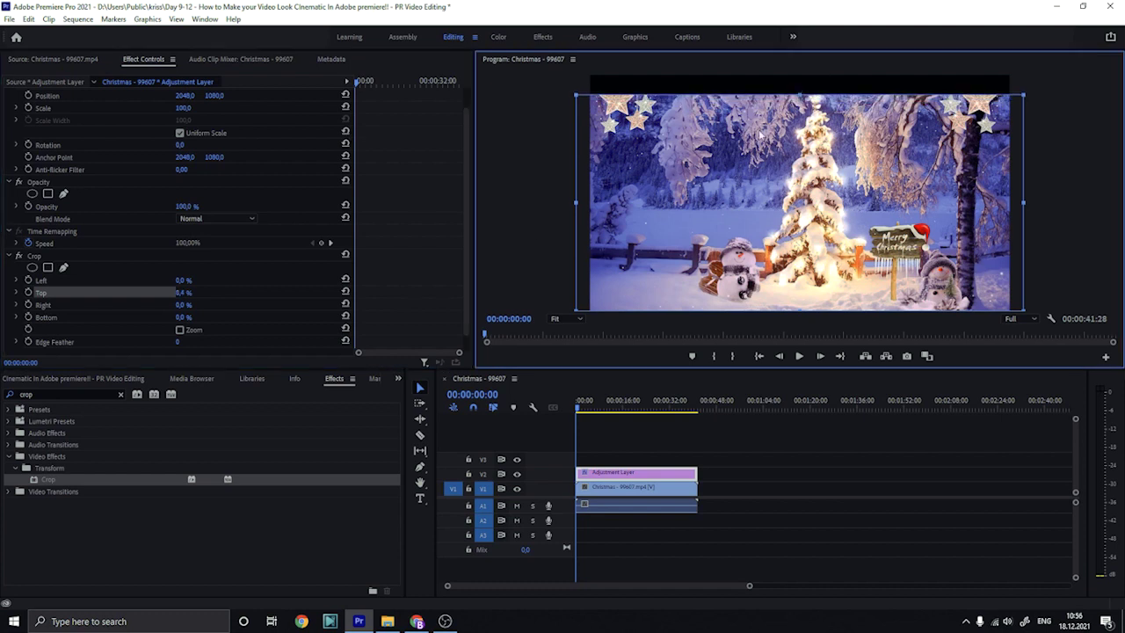
{"action": "left_click_drag", "start_coordinate": [799, 311], "coordinate": [799, 286]}
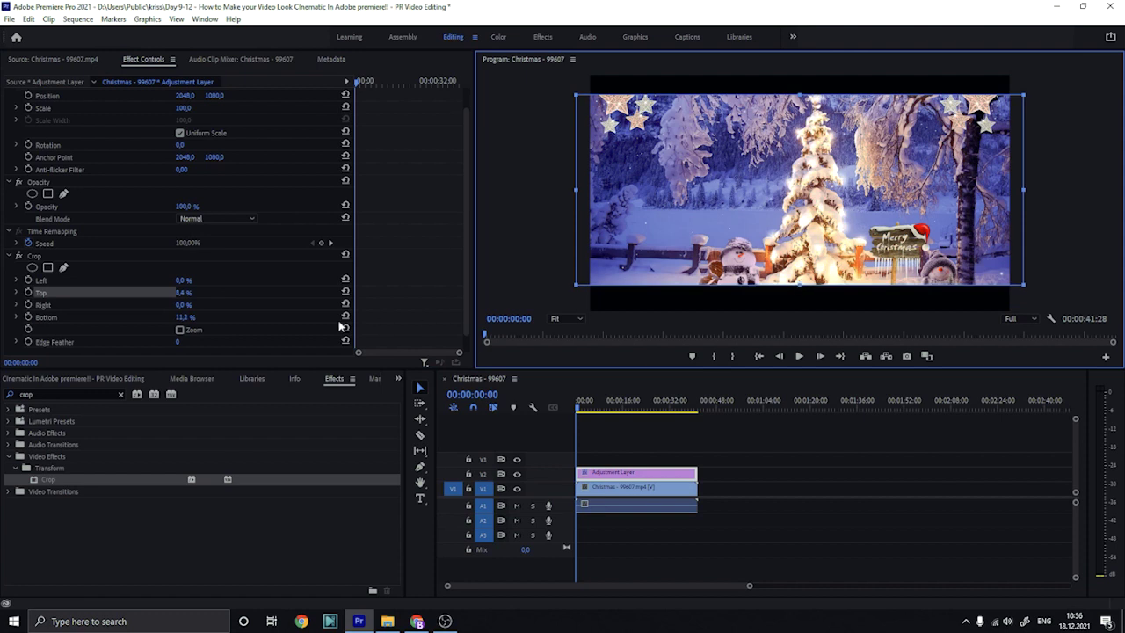
{"action": "left_click", "coordinate": [187, 317]}
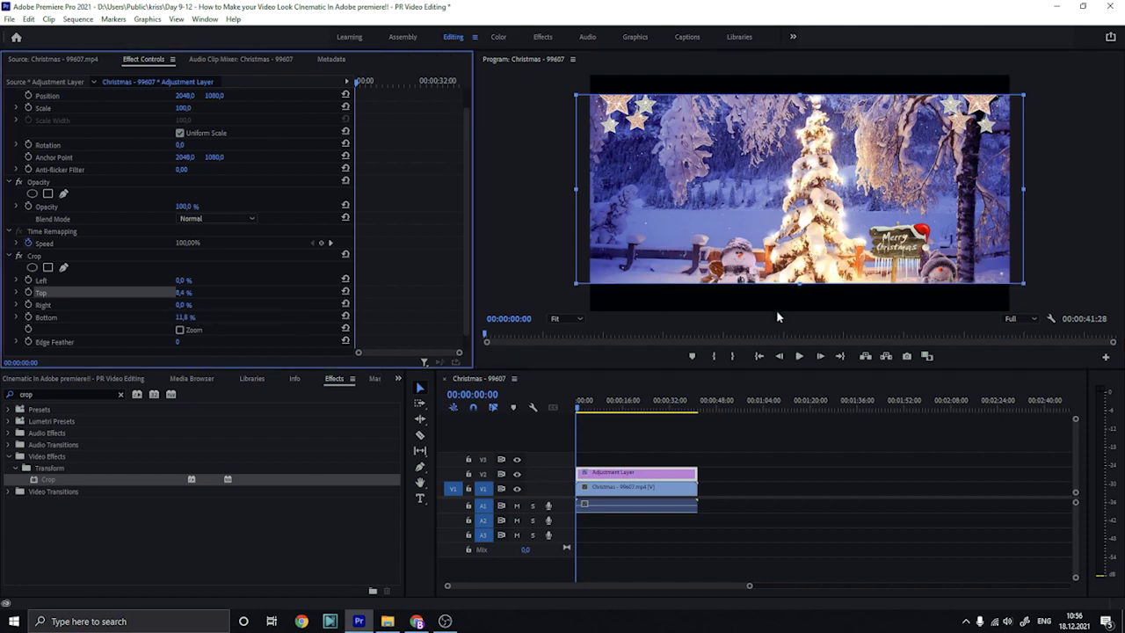
{"action": "left_click_drag", "start_coordinate": [799, 286], "coordinate": [799, 293]}
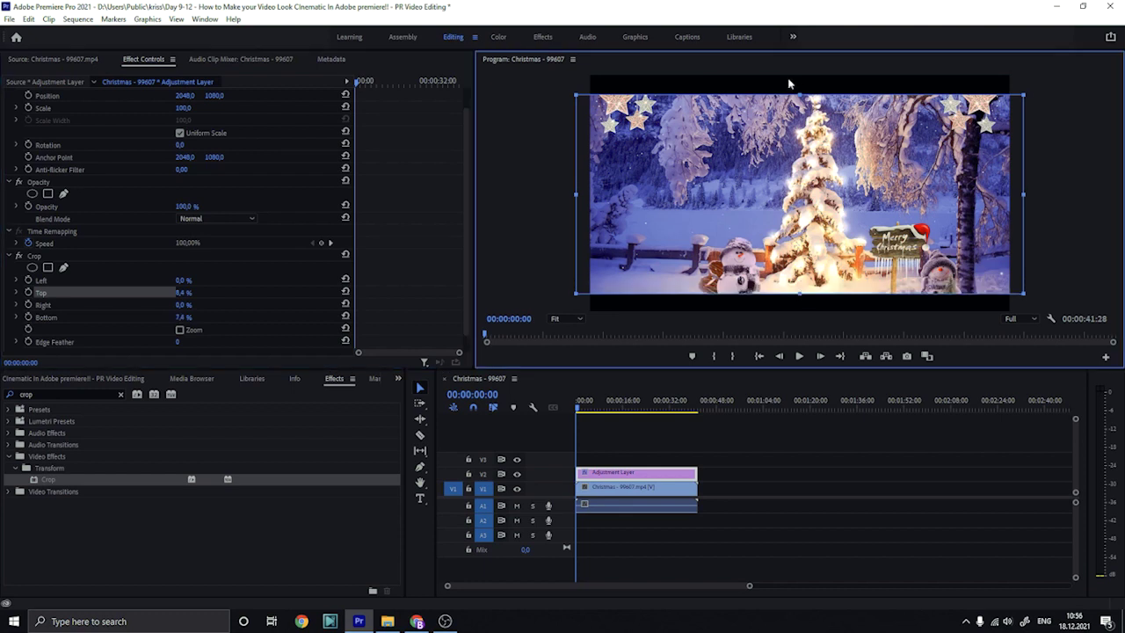
{"action": "left_click_drag", "start_coordinate": [796, 94], "coordinate": [799, 87]}
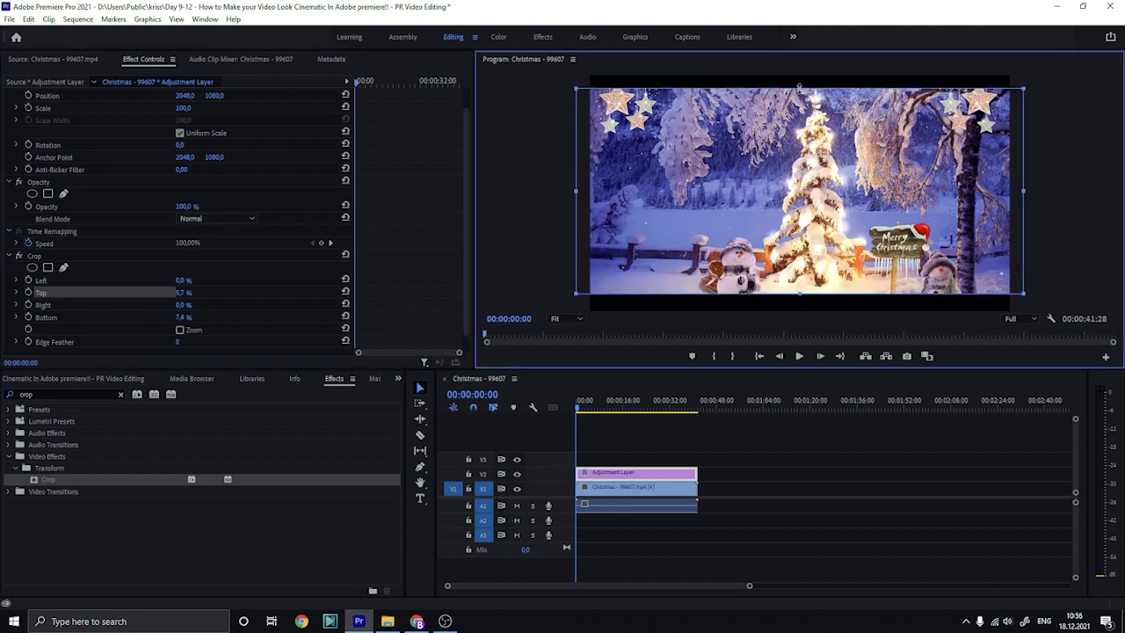
{"action": "mouse_move", "coordinate": [581, 408]}
{"action": "left_mouse_down"}
{"action": "mouse_move", "coordinate": [627, 413]}
{"action": "mouse_move", "coordinate": [578, 410]}
{"action": "left_mouse_up"}
{"action": "key", "text": "space"}
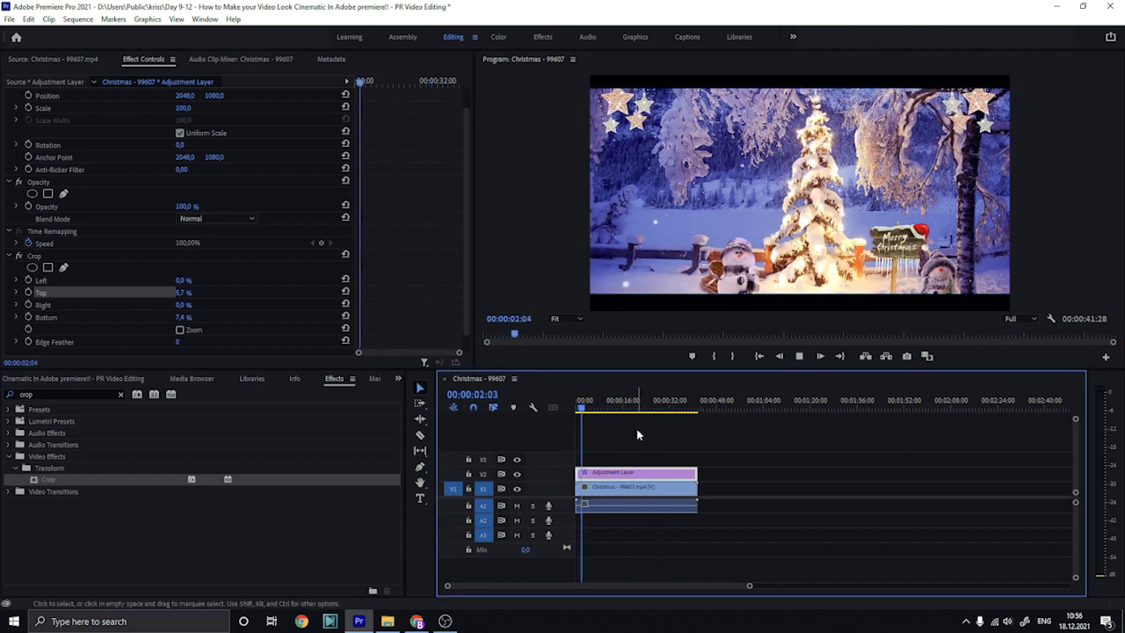
{"action": "key", "text": "space"}
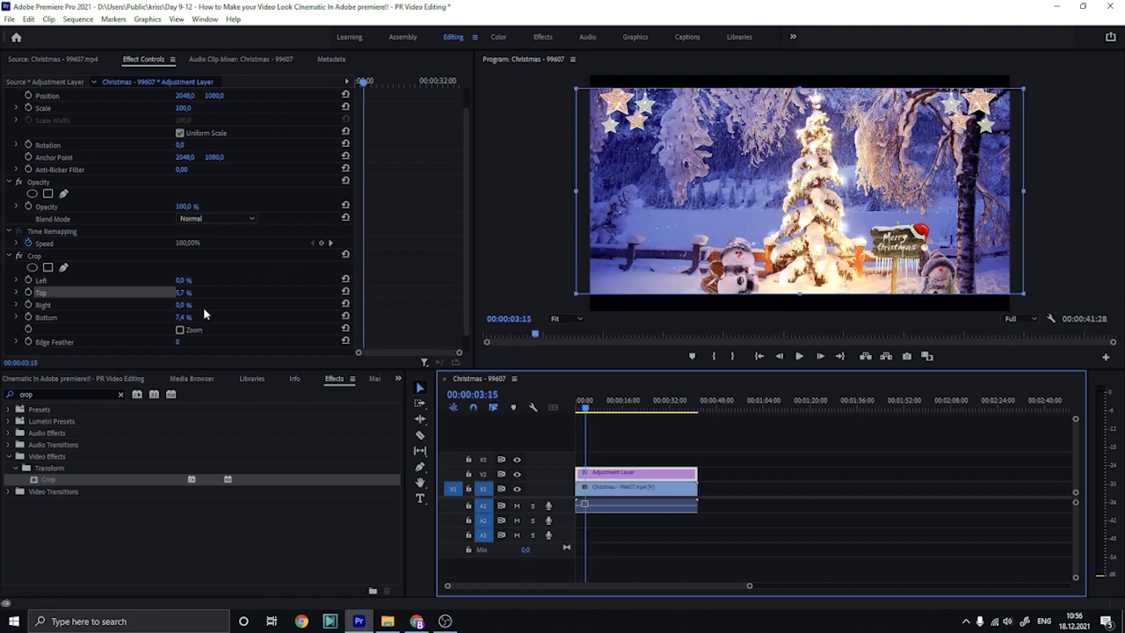
Match the top crop to the bottom at 7.4% and select the Christmas clip
{"action": "left_click", "coordinate": [184, 292]}
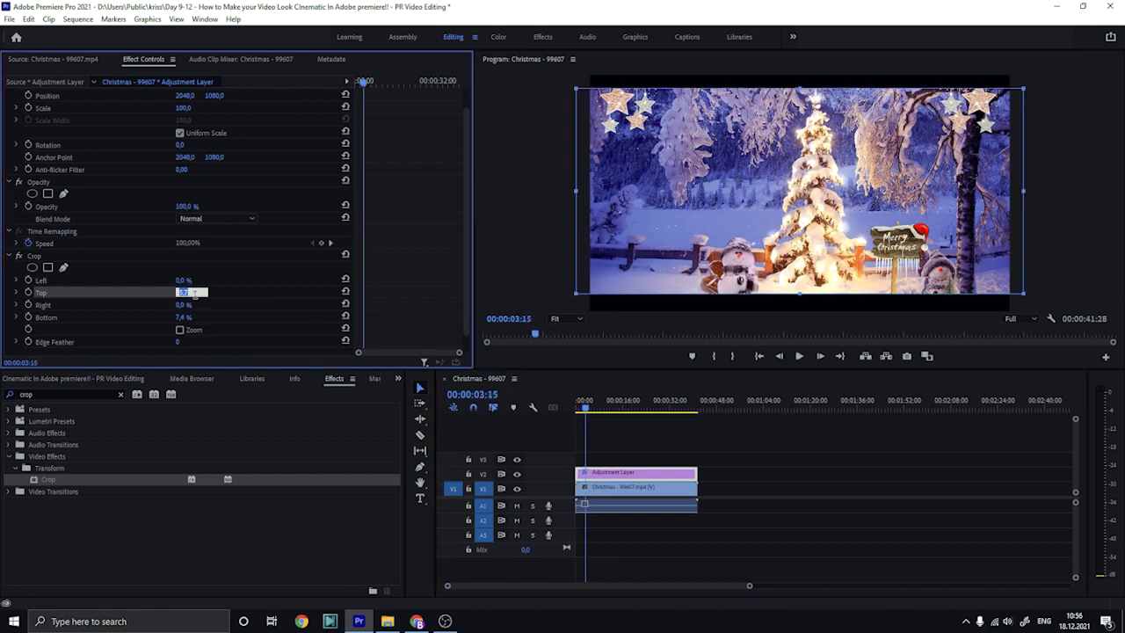
{"action": "left_click", "coordinate": [186, 291]}
{"action": "type", "text": "7,4"}
{"action": "key", "text": "Return"}
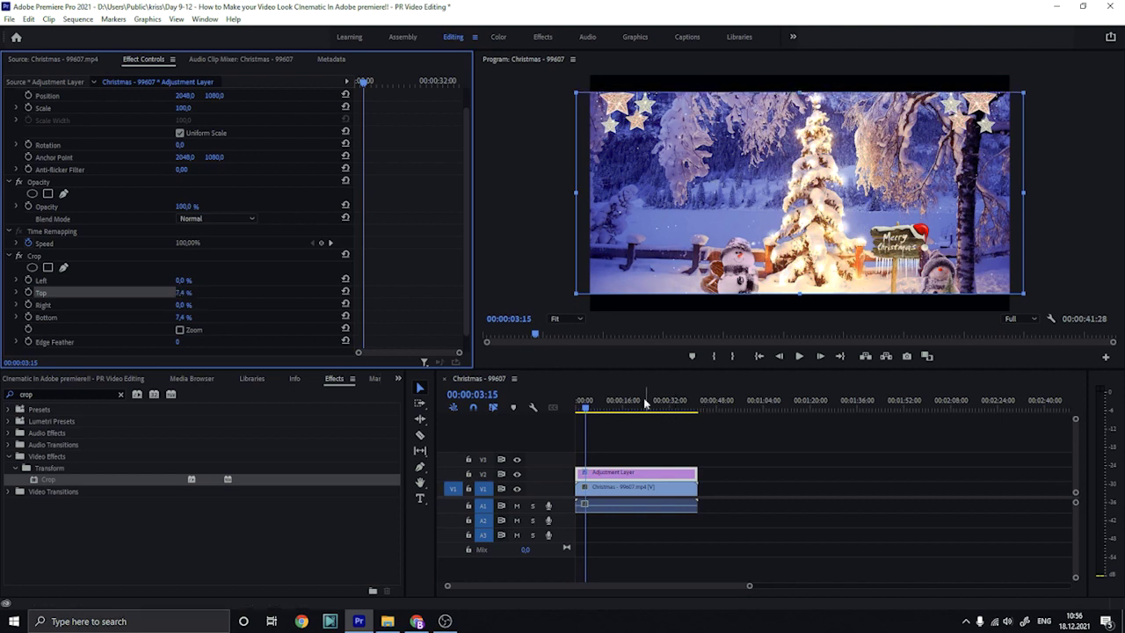
{"action": "left_click_drag", "start_coordinate": [636, 406], "coordinate": [620, 433]}
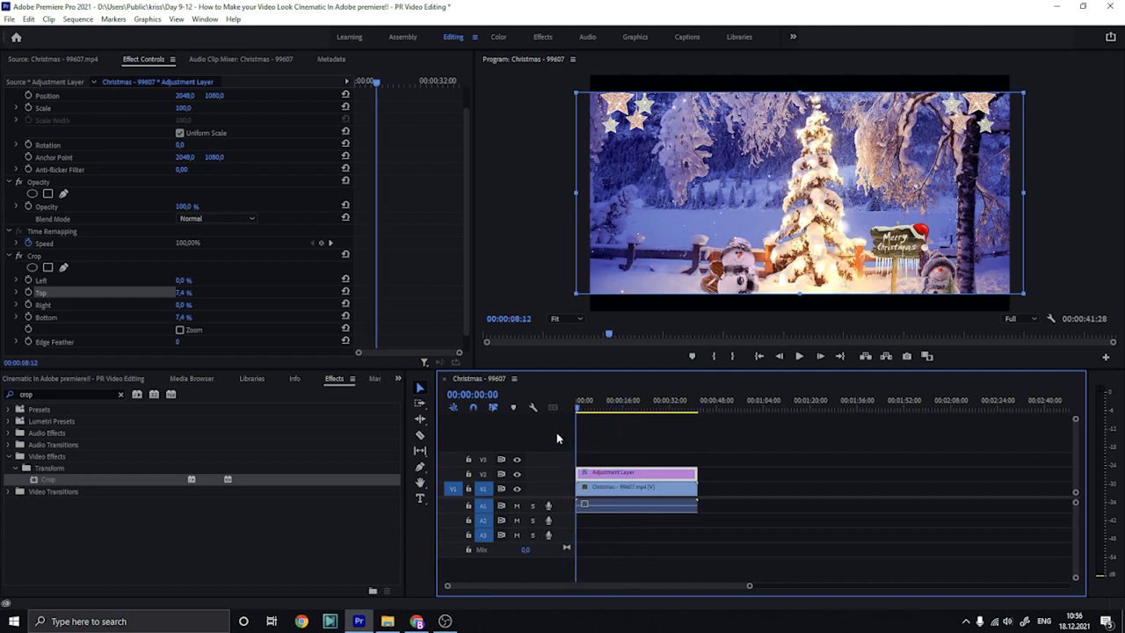
{"action": "left_click", "coordinate": [633, 487]}
{"action": "key", "text": "Home"}
Clear the search field in the Effects panel
{"action": "left_click", "coordinate": [498, 36]}
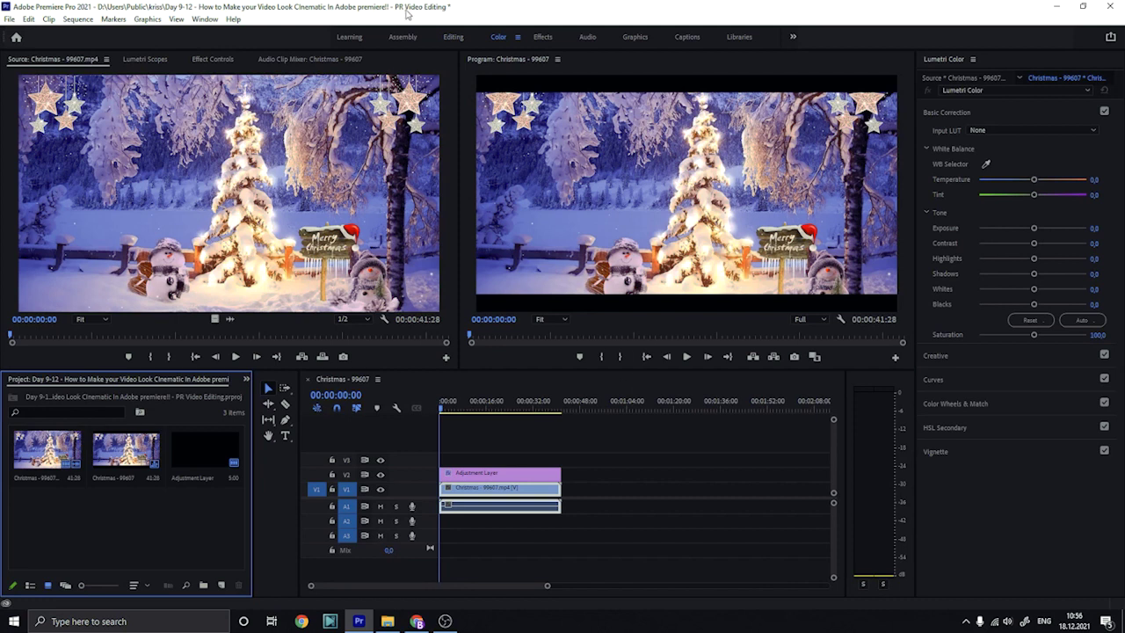
{"action": "left_click", "coordinate": [453, 37]}
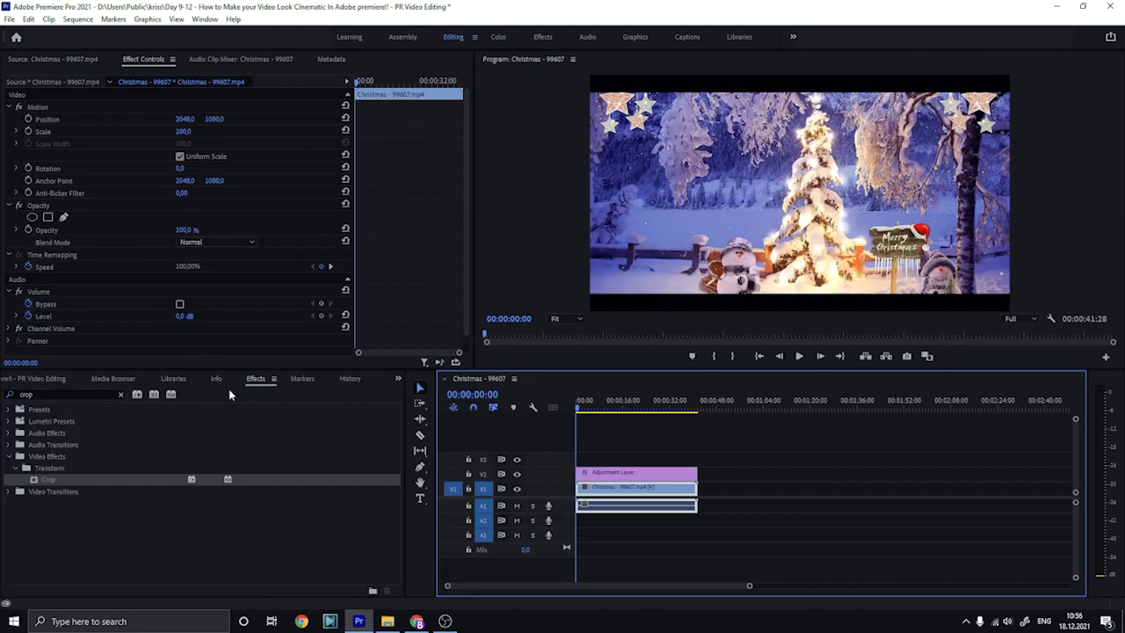
{"action": "left_click", "coordinate": [57, 394]}
{"action": "type", "text": "auto"}
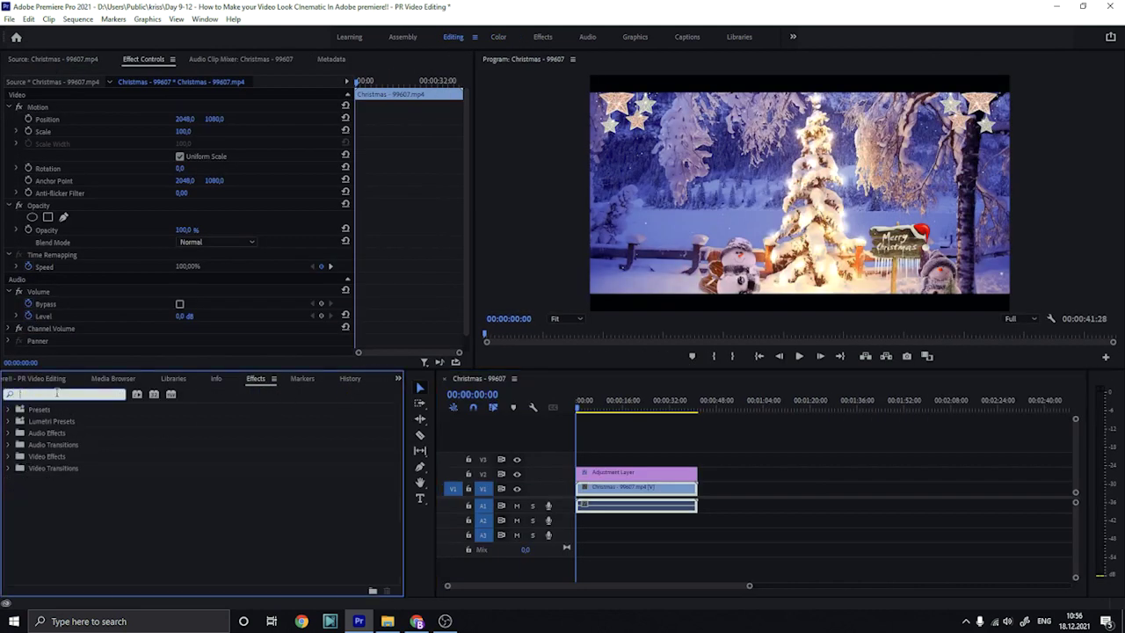
{"action": "left_click", "coordinate": [121, 393]}
Drag Fast Color Corrector from Video Effects > Obsolete onto the Christmas clip
{"action": "left_click", "coordinate": [7, 457]}
{"action": "scroll", "coordinate": [71, 519], "scroll_direction": "down", "scroll_amount": 1}
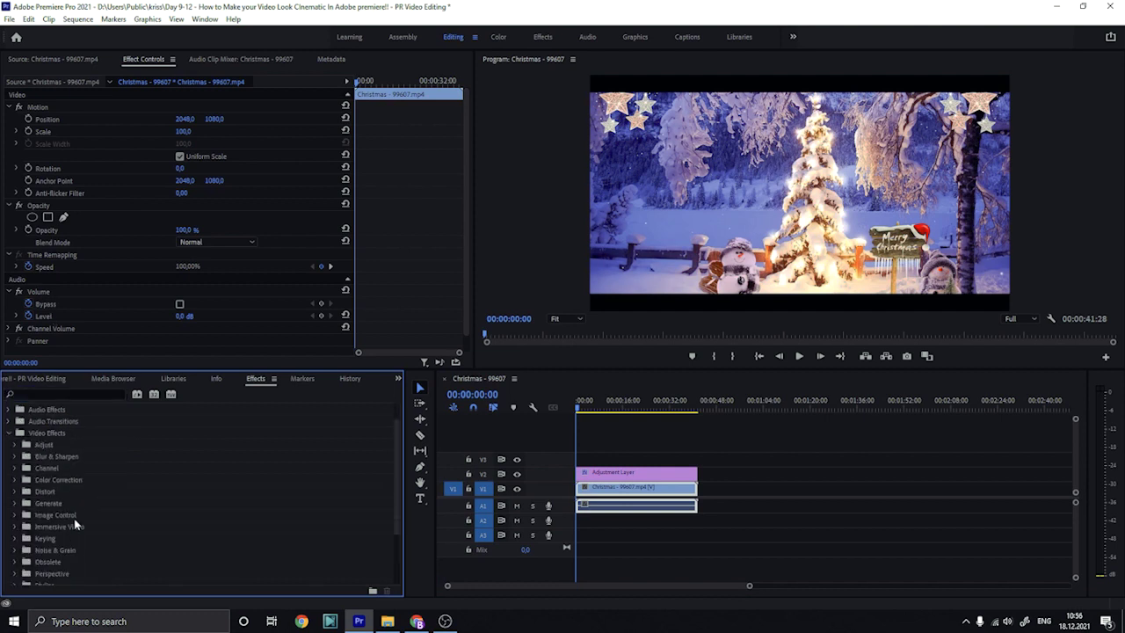
{"action": "left_click", "coordinate": [12, 562]}
{"action": "scroll", "coordinate": [314, 495], "scroll_direction": "down", "scroll_amount": 1}
{"action": "scroll", "coordinate": [314, 496], "scroll_direction": "down", "scroll_amount": 1}
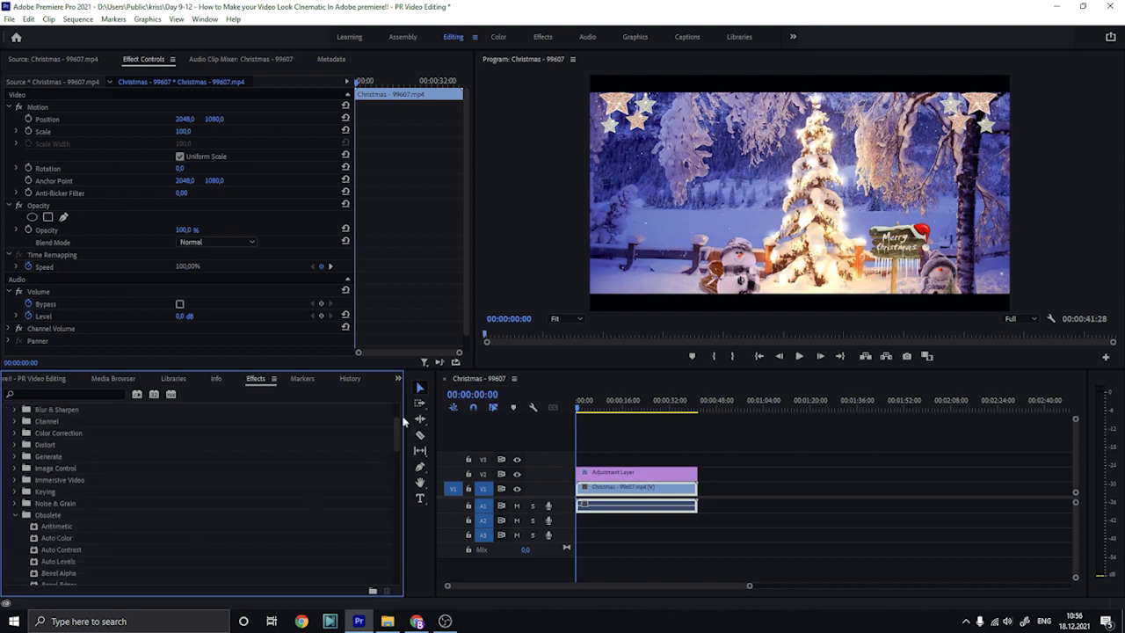
{"action": "left_click_drag", "start_coordinate": [396, 427], "coordinate": [417, 497]}
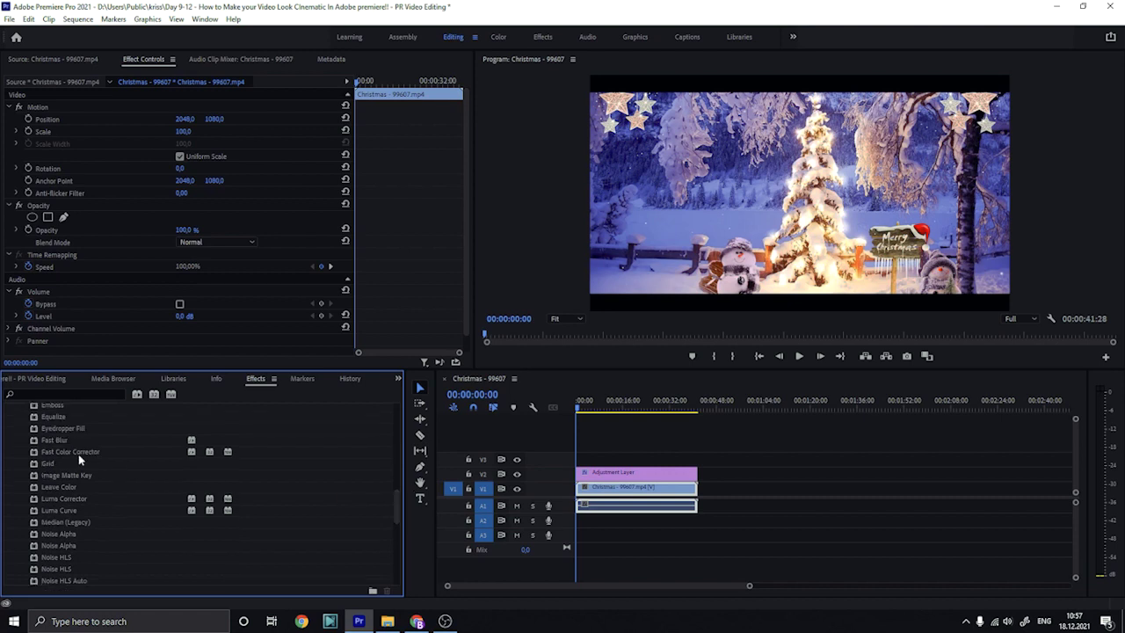
{"action": "mouse_move", "coordinate": [79, 454]}
{"action": "left_mouse_down"}
{"action": "mouse_move", "coordinate": [601, 476]}
{"action": "mouse_move", "coordinate": [636, 488]}
{"action": "left_mouse_up"}
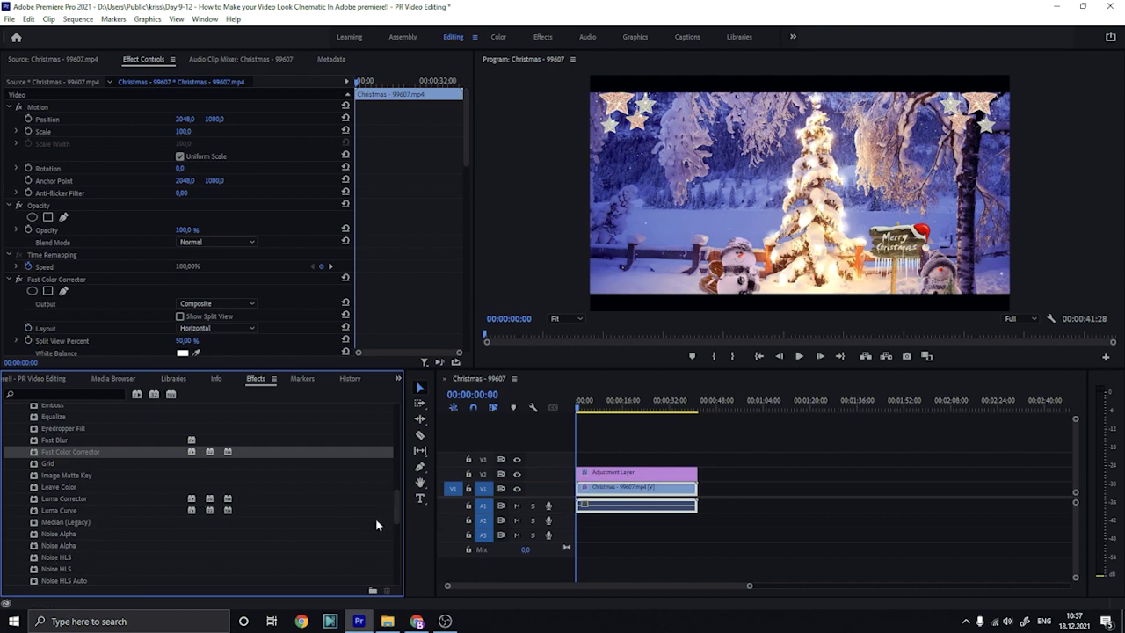
{"action": "scroll", "coordinate": [375, 518], "scroll_direction": "down", "scroll_amount": 2}
{"action": "scroll", "coordinate": [372, 514], "scroll_direction": "down", "scroll_amount": 1}
{"action": "scroll", "coordinate": [352, 527], "scroll_direction": "down", "scroll_amount": 2}
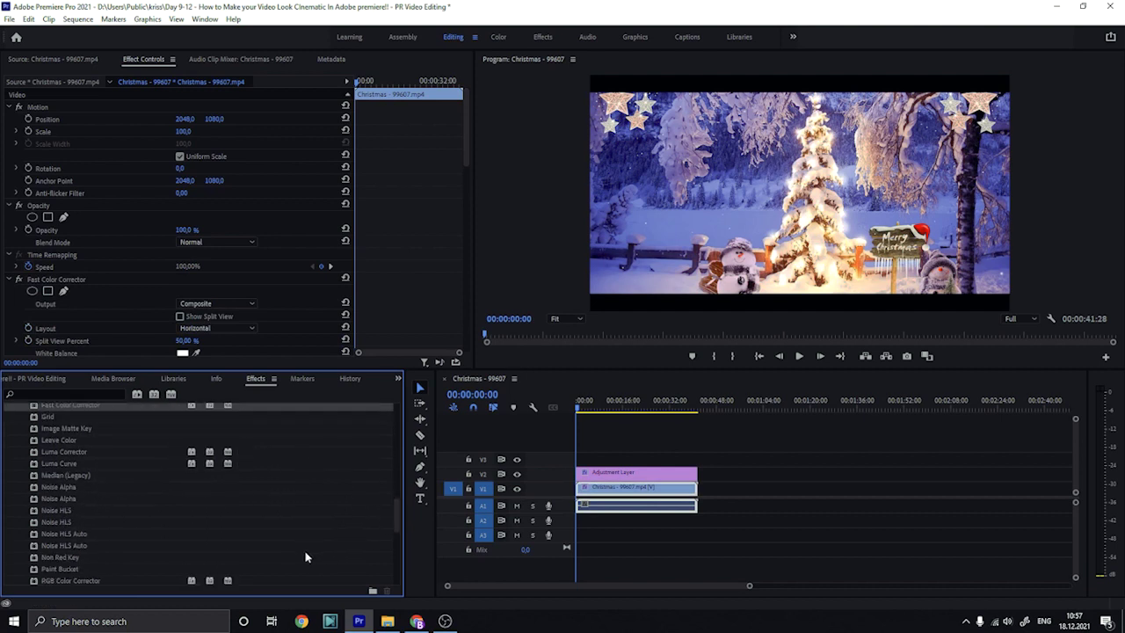
{"action": "scroll", "coordinate": [304, 557], "scroll_direction": "down", "scroll_amount": 1}
Apply RGB Color Corrector to the clip and tint the hue balance toward cool blue
{"action": "left_click_drag", "start_coordinate": [77, 546], "coordinate": [660, 494]}
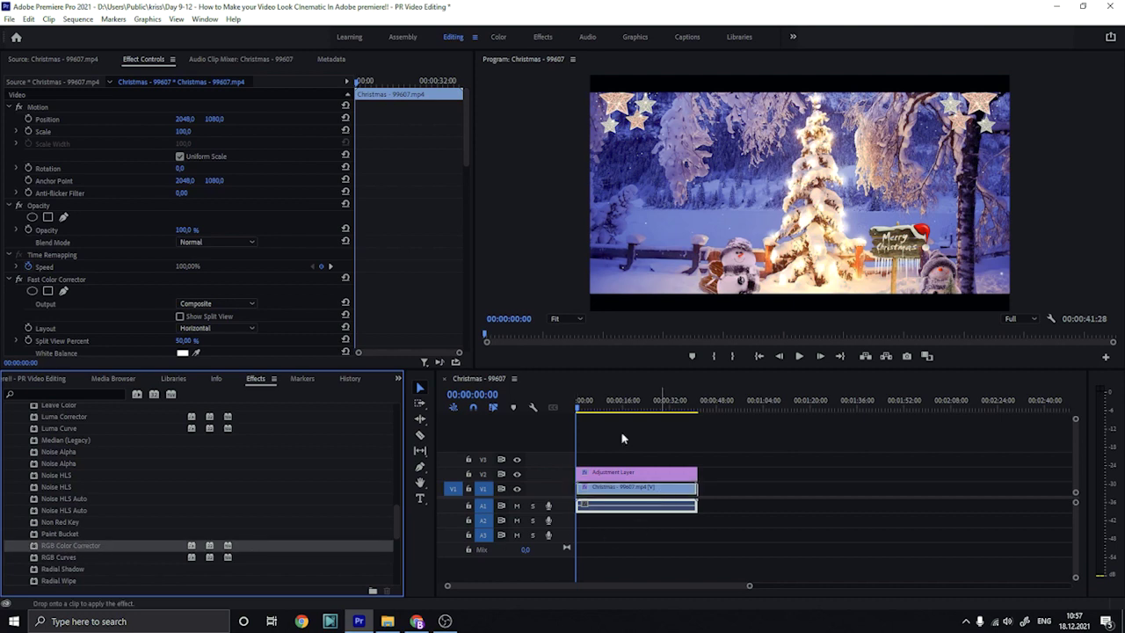
{"action": "mouse_move", "coordinate": [465, 132]}
{"action": "left_mouse_down"}
{"action": "mouse_move", "coordinate": [493, 260]}
{"action": "mouse_move", "coordinate": [468, 280]}
{"action": "mouse_move", "coordinate": [474, 192]}
{"action": "left_mouse_up"}
{"action": "mouse_move", "coordinate": [145, 233]}
{"action": "left_mouse_down"}
{"action": "mouse_move", "coordinate": [194, 190]}
{"action": "mouse_move", "coordinate": [273, 272]}
{"action": "mouse_move", "coordinate": [290, 246]}
{"action": "mouse_move", "coordinate": [288, 335]}
{"action": "left_mouse_up"}
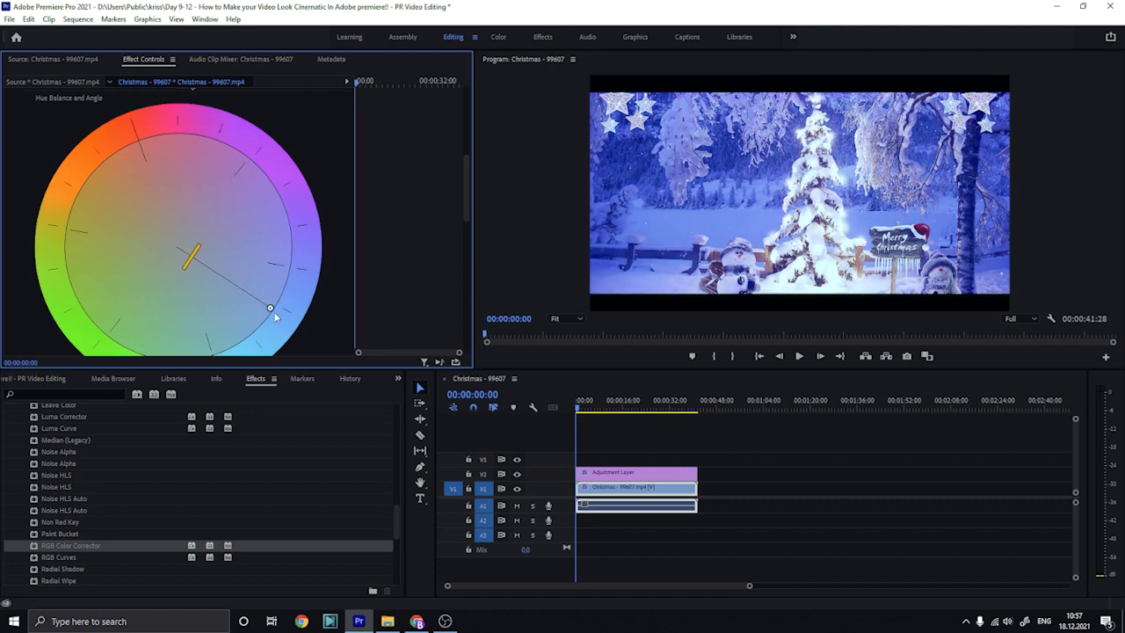
{"action": "left_click_drag", "start_coordinate": [247, 288], "coordinate": [253, 304]}
Set the split layout to Vertical and the output back to Composite after previewing Luma
{"action": "left_click_drag", "start_coordinate": [465, 191], "coordinate": [466, 148]}
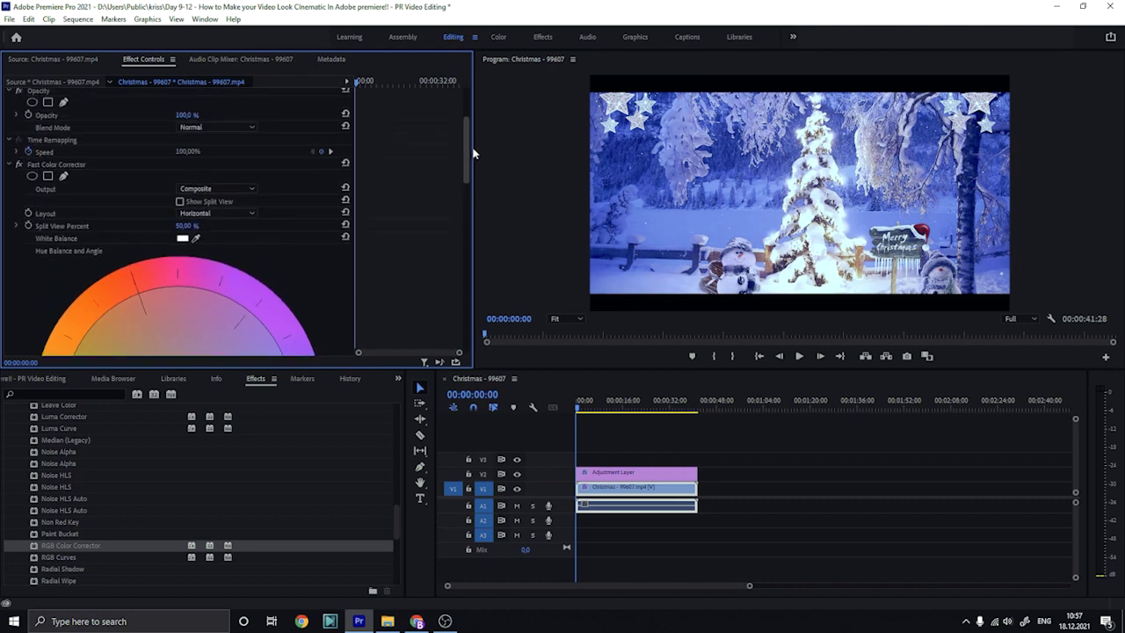
{"action": "left_click", "coordinate": [233, 213]}
{"action": "left_click", "coordinate": [236, 236]}
{"action": "left_click", "coordinate": [215, 189]}
{"action": "left_click", "coordinate": [215, 200]}
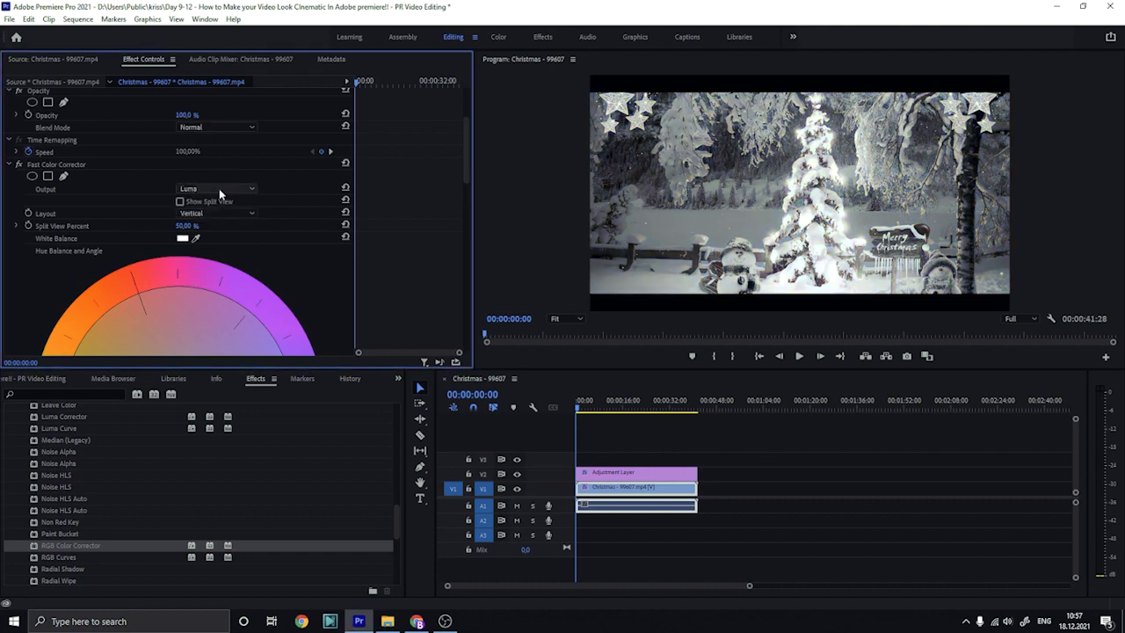
{"action": "left_click", "coordinate": [220, 189]}
{"action": "left_click", "coordinate": [215, 200]}
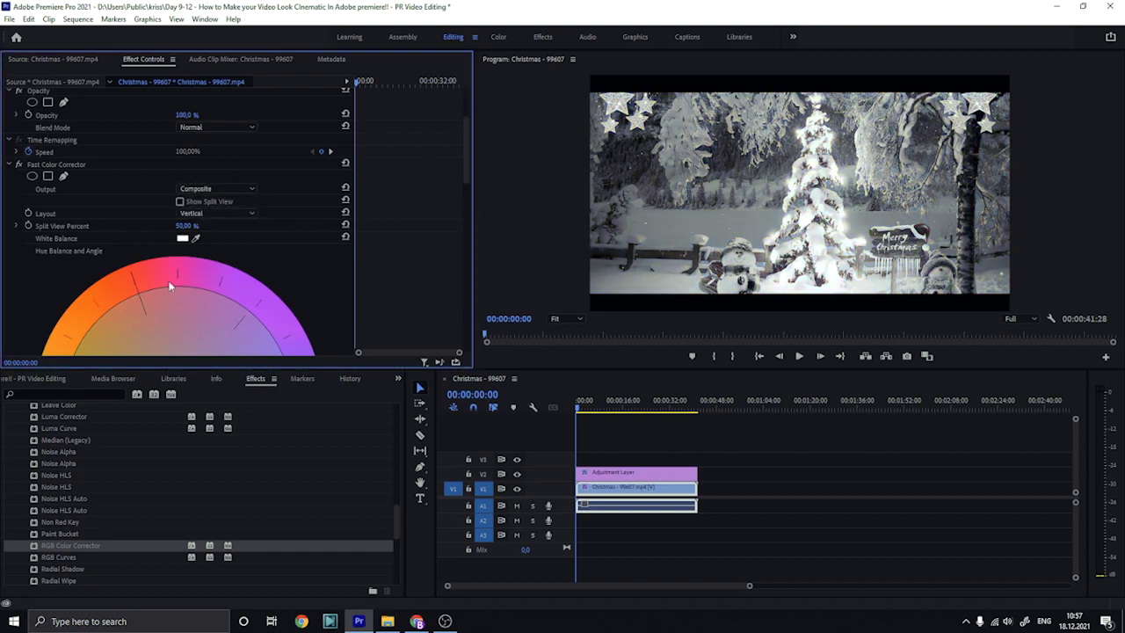
Sample the white balance from the picture and rotate the hue further toward blue
{"action": "left_click", "coordinate": [195, 238]}
{"action": "left_click", "coordinate": [737, 217]}
{"action": "left_click", "coordinate": [195, 238]}
{"action": "left_click", "coordinate": [804, 175]}
{"action": "left_click_drag", "start_coordinate": [463, 165], "coordinate": [463, 207]}
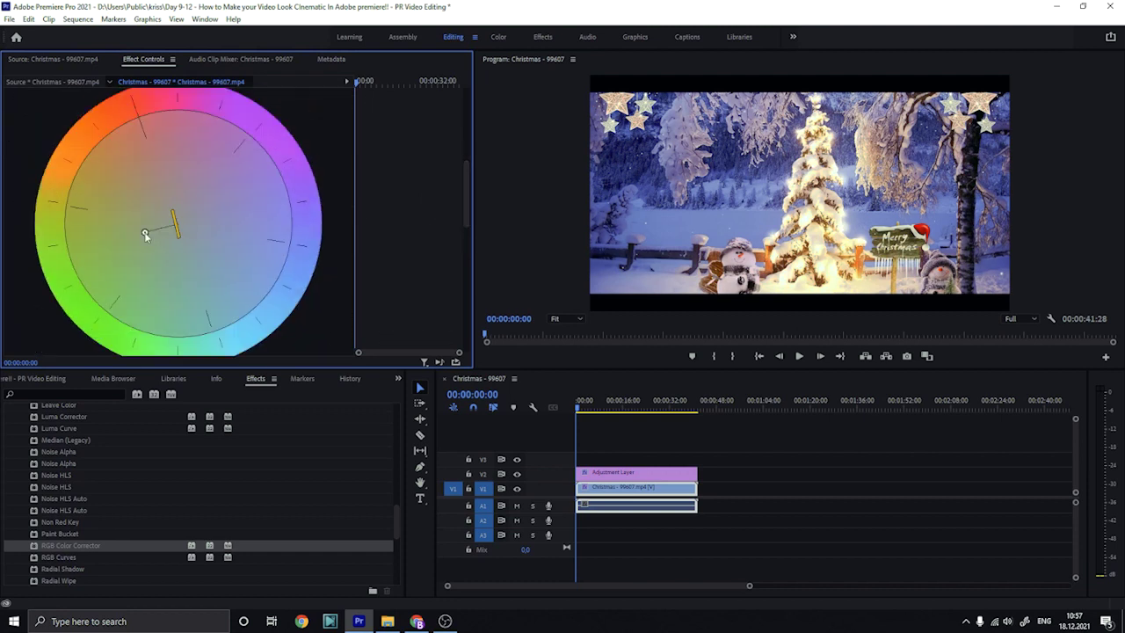
{"action": "left_click_drag", "start_coordinate": [240, 266], "coordinate": [269, 247]}
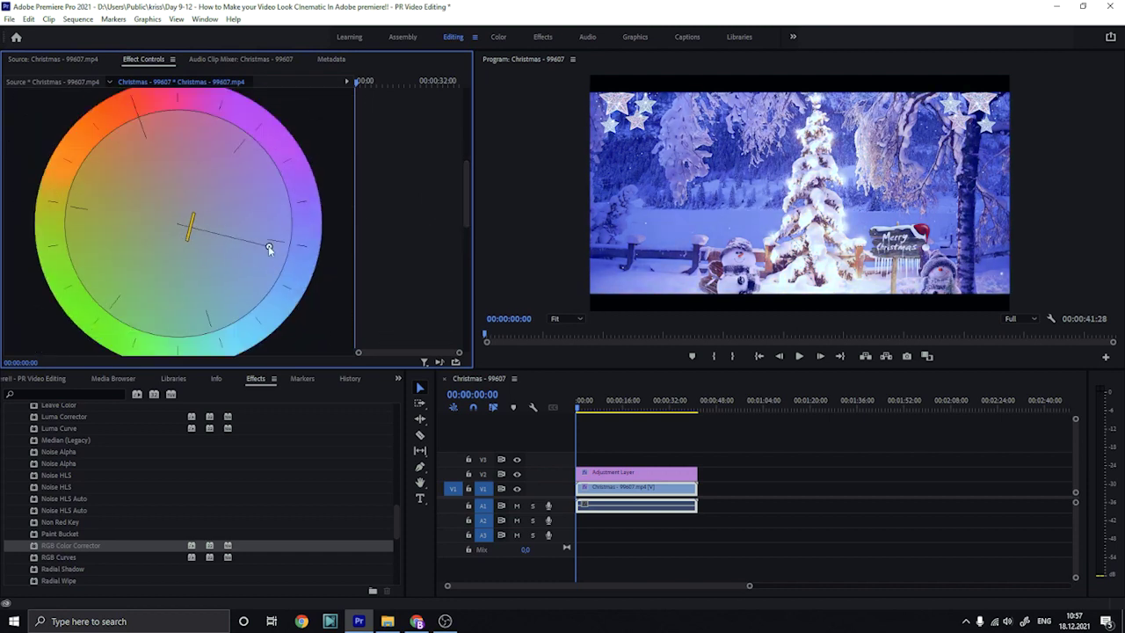
{"action": "left_click_drag", "start_coordinate": [459, 195], "coordinate": [474, 267]}
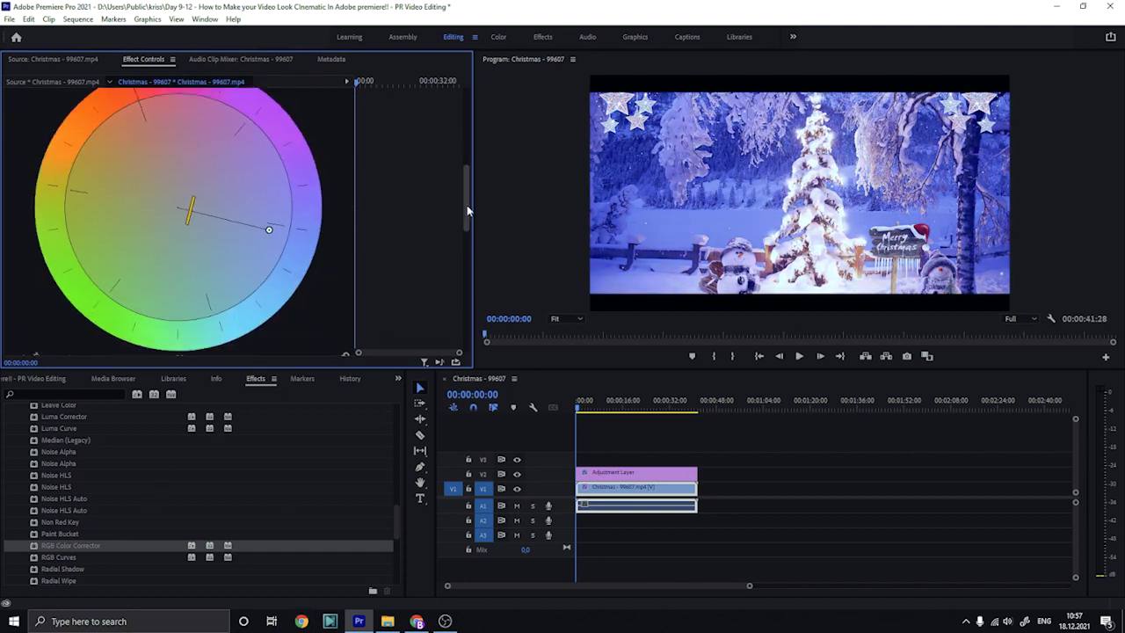
Draw a first freeform mask on the RGB Color Corrector near the tree
{"action": "scroll", "coordinate": [469, 273], "scroll_direction": "down", "scroll_amount": 3}
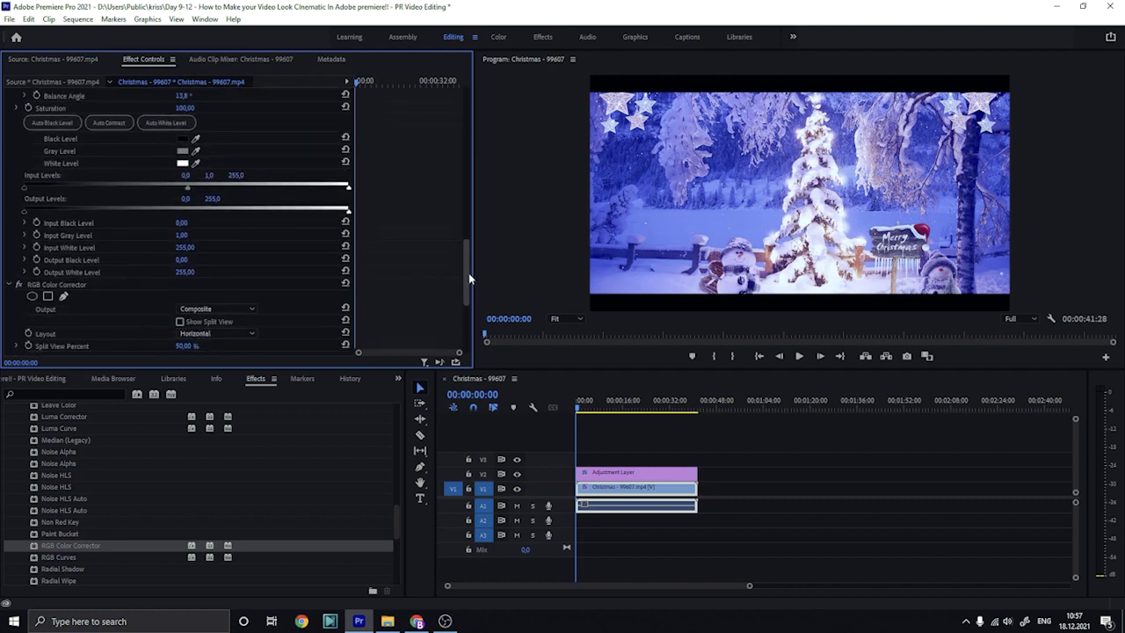
{"action": "scroll", "coordinate": [468, 272], "scroll_direction": "down", "scroll_amount": 2}
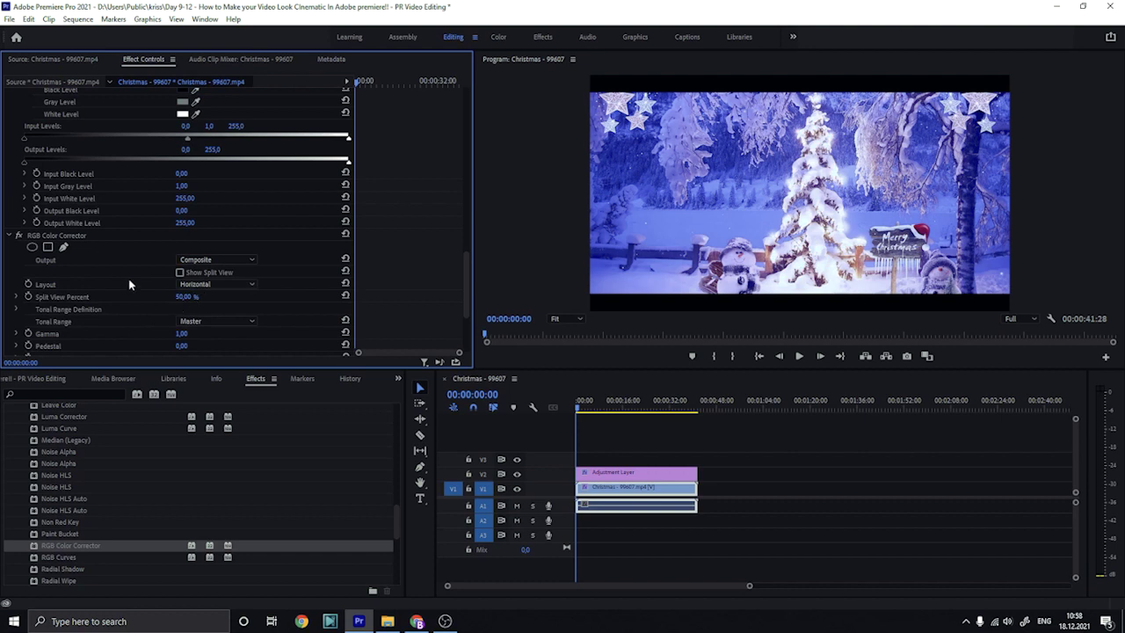
{"action": "left_click", "coordinate": [63, 247]}
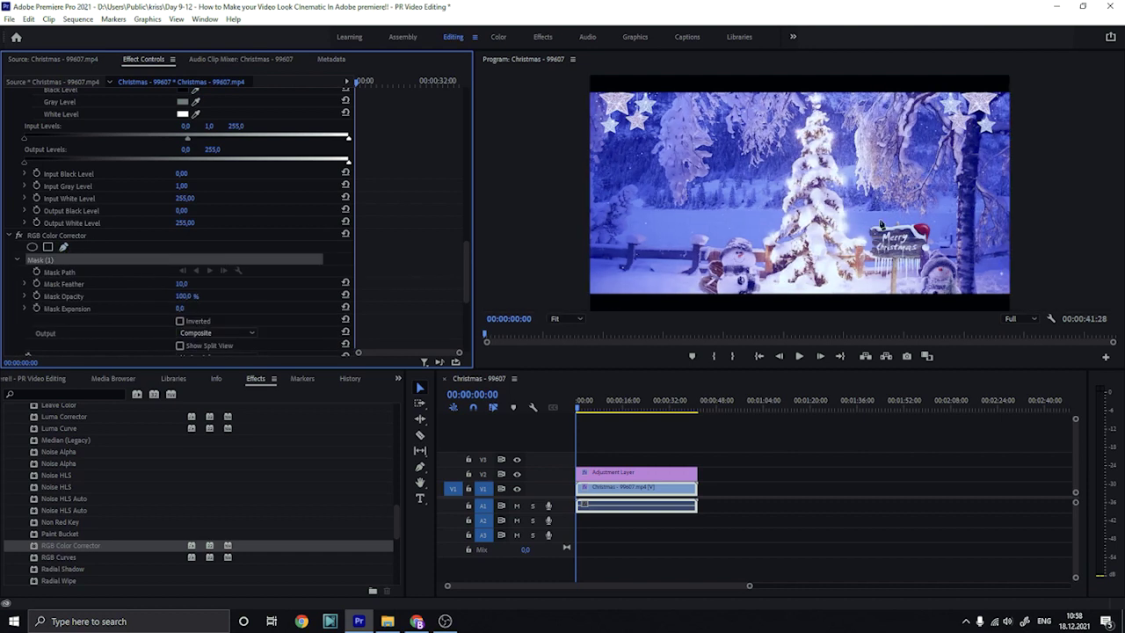
{"action": "left_click", "coordinate": [769, 286]}
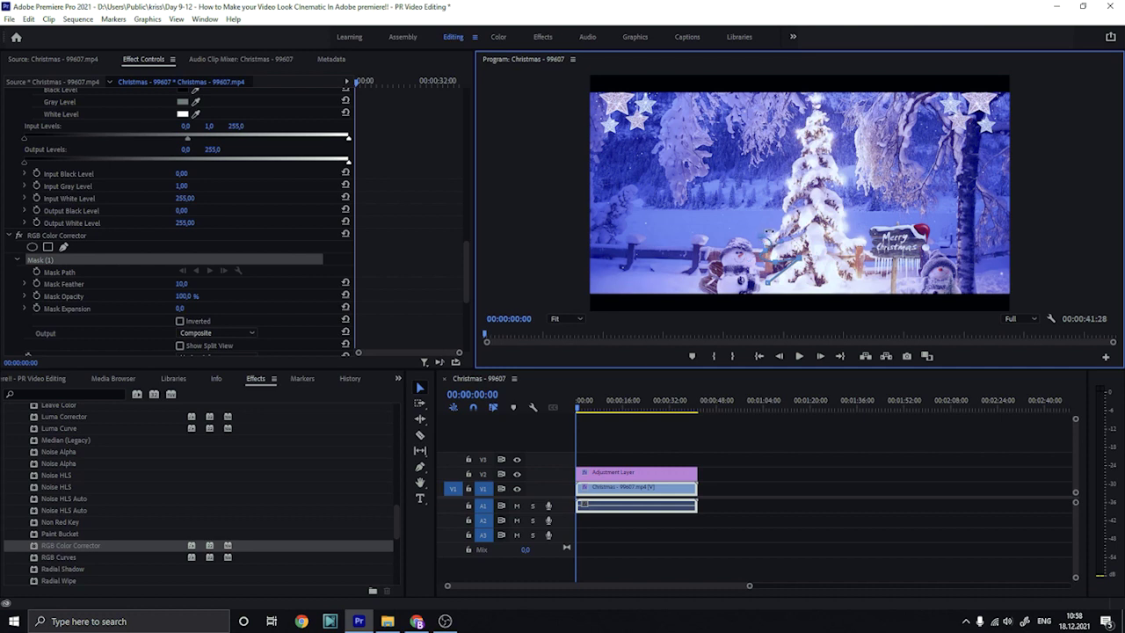
{"action": "left_click_drag", "start_coordinate": [770, 242], "coordinate": [770, 250]}
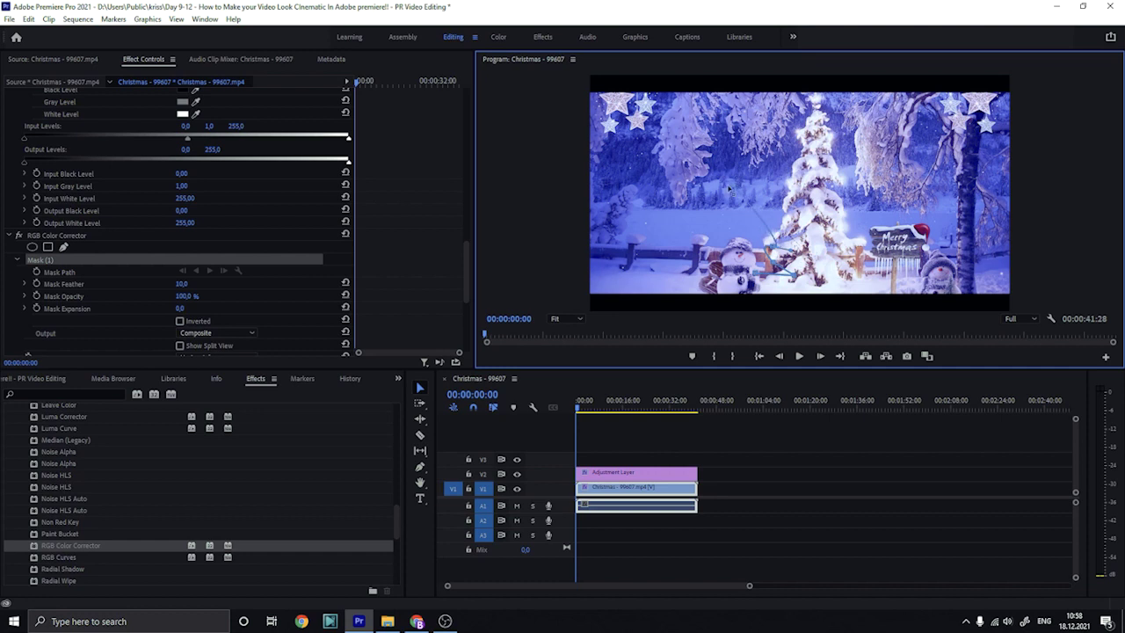
{"action": "left_click_drag", "start_coordinate": [777, 234], "coordinate": [714, 221]}
Delete the botched Mask (1) and start a new freeform mask
{"action": "left_click", "coordinate": [149, 260]}
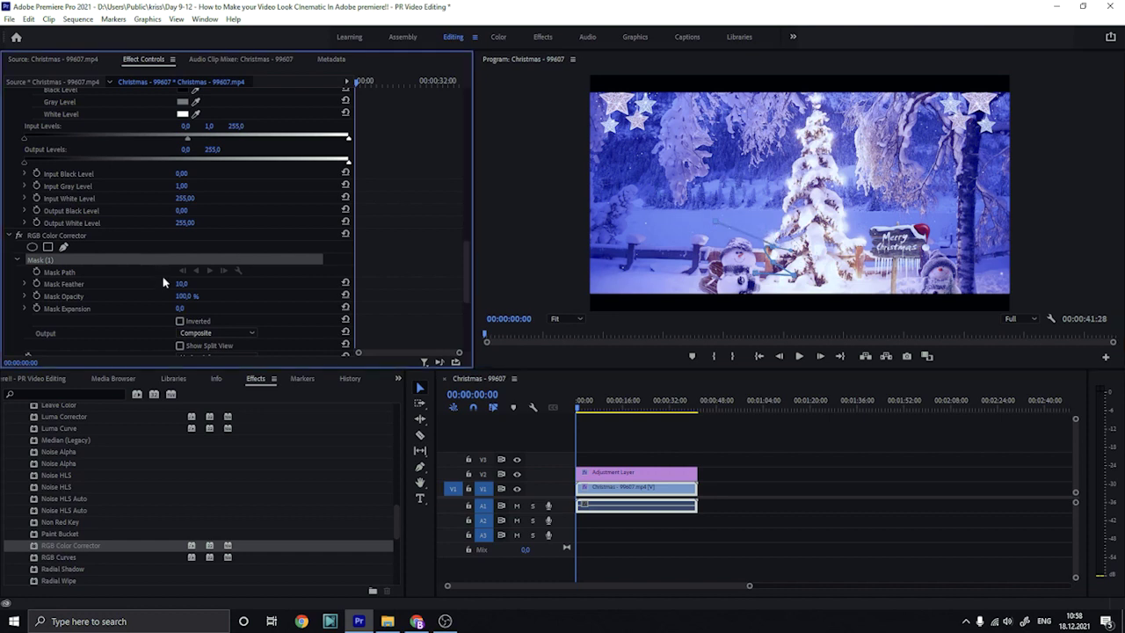
{"action": "key", "text": "Delete"}
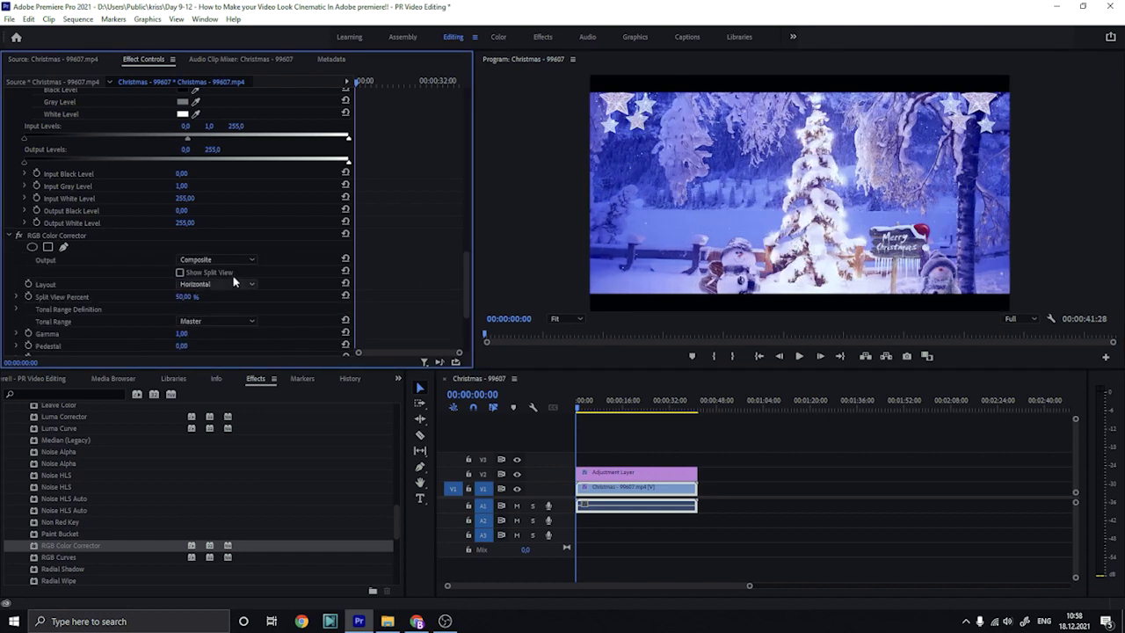
{"action": "left_click", "coordinate": [63, 248]}
{"action": "left_click", "coordinate": [64, 248]}
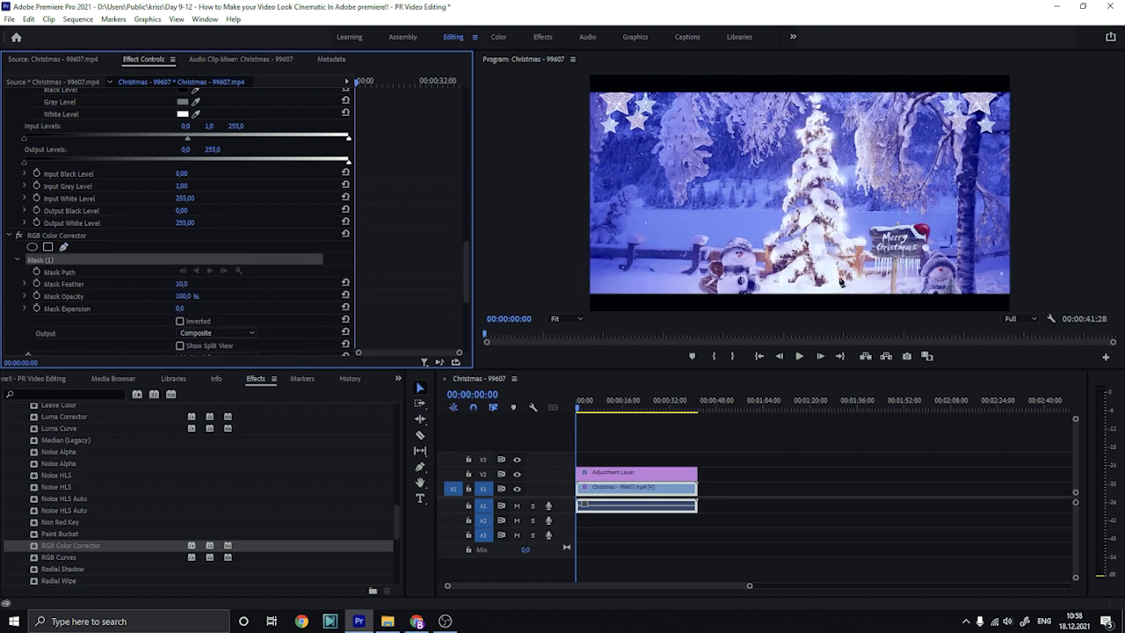
Trace a closed mask outline around the Christmas tree, from base to top and back
{"action": "left_click", "coordinate": [770, 288]}
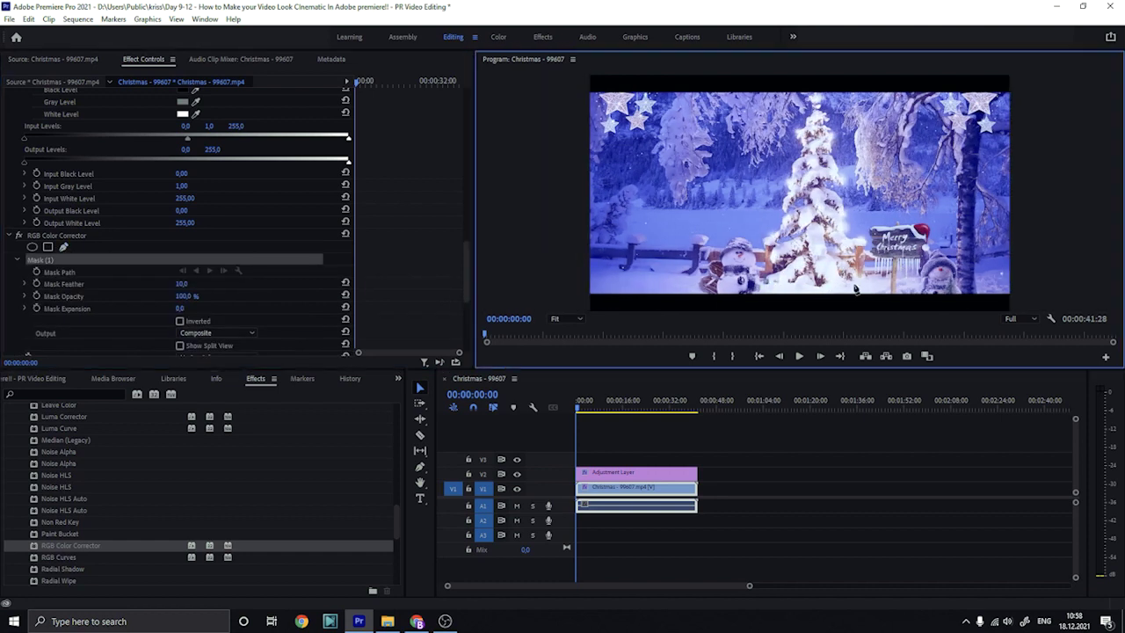
{"action": "left_click", "coordinate": [766, 283]}
{"action": "left_click", "coordinate": [833, 288]}
{"action": "left_click", "coordinate": [860, 281]}
{"action": "left_click", "coordinate": [835, 227]}
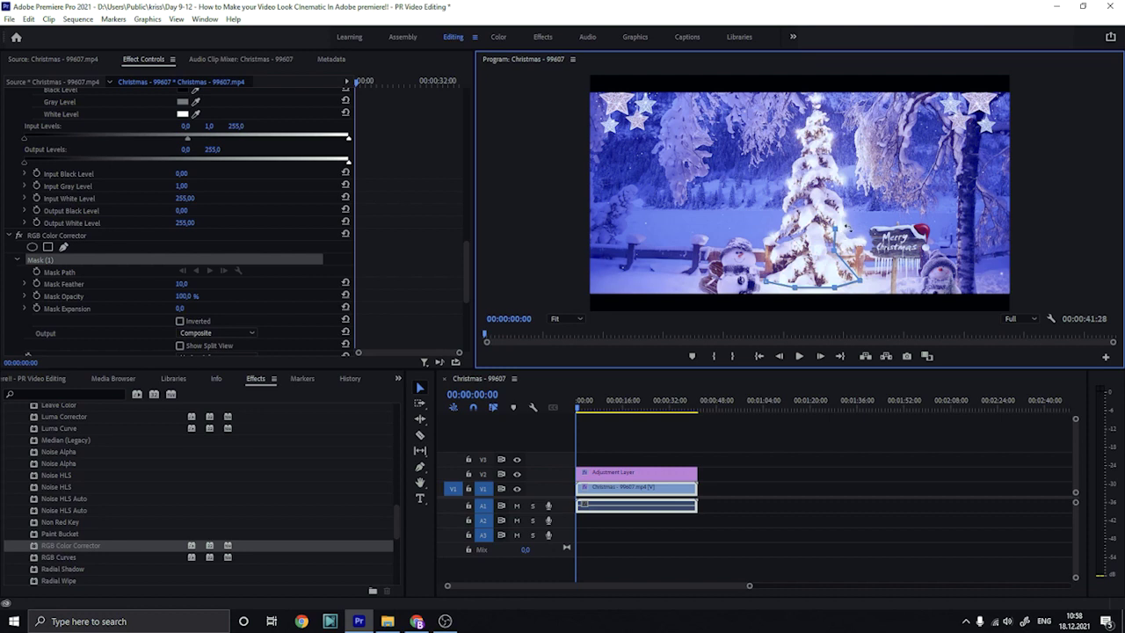
{"action": "left_click", "coordinate": [843, 202]}
{"action": "left_click", "coordinate": [839, 182]}
{"action": "left_click", "coordinate": [815, 97]}
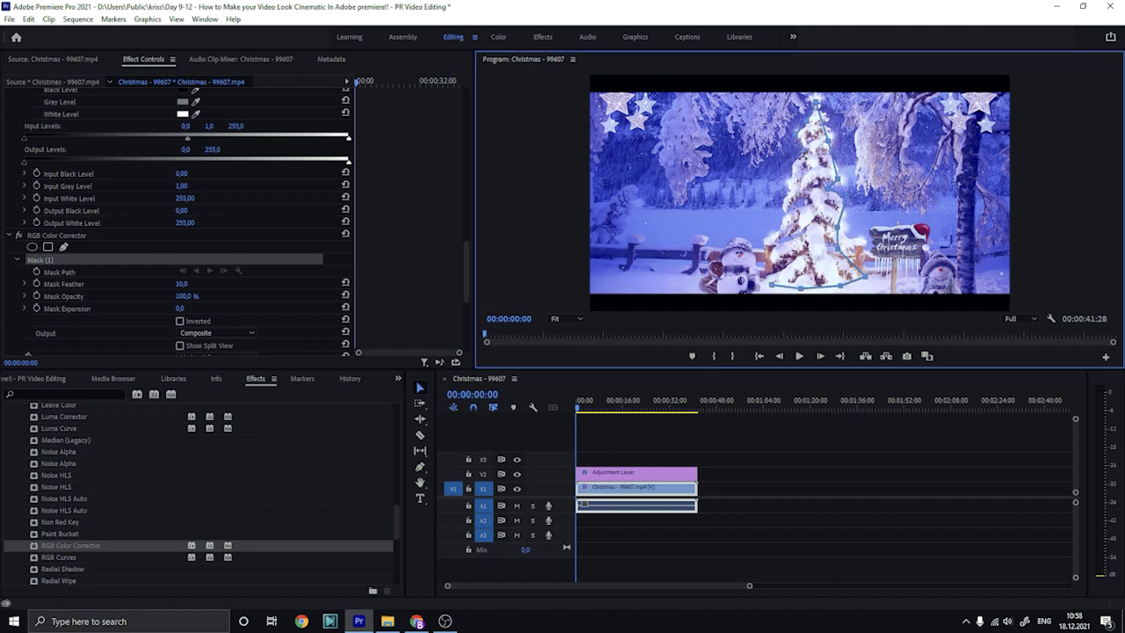
{"action": "left_click", "coordinate": [792, 182]}
{"action": "left_click", "coordinate": [773, 288]}
Soften the mask edge with a feather of 124
{"action": "left_click_drag", "start_coordinate": [781, 301], "coordinate": [785, 296]}
{"action": "left_click", "coordinate": [180, 284]}
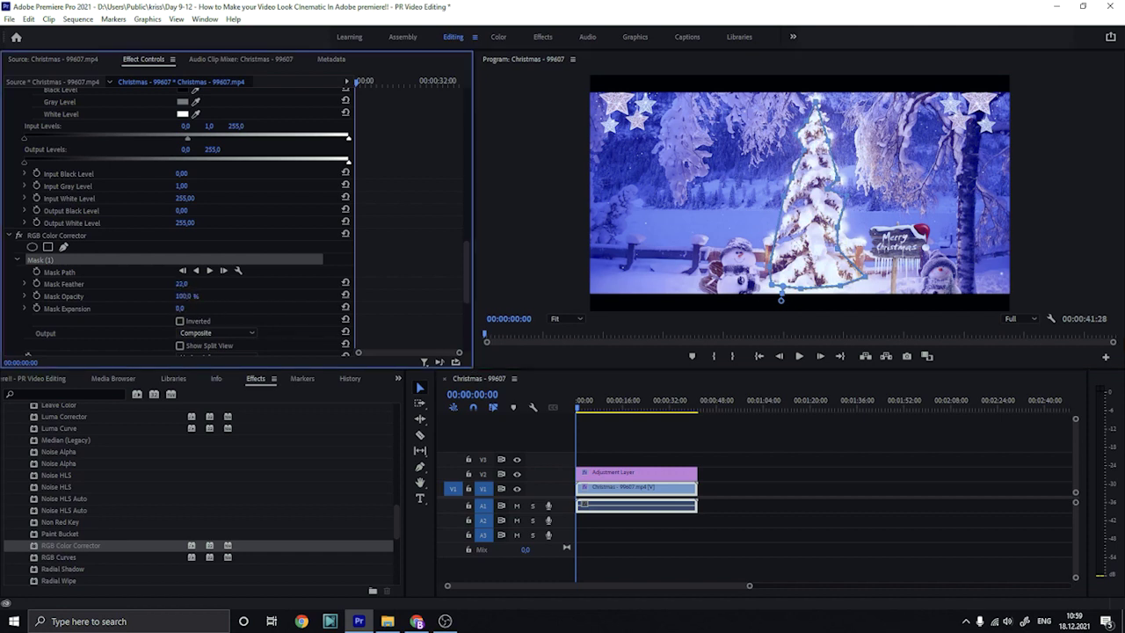
{"action": "left_click_drag", "start_coordinate": [780, 300], "coordinate": [780, 310]}
Try the Highlights tonal range with gamma 0.54, then reset both to defaults
{"action": "scroll", "coordinate": [233, 291], "scroll_direction": "down", "scroll_amount": 1}
{"action": "scroll", "coordinate": [243, 309], "scroll_direction": "down", "scroll_amount": 1}
{"action": "left_click_drag", "start_coordinate": [469, 261], "coordinate": [469, 285]}
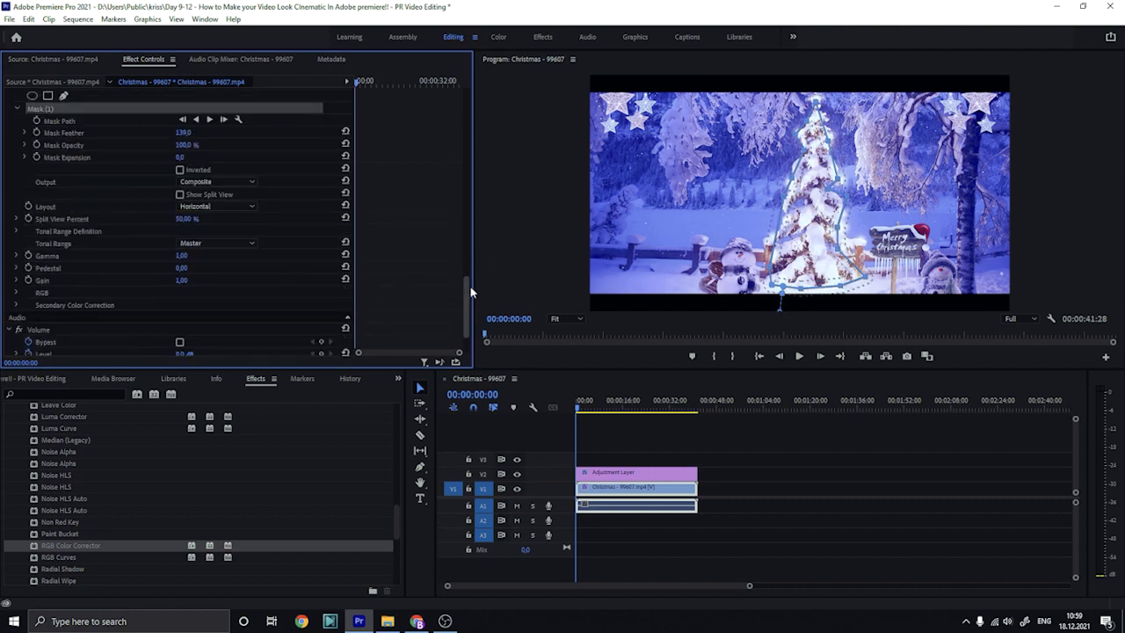
{"action": "left_click", "coordinate": [208, 244]}
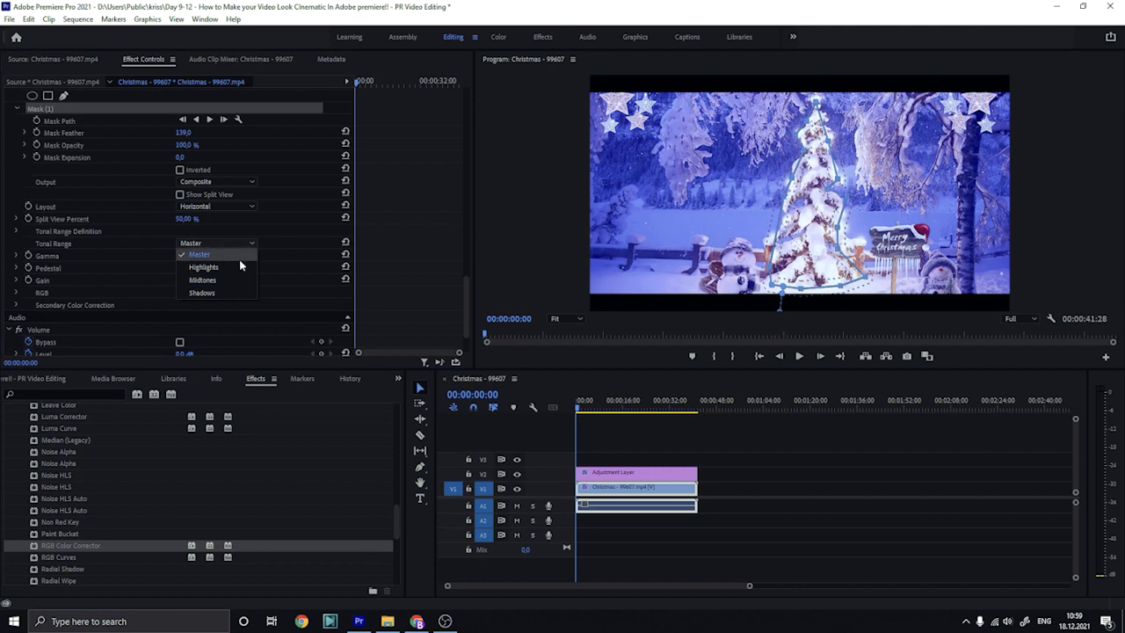
{"action": "left_click", "coordinate": [205, 266]}
{"action": "mouse_move", "coordinate": [182, 255]}
{"action": "left_mouse_down"}
{"action": "mouse_move", "coordinate": [149, 254]}
{"action": "mouse_move", "coordinate": [350, 254]}
{"action": "left_mouse_up"}
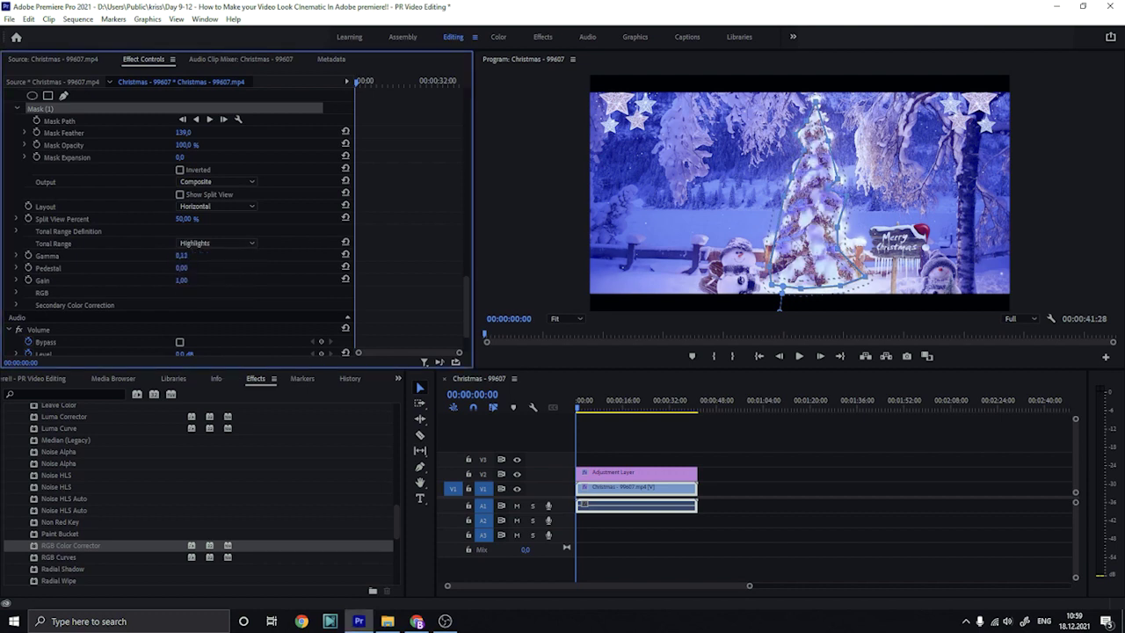
{"action": "left_click", "coordinate": [345, 243]}
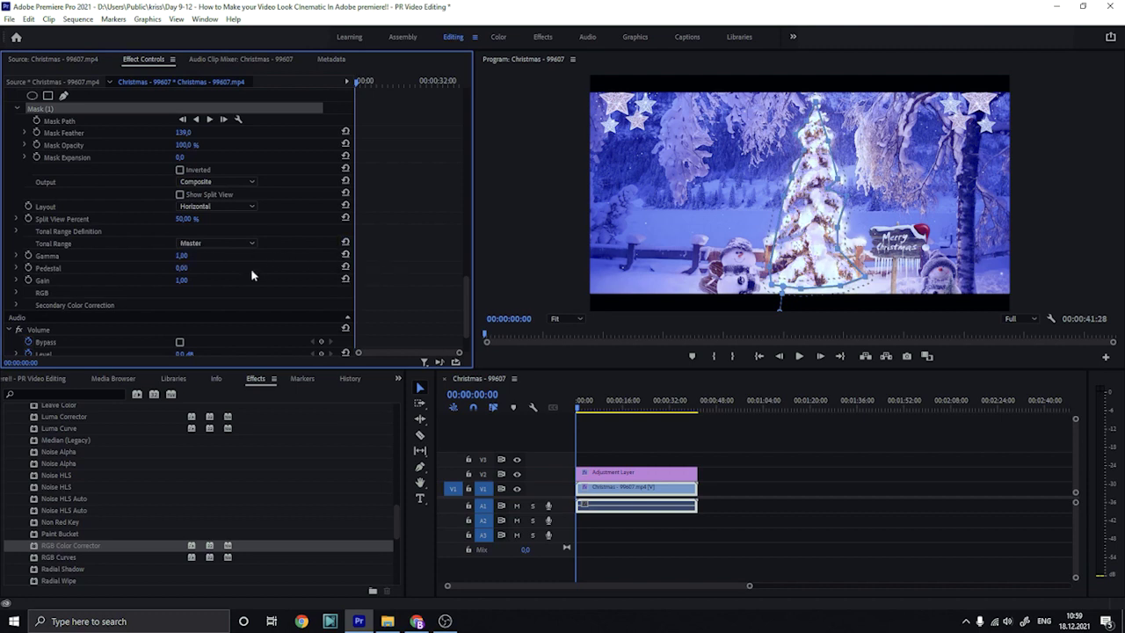
Expand the RGB Color Corrector's Secondary Color Correction settings
{"action": "left_click", "coordinate": [17, 296]}
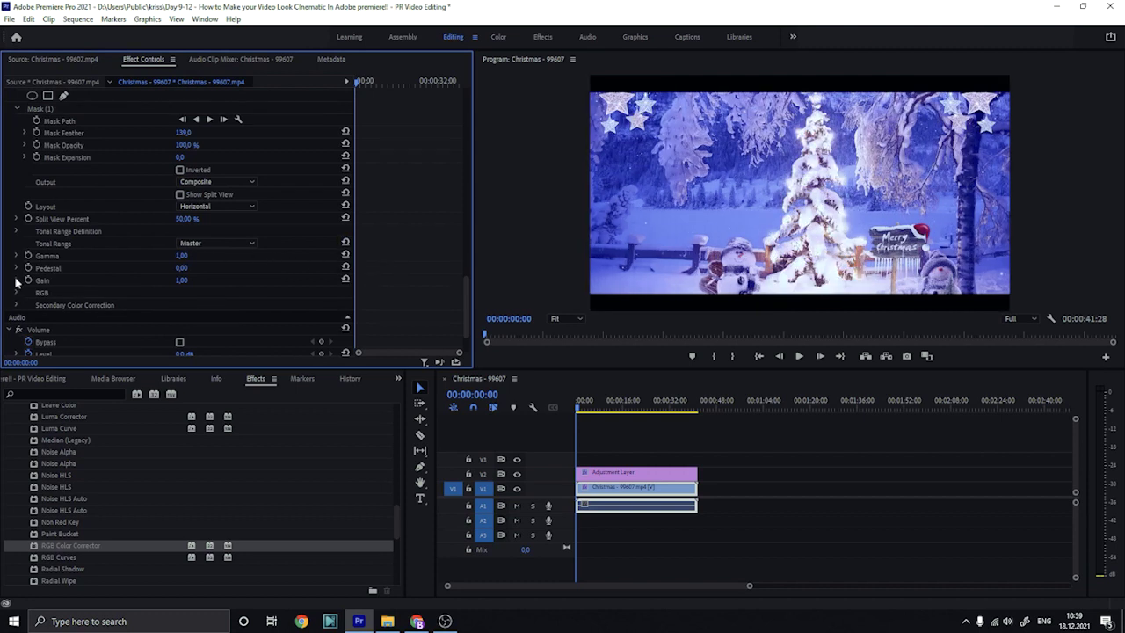
{"action": "left_click", "coordinate": [16, 281]}
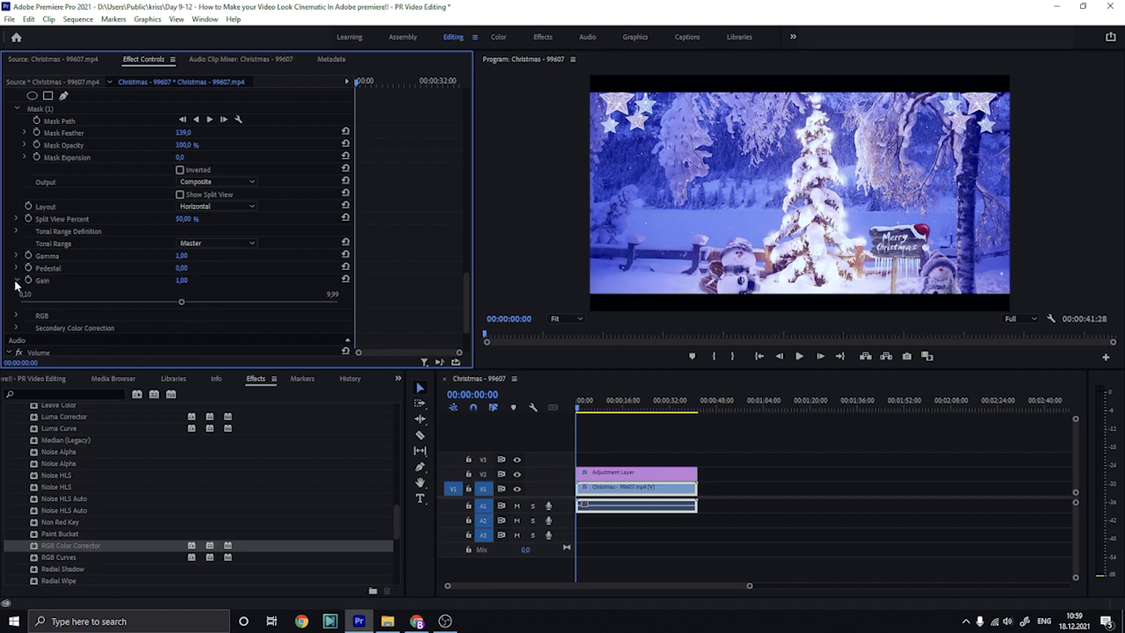
{"action": "left_click", "coordinate": [16, 280]}
{"action": "left_click", "coordinate": [17, 305]}
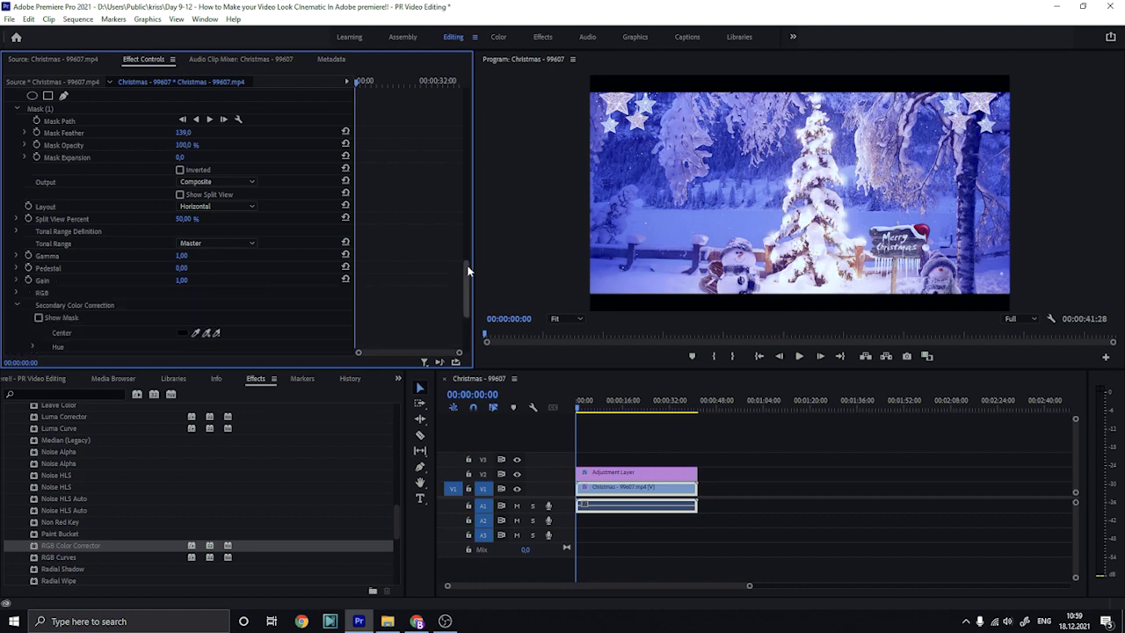
{"action": "left_click_drag", "start_coordinate": [464, 278], "coordinate": [464, 307]}
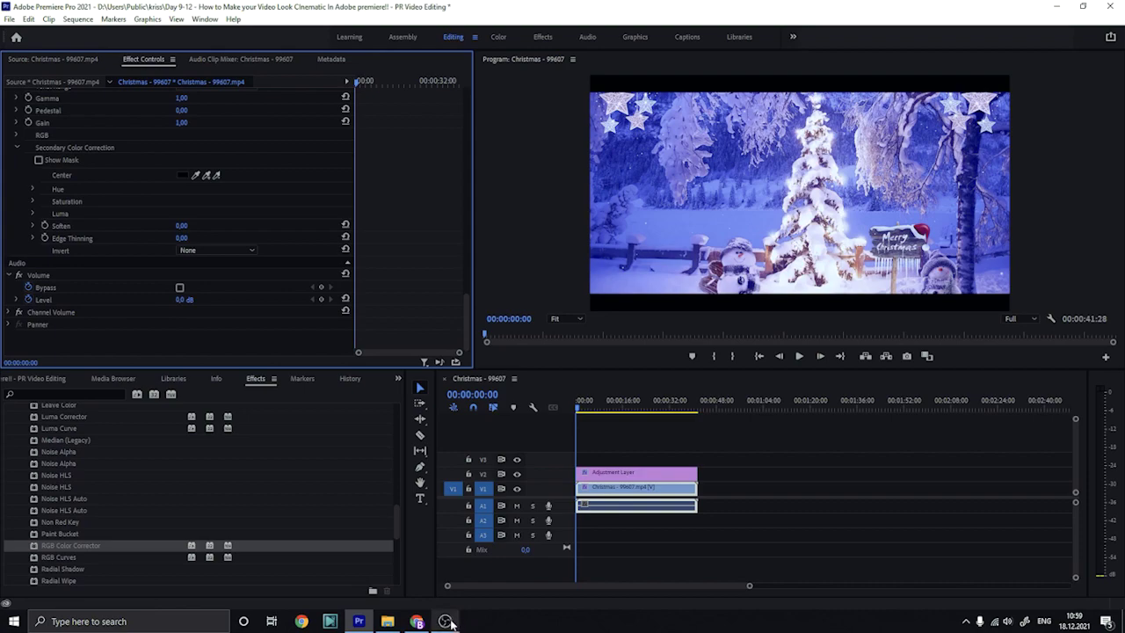
{"action": "left_click", "coordinate": [437, 622]}
{"action": "left_click", "coordinate": [359, 621]}
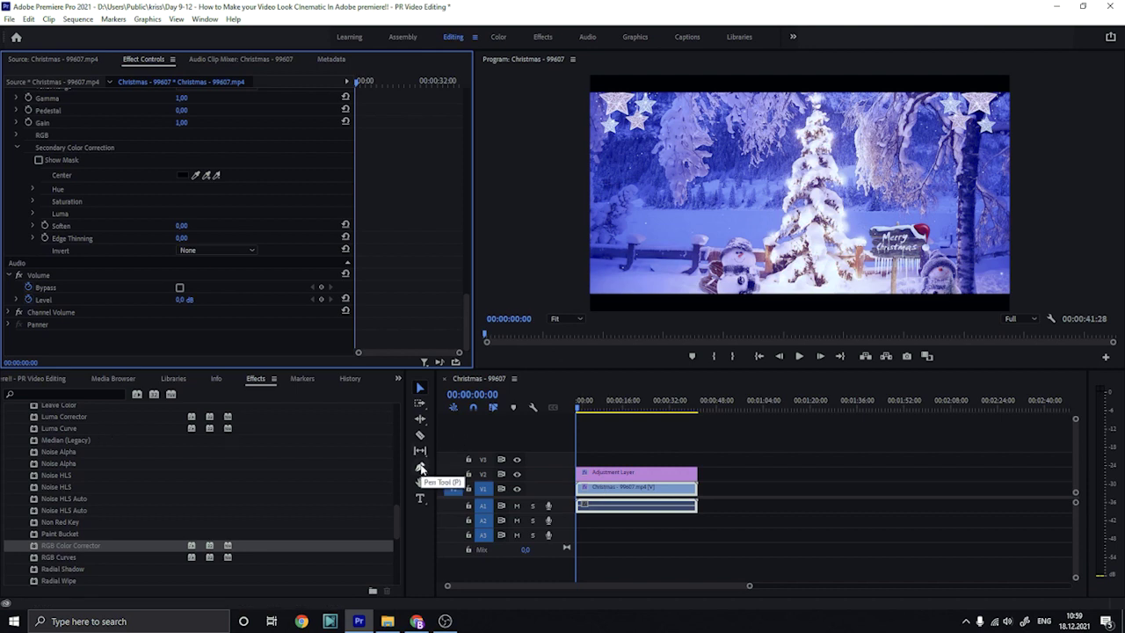
Raise Edge Thinning slightly above zero to 0.38, leaving Soften at 0
{"action": "left_click", "coordinate": [33, 238]}
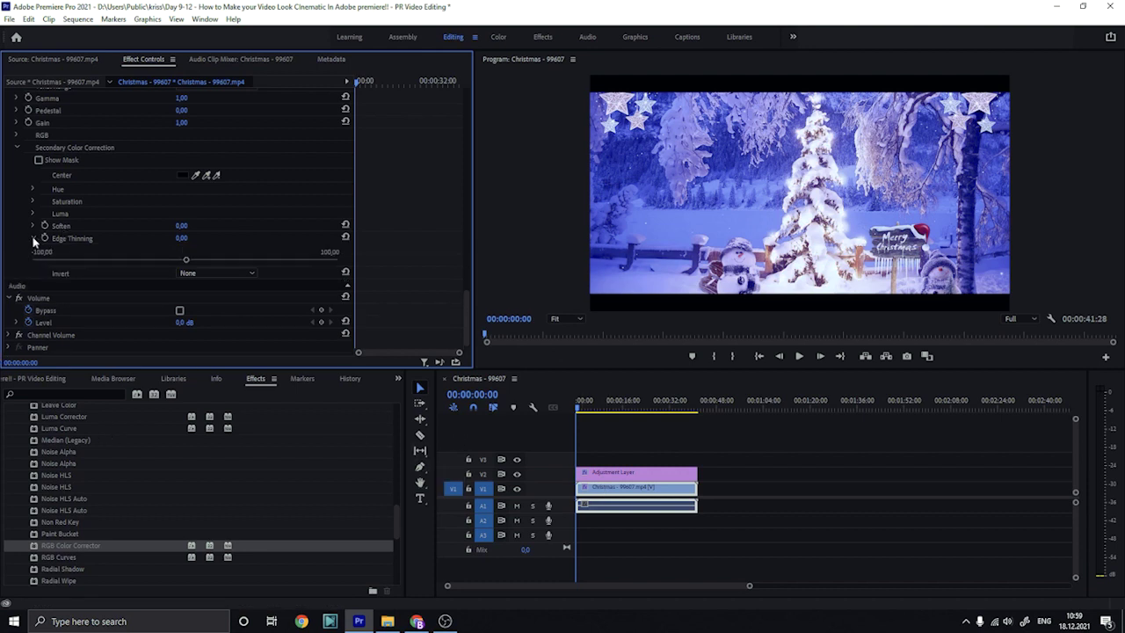
{"action": "mouse_move", "coordinate": [186, 262]}
{"action": "left_mouse_down"}
{"action": "mouse_move", "coordinate": [193, 285]}
{"action": "mouse_move", "coordinate": [180, 290]}
{"action": "mouse_move", "coordinate": [185, 261]}
{"action": "left_mouse_up"}
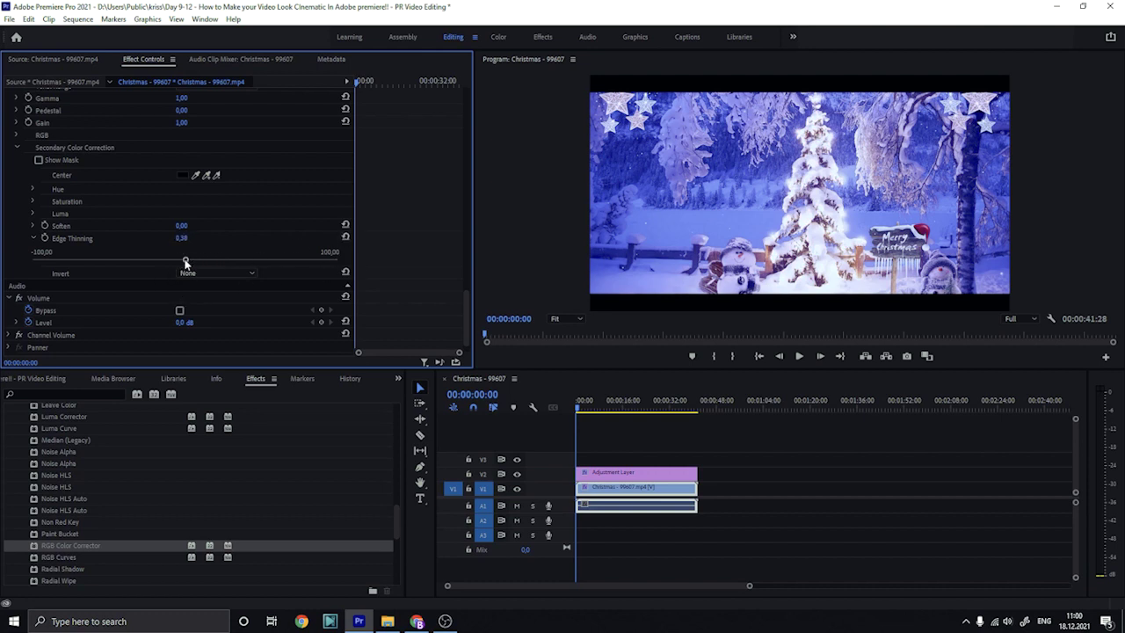
{"action": "left_click", "coordinate": [33, 238]}
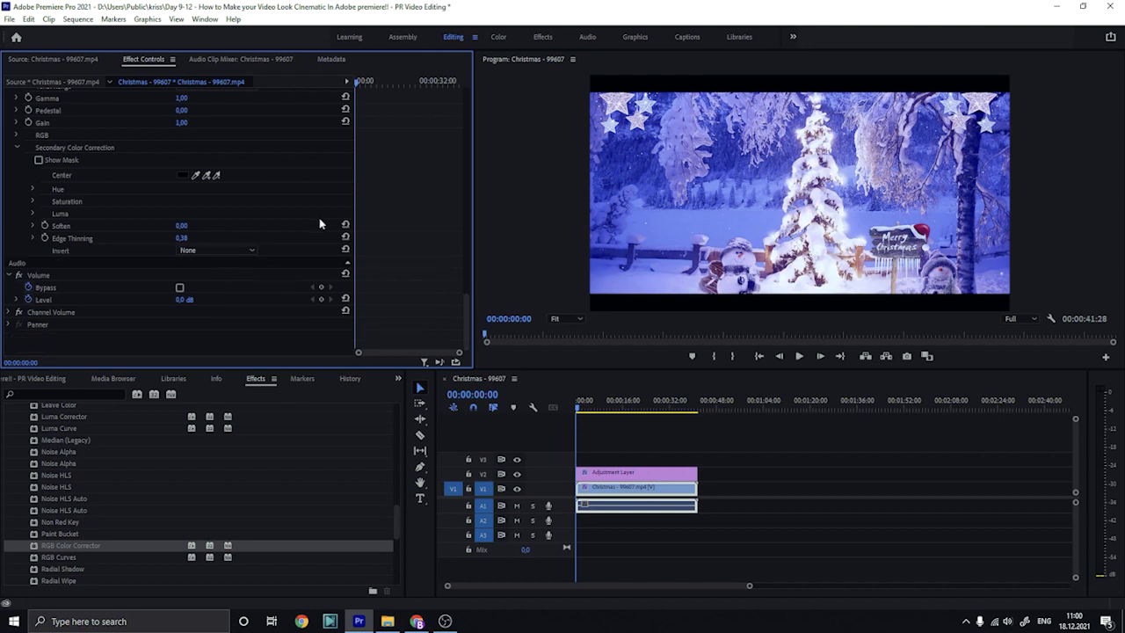
{"action": "scroll", "coordinate": [356, 184], "scroll_direction": "up", "scroll_amount": 1}
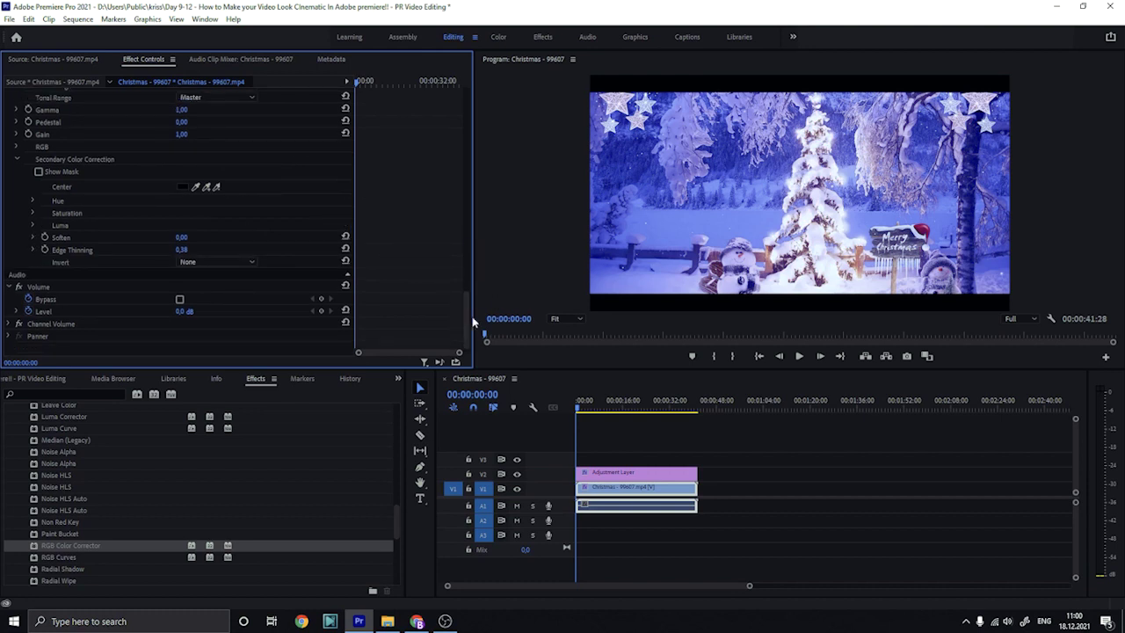
Keep the Fast Color Corrector layout at Vertical and switch to the Color workspace
{"action": "left_click_drag", "start_coordinate": [465, 315], "coordinate": [486, 190]}
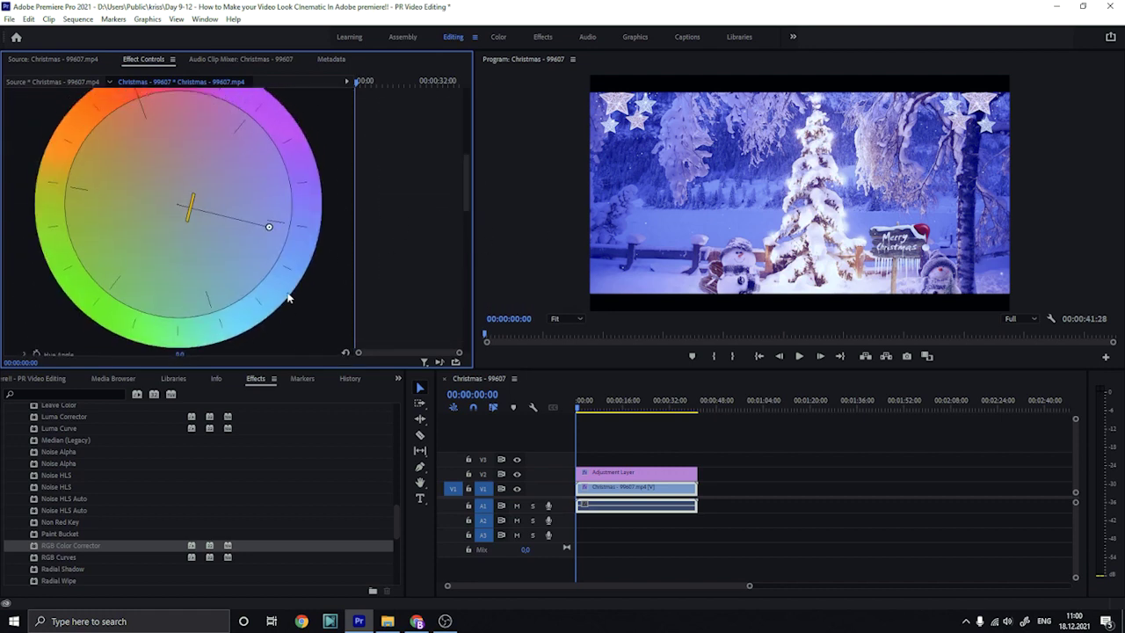
{"action": "scroll", "coordinate": [464, 177], "scroll_direction": "up", "scroll_amount": 3}
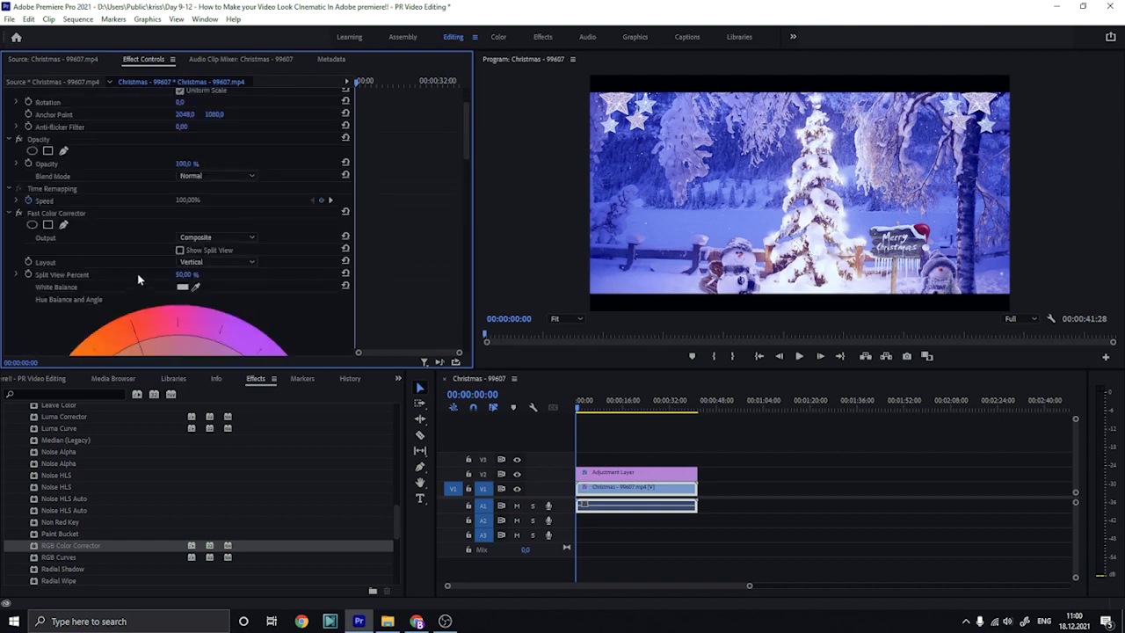
{"action": "left_click", "coordinate": [195, 263]}
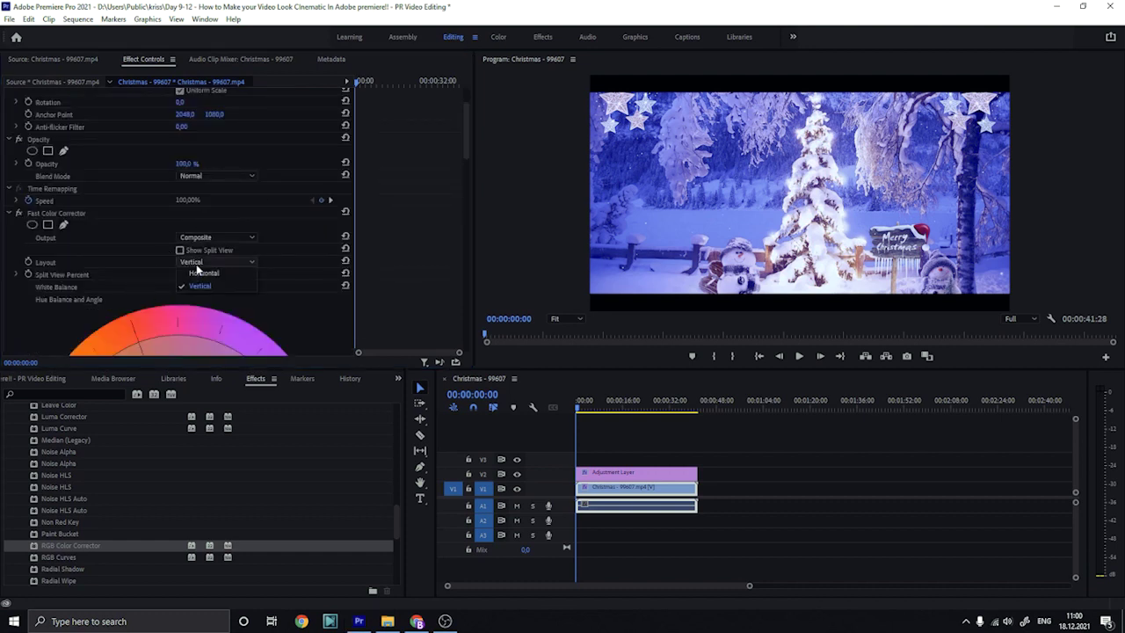
{"action": "left_click", "coordinate": [218, 261]}
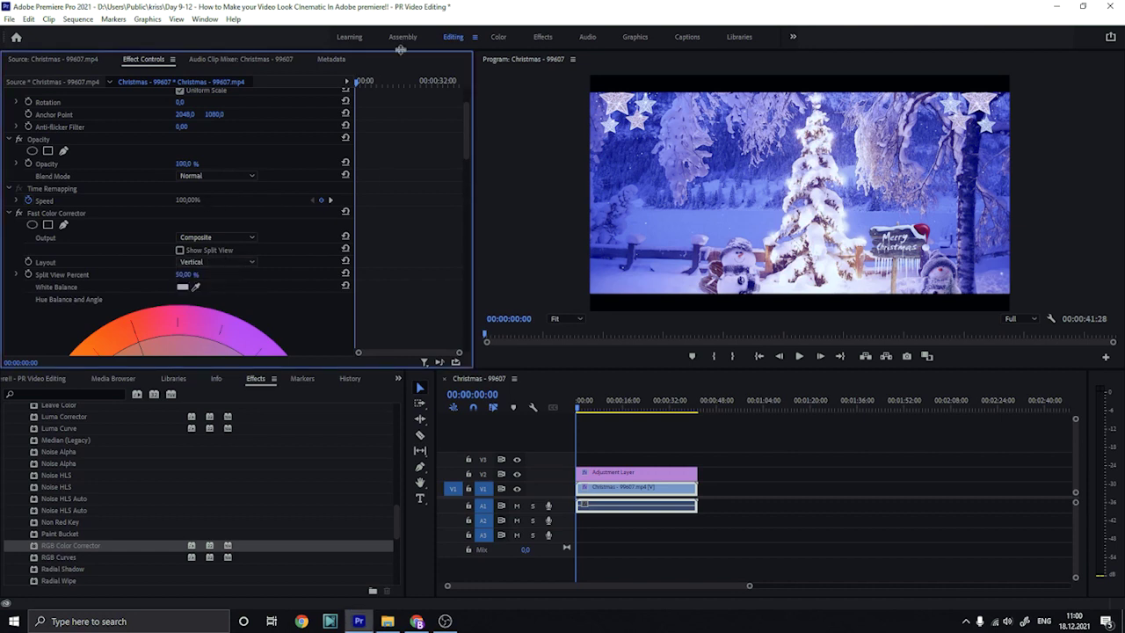
{"action": "left_click", "coordinate": [499, 37]}
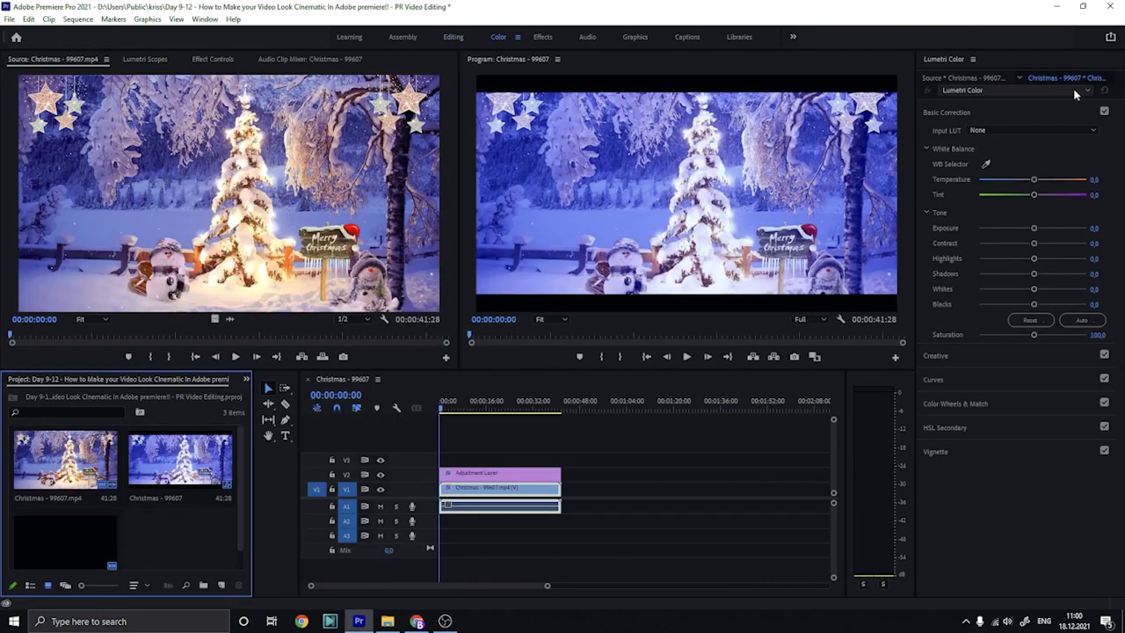
Browse the input LUTs, then apply the SL CROSS HDR creative look
{"action": "left_click", "coordinate": [1005, 129]}
{"action": "left_click", "coordinate": [1004, 129]}
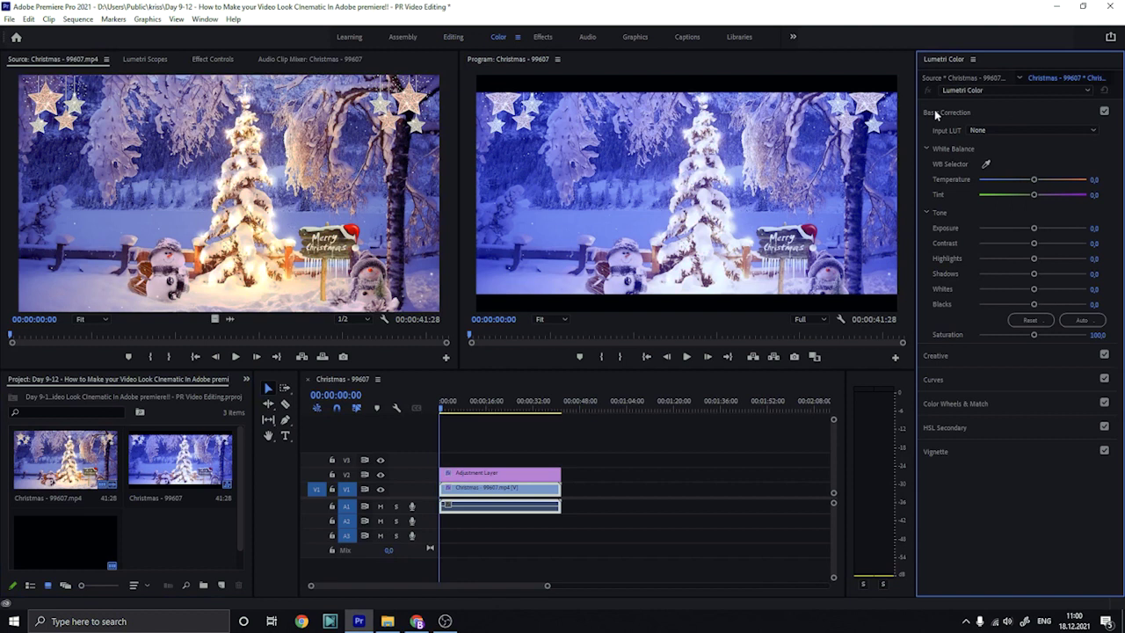
{"action": "left_click", "coordinate": [982, 130]}
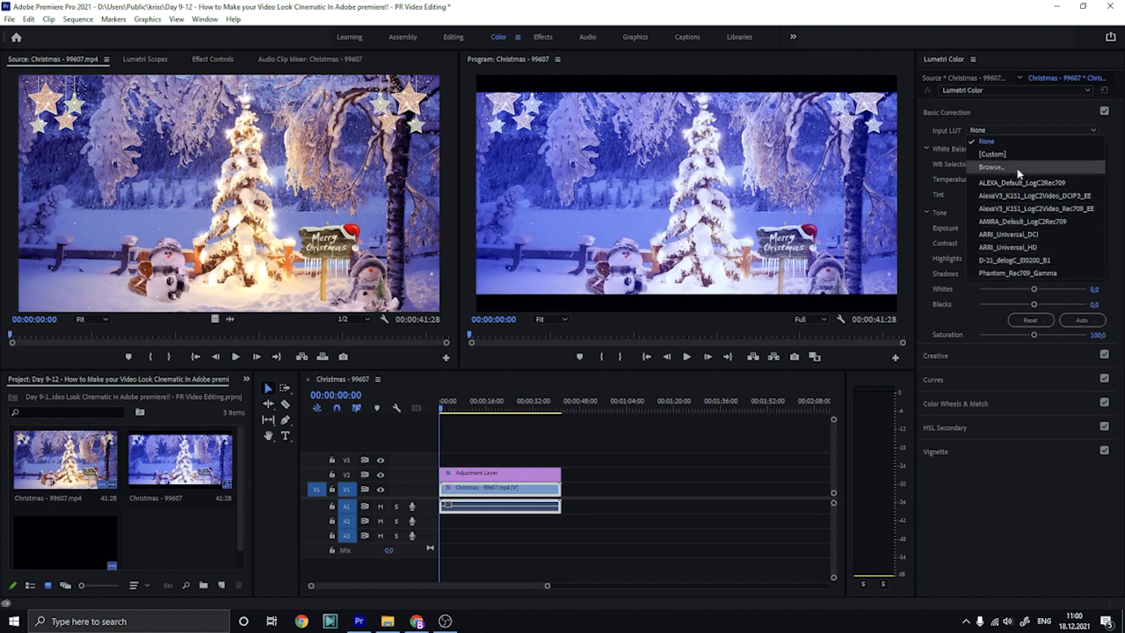
{"action": "left_click", "coordinate": [1007, 112]}
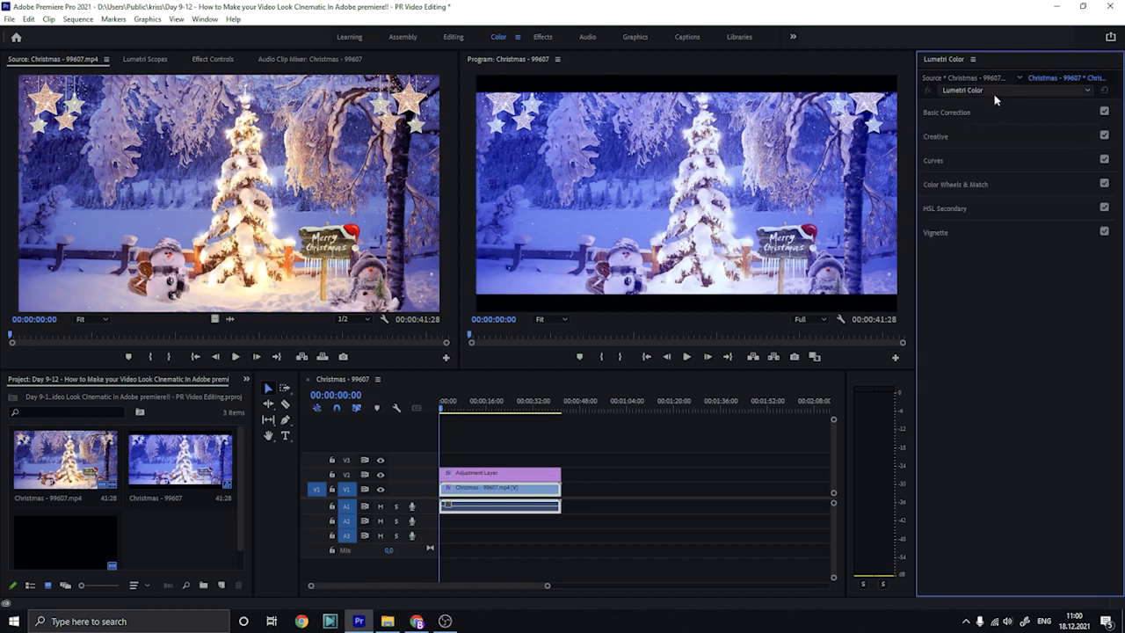
{"action": "left_click", "coordinate": [1010, 138]}
{"action": "left_click", "coordinate": [1011, 155]}
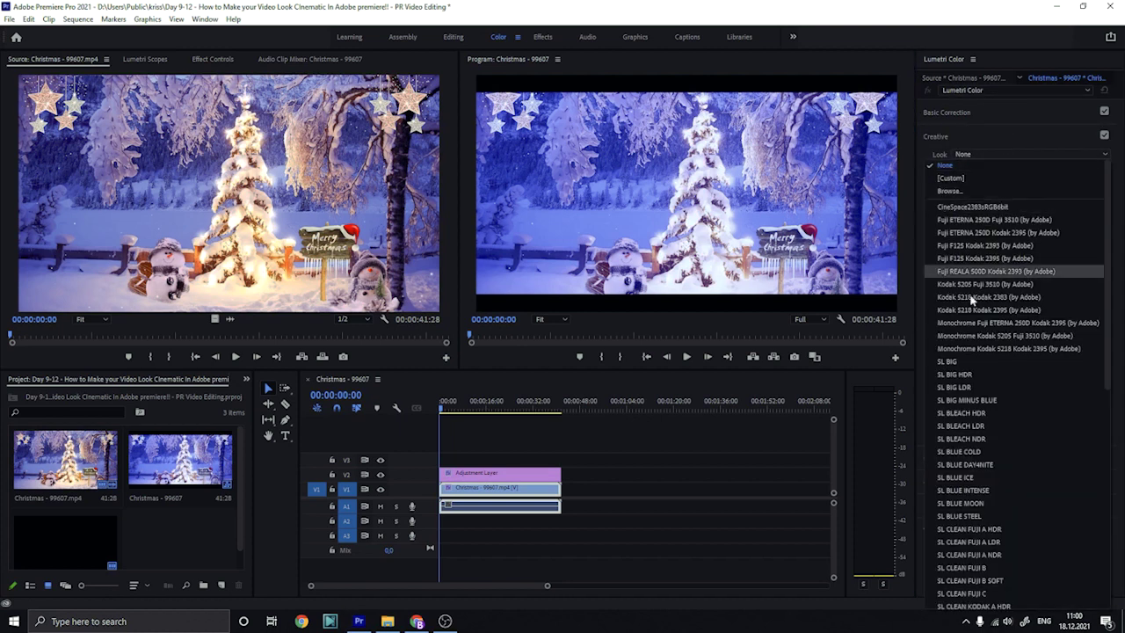
{"action": "left_click_drag", "start_coordinate": [1110, 343], "coordinate": [1109, 516]}
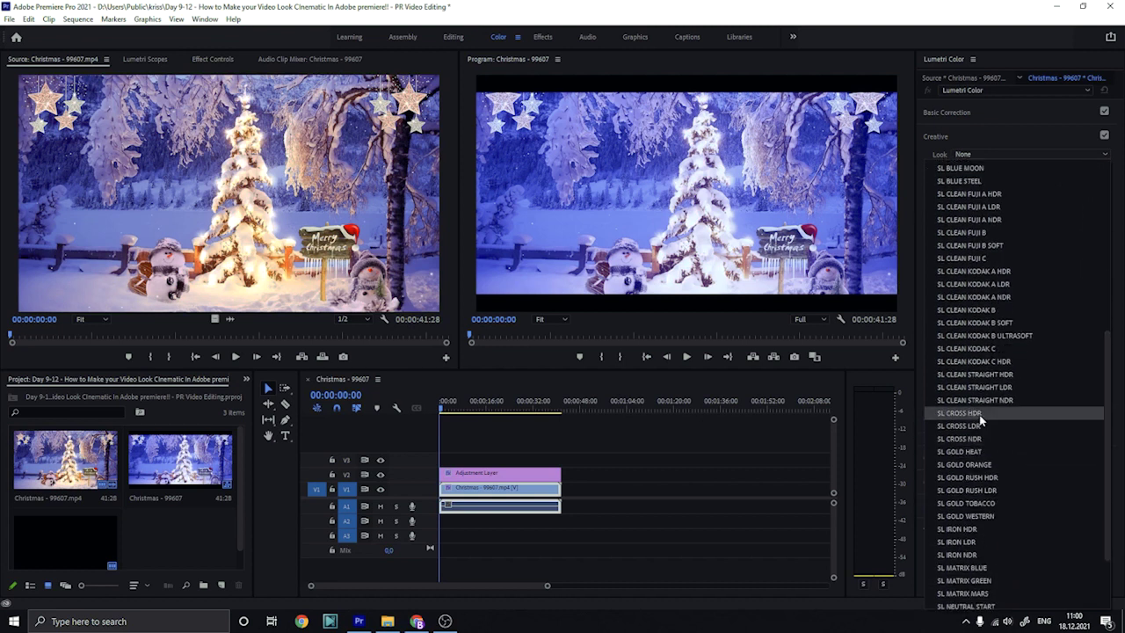
{"action": "left_click", "coordinate": [962, 412]}
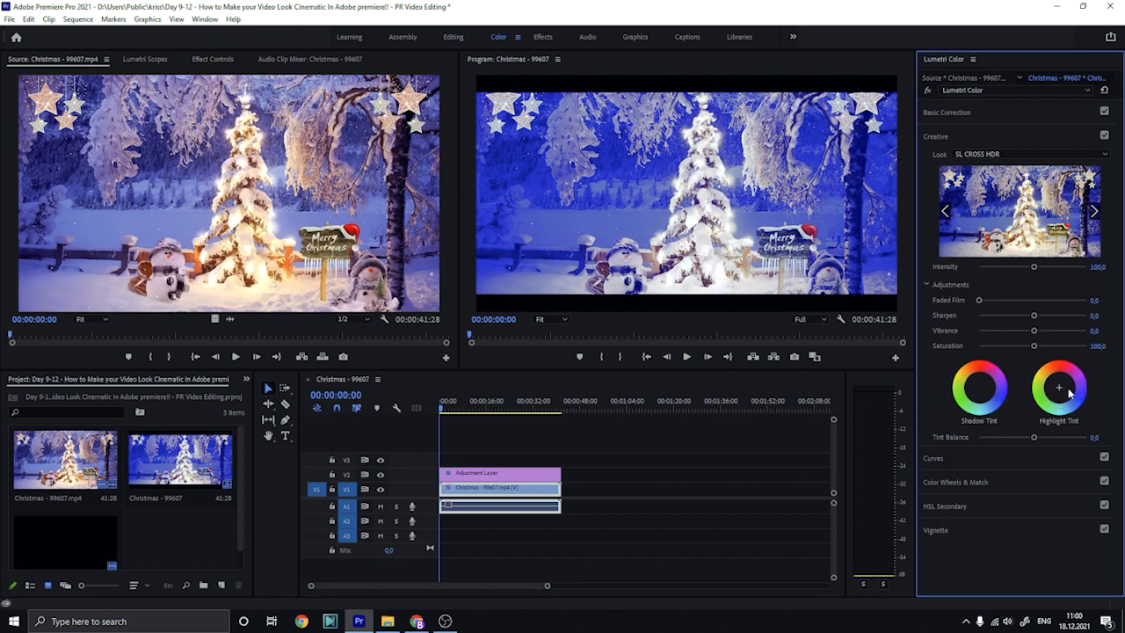
Set Creative Sharpen to 10 and Vibrance to 15
{"action": "mouse_move", "coordinate": [1034, 315]}
{"action": "left_mouse_down"}
{"action": "mouse_move", "coordinate": [1035, 329]}
{"action": "mouse_move", "coordinate": [1065, 348]}
{"action": "mouse_move", "coordinate": [1034, 348]}
{"action": "left_mouse_up"}
{"action": "left_click", "coordinate": [1098, 314]}
{"action": "type", "text": "10"}
{"action": "key", "text": "Return"}
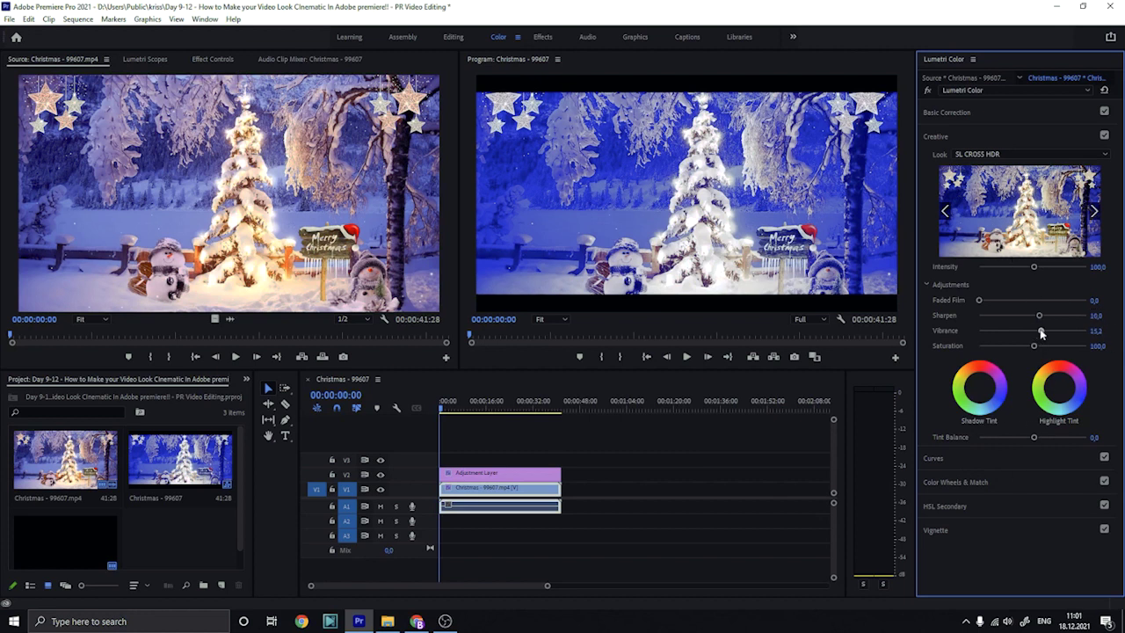
{"action": "left_click_drag", "start_coordinate": [1034, 330], "coordinate": [959, 343]}
{"action": "mouse_move", "coordinate": [978, 331]}
{"action": "left_mouse_down"}
{"action": "mouse_move", "coordinate": [1033, 342]}
{"action": "mouse_move", "coordinate": [1023, 343]}
{"action": "left_mouse_up"}
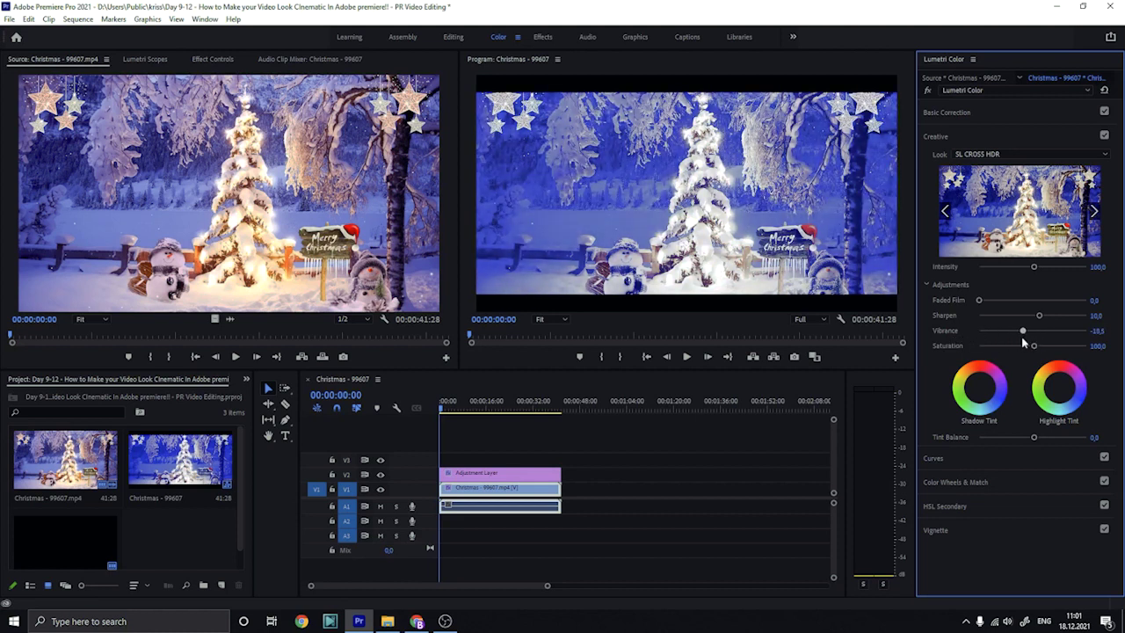
{"action": "left_click", "coordinate": [1097, 331]}
{"action": "type", "text": "100"}
{"action": "key", "text": "Return"}
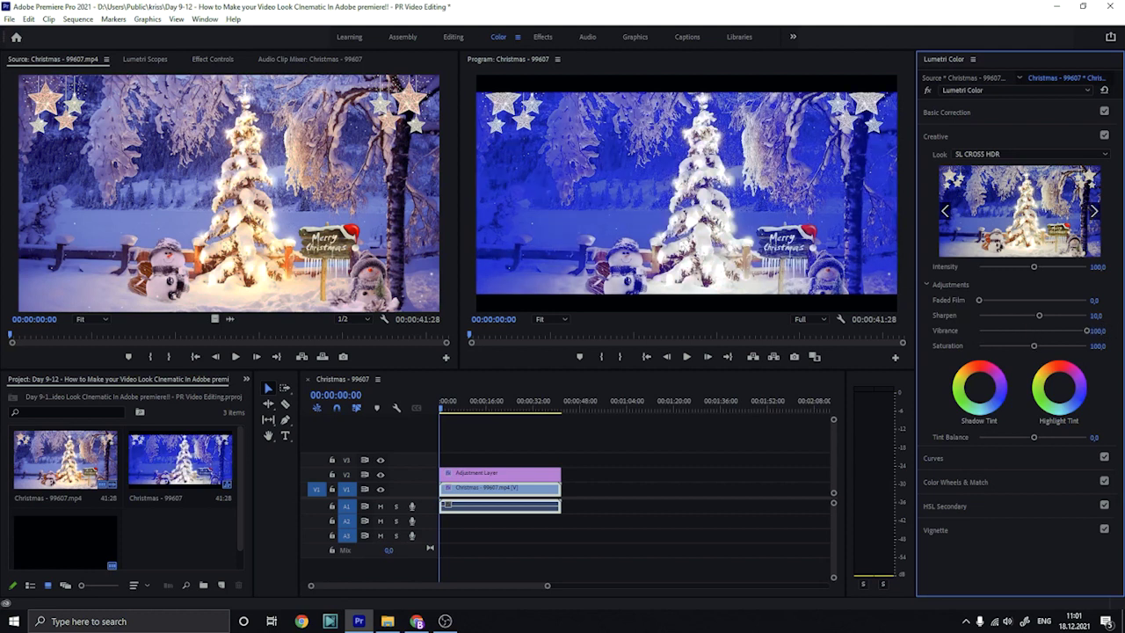
{"action": "left_click", "coordinate": [1100, 330]}
{"action": "type", "text": "15"}
{"action": "key", "text": "Return"}
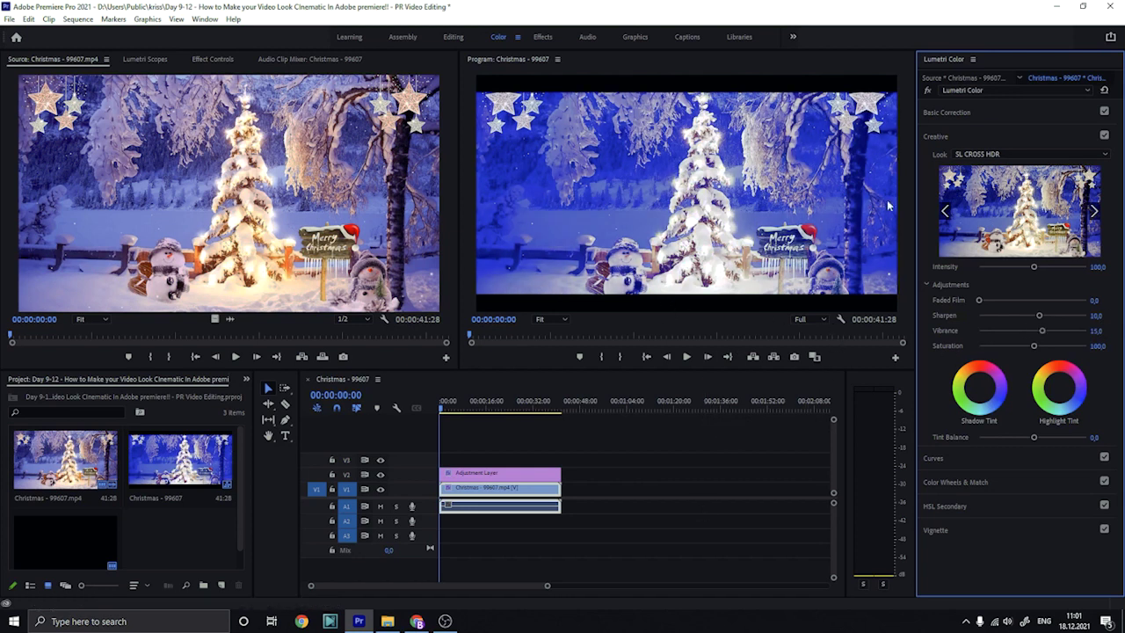
In the Editing workspace, drag the Fast Color Corrector hue wheel to weaken the blue cast
{"action": "left_click", "coordinate": [453, 38]}
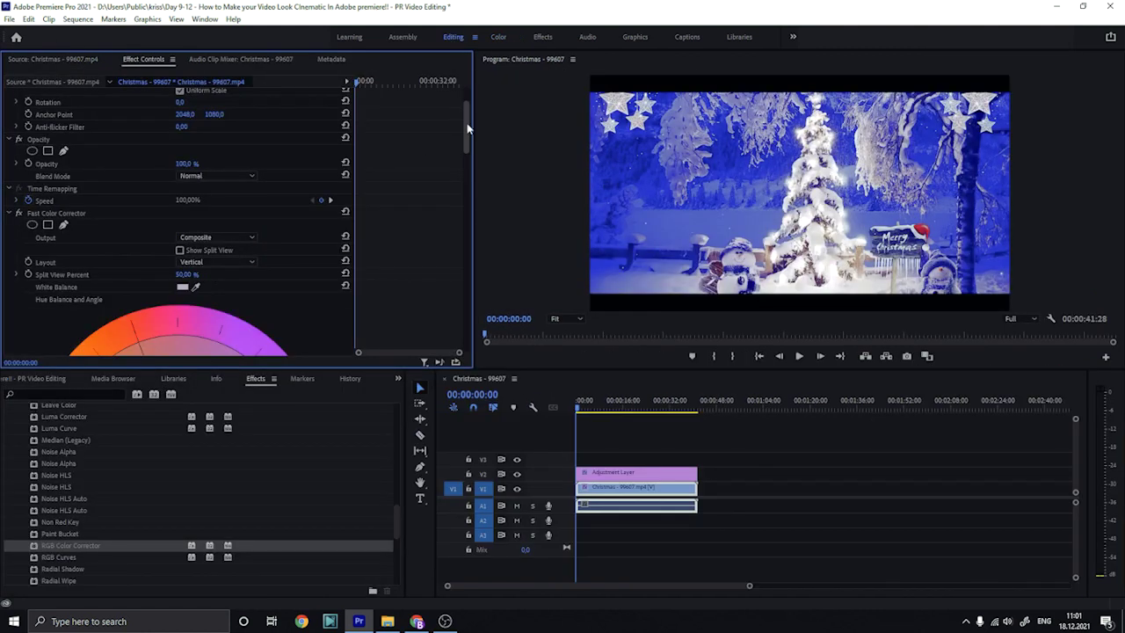
{"action": "left_click_drag", "start_coordinate": [468, 130], "coordinate": [463, 180]}
{"action": "mouse_move", "coordinate": [270, 220]}
{"action": "left_mouse_down"}
{"action": "mouse_move", "coordinate": [179, 204]}
{"action": "mouse_move", "coordinate": [290, 239]}
{"action": "mouse_move", "coordinate": [220, 174]}
{"action": "mouse_move", "coordinate": [180, 202]}
{"action": "mouse_move", "coordinate": [171, 150]}
{"action": "mouse_move", "coordinate": [150, 143]}
{"action": "mouse_move", "coordinate": [106, 258]}
{"action": "mouse_move", "coordinate": [169, 208]}
{"action": "mouse_move", "coordinate": [125, 188]}
{"action": "mouse_move", "coordinate": [140, 162]}
{"action": "mouse_move", "coordinate": [146, 193]}
{"action": "mouse_move", "coordinate": [145, 169]}
{"action": "mouse_move", "coordinate": [166, 142]}
{"action": "mouse_move", "coordinate": [141, 141]}
{"action": "mouse_move", "coordinate": [177, 175]}
{"action": "left_mouse_up"}
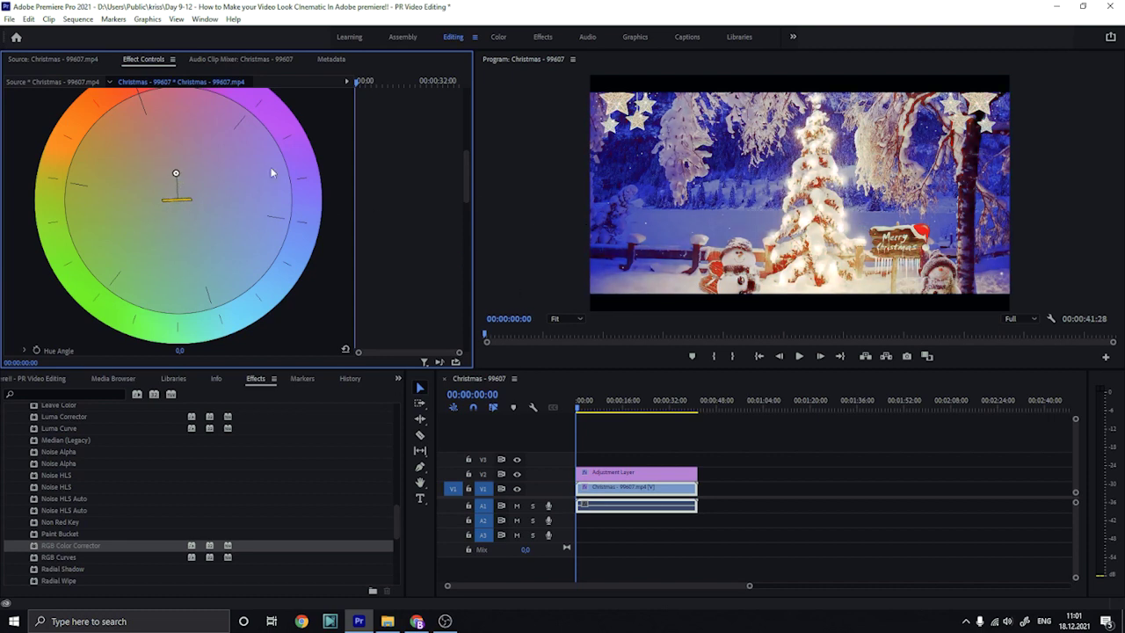
{"action": "left_click", "coordinate": [498, 39]}
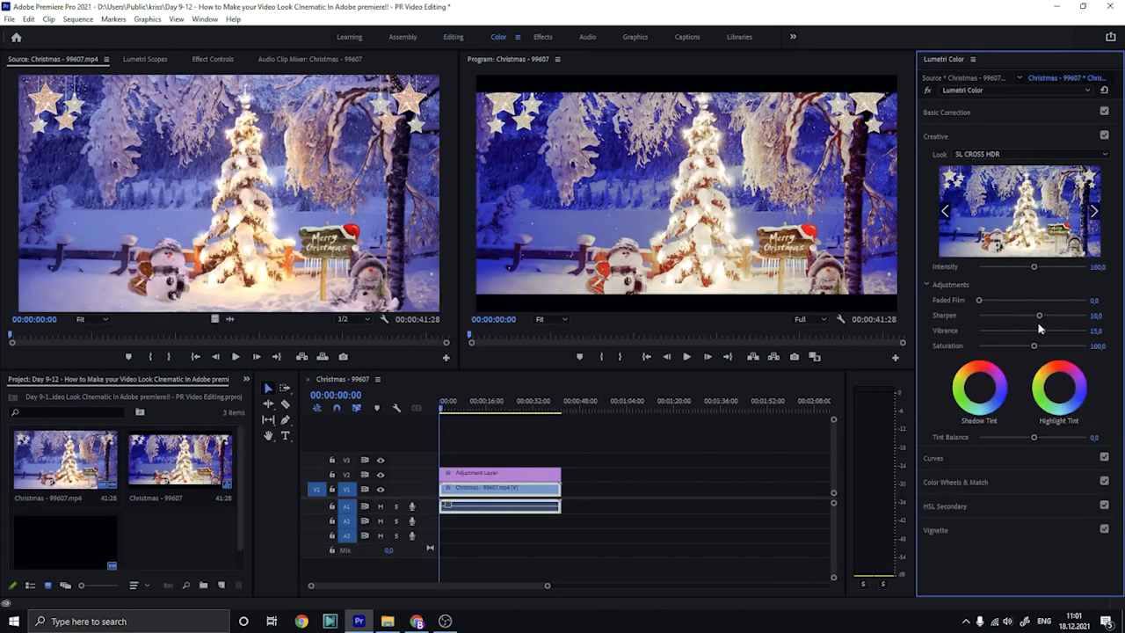
Expand Lumetri Curves and pull the blue range of the Hue vs Sat curve down
{"action": "left_click", "coordinate": [1014, 462]}
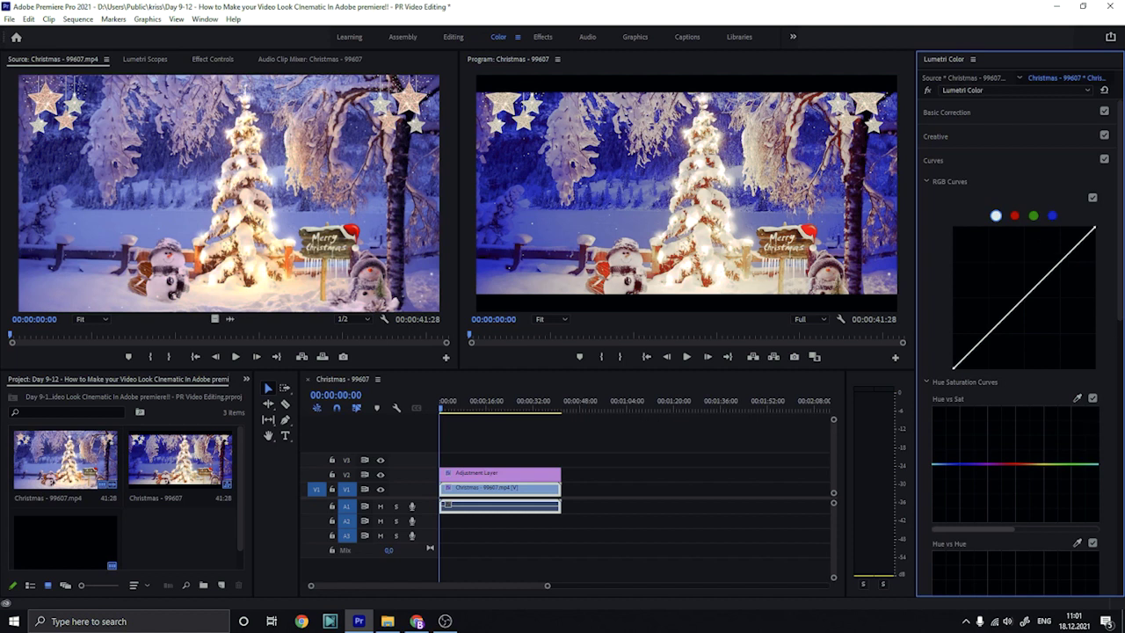
{"action": "scroll", "coordinate": [1037, 281], "scroll_direction": "down", "scroll_amount": 2}
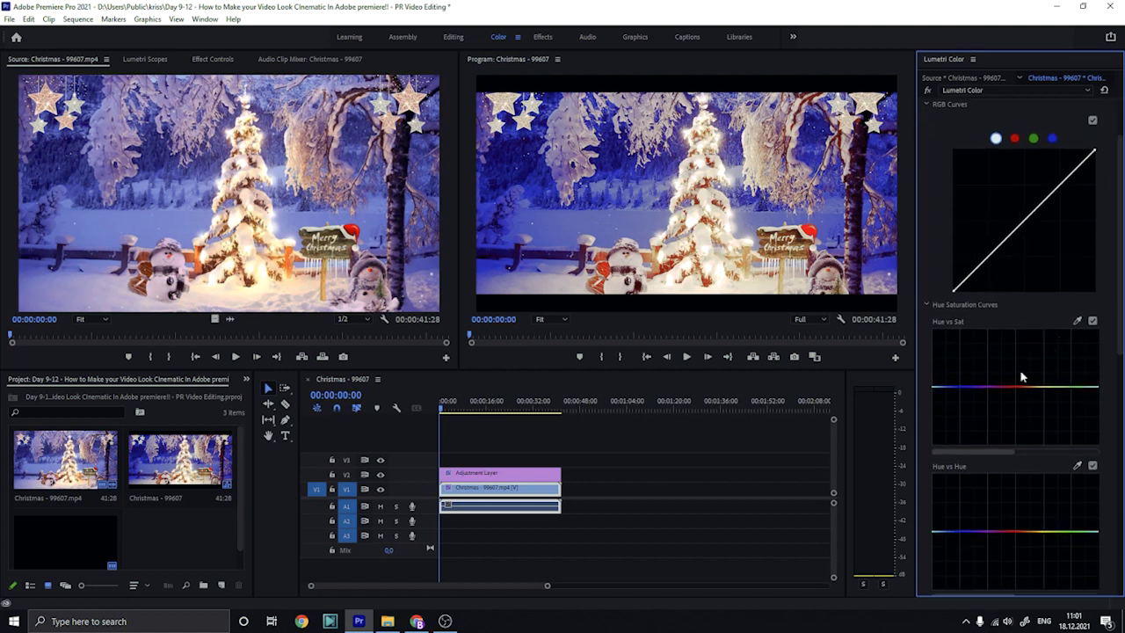
{"action": "left_click", "coordinate": [946, 387]}
{"action": "left_click", "coordinate": [975, 387]}
{"action": "mouse_move", "coordinate": [964, 388]}
{"action": "left_mouse_down"}
{"action": "mouse_move", "coordinate": [964, 457]}
{"action": "mouse_move", "coordinate": [957, 419]}
{"action": "mouse_move", "coordinate": [972, 423]}
{"action": "left_mouse_up"}
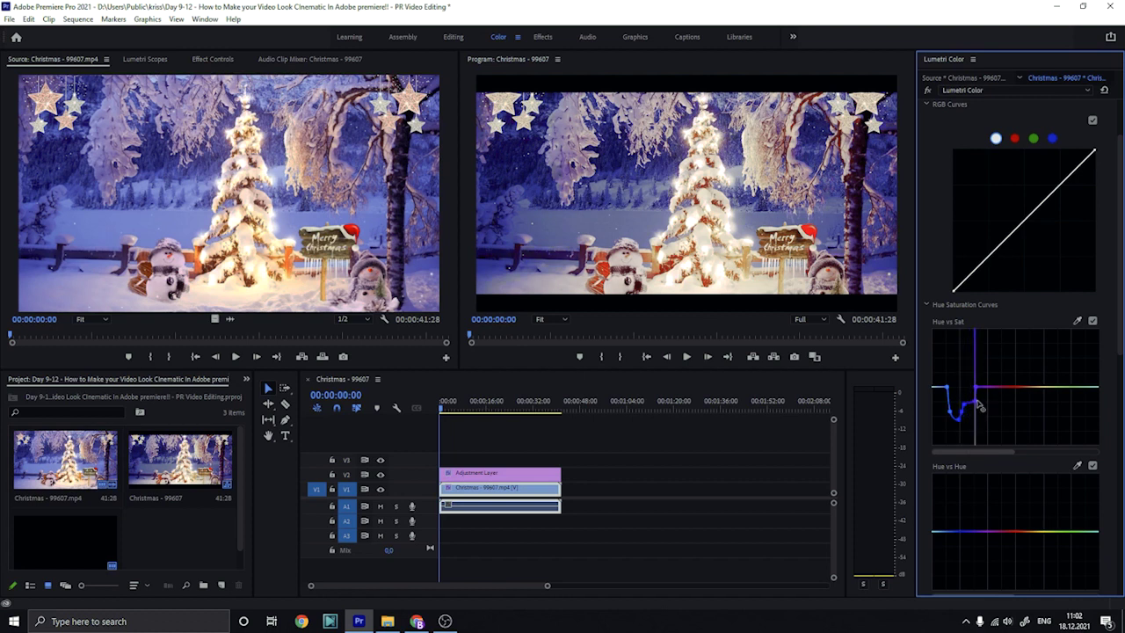
Refine the blue saturation dip, narrowing it and making it shallower
{"action": "left_click_drag", "start_coordinate": [972, 423], "coordinate": [965, 396]}
{"action": "mouse_move", "coordinate": [950, 402]}
{"action": "left_mouse_down"}
{"action": "mouse_move", "coordinate": [951, 414]}
{"action": "mouse_move", "coordinate": [963, 398]}
{"action": "mouse_move", "coordinate": [957, 431]}
{"action": "left_mouse_up"}
{"action": "left_click_drag", "start_coordinate": [957, 450], "coordinate": [958, 418]}
{"action": "left_click", "coordinate": [1078, 321]}
{"action": "mouse_move", "coordinate": [951, 411]}
{"action": "left_mouse_down"}
{"action": "mouse_move", "coordinate": [961, 380]}
{"action": "mouse_move", "coordinate": [961, 426]}
{"action": "left_mouse_up"}
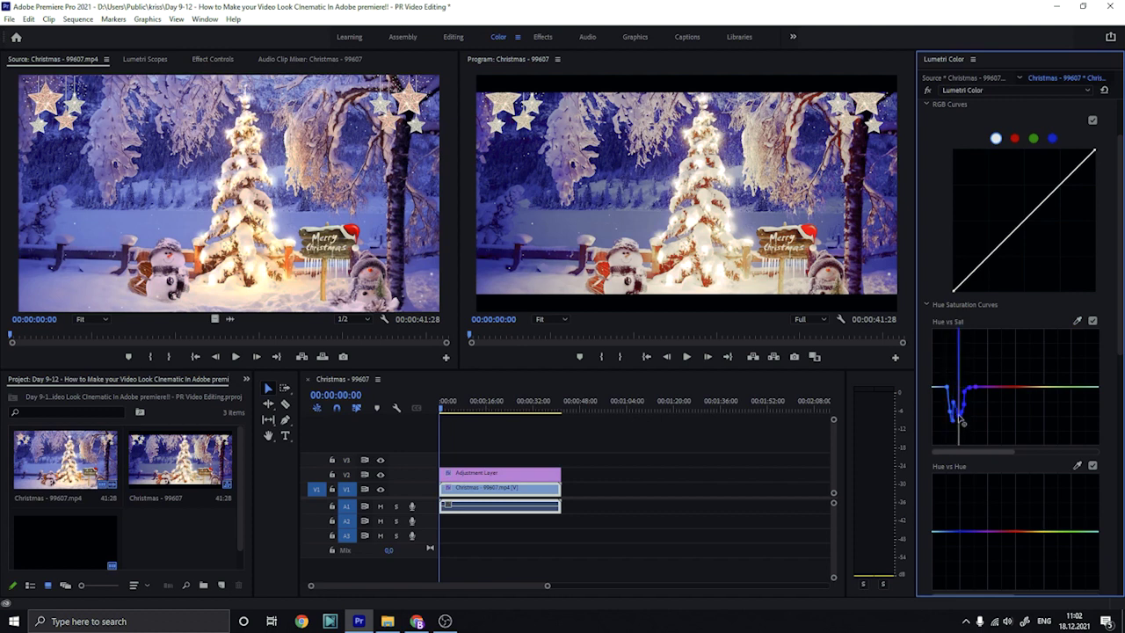
{"action": "mouse_move", "coordinate": [961, 426]}
{"action": "left_mouse_down"}
{"action": "mouse_move", "coordinate": [962, 406]}
{"action": "mouse_move", "coordinate": [967, 426]}
{"action": "left_mouse_up"}
Preview the graded clip to 00:00:10:15, then show the Effects panel and Effect Controls
{"action": "key", "text": "space"}
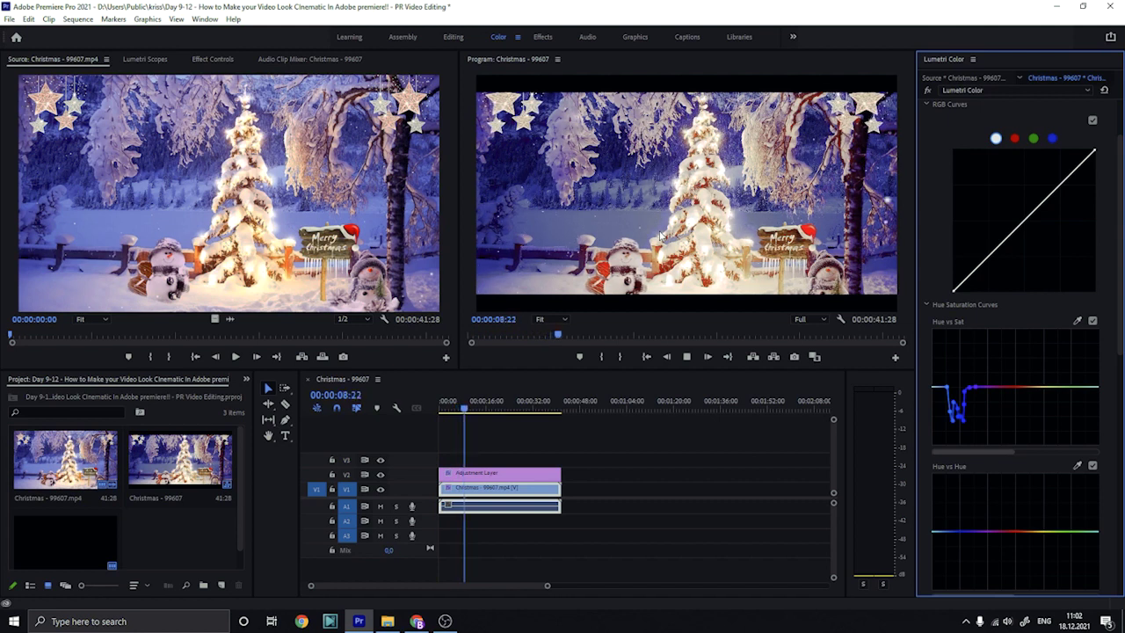
{"action": "key", "text": "space"}
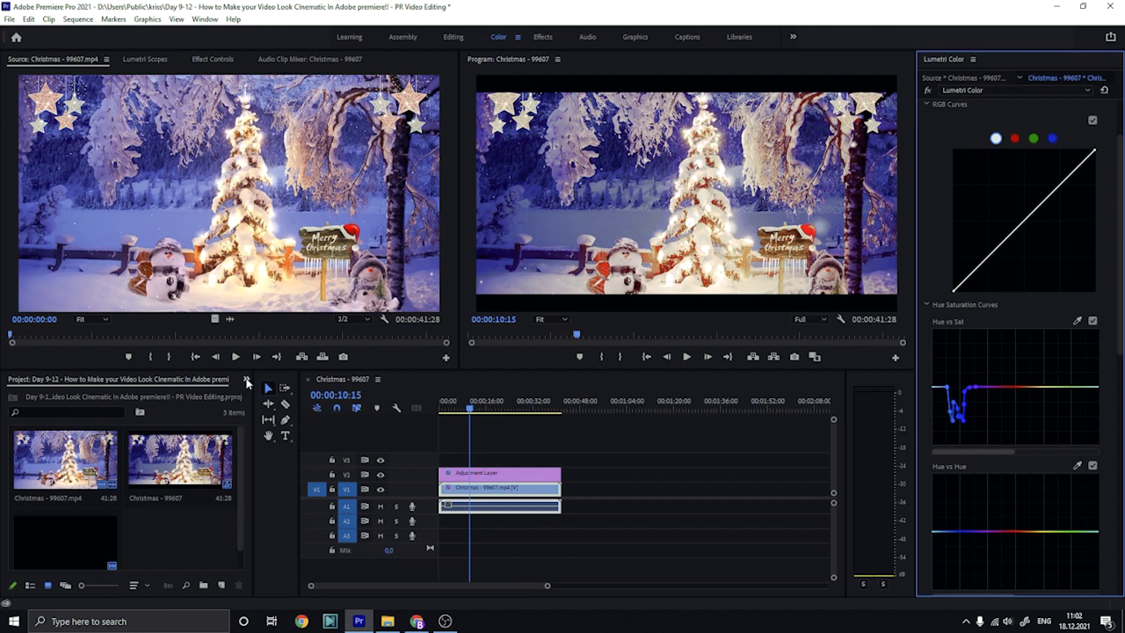
{"action": "left_click", "coordinate": [246, 379]}
{"action": "left_click", "coordinate": [265, 447]}
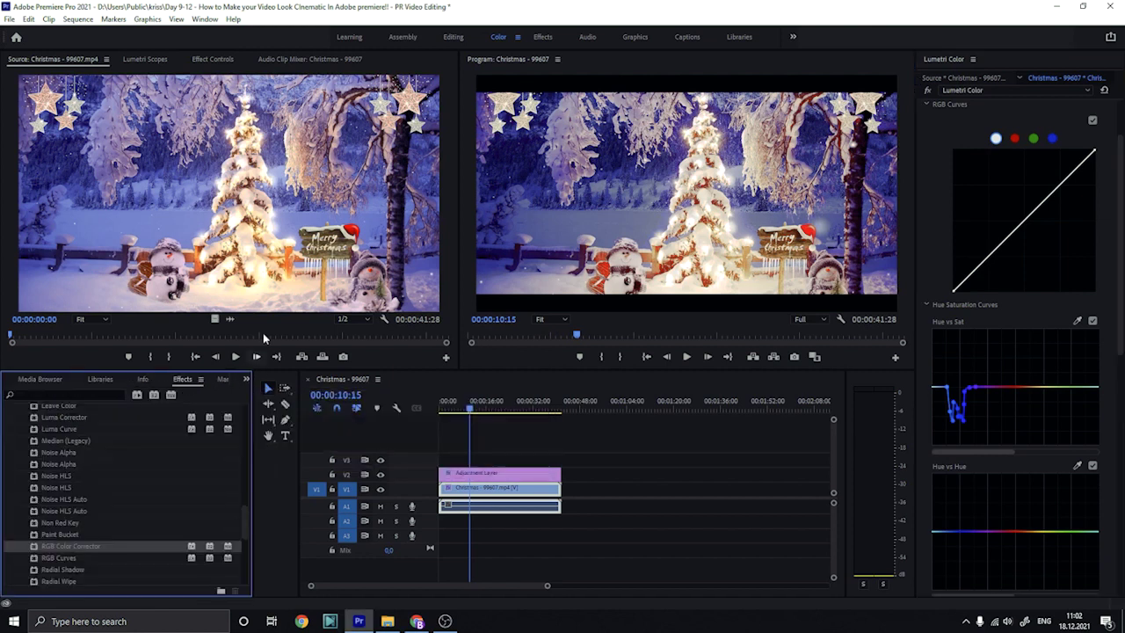
{"action": "left_click", "coordinate": [220, 59]}
Collapse Fast Color Corrector, RGB Color Corrector, Motion and Lumetri Color, keeping Opacity expanded
{"action": "scroll", "coordinate": [35, 250], "scroll_direction": "up", "scroll_amount": 5}
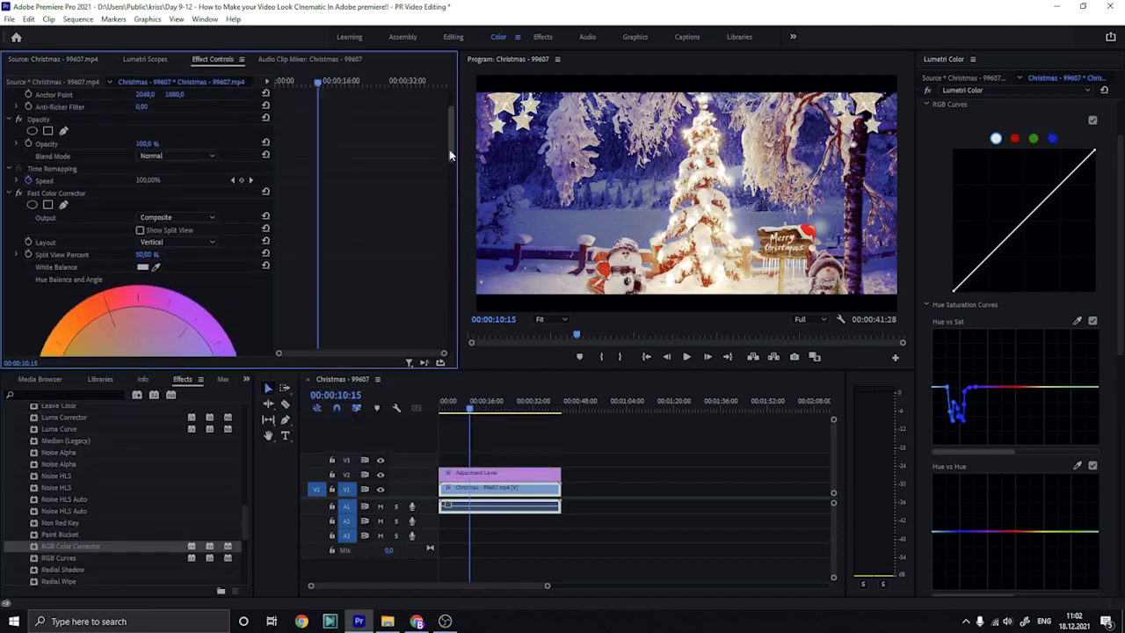
{"action": "left_click", "coordinate": [14, 222]}
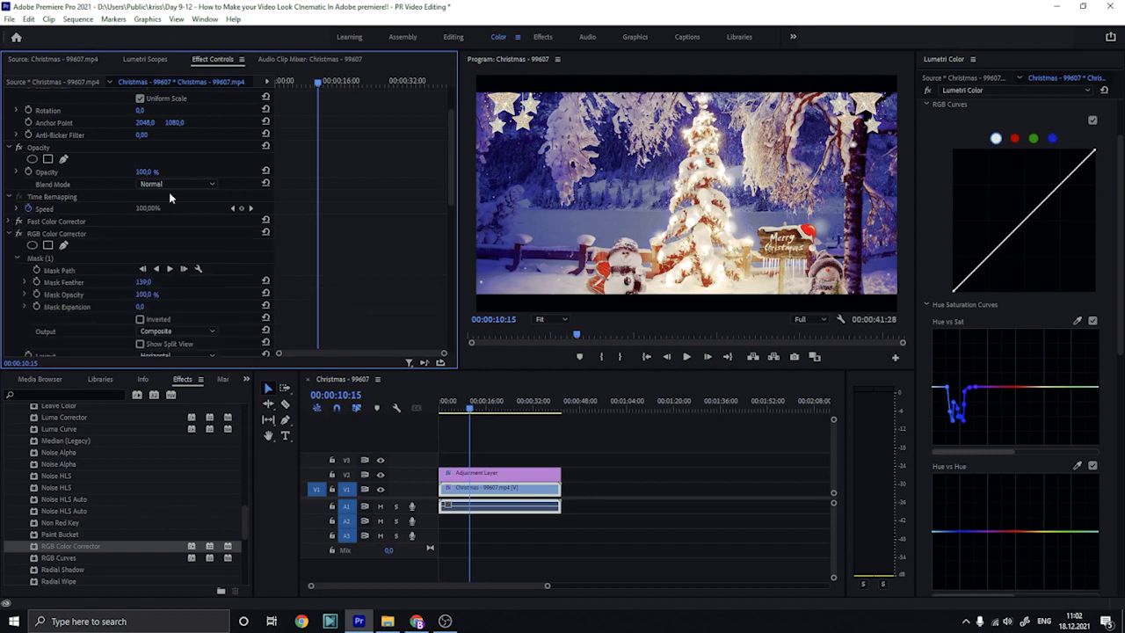
{"action": "left_click", "coordinate": [11, 235]}
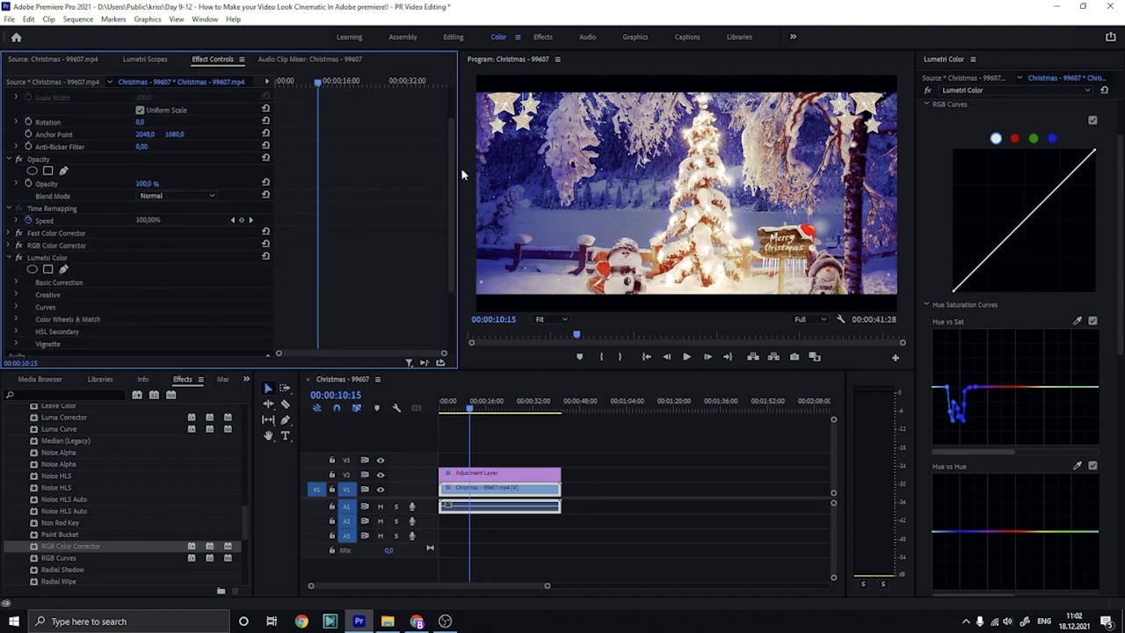
{"action": "scroll", "coordinate": [452, 182], "scroll_direction": "down", "scroll_amount": 3}
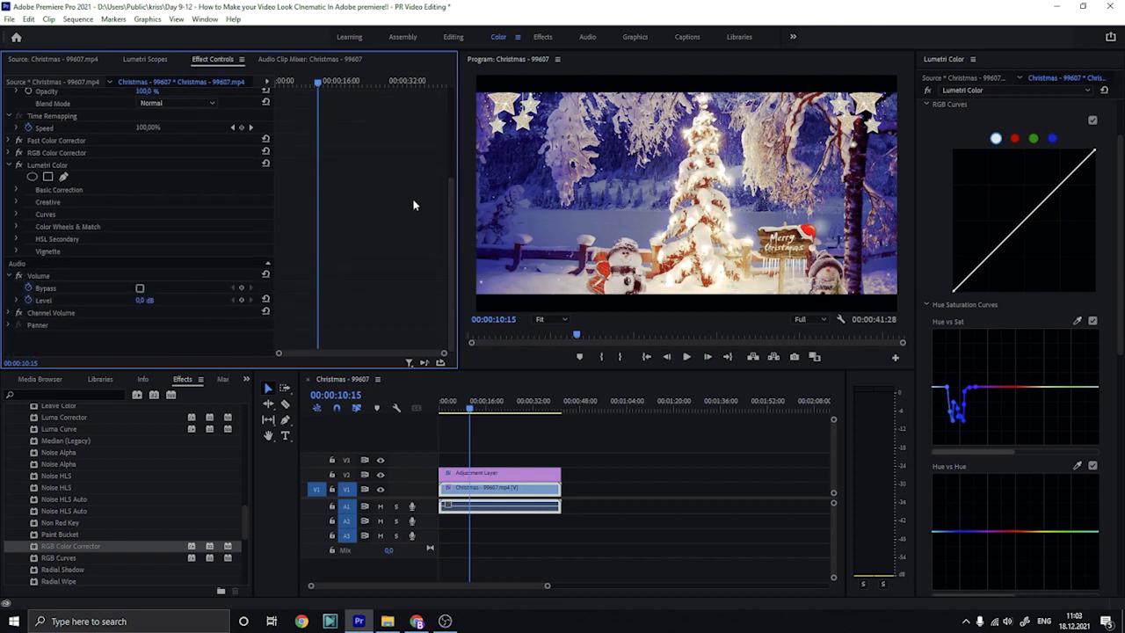
{"action": "scroll", "coordinate": [452, 203], "scroll_direction": "up", "scroll_amount": 5}
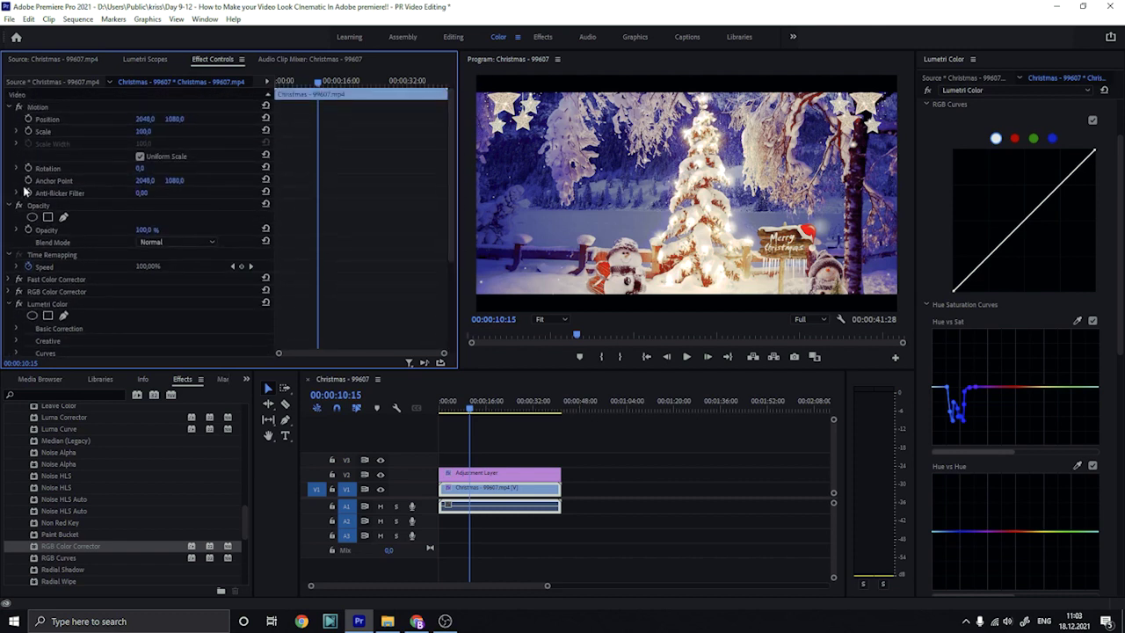
{"action": "left_click", "coordinate": [12, 107]}
{"action": "left_click", "coordinate": [11, 119]}
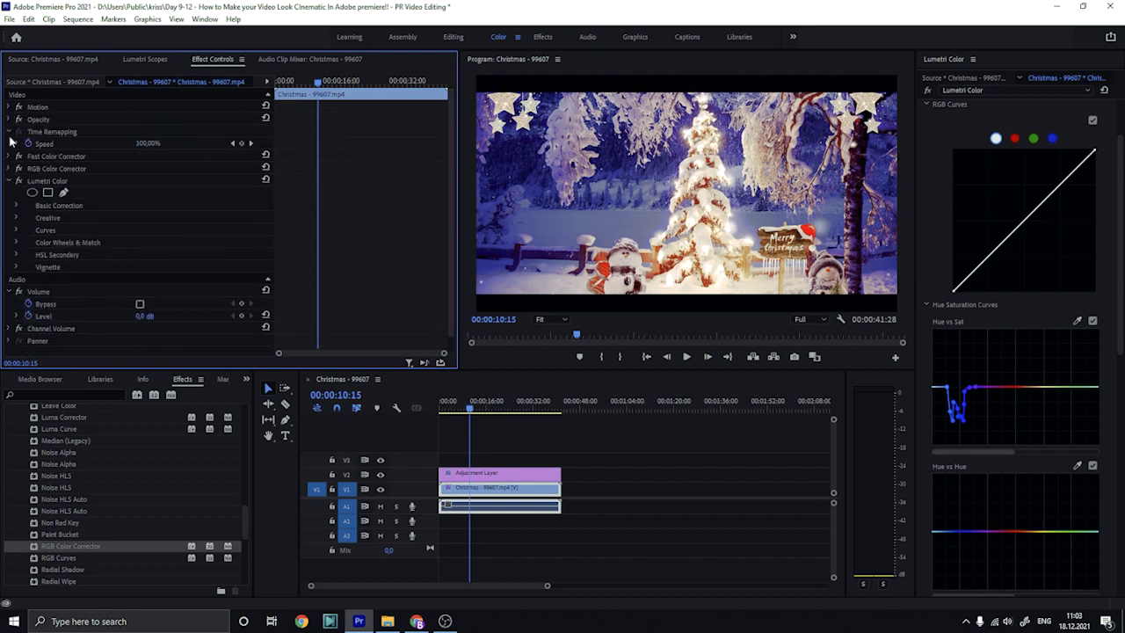
{"action": "left_click", "coordinate": [9, 119]}
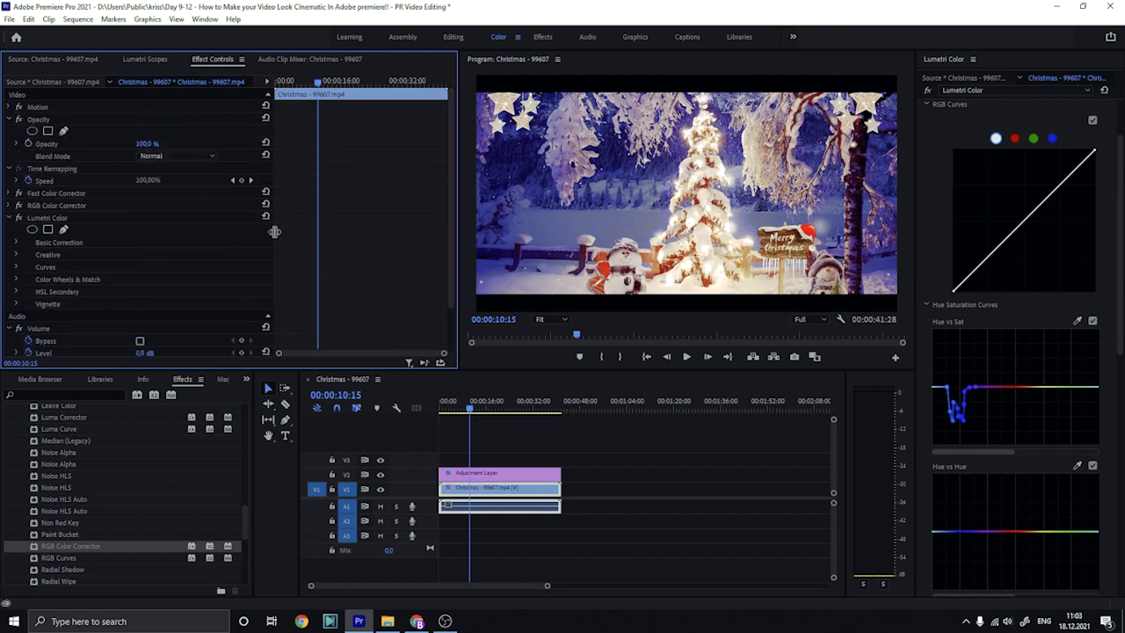
{"action": "scroll", "coordinate": [202, 307], "scroll_direction": "down", "scroll_amount": 2}
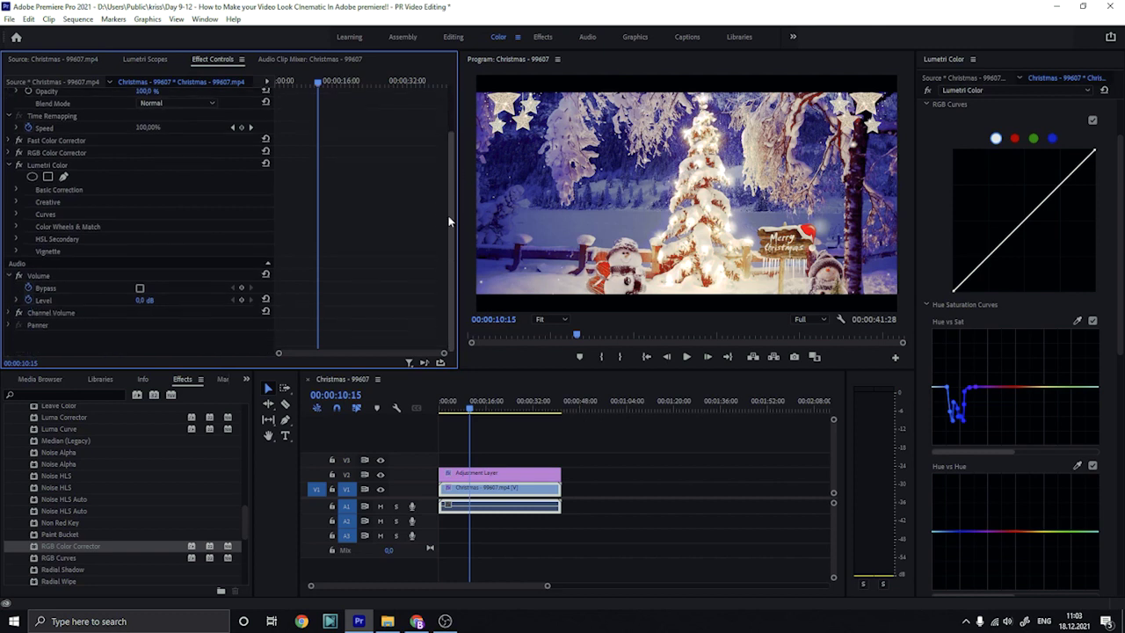
{"action": "left_click", "coordinate": [8, 166]}
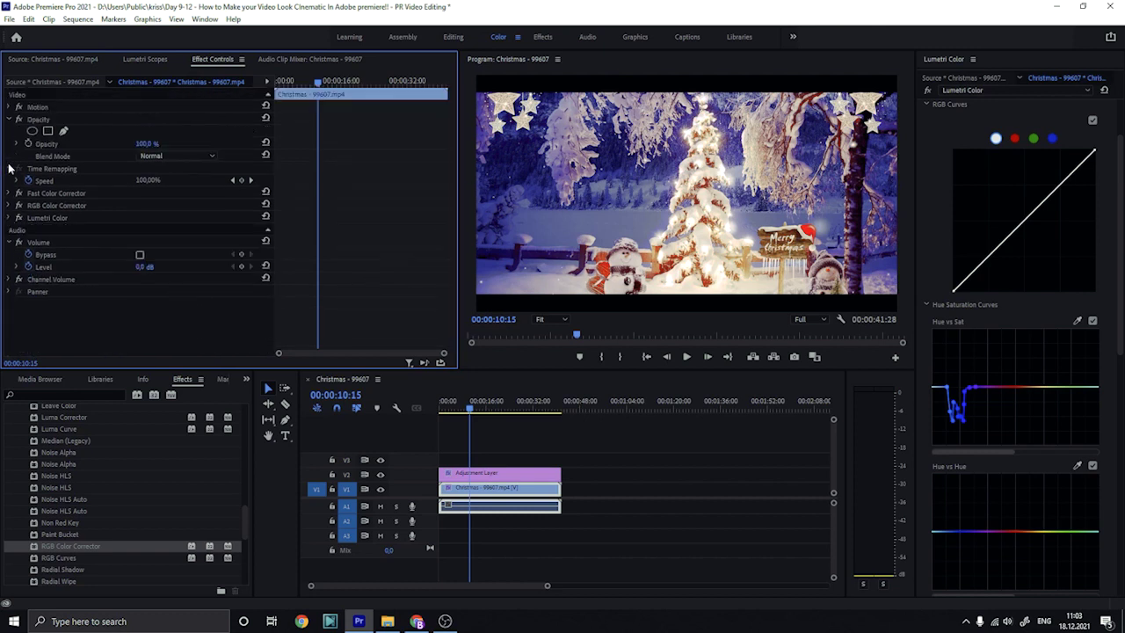
Clear the 'alpha' effects search and expand the Video Effects category
{"action": "left_click", "coordinate": [72, 394]}
{"action": "type", "text": "alpha"}
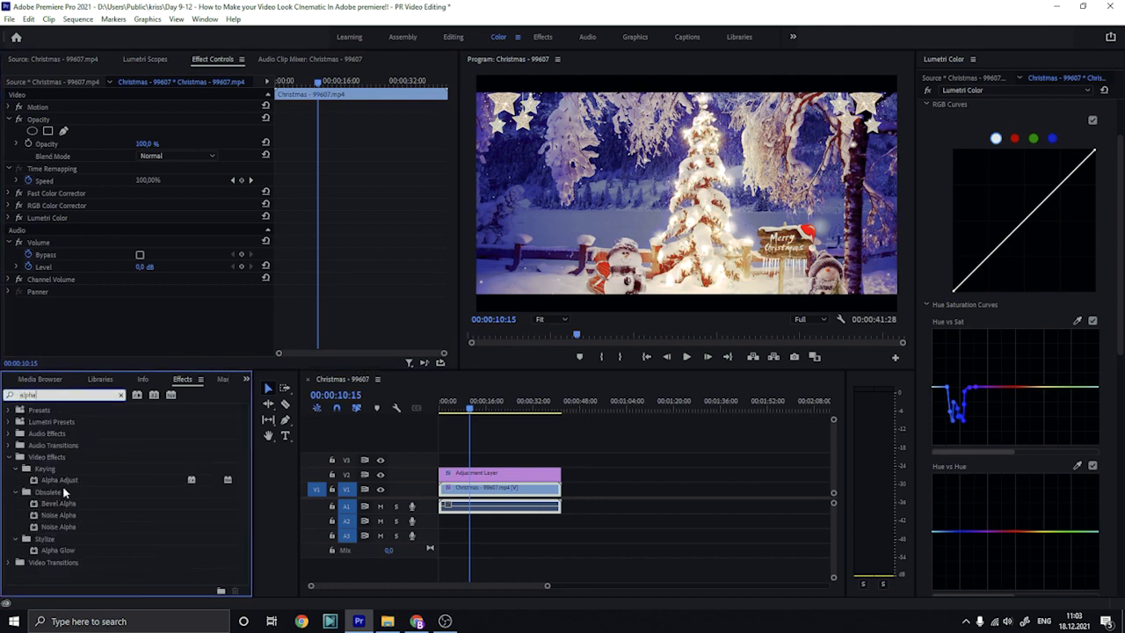
{"action": "key", "text": "BackSpace"}
{"action": "key", "text": "BackSpace"}
{"action": "key", "text": "BackSpace"}
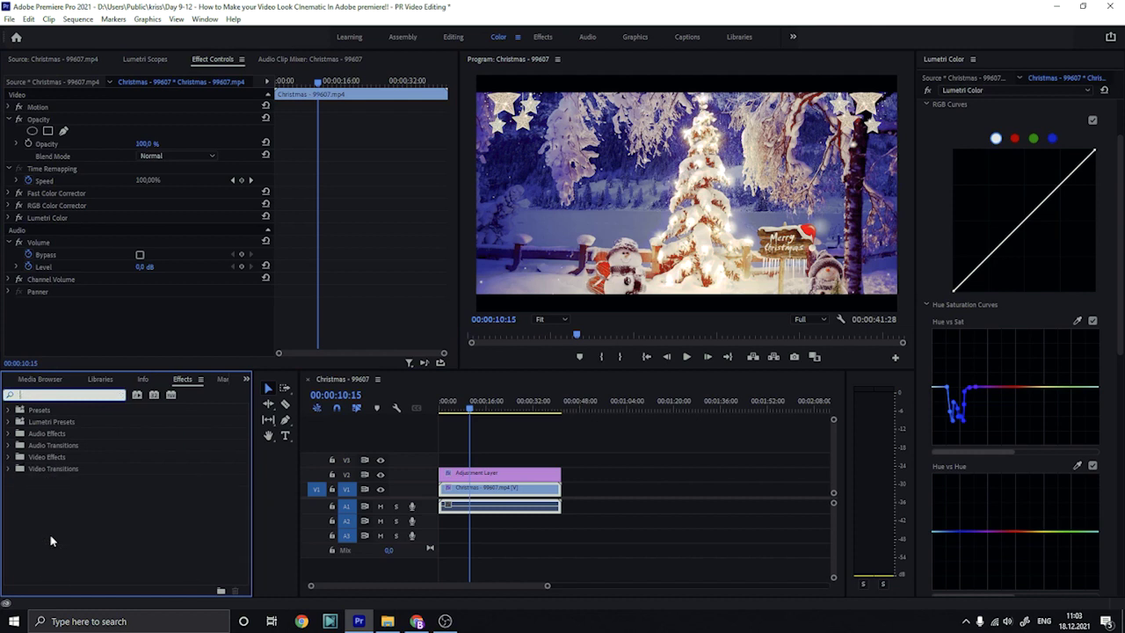
{"action": "left_click", "coordinate": [10, 458]}
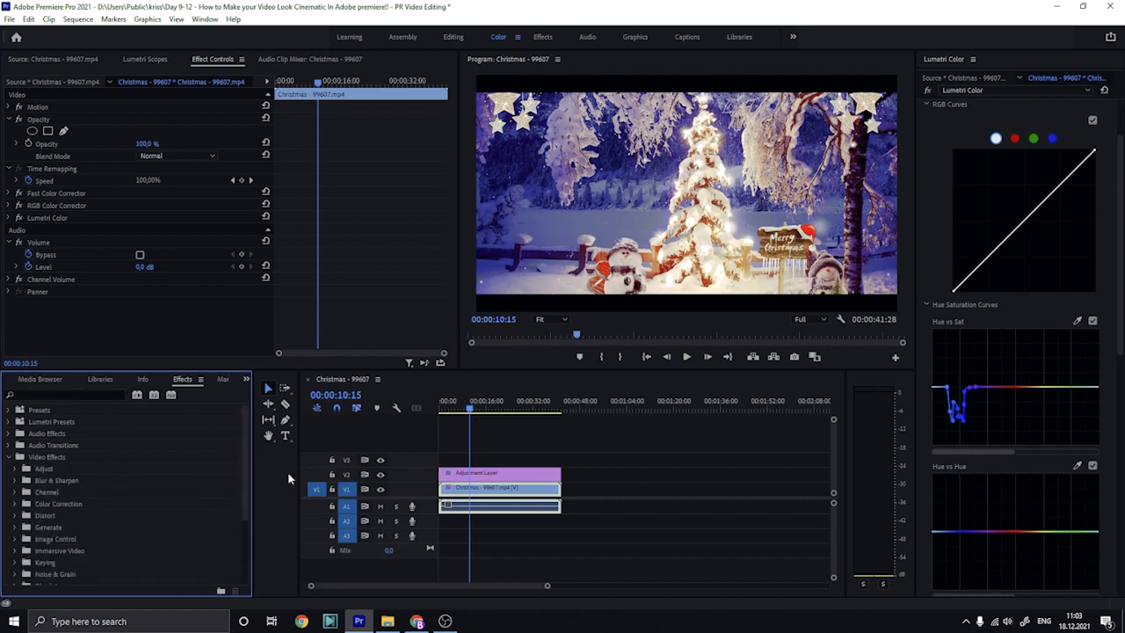
{"action": "left_click_drag", "start_coordinate": [245, 469], "coordinate": [246, 498]}
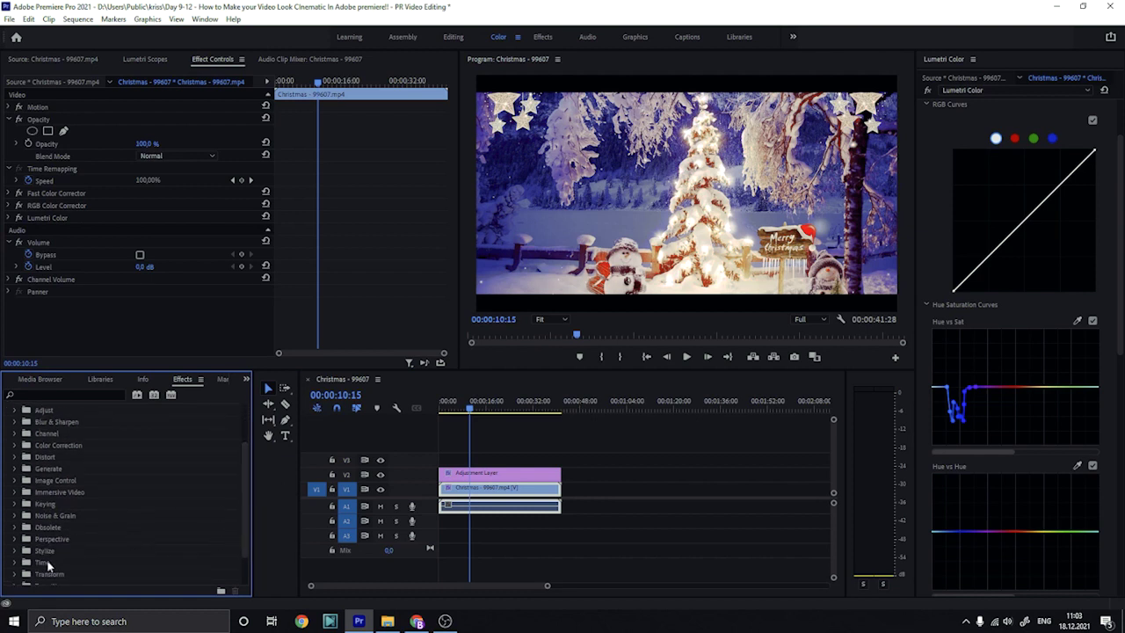
Browse the Stylize, Utility and Video folders, then expand Obsolete to reveal Video Limiter (legacy)
{"action": "left_click", "coordinate": [13, 551]}
{"action": "left_click", "coordinate": [14, 551]}
{"action": "left_click", "coordinate": [15, 529]}
{"action": "left_click", "coordinate": [15, 528]}
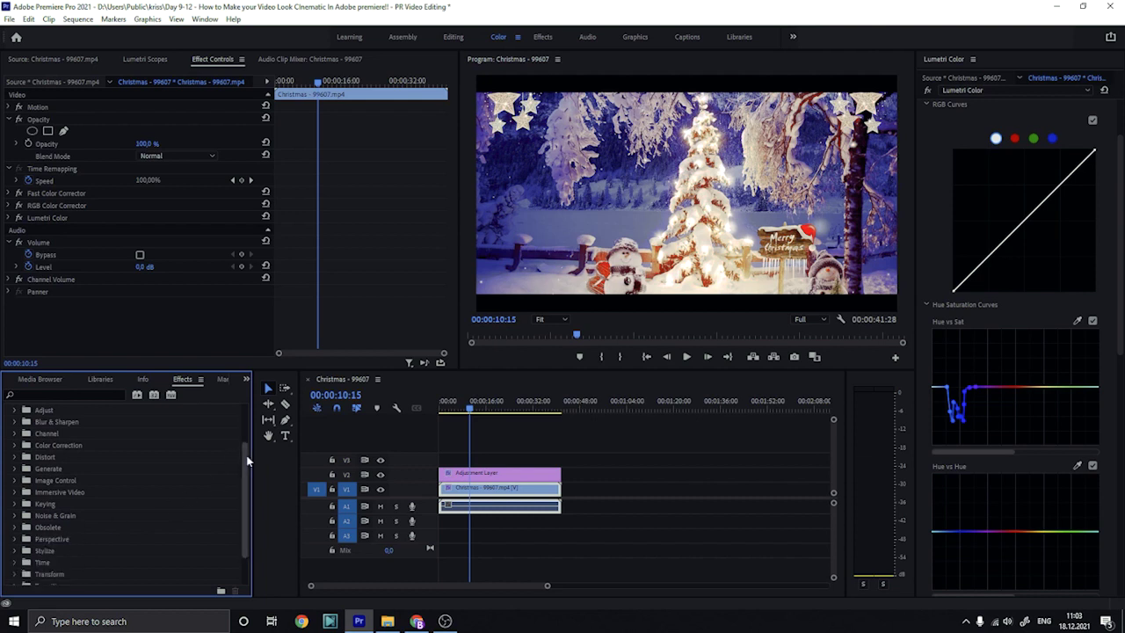
{"action": "left_click_drag", "start_coordinate": [246, 472], "coordinate": [211, 524]}
{"action": "left_click", "coordinate": [15, 557]}
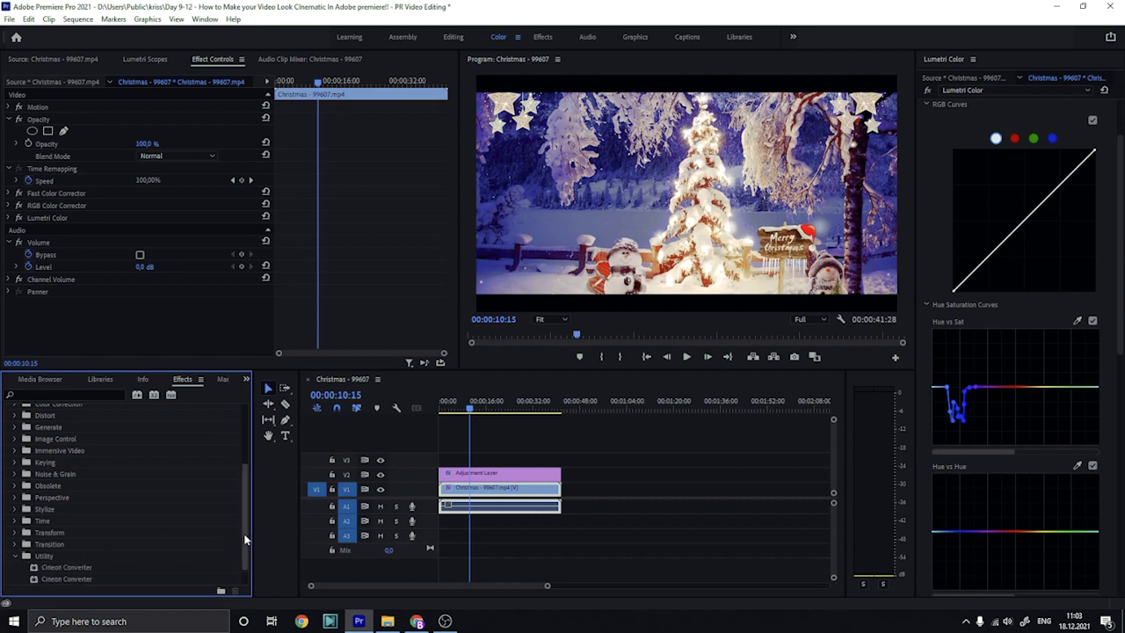
{"action": "scroll", "coordinate": [245, 545], "scroll_direction": "down", "scroll_amount": 1}
{"action": "left_click", "coordinate": [15, 532]}
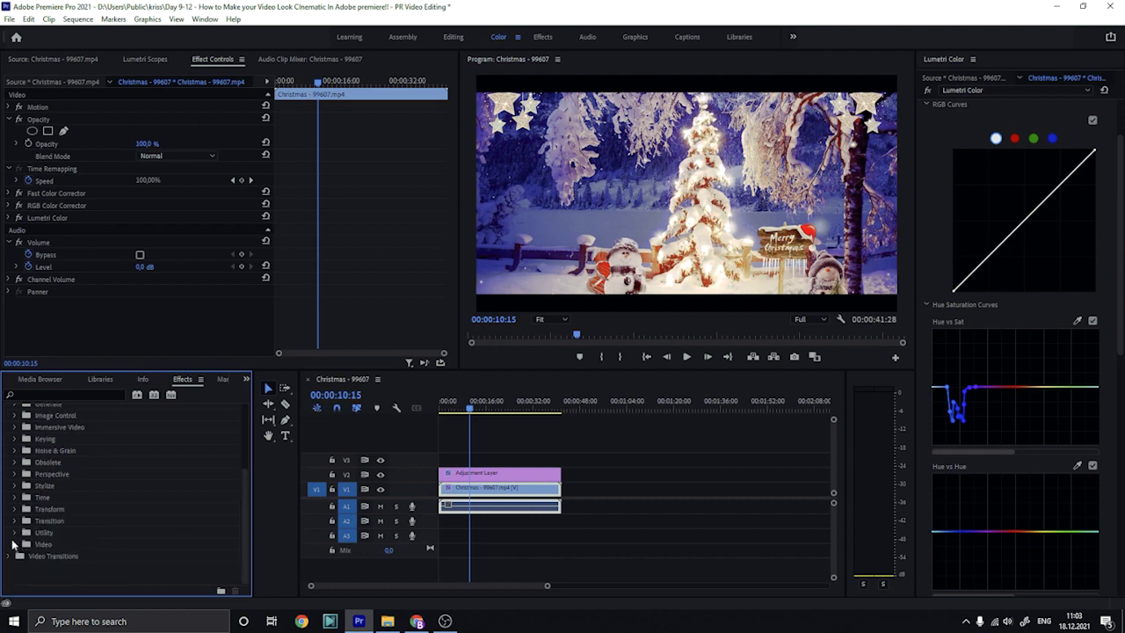
{"action": "left_click", "coordinate": [13, 545]}
{"action": "left_click", "coordinate": [13, 545]}
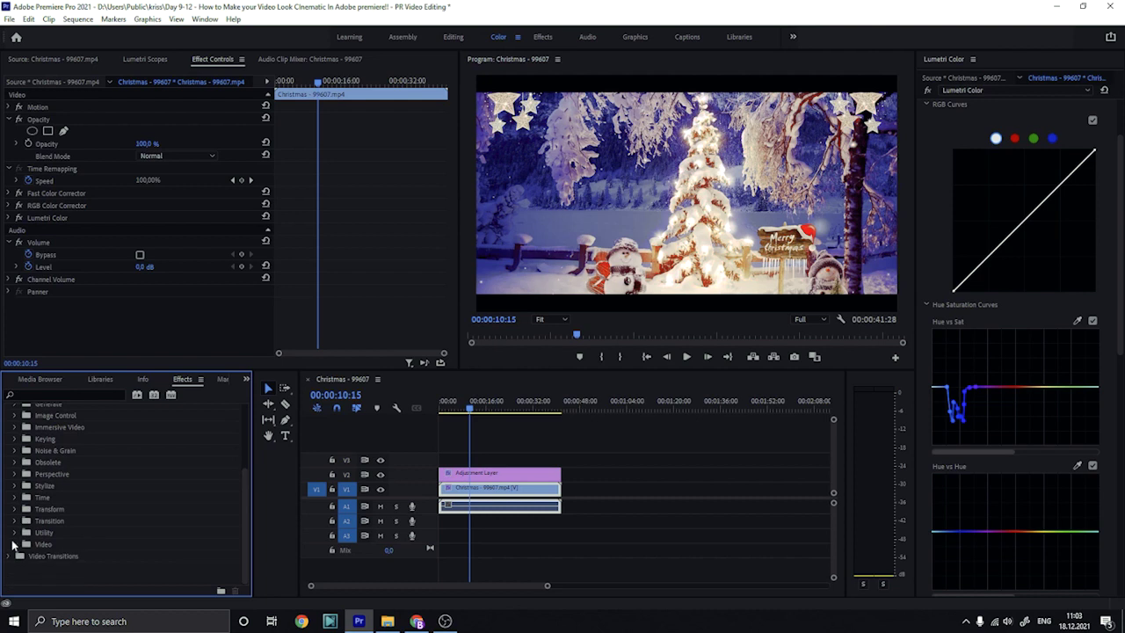
{"action": "left_click", "coordinate": [15, 463]}
{"action": "left_click_drag", "start_coordinate": [245, 445], "coordinate": [254, 569]}
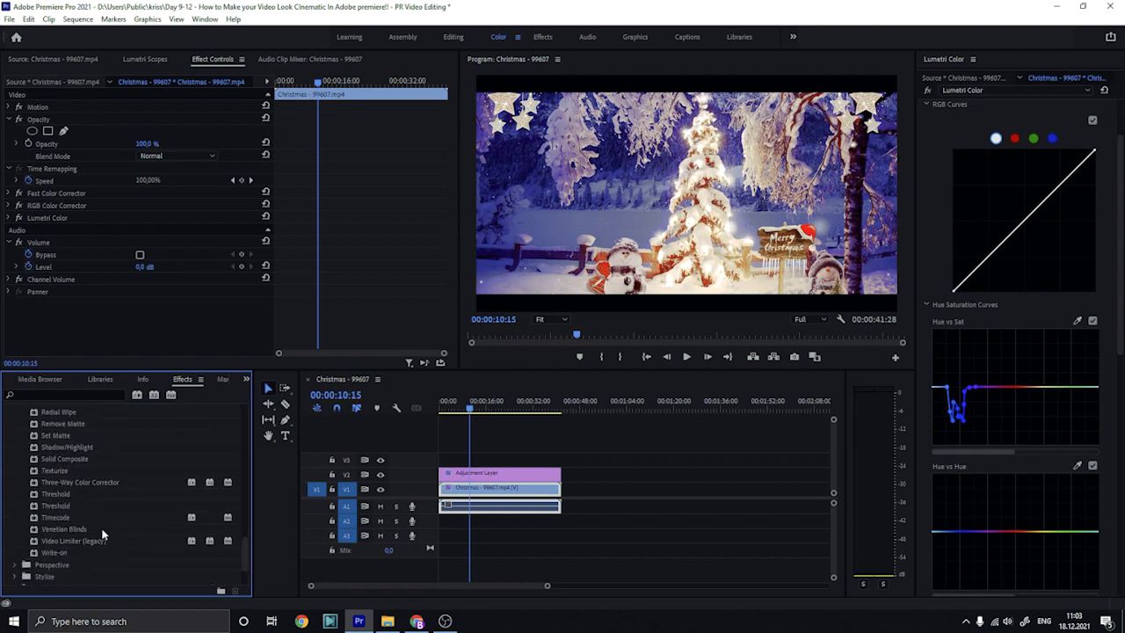
Apply Video Limiter (legacy) to the Christmas clip with Smart Limit axis and Shadows Compression
{"action": "left_click", "coordinate": [103, 552]}
{"action": "left_click_drag", "start_coordinate": [99, 541], "coordinate": [475, 474]}
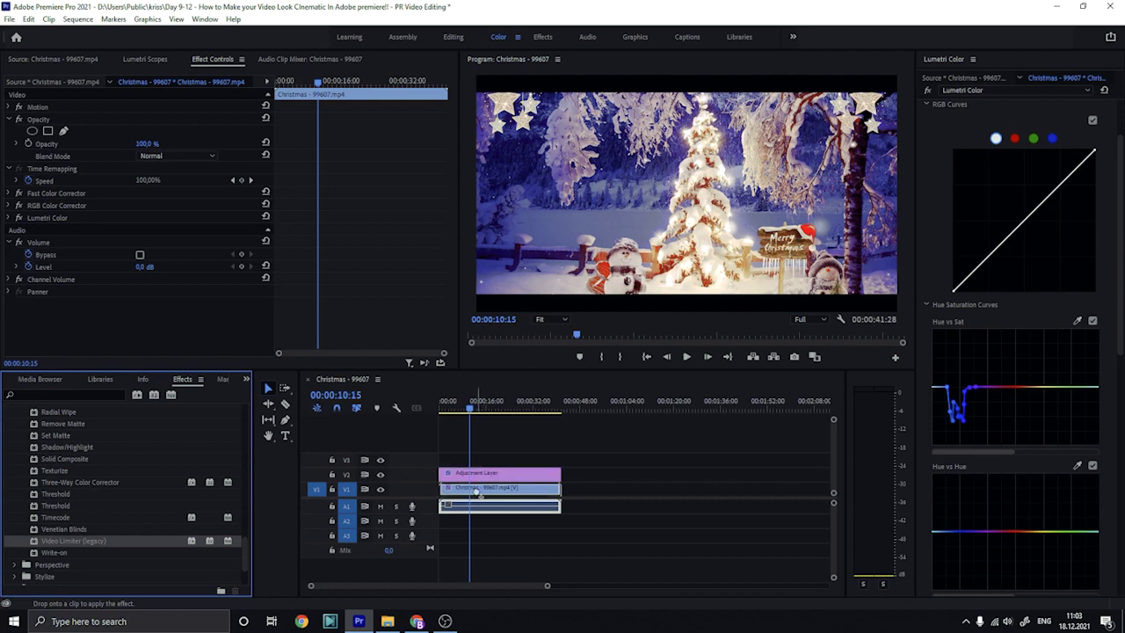
{"action": "left_click_drag", "start_coordinate": [475, 475], "coordinate": [479, 491]}
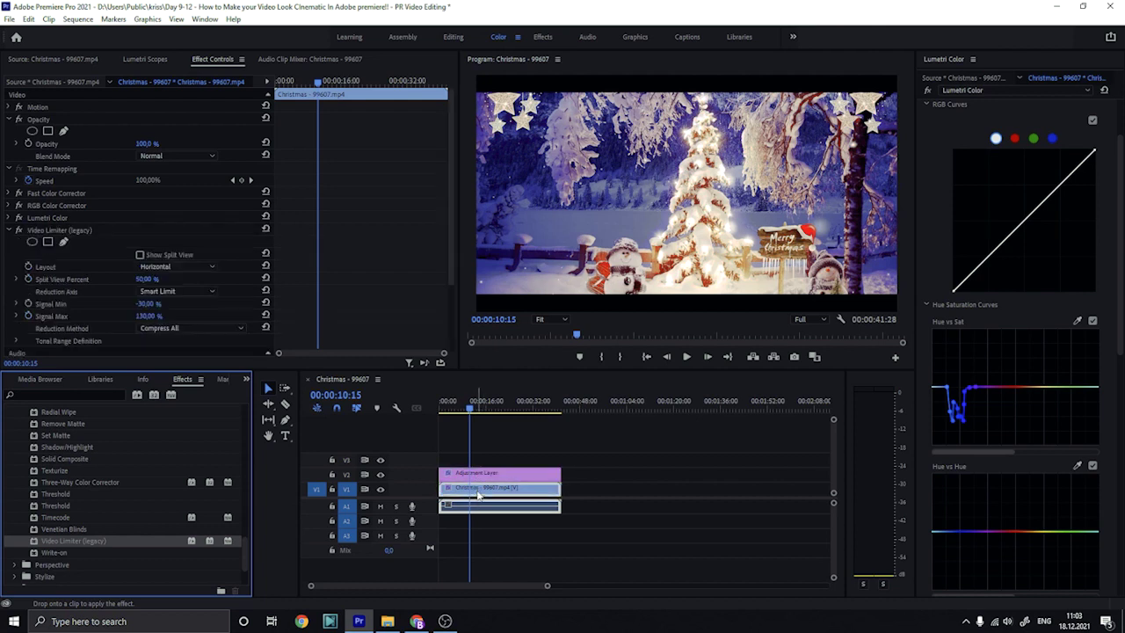
{"action": "left_click", "coordinate": [204, 292]}
{"action": "left_click", "coordinate": [202, 326]}
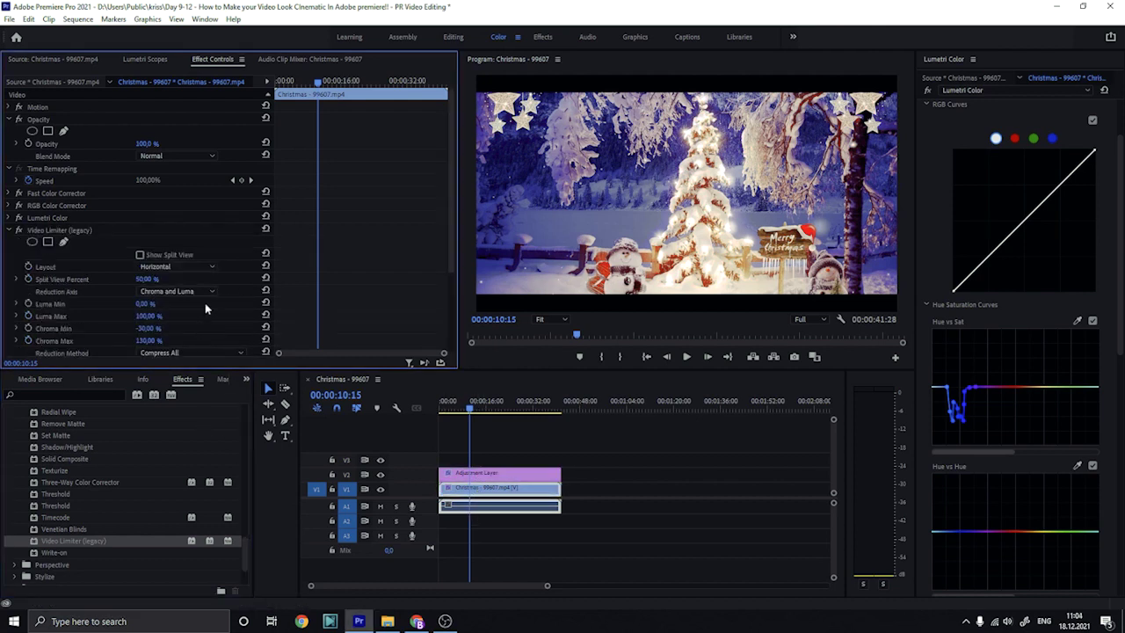
{"action": "left_click", "coordinate": [186, 291]}
{"action": "left_click", "coordinate": [186, 340]}
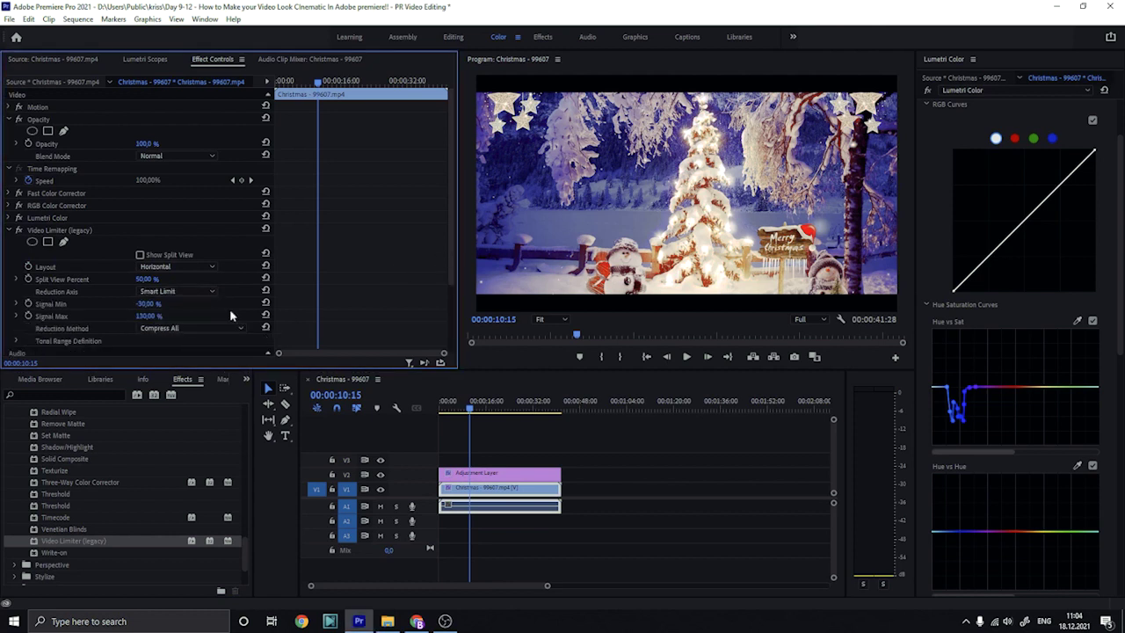
{"action": "left_click", "coordinate": [173, 327]}
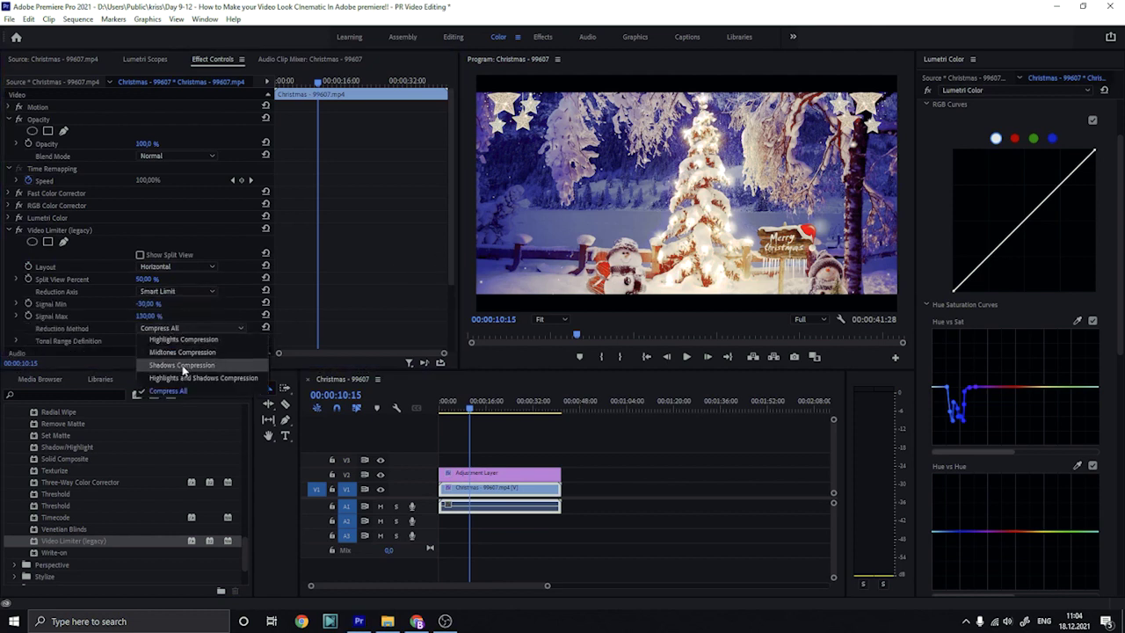
{"action": "left_click", "coordinate": [182, 366]}
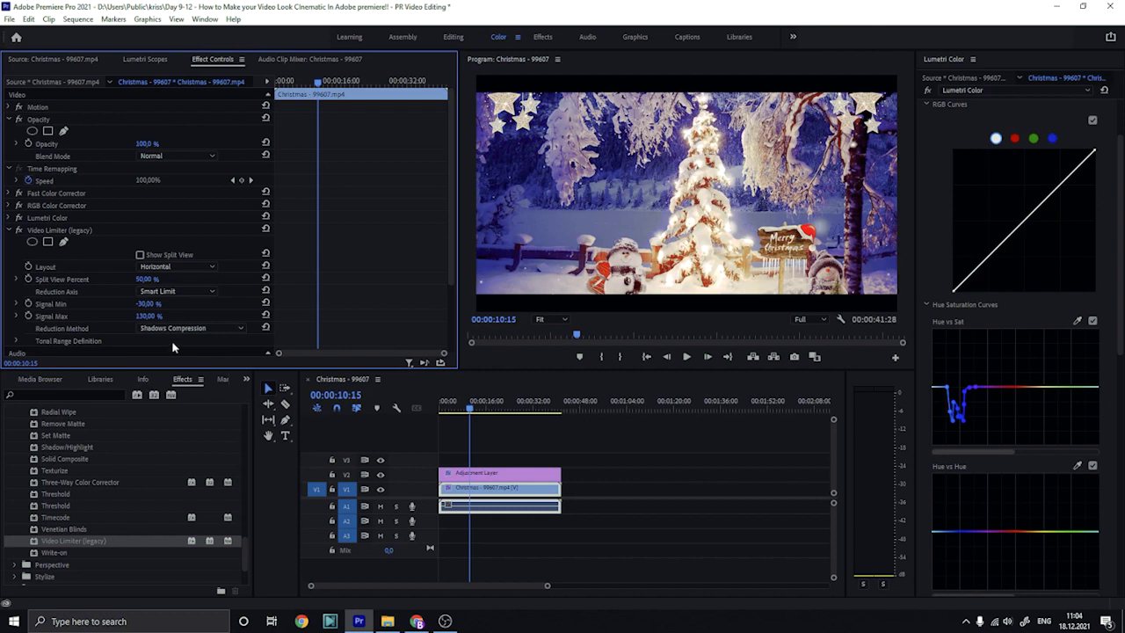
Set the limiter's Signal Max to 115% and preview the sequence
{"action": "left_click_drag", "start_coordinate": [150, 316], "coordinate": [123, 316]}
{"action": "key", "text": "ctrl+z"}
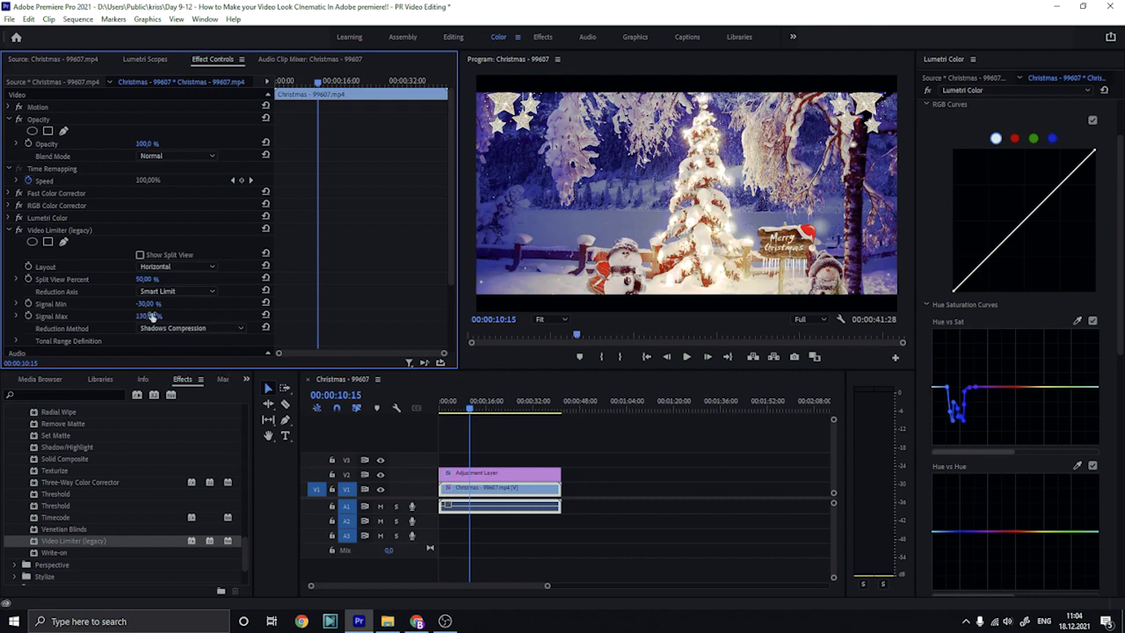
{"action": "left_click", "coordinate": [150, 316]}
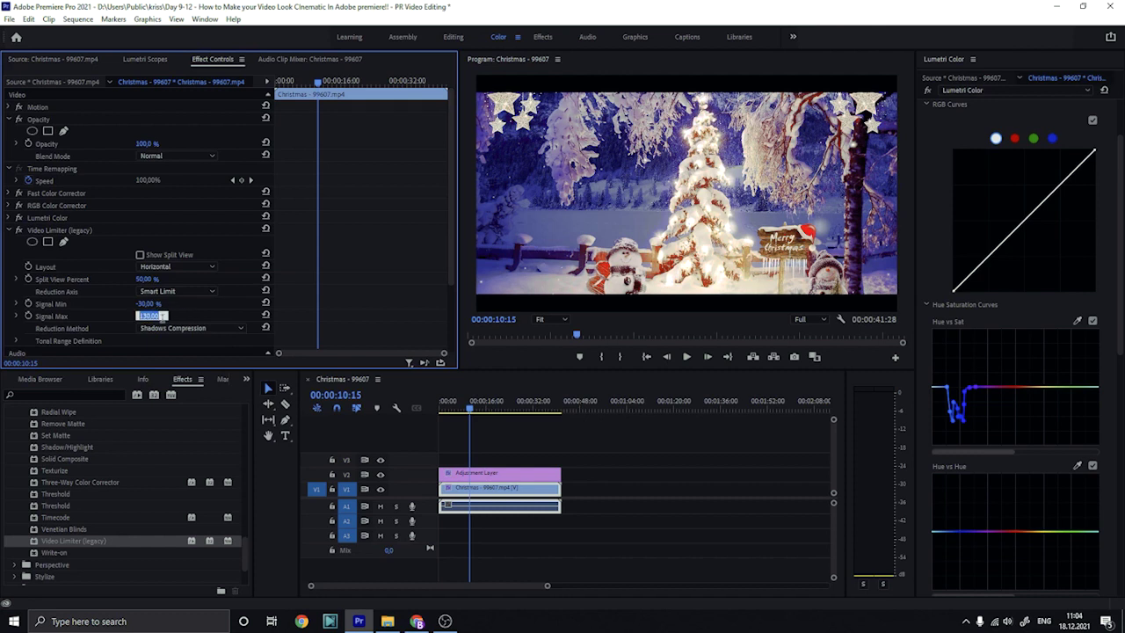
{"action": "double_click", "coordinate": [162, 316]}
{"action": "type", "text": "115"}
{"action": "key", "text": "Return"}
{"action": "left_click", "coordinate": [470, 409]}
{"action": "key", "text": "space"}
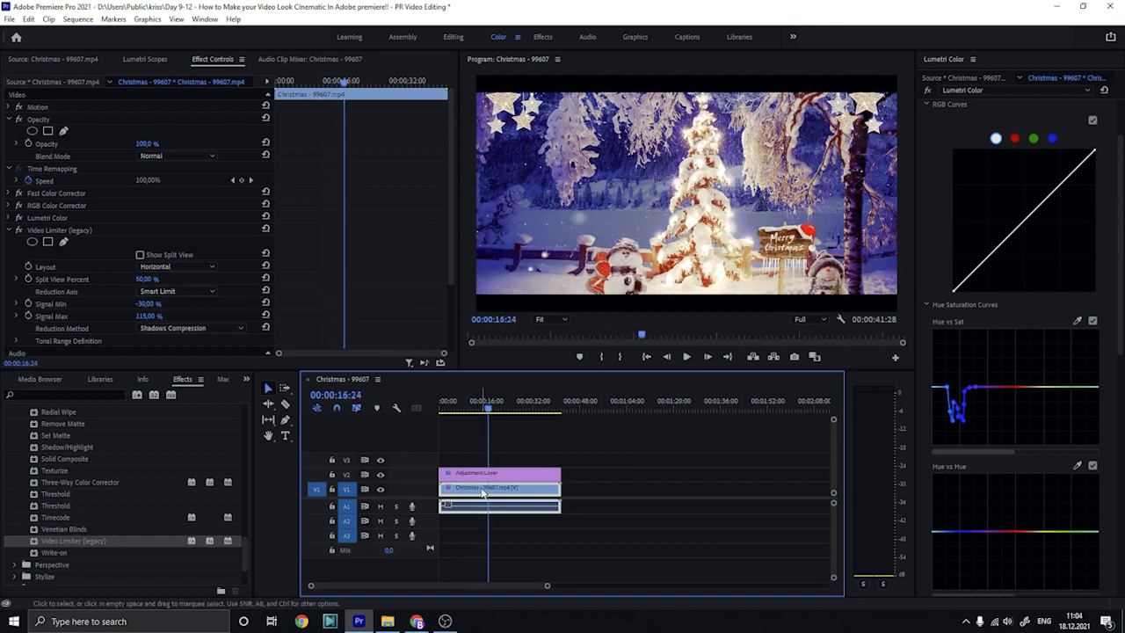
{"action": "key", "text": "space"}
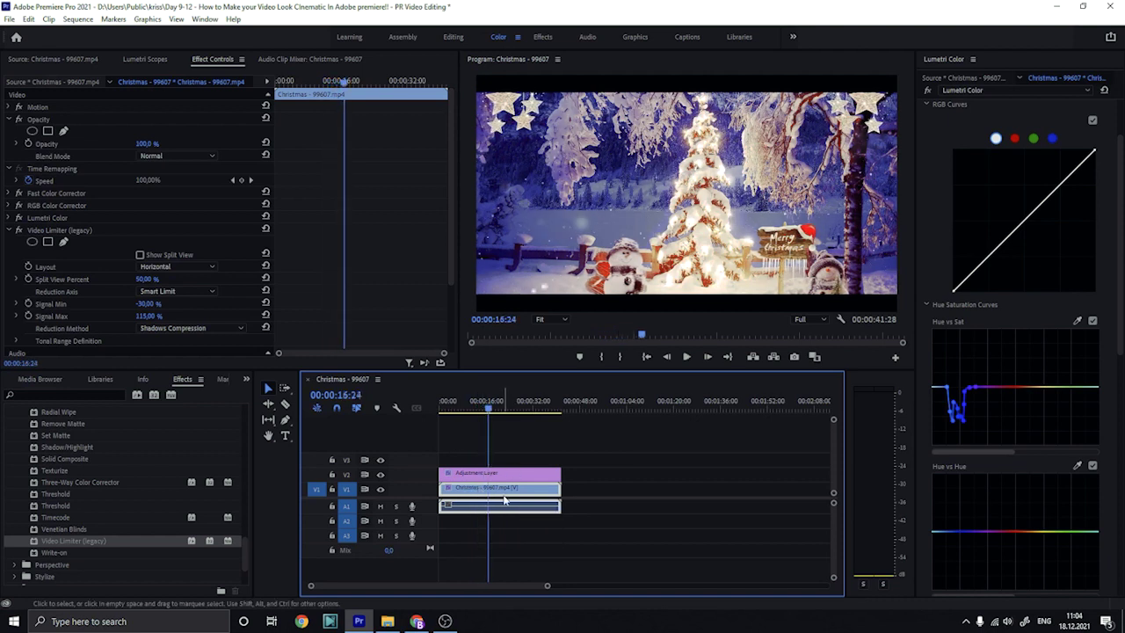
Set the Christmas clip's time interpolation to Optical Flow and play it to 00:00:21:10
{"action": "right_click", "coordinate": [500, 494]}
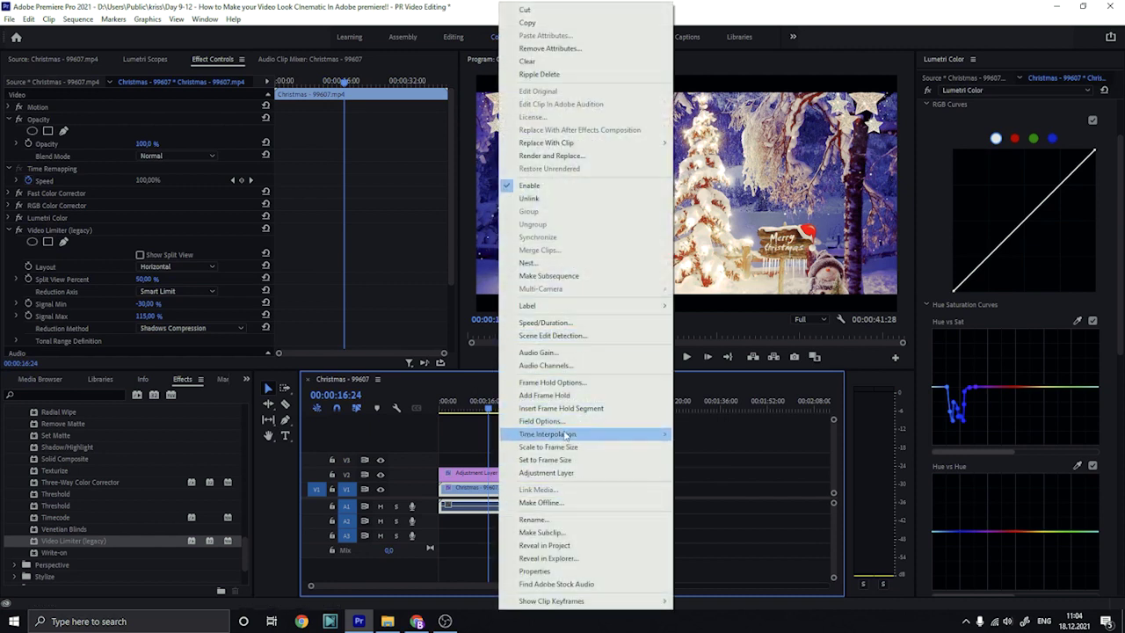
{"action": "mouse_move", "coordinate": [575, 439]}
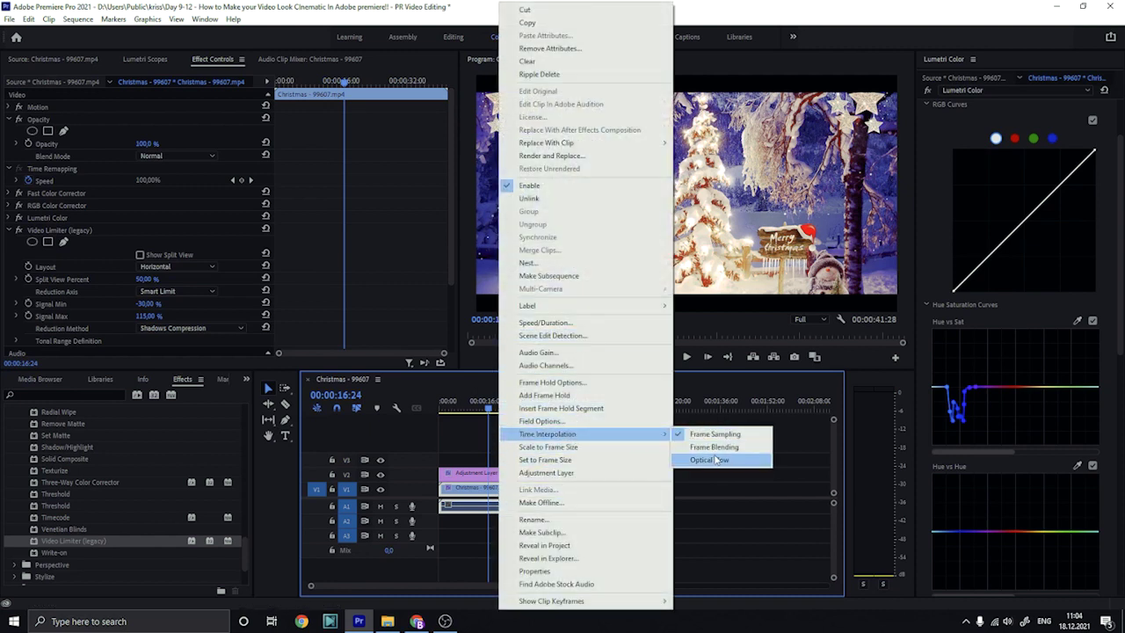
{"action": "left_click", "coordinate": [703, 460]}
{"action": "key", "text": "space"}
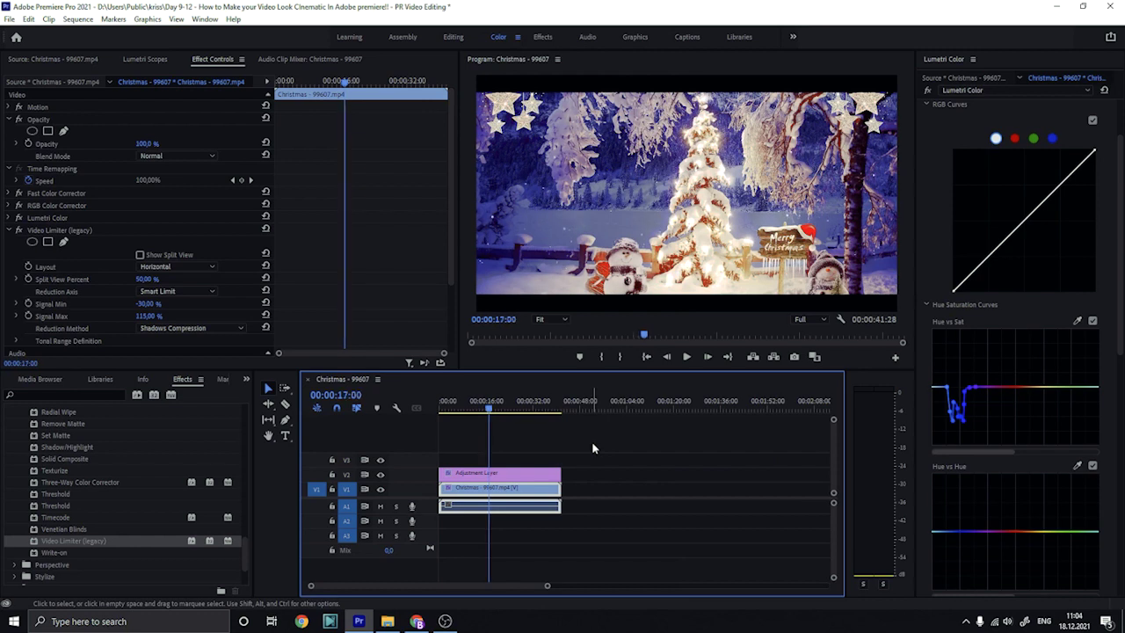
{"action": "key", "text": "space"}
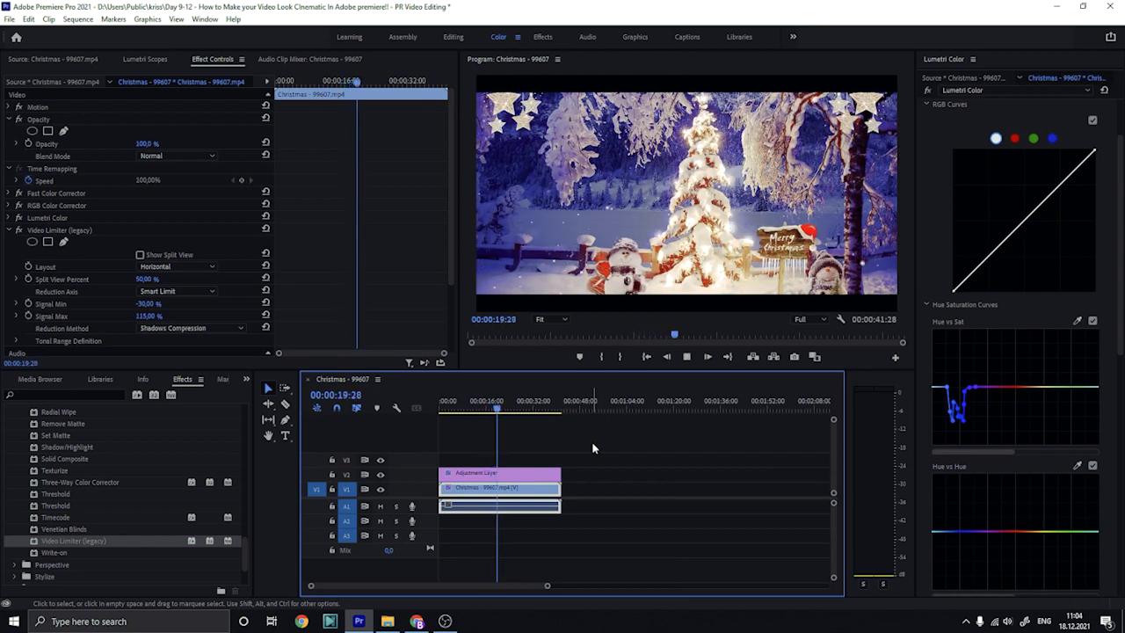
{"action": "key", "text": "space"}
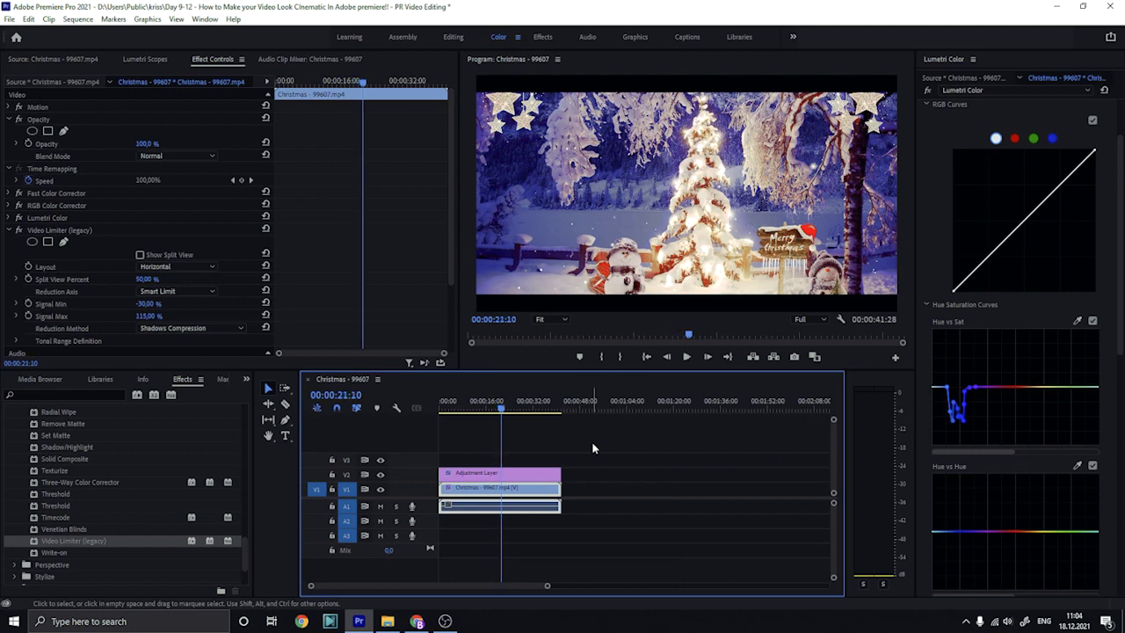
{"action": "left_click_drag", "start_coordinate": [1122, 266], "coordinate": [1122, 345]}
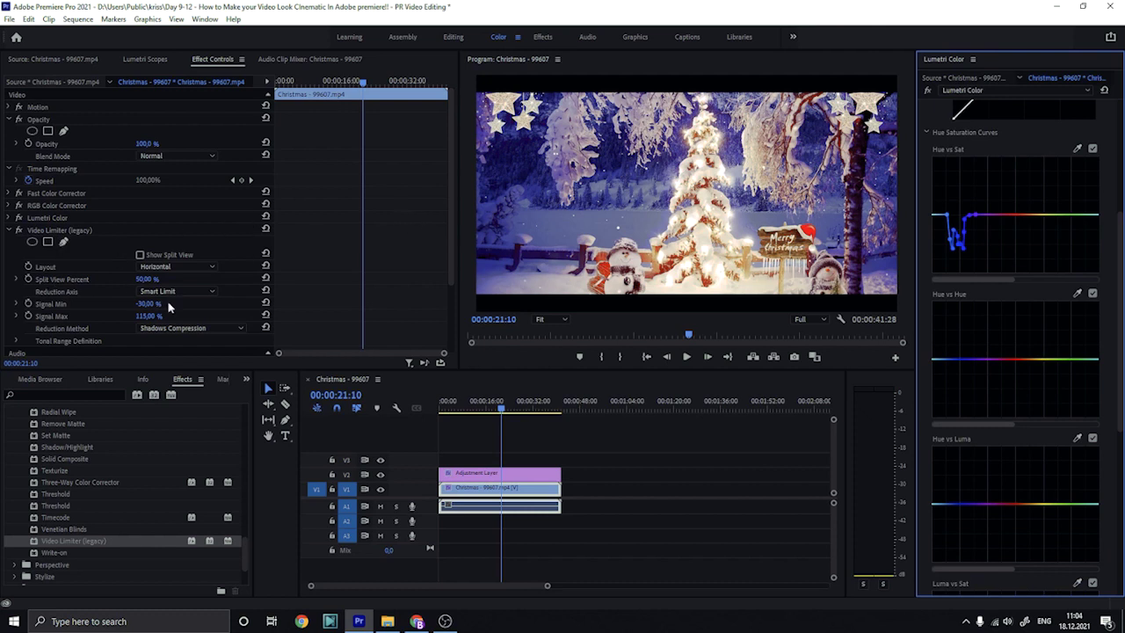
Under Tonal Range Definition set Shadow Softness to 60, then collapse Video Limiter (legacy)
{"action": "scroll", "coordinate": [187, 318], "scroll_direction": "down", "scroll_amount": 1}
{"action": "left_click", "coordinate": [13, 330]}
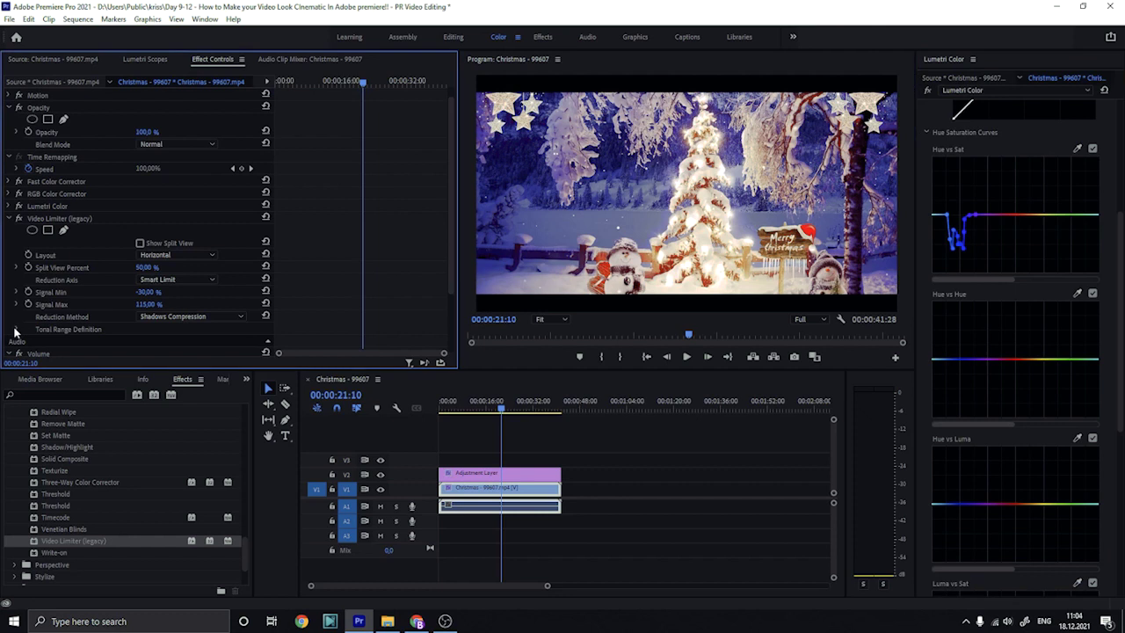
{"action": "scroll", "coordinate": [455, 241], "scroll_direction": "down", "scroll_amount": 5}
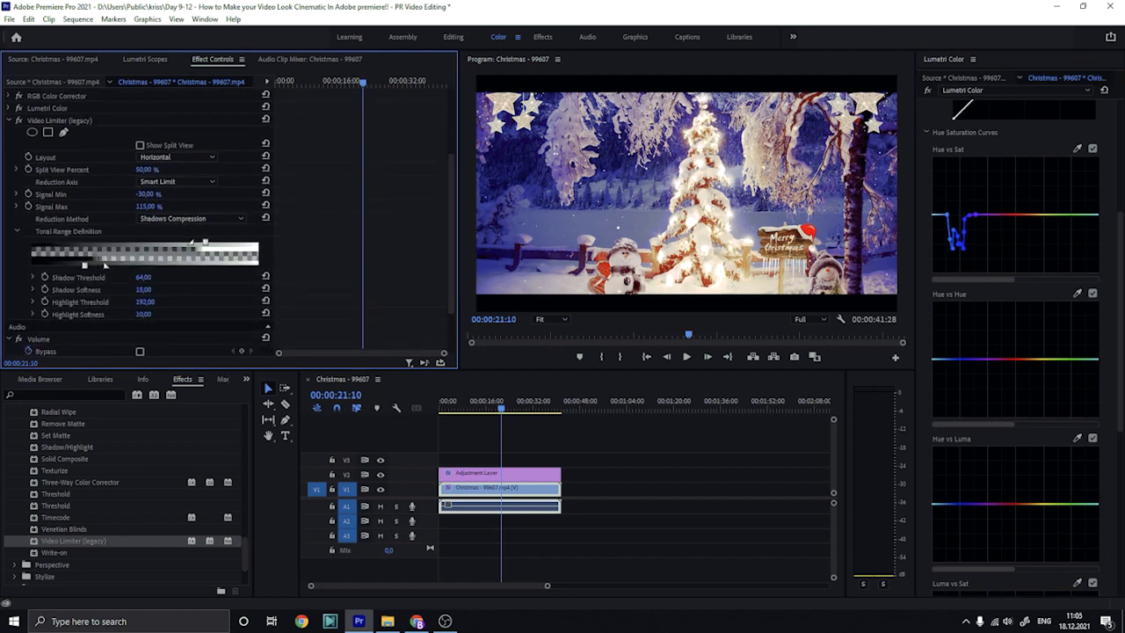
{"action": "mouse_move", "coordinate": [104, 263]}
{"action": "left_mouse_down"}
{"action": "mouse_move", "coordinate": [88, 265]}
{"action": "mouse_move", "coordinate": [219, 269]}
{"action": "mouse_move", "coordinate": [124, 268]}
{"action": "left_mouse_up"}
{"action": "left_click", "coordinate": [143, 289]}
{"action": "type", "text": "0"}
{"action": "key", "text": "Return"}
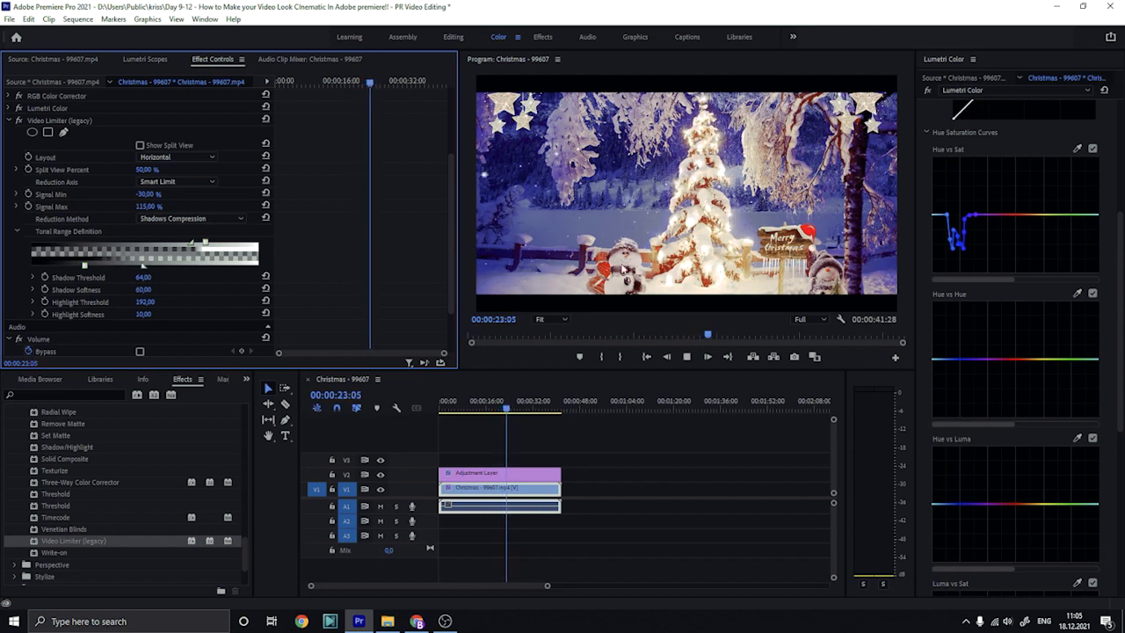
{"action": "key", "text": "space"}
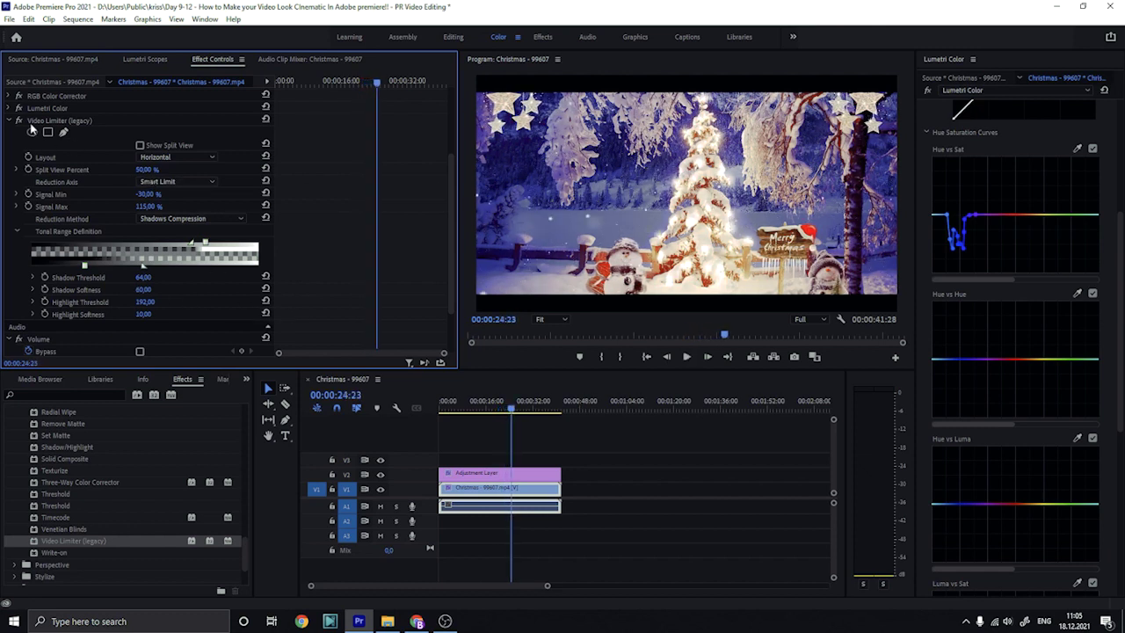
{"action": "left_click", "coordinate": [7, 122]}
{"action": "left_click", "coordinate": [10, 120]}
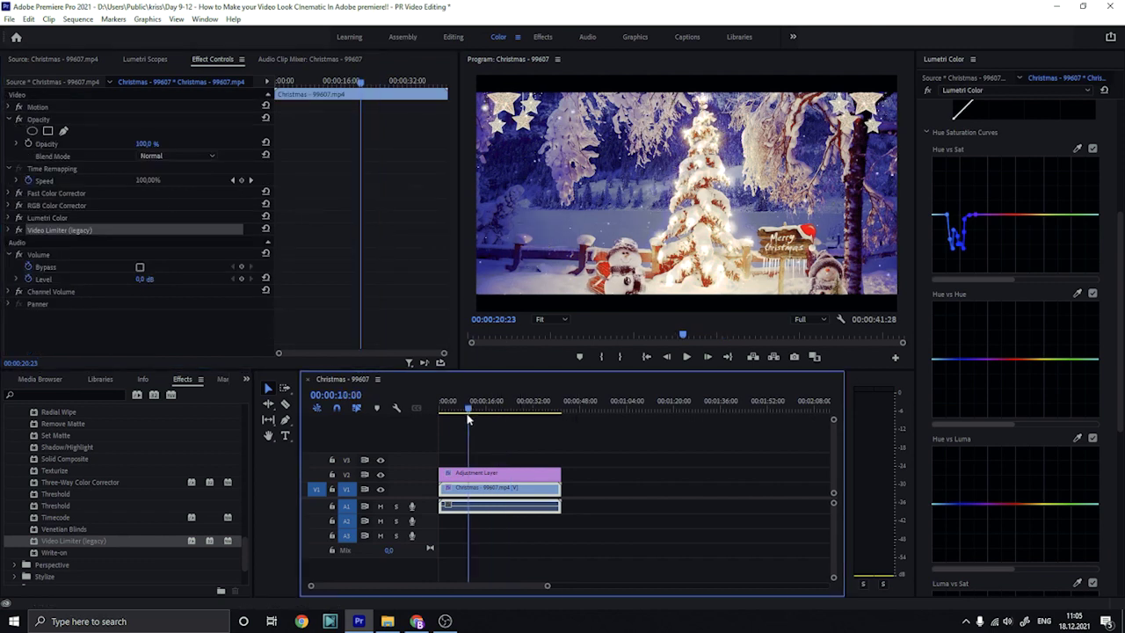
Scrub the sequence and eyedrop several bright snow tones onto the Luma vs Sat curve
{"action": "left_click_drag", "start_coordinate": [519, 411], "coordinate": [649, 409]}
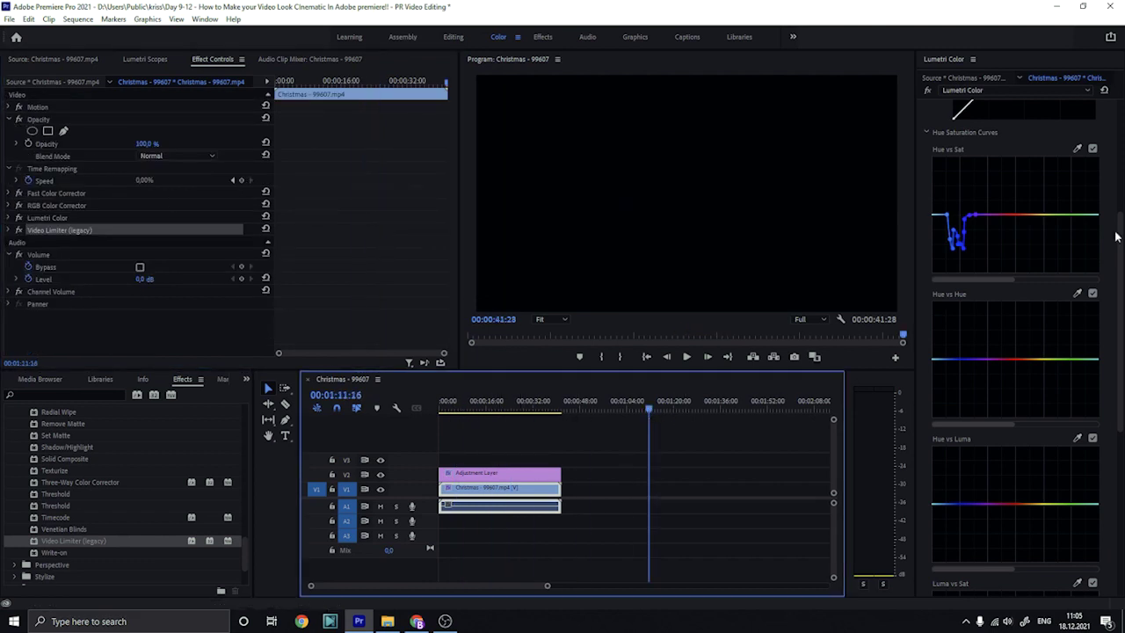
{"action": "mouse_move", "coordinate": [1120, 263]}
{"action": "left_mouse_down"}
{"action": "mouse_move", "coordinate": [1120, 369]}
{"action": "mouse_move", "coordinate": [1112, 362]}
{"action": "left_mouse_up"}
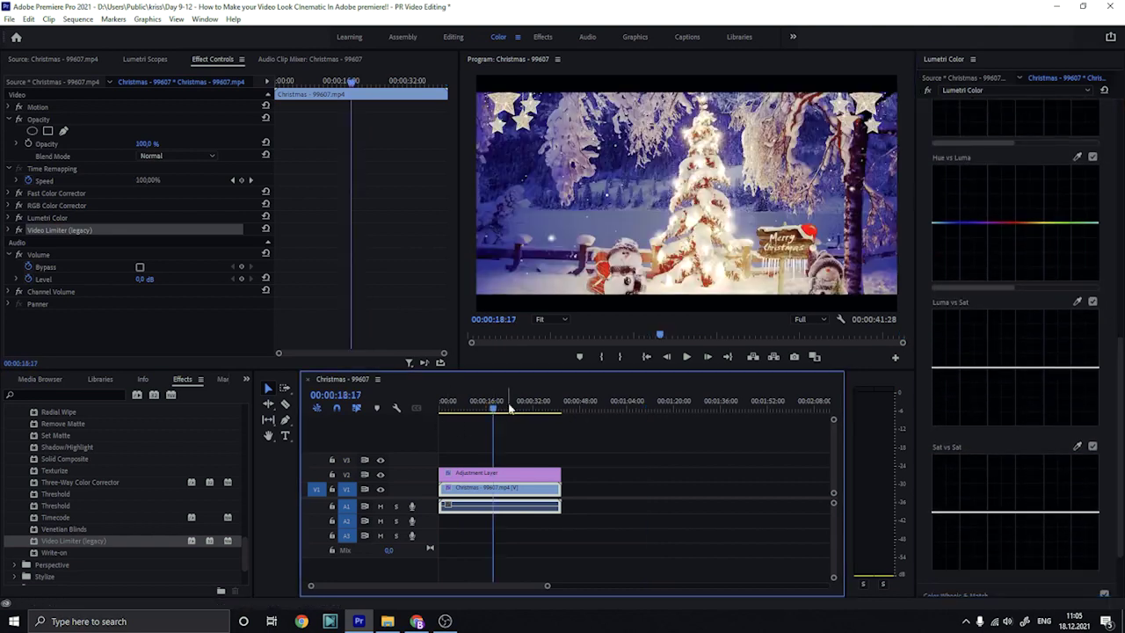
{"action": "left_click", "coordinate": [1078, 302]}
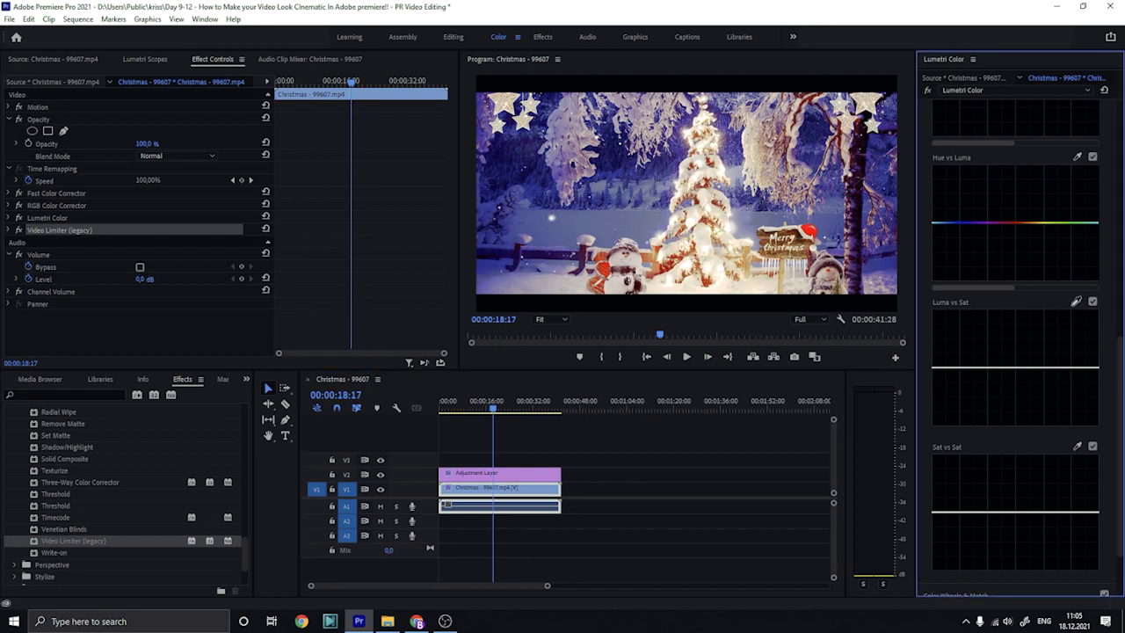
{"action": "left_click", "coordinate": [793, 247]}
{"action": "mouse_move", "coordinate": [1094, 369]}
{"action": "left_mouse_down"}
{"action": "mouse_move", "coordinate": [1107, 369]}
{"action": "mouse_move", "coordinate": [1095, 349]}
{"action": "left_mouse_up"}
{"action": "left_click", "coordinate": [1077, 301]}
{"action": "left_click", "coordinate": [829, 252]}
{"action": "left_click", "coordinate": [736, 246]}
{"action": "left_click", "coordinate": [571, 155]}
Sample dark tones onto the Luma vs Sat curve and bend it into a mid-tone dip
{"action": "left_click", "coordinate": [1078, 302]}
{"action": "left_click", "coordinate": [518, 244]}
{"action": "left_click_drag", "start_coordinate": [1025, 373], "coordinate": [1021, 355]}
{"action": "mouse_move", "coordinate": [1026, 373]}
{"action": "left_mouse_down"}
{"action": "mouse_move", "coordinate": [1032, 383]}
{"action": "mouse_move", "coordinate": [1039, 369]}
{"action": "mouse_move", "coordinate": [1035, 384]}
{"action": "left_mouse_up"}
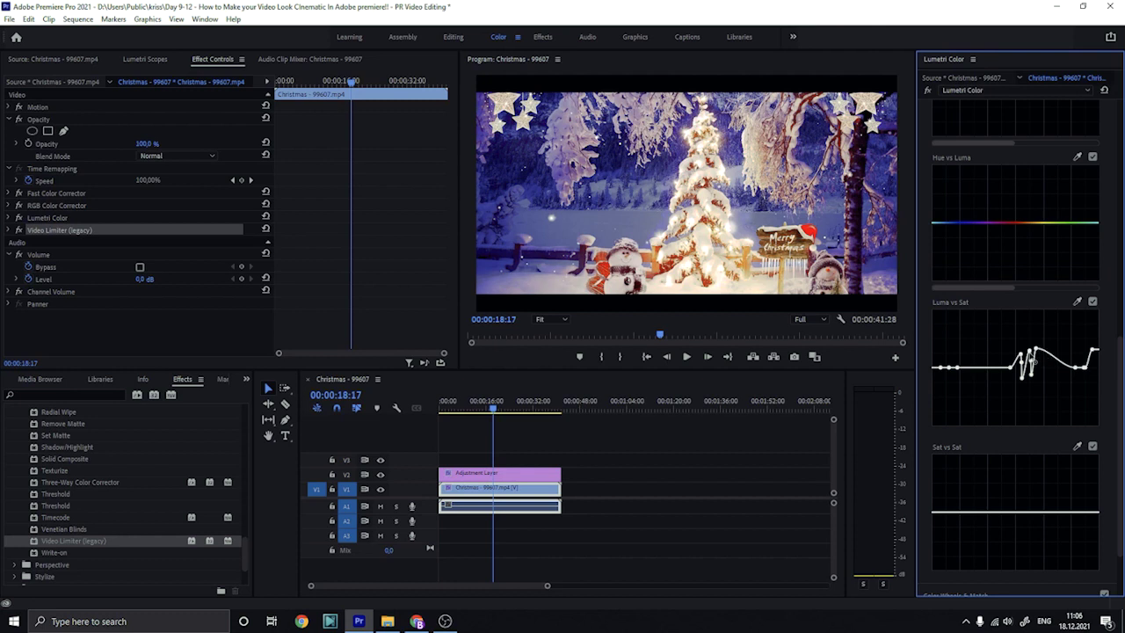
{"action": "left_click_drag", "start_coordinate": [1024, 367], "coordinate": [1021, 380]}
Reset the Luma vs Sat curve to flat and add a row of control points across it
{"action": "left_click", "coordinate": [999, 367]}
{"action": "left_click", "coordinate": [986, 367]}
{"action": "left_click", "coordinate": [970, 368]}
{"action": "double_click", "coordinate": [970, 367]}
{"action": "left_click", "coordinate": [944, 368]}
{"action": "left_click", "coordinate": [962, 368]}
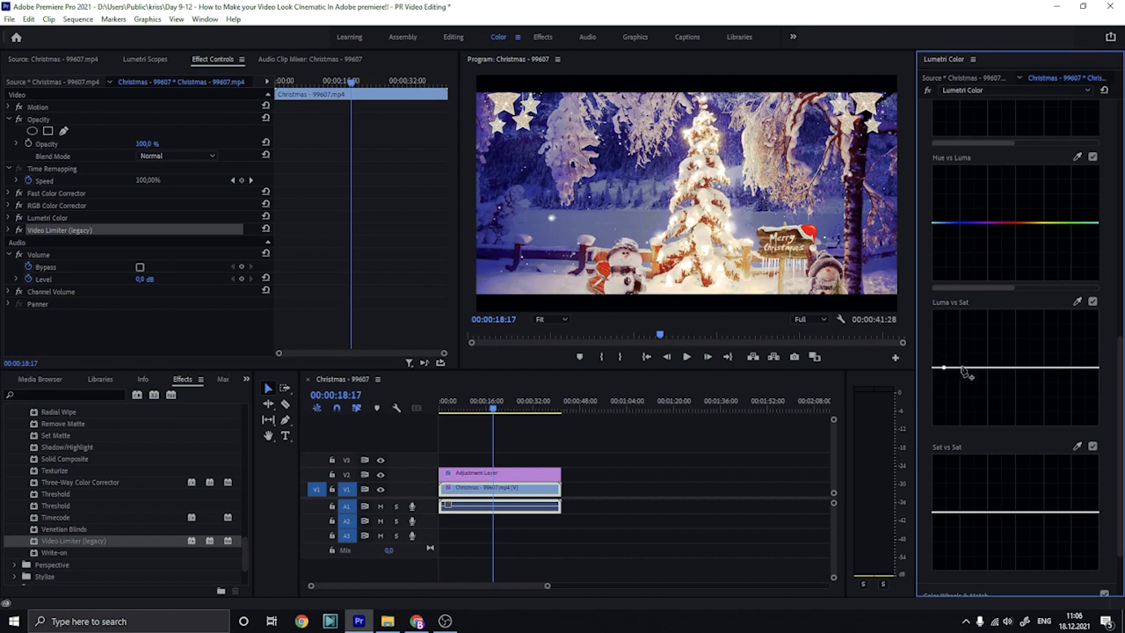
{"action": "left_click", "coordinate": [979, 367]}
{"action": "left_click", "coordinate": [999, 368]}
{"action": "left_click", "coordinate": [1031, 368]}
{"action": "left_click", "coordinate": [1048, 368]}
{"action": "left_click", "coordinate": [1064, 368]}
{"action": "left_click", "coordinate": [1081, 367]}
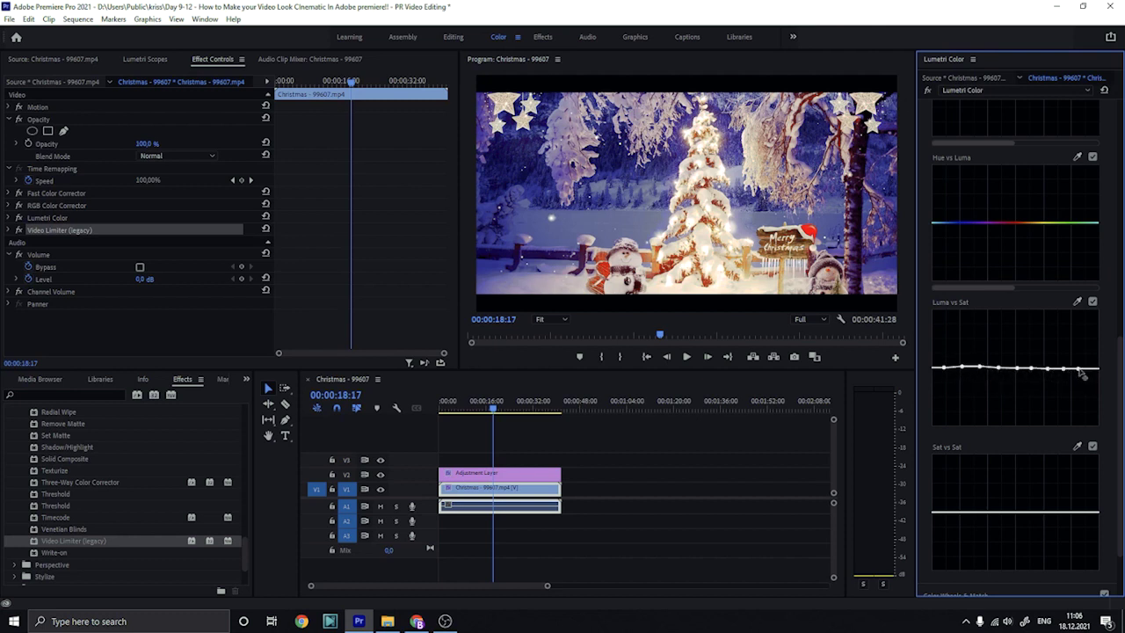
{"action": "left_click", "coordinate": [1097, 368]}
{"action": "left_click", "coordinate": [1076, 369]}
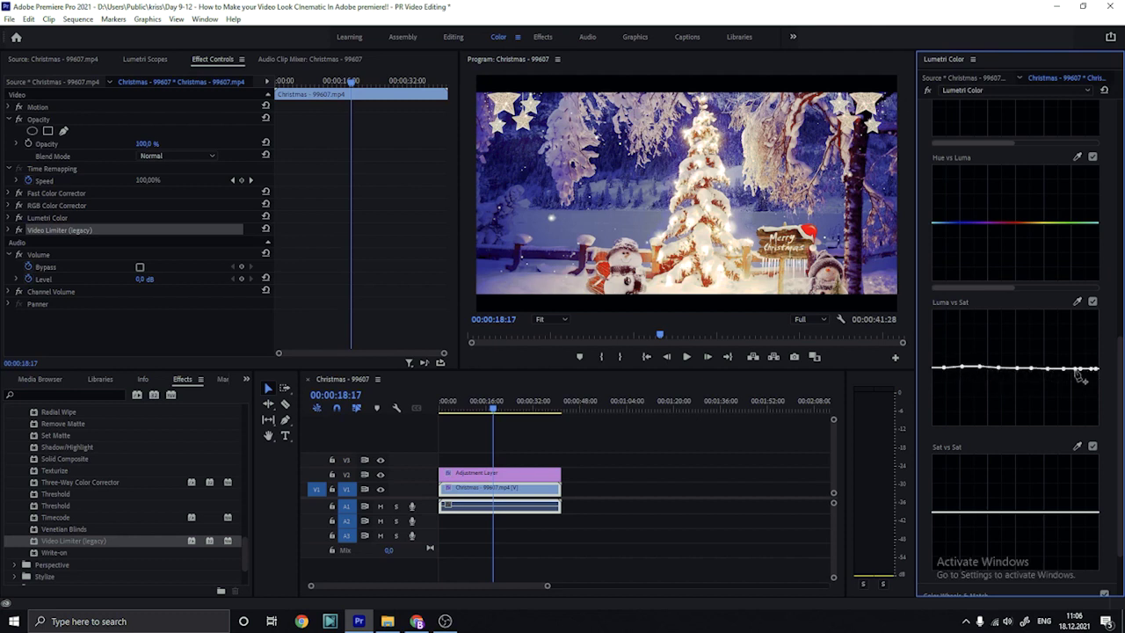
{"action": "left_click", "coordinate": [1040, 369]}
Drag the mid-tone and dark points into sharp peaks and dips, spiking one point downward
{"action": "left_click_drag", "start_coordinate": [1024, 368], "coordinate": [1023, 352]}
{"action": "left_click_drag", "start_coordinate": [1021, 370], "coordinate": [1015, 382]}
{"action": "left_click_drag", "start_coordinate": [1017, 380], "coordinate": [1014, 387]}
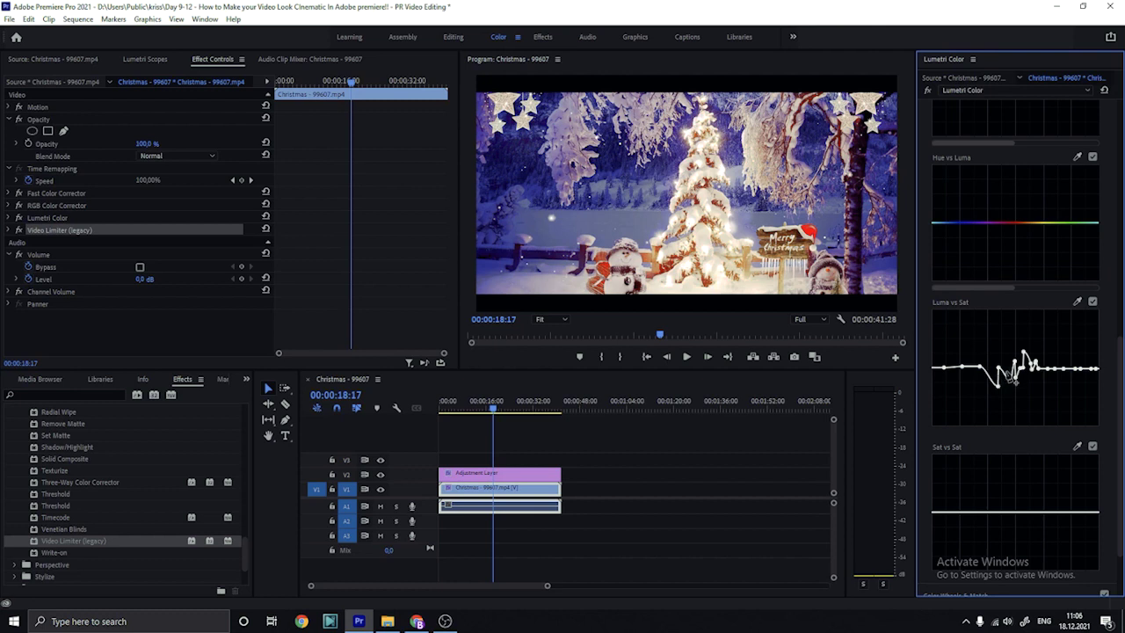
{"action": "left_click_drag", "start_coordinate": [1011, 376], "coordinate": [1005, 362]}
{"action": "left_click_drag", "start_coordinate": [994, 377], "coordinate": [976, 385]}
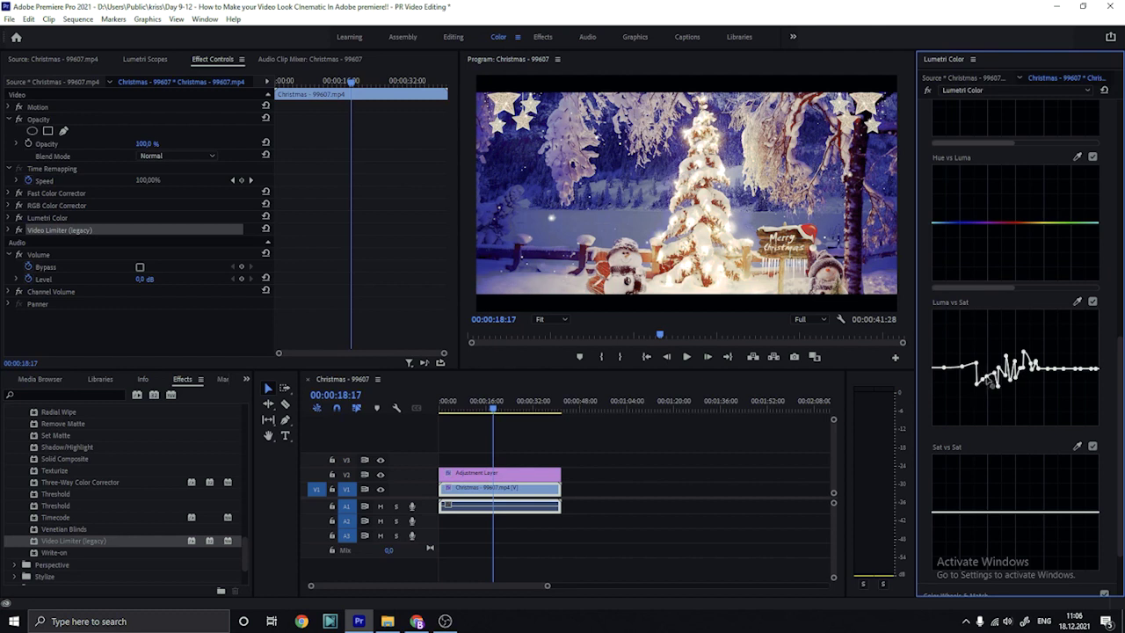
{"action": "left_click_drag", "start_coordinate": [991, 391], "coordinate": [965, 378]}
{"action": "left_click", "coordinate": [1078, 301]}
{"action": "mouse_move", "coordinate": [960, 381]}
{"action": "left_mouse_down"}
{"action": "mouse_move", "coordinate": [969, 278]}
{"action": "mouse_move", "coordinate": [963, 419]}
{"action": "left_mouse_up"}
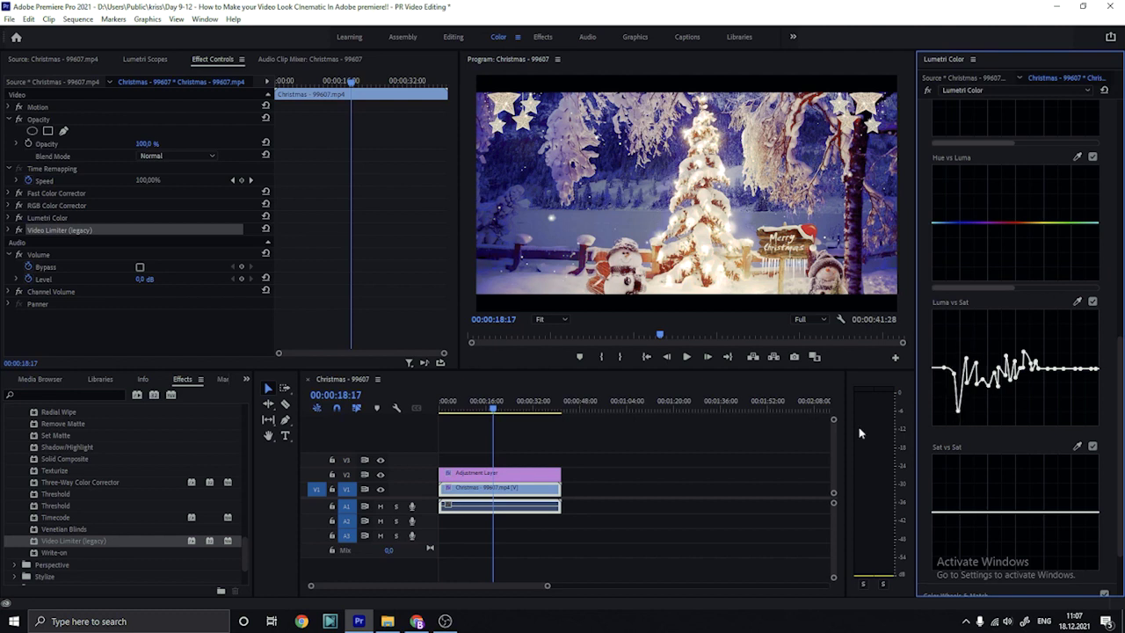
{"action": "left_click", "coordinate": [492, 409]}
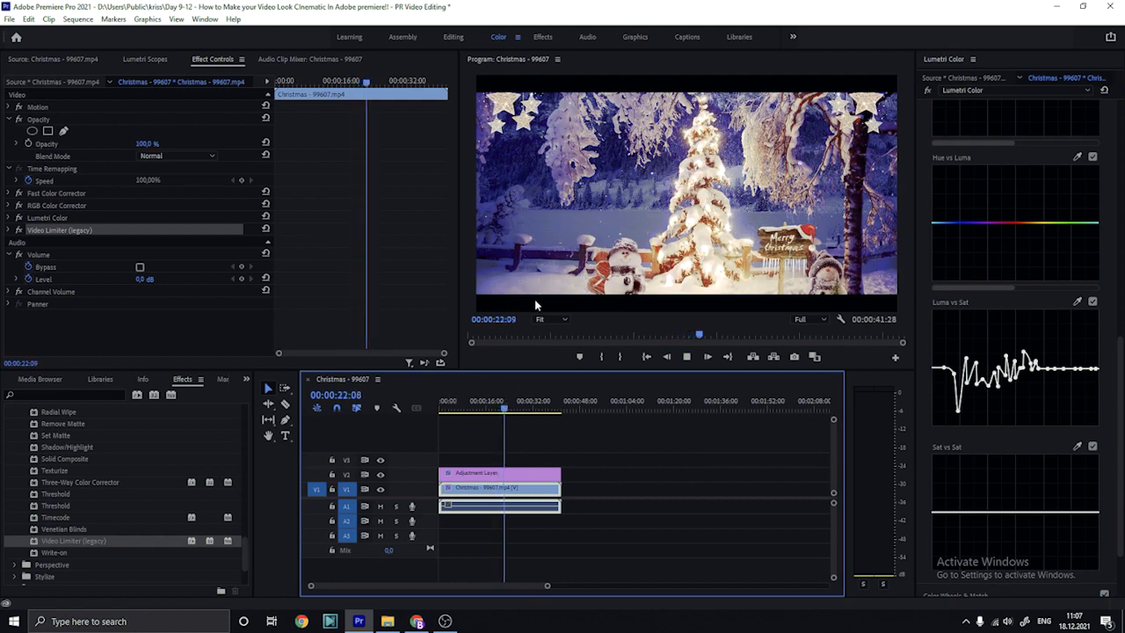
{"action": "key", "text": "space"}
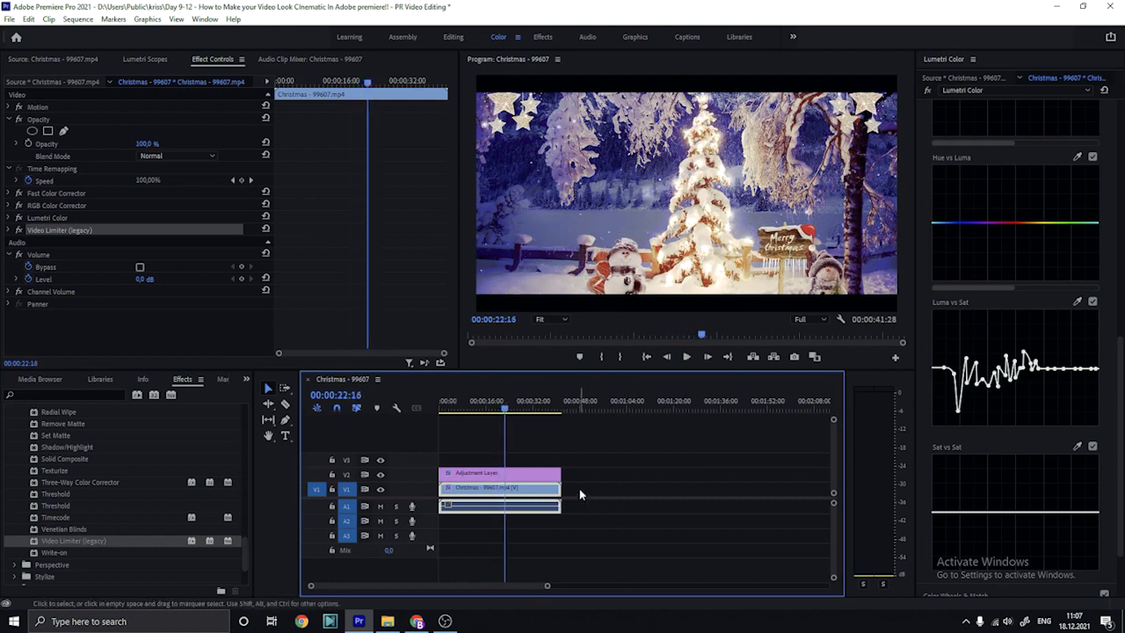
{"action": "left_click", "coordinate": [580, 494]}
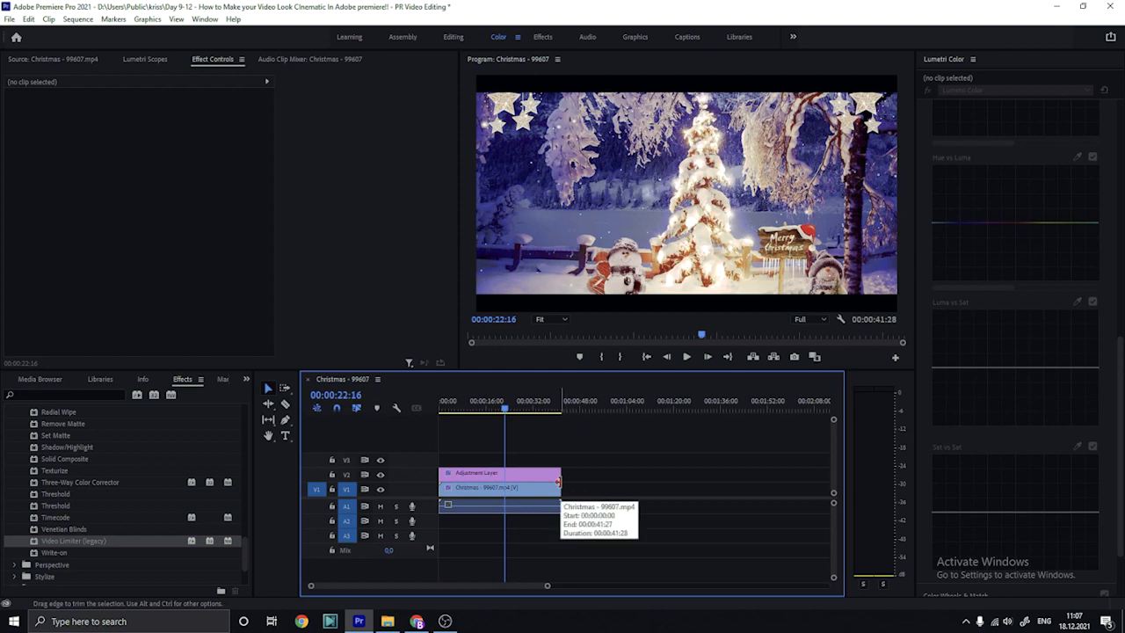
{"action": "left_click", "coordinate": [502, 488]}
{"action": "scroll", "coordinate": [1072, 422], "scroll_direction": "down", "scroll_amount": 2}
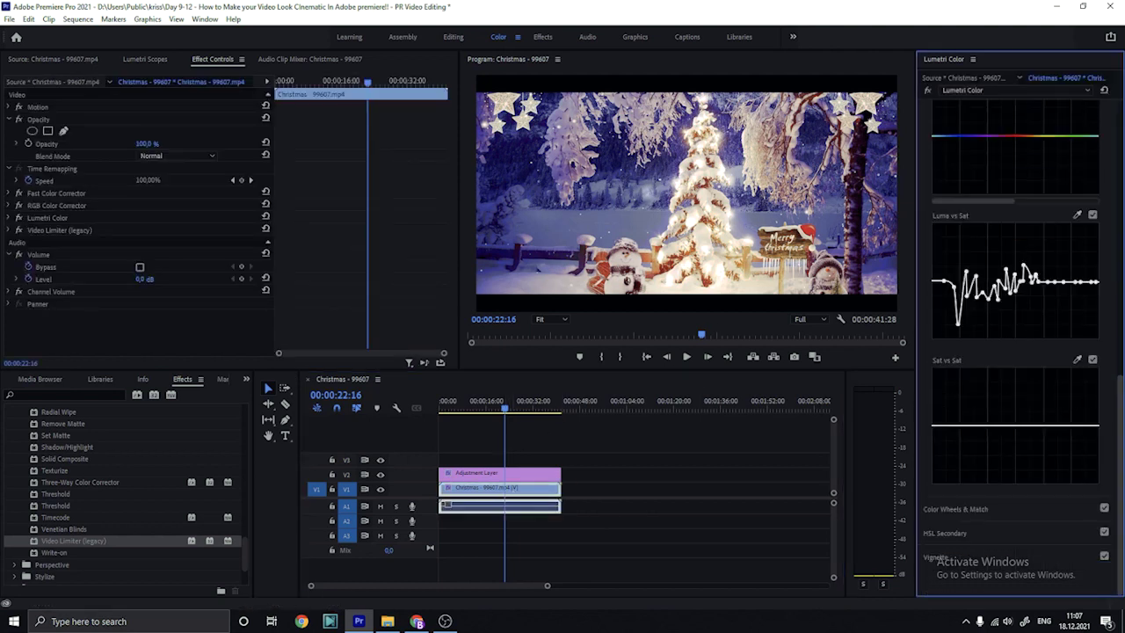
Nudge the Shadows wheel level up in Color Wheels & Match, then collapse that section
{"action": "left_click", "coordinate": [1029, 506]}
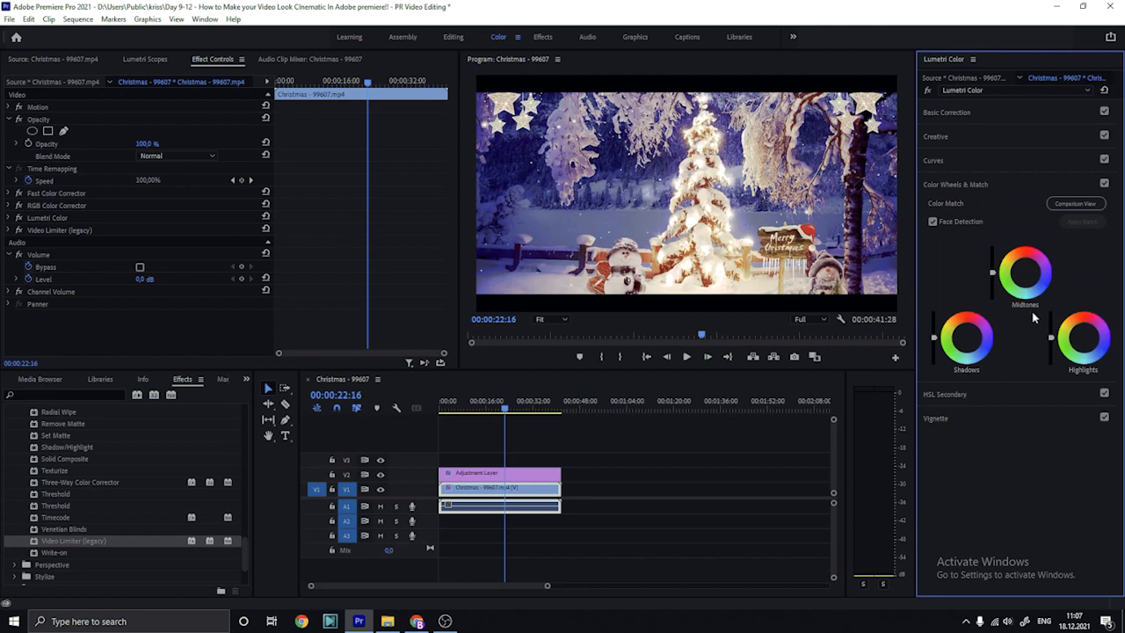
{"action": "left_click_drag", "start_coordinate": [933, 335], "coordinate": [933, 352]}
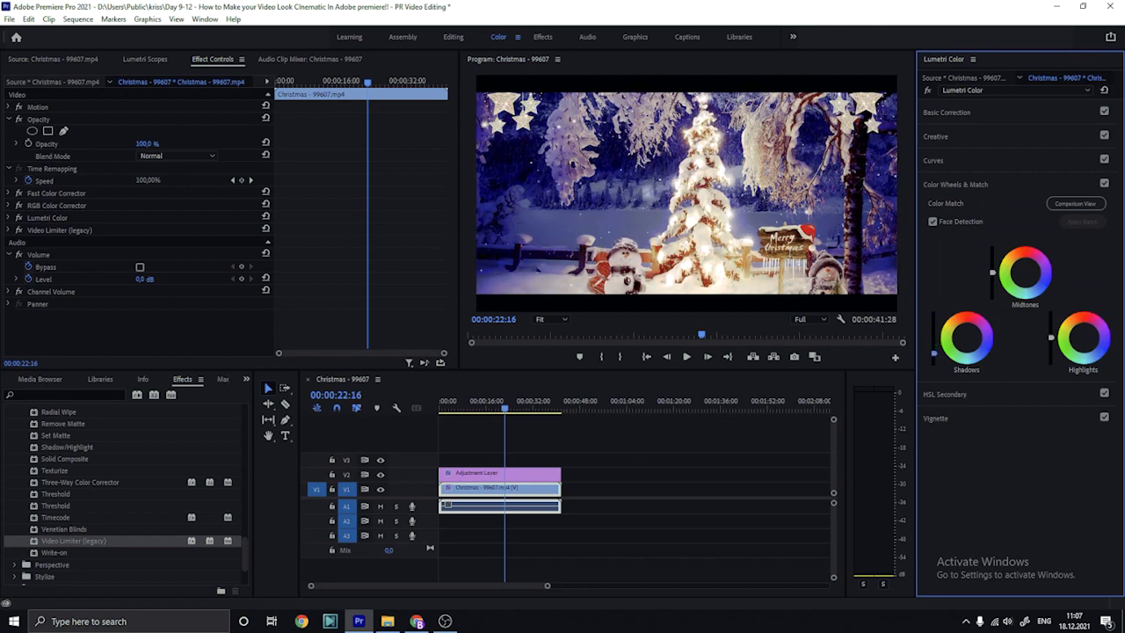
{"action": "mouse_move", "coordinate": [933, 346]}
{"action": "left_mouse_down"}
{"action": "mouse_move", "coordinate": [977, 342]}
{"action": "mouse_move", "coordinate": [971, 327]}
{"action": "mouse_move", "coordinate": [971, 340]}
{"action": "left_mouse_up"}
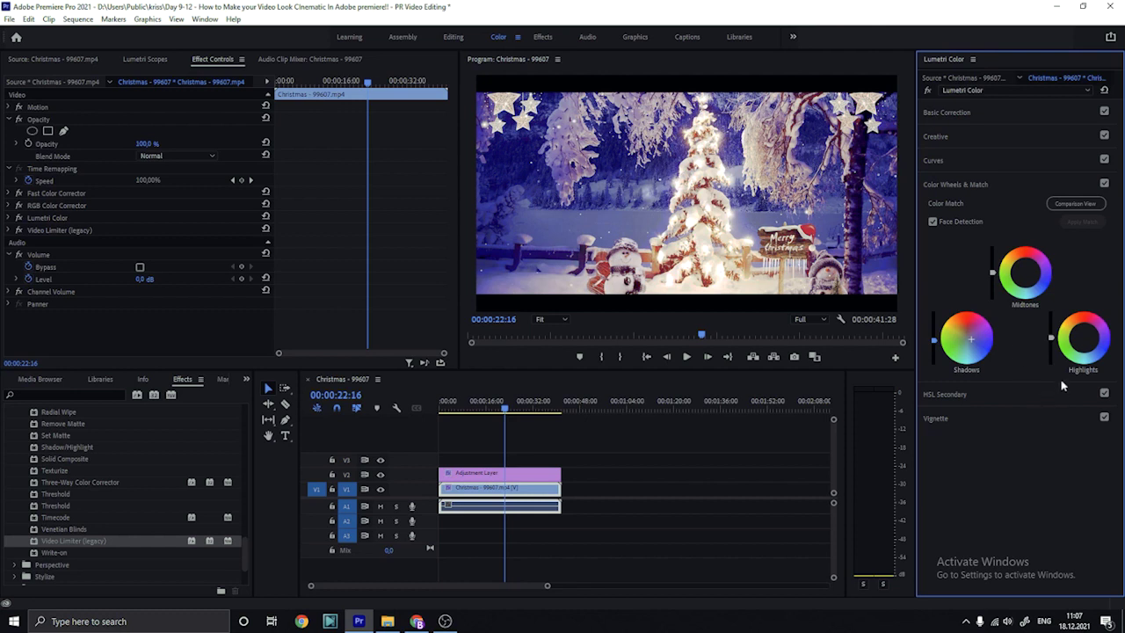
{"action": "left_click", "coordinate": [948, 187]}
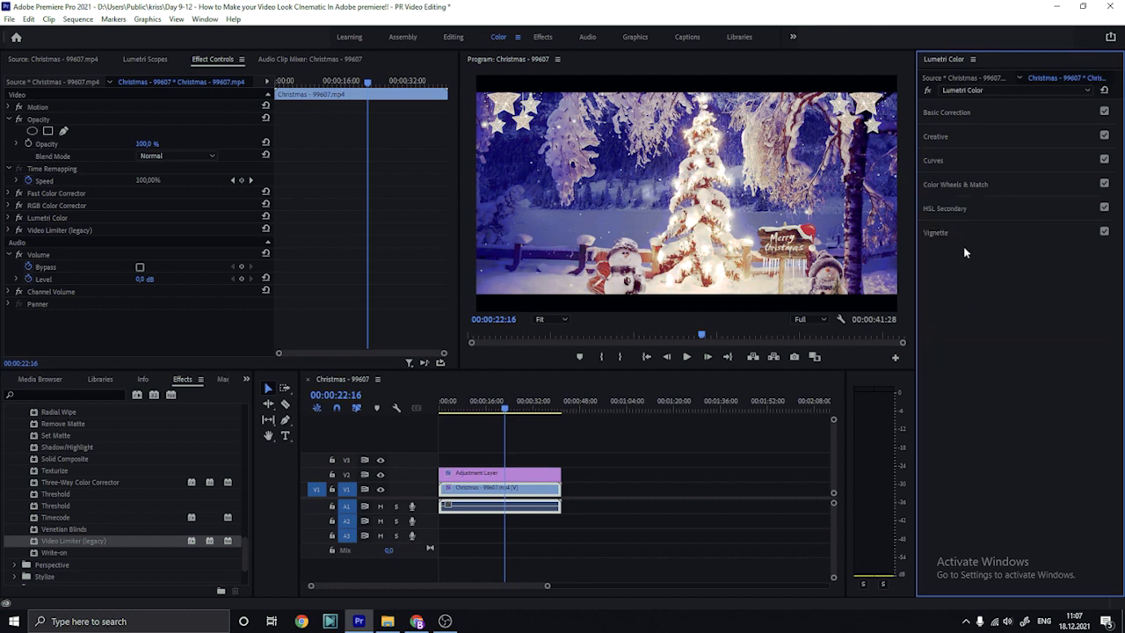
Expand the Vignette section and set Amount to 0 and Feather to 45
{"action": "left_click", "coordinate": [956, 234]}
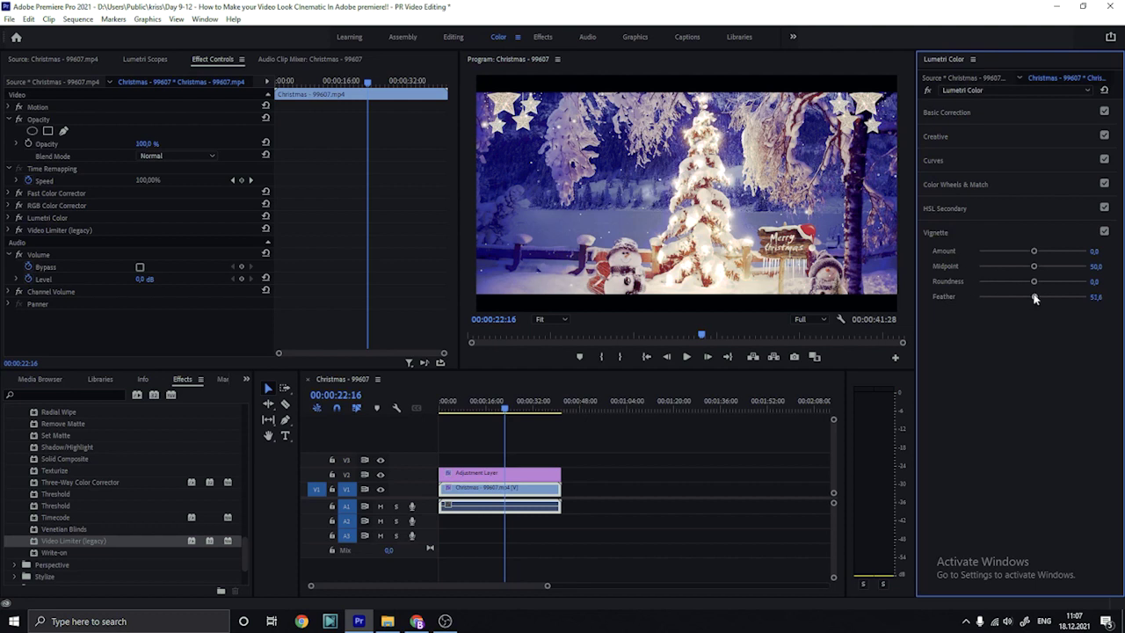
{"action": "left_click_drag", "start_coordinate": [1036, 299], "coordinate": [1033, 301]}
{"action": "mouse_move", "coordinate": [1033, 265]}
{"action": "left_mouse_down"}
{"action": "mouse_move", "coordinate": [1088, 265]}
{"action": "mouse_move", "coordinate": [915, 278]}
{"action": "left_mouse_up"}
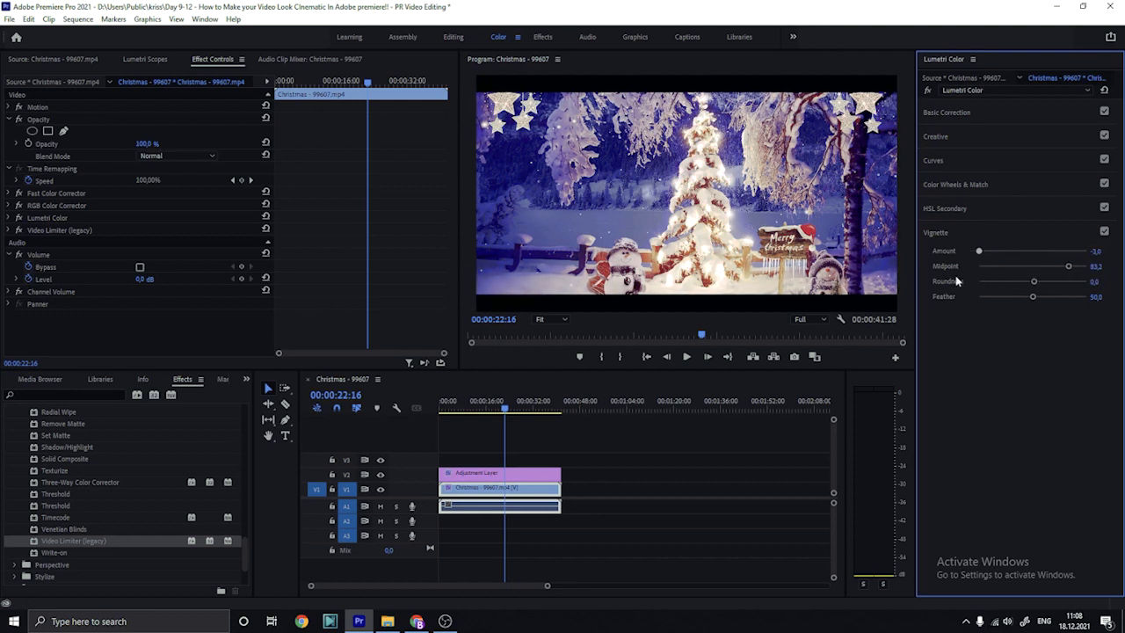
{"action": "left_click_drag", "start_coordinate": [956, 281], "coordinate": [1056, 297]}
{"action": "left_click", "coordinate": [1099, 296]}
{"action": "key", "text": "BackSpace"}
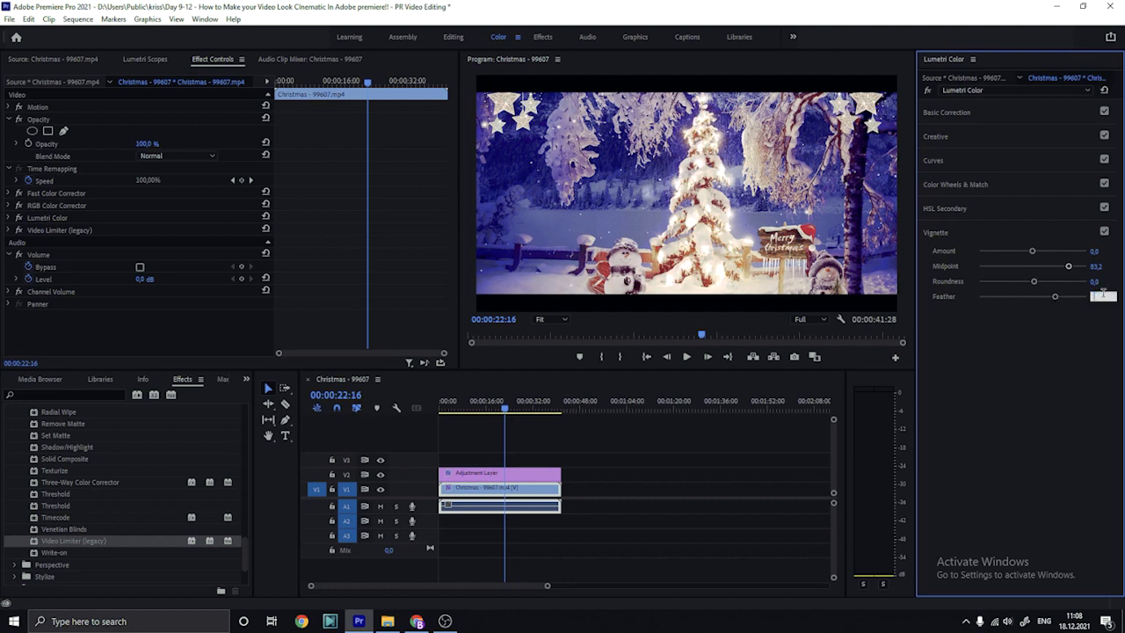
{"action": "key", "text": "Return"}
Set the vignette Roundness to 23 and Midpoint to 54
{"action": "left_click_drag", "start_coordinate": [1036, 281], "coordinate": [1040, 282]}
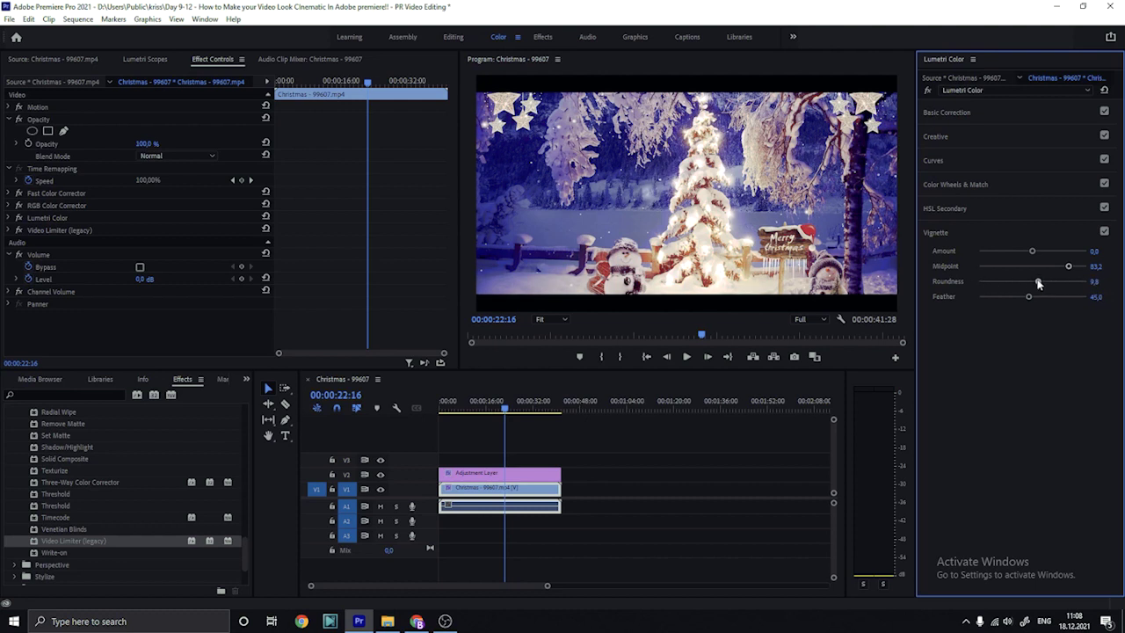
{"action": "left_click", "coordinate": [1095, 281]}
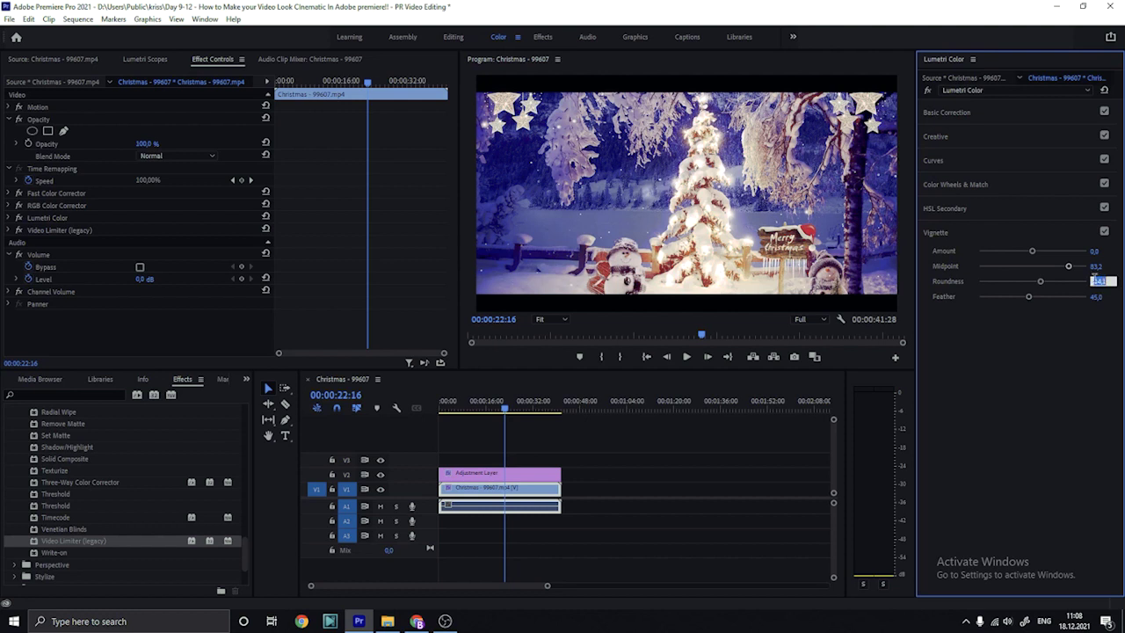
{"action": "type", "text": "25"}
{"action": "key", "text": "Return"}
{"action": "left_click", "coordinate": [1096, 266]}
{"action": "type", "text": "5"}
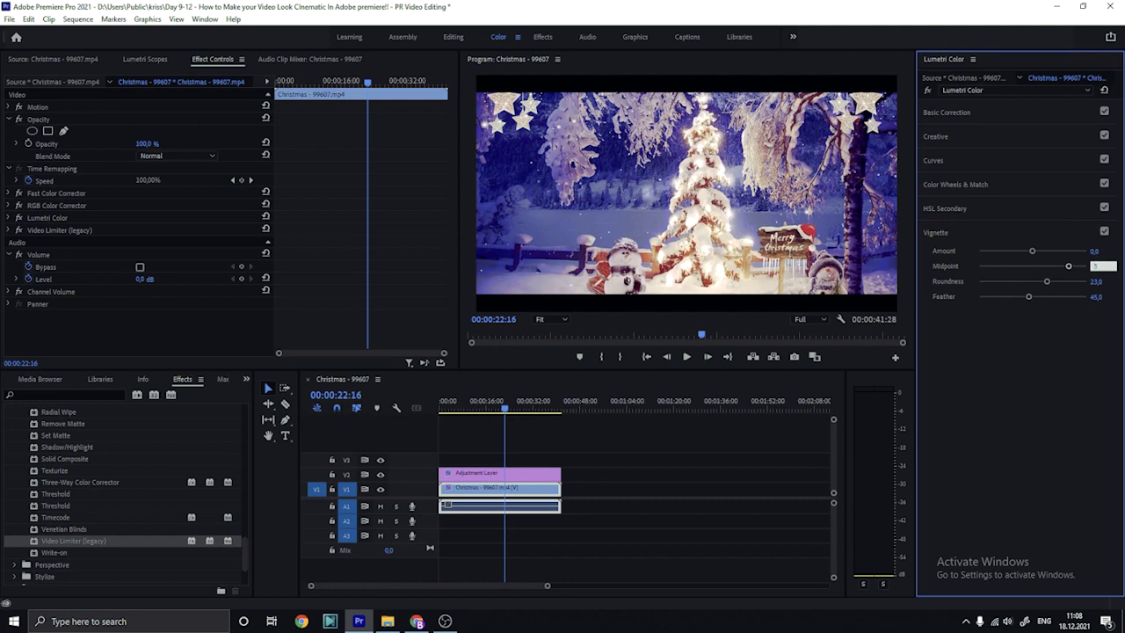
{"action": "type", "text": "4"}
{"action": "key", "text": "Return"}
Play the sequence to preview the vignette
{"action": "left_click", "coordinate": [508, 418]}
{"action": "key", "text": "space"}
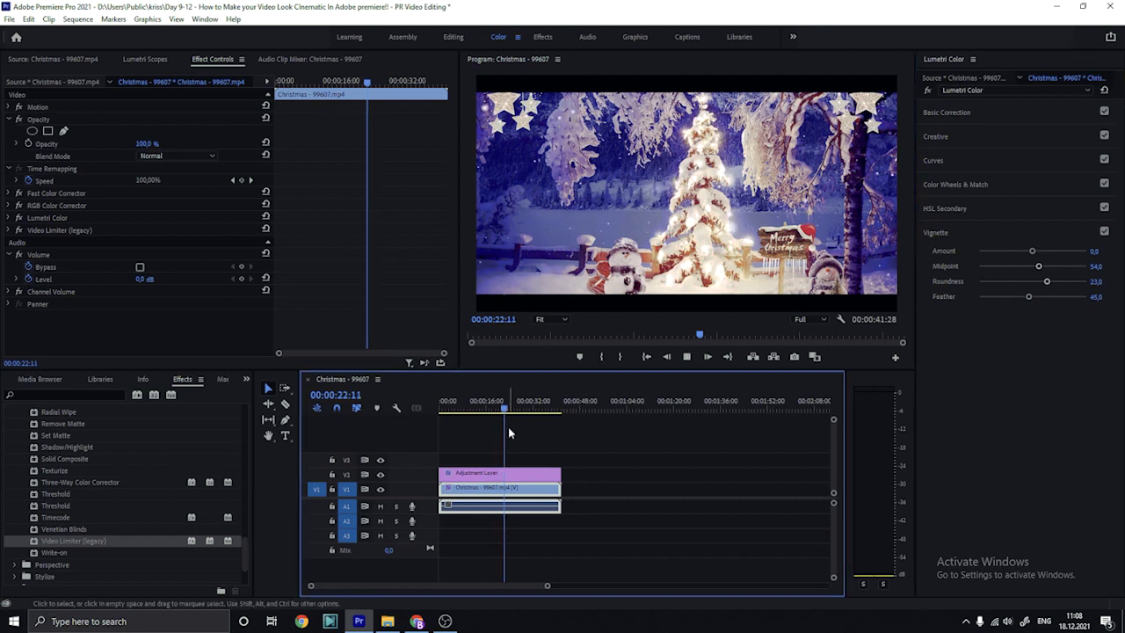
{"action": "mouse_move", "coordinate": [445, 619]}
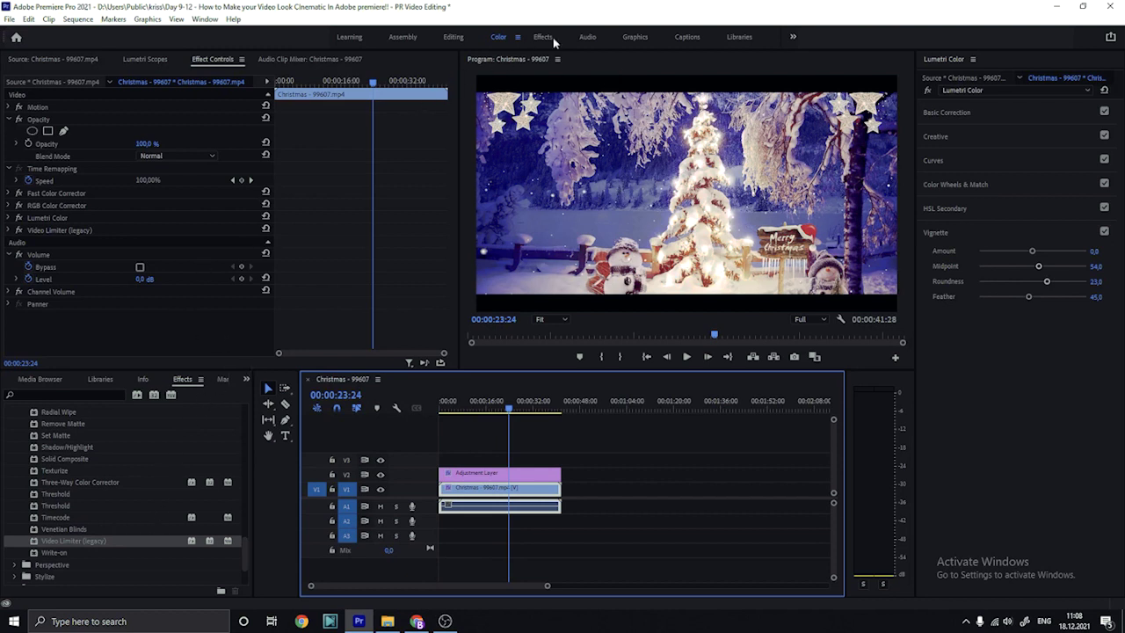
Back in the Color workspace, drag Color Correction > Brightness & Contrast onto the Christmas clip
{"action": "left_click", "coordinate": [596, 37]}
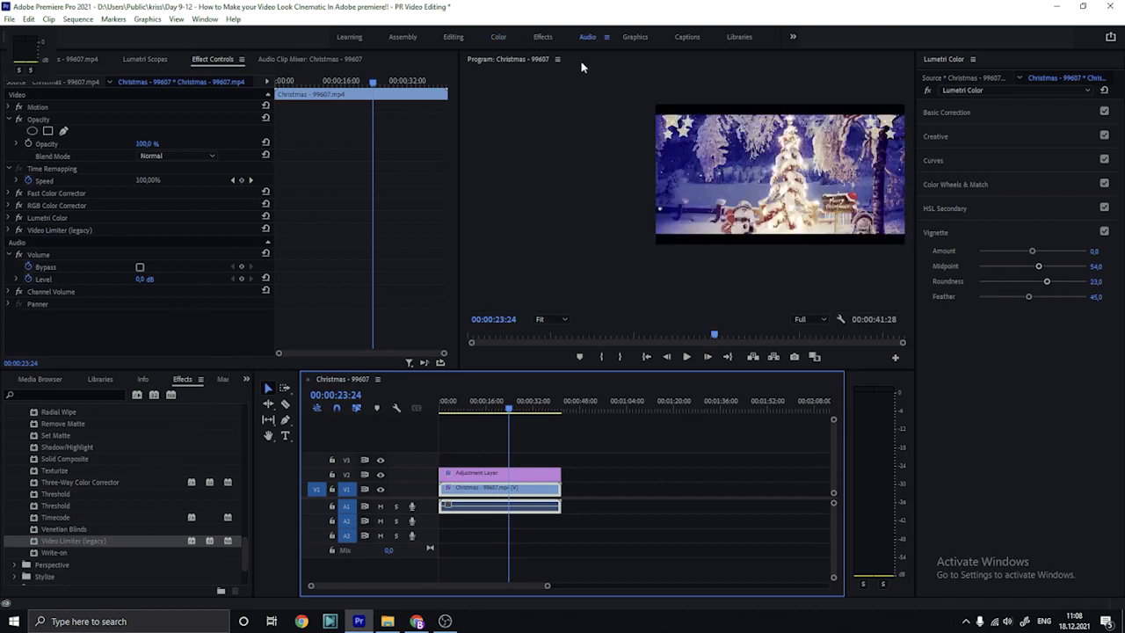
{"action": "left_click", "coordinate": [505, 36]}
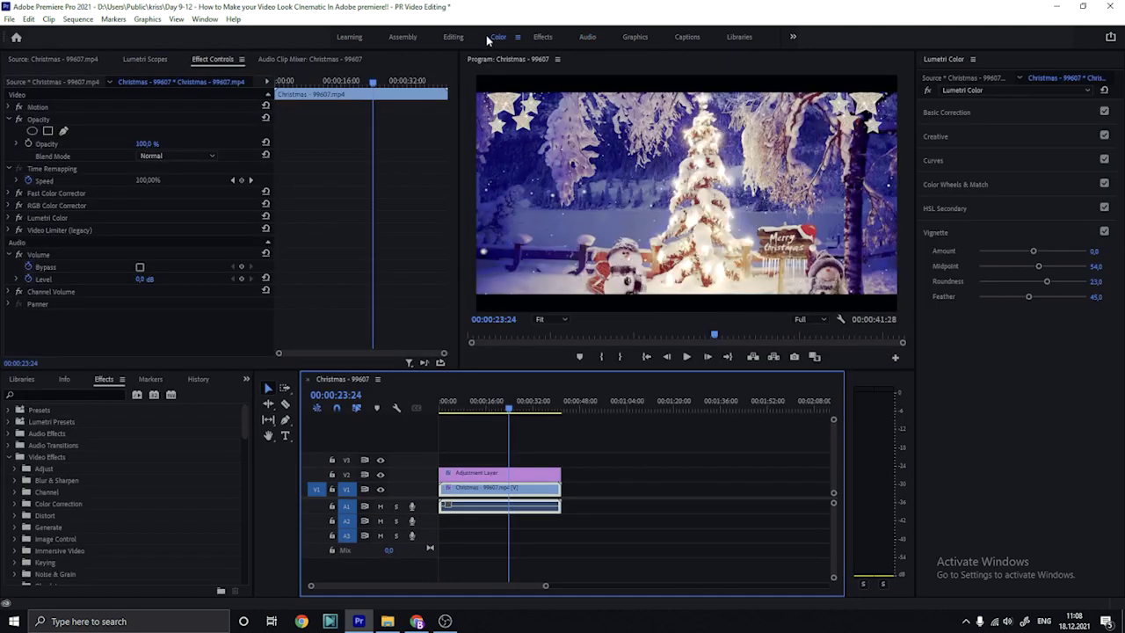
{"action": "left_click", "coordinate": [1008, 89]}
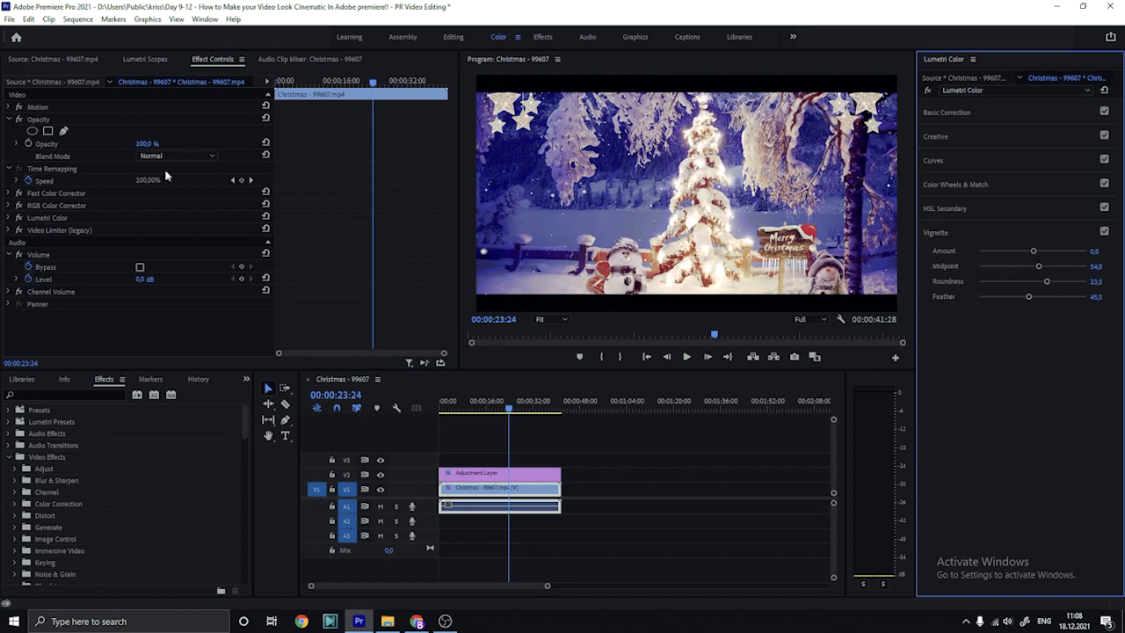
{"action": "left_click", "coordinate": [7, 108]}
{"action": "left_click", "coordinate": [8, 107]}
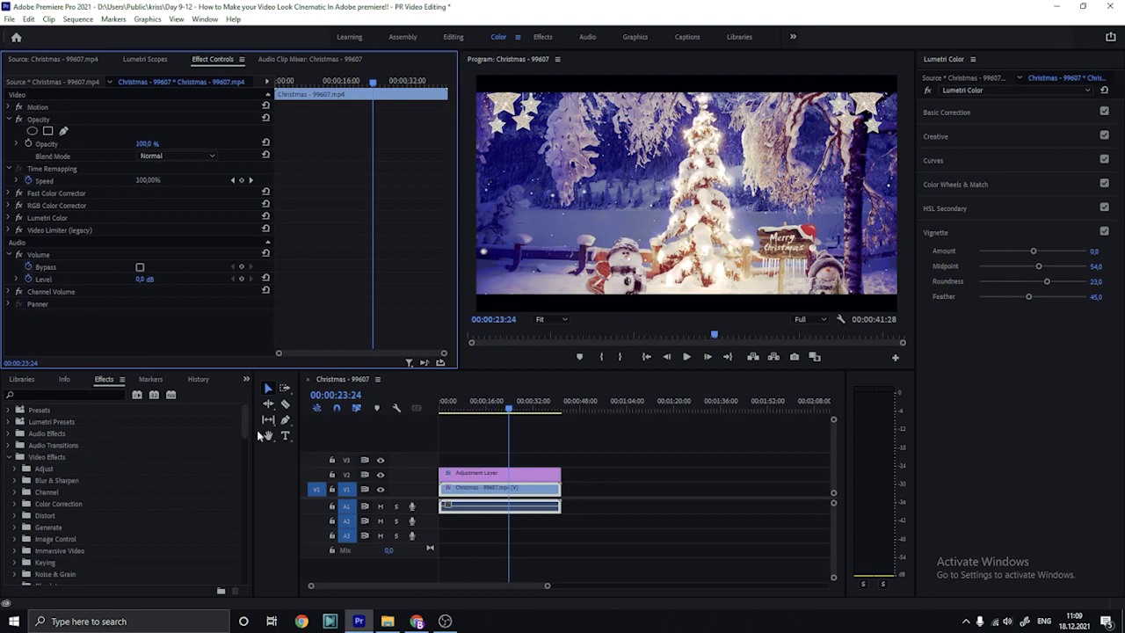
{"action": "left_click", "coordinate": [14, 503]}
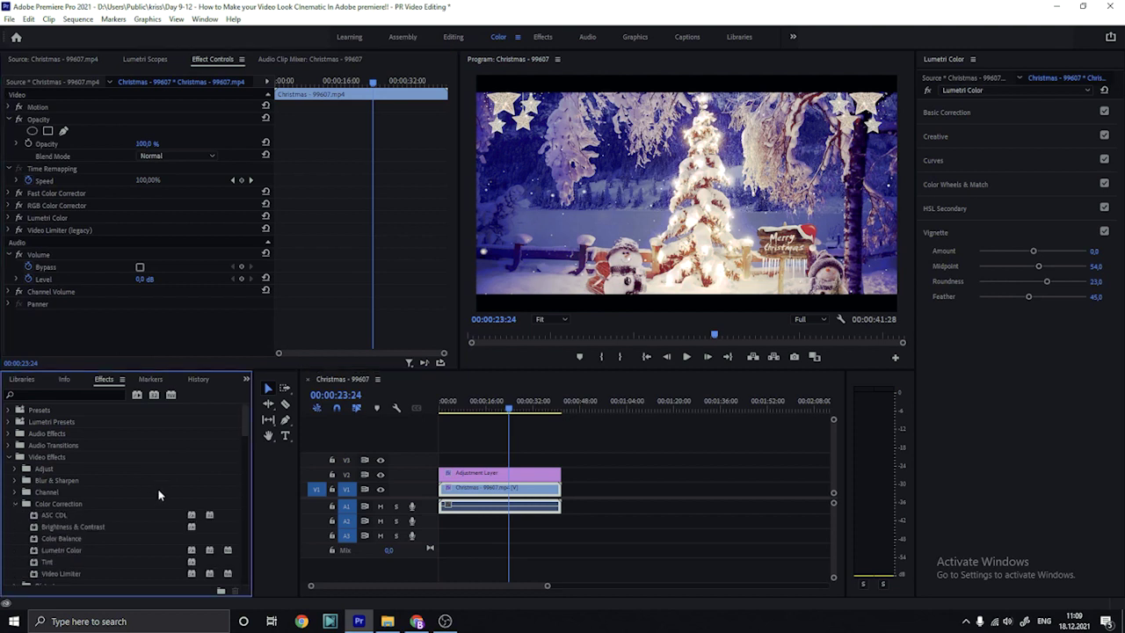
{"action": "scroll", "coordinate": [157, 501], "scroll_direction": "down", "scroll_amount": 1}
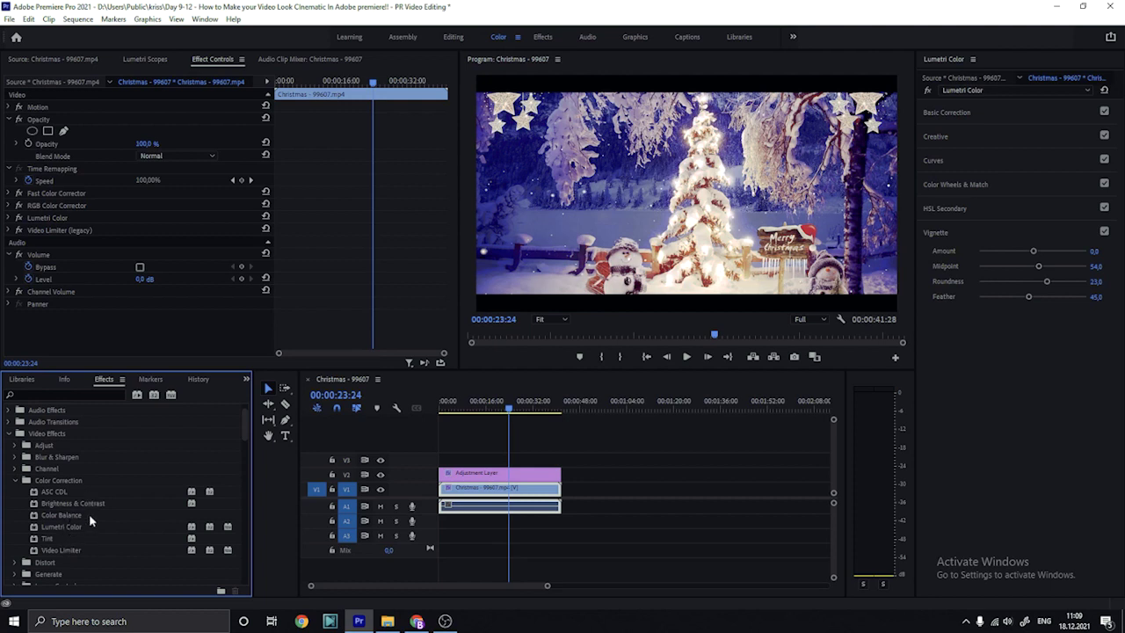
{"action": "mouse_move", "coordinate": [78, 504]}
{"action": "left_mouse_down"}
{"action": "mouse_move", "coordinate": [478, 476]}
{"action": "mouse_move", "coordinate": [488, 490]}
{"action": "left_mouse_up"}
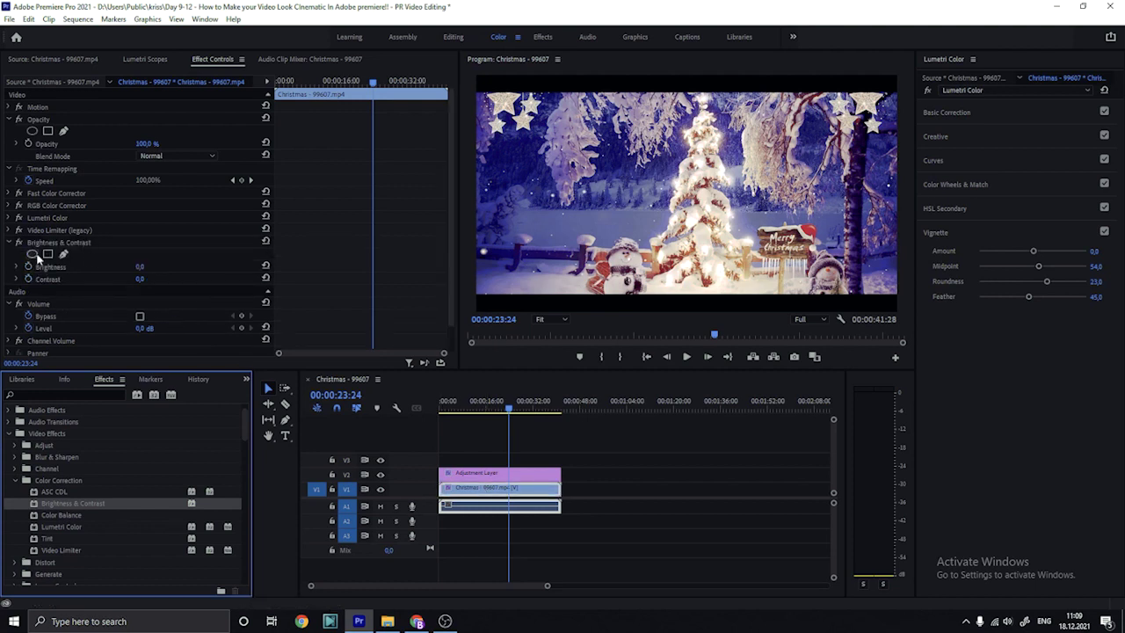
Start a pen mask on Brightness & Contrast, then delete it to start over
{"action": "left_click", "coordinate": [63, 253]}
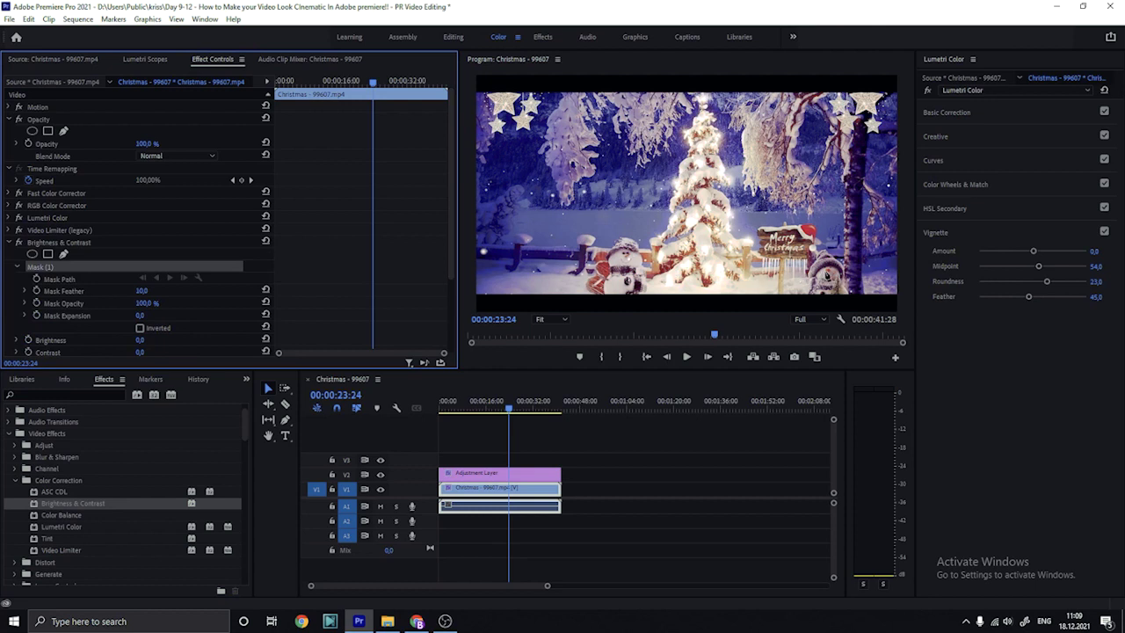
{"action": "left_click", "coordinate": [870, 297]}
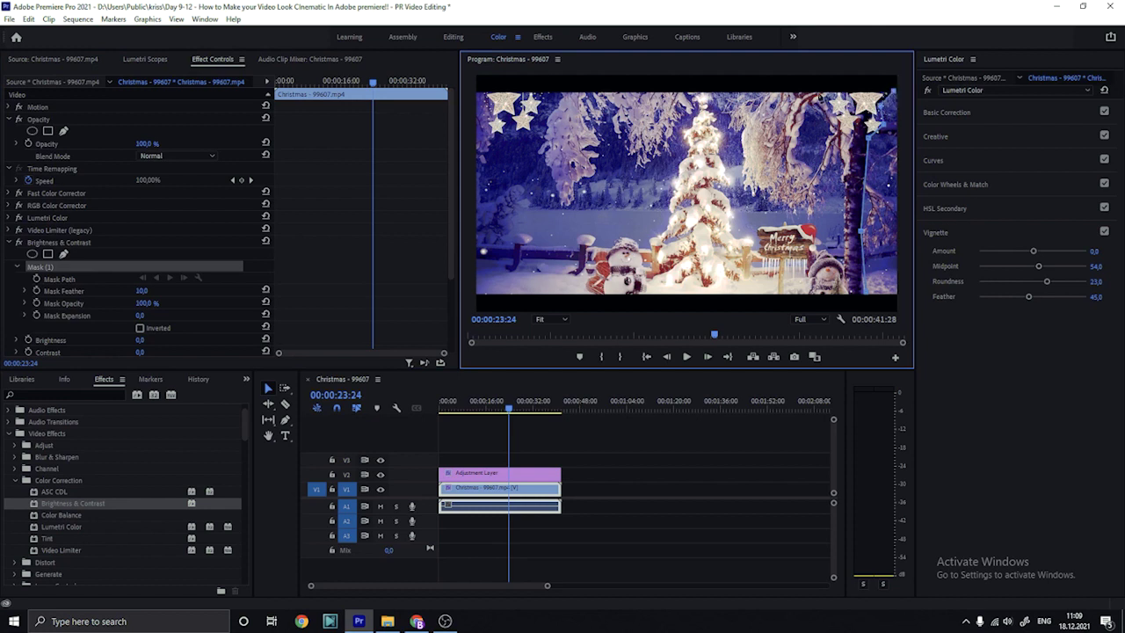
{"action": "left_click", "coordinate": [785, 88]}
{"action": "key", "text": "Delete"}
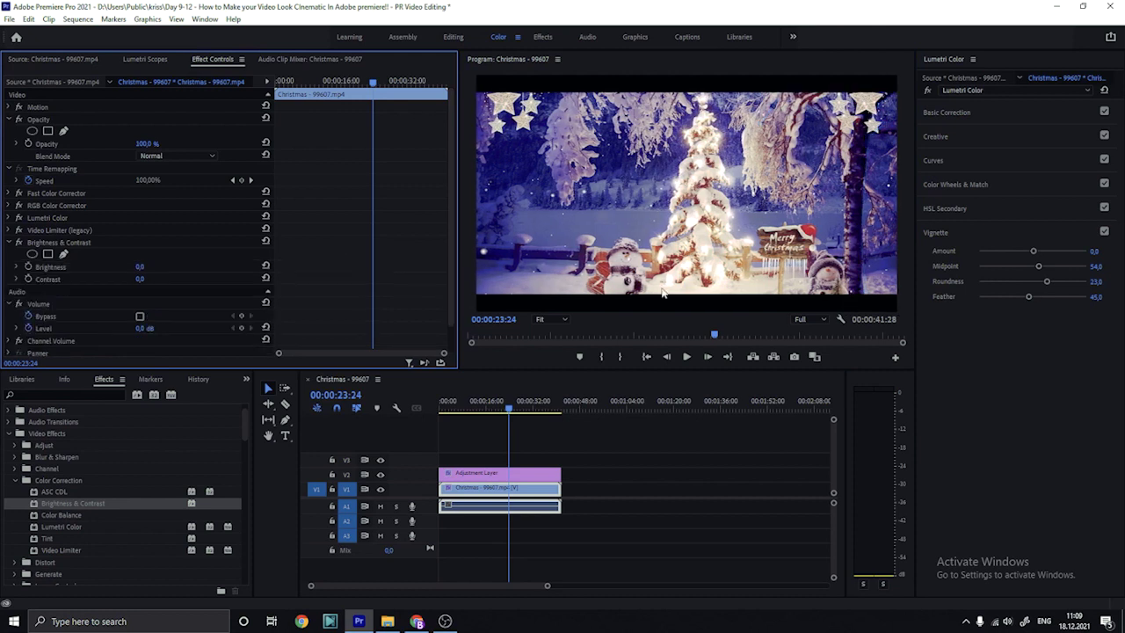
Draw a new free-form mask from the lower right, up the right edge and along the top
{"action": "left_click", "coordinate": [63, 254]}
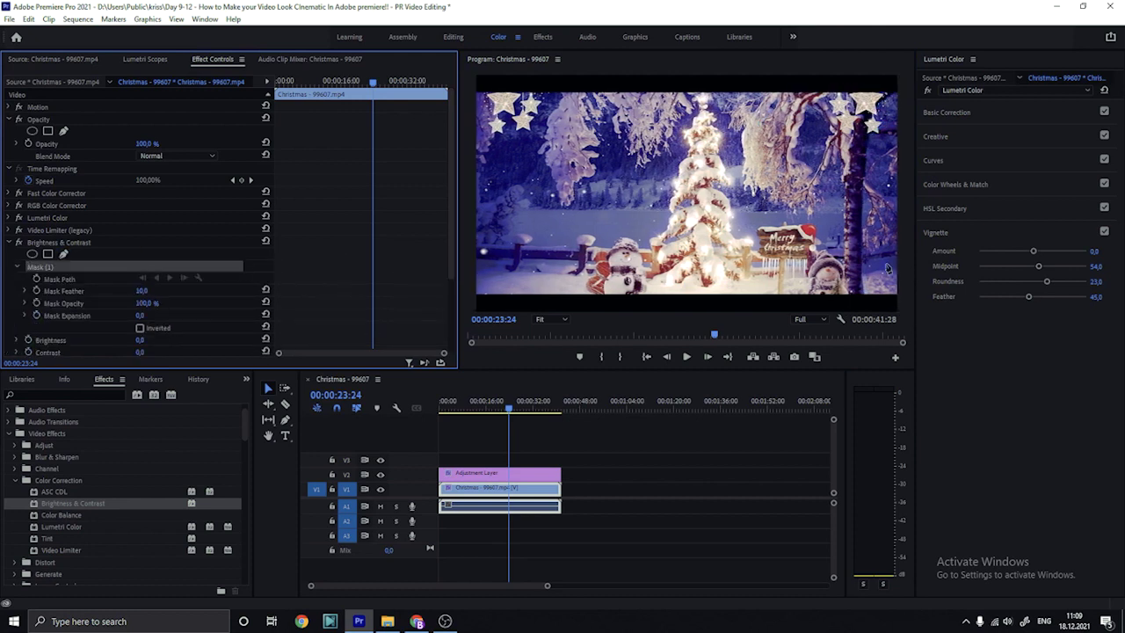
{"action": "left_click", "coordinate": [867, 299]}
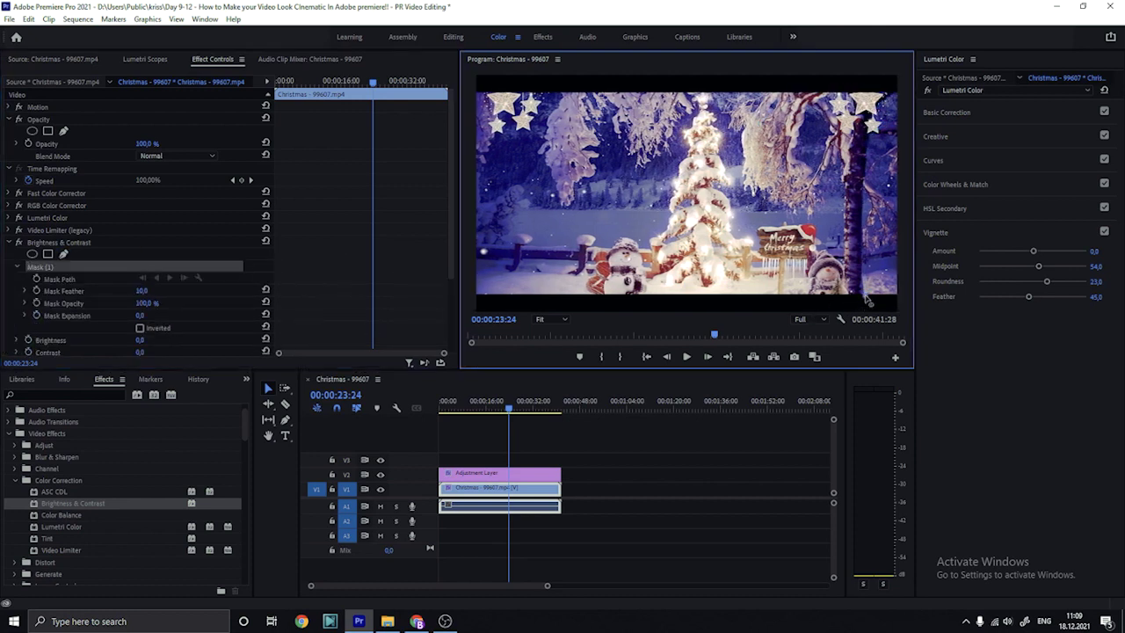
{"action": "left_click", "coordinate": [868, 133]}
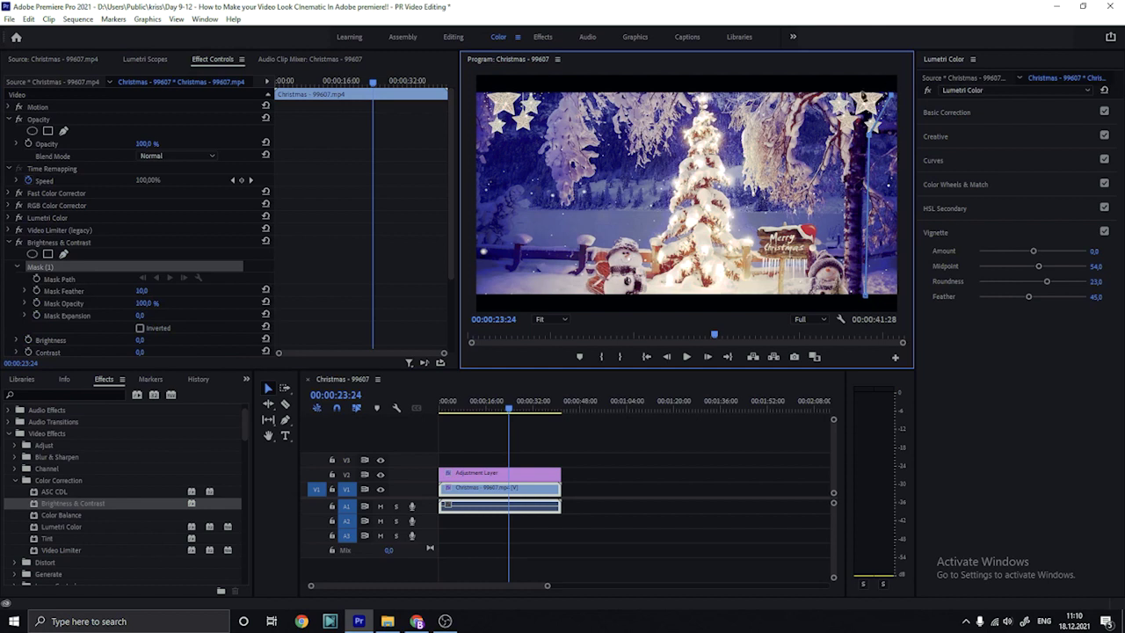
{"action": "left_click", "coordinate": [726, 89]}
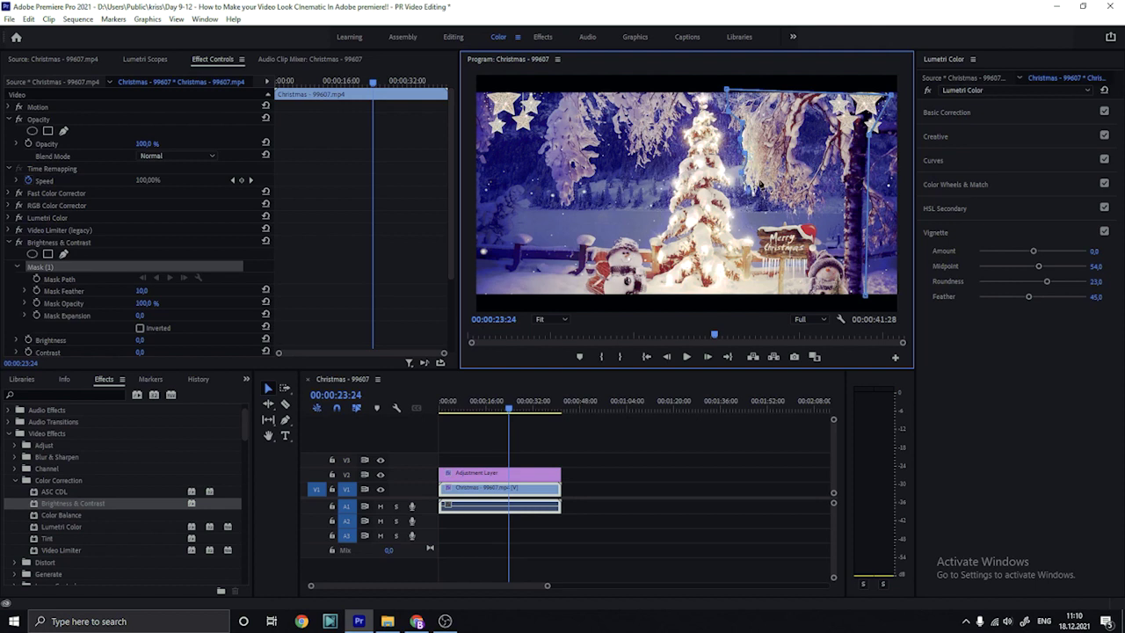
Reshape the mask's vertices and set Mask Feather to 125,5
{"action": "left_click_drag", "start_coordinate": [766, 189], "coordinate": [771, 206]}
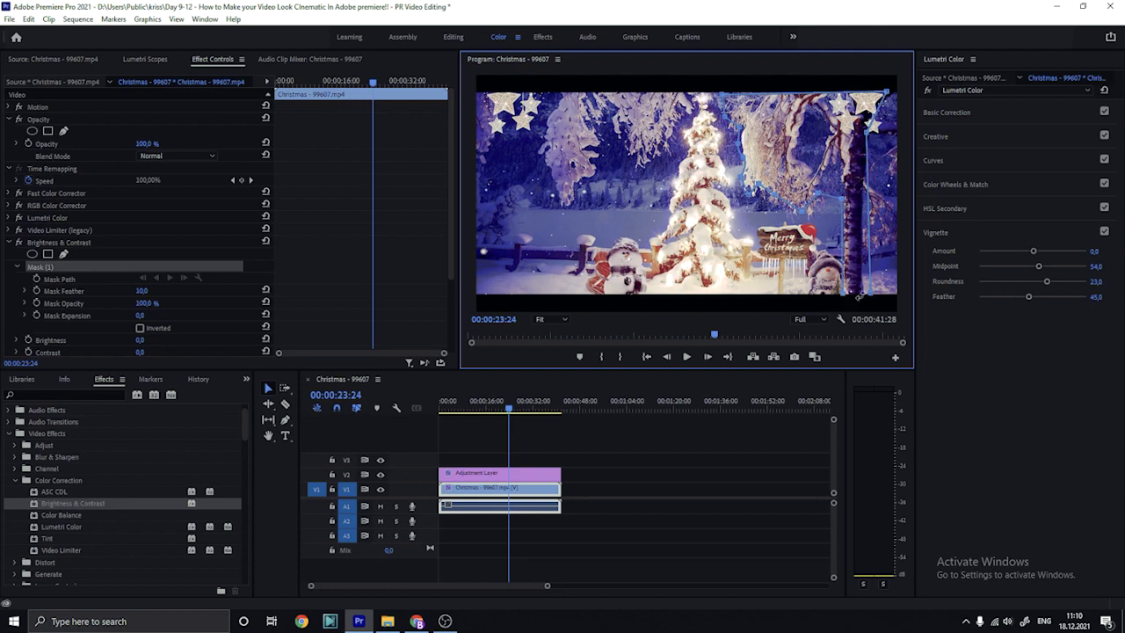
{"action": "left_click", "coordinate": [875, 212]}
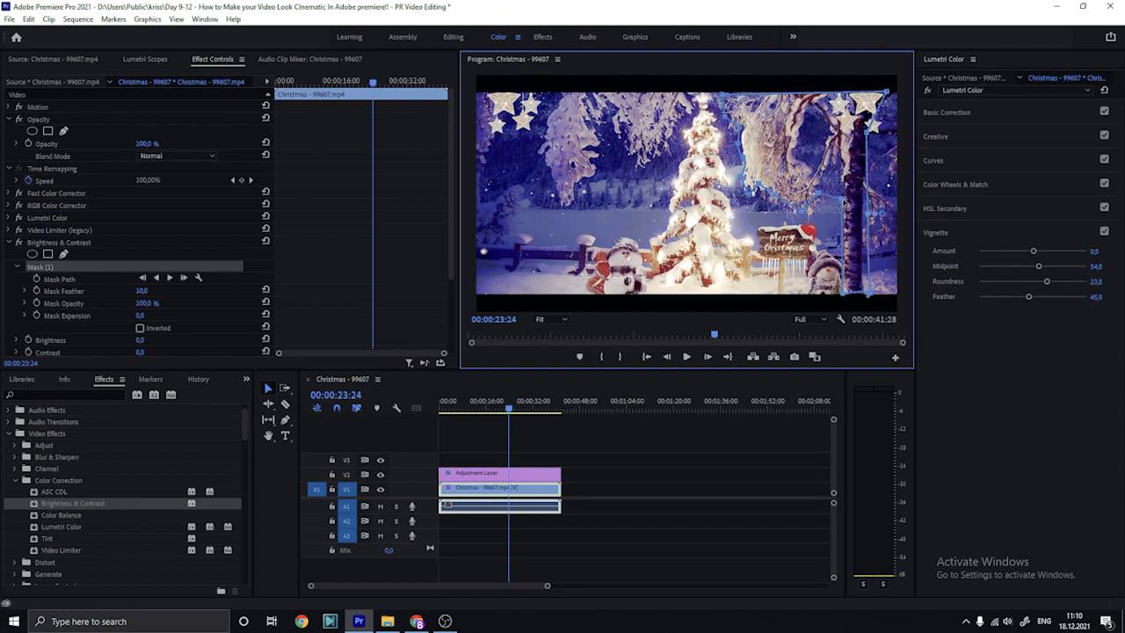
{"action": "left_click_drag", "start_coordinate": [849, 202], "coordinate": [845, 204]}
{"action": "scroll", "coordinate": [382, 237], "scroll_direction": "down", "scroll_amount": 2}
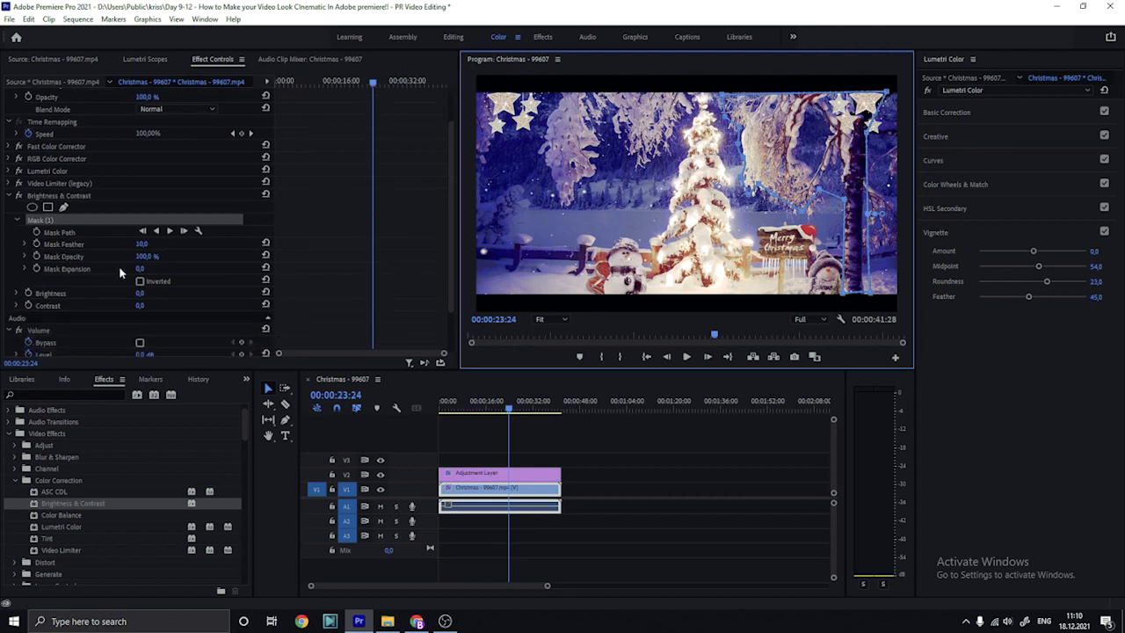
{"action": "left_click_drag", "start_coordinate": [143, 243], "coordinate": [202, 243]}
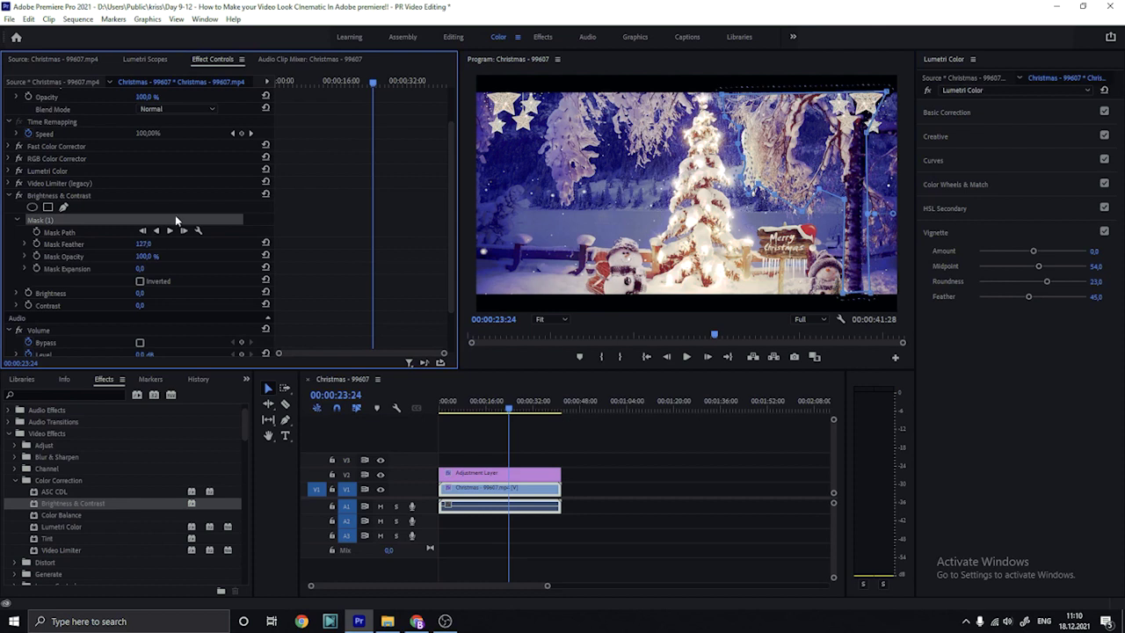
{"action": "left_click", "coordinate": [148, 244]}
{"action": "key", "text": "BackSpace"}
{"action": "key", "text": "Return"}
Set the masked Contrast to 0,5 and invert the mask
{"action": "mouse_move", "coordinate": [143, 293]}
{"action": "left_mouse_down"}
{"action": "mouse_move", "coordinate": [167, 294]}
{"action": "mouse_move", "coordinate": [116, 294]}
{"action": "mouse_move", "coordinate": [182, 293]}
{"action": "left_mouse_up"}
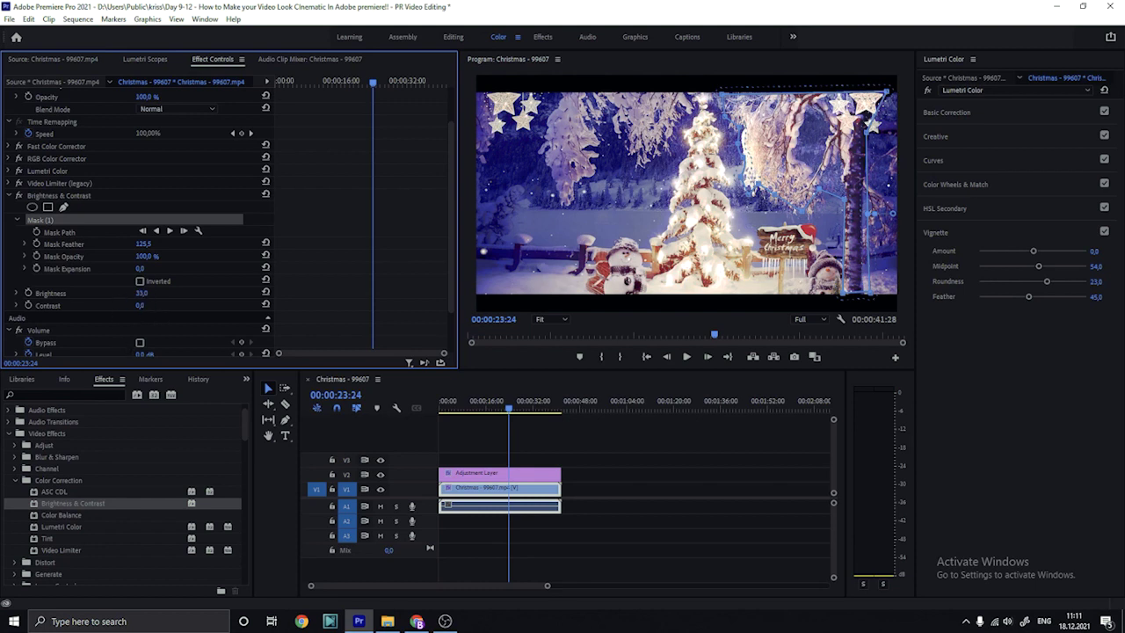
{"action": "left_click_drag", "start_coordinate": [140, 305], "coordinate": [151, 305]}
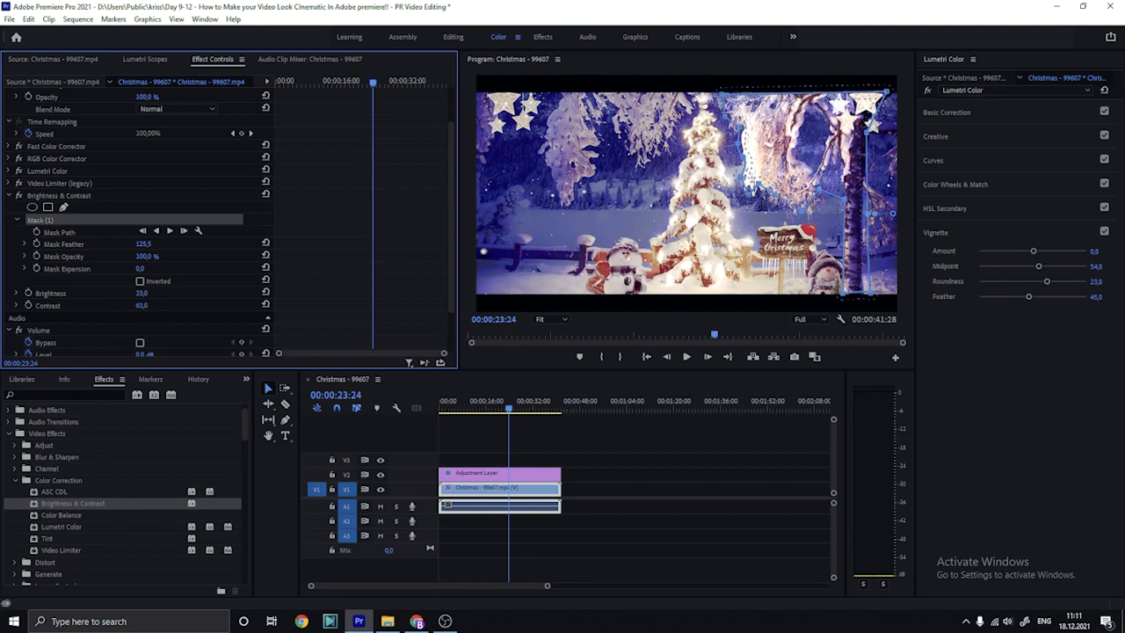
{"action": "key", "text": "ctrl+z"}
{"action": "left_click", "coordinate": [151, 304]}
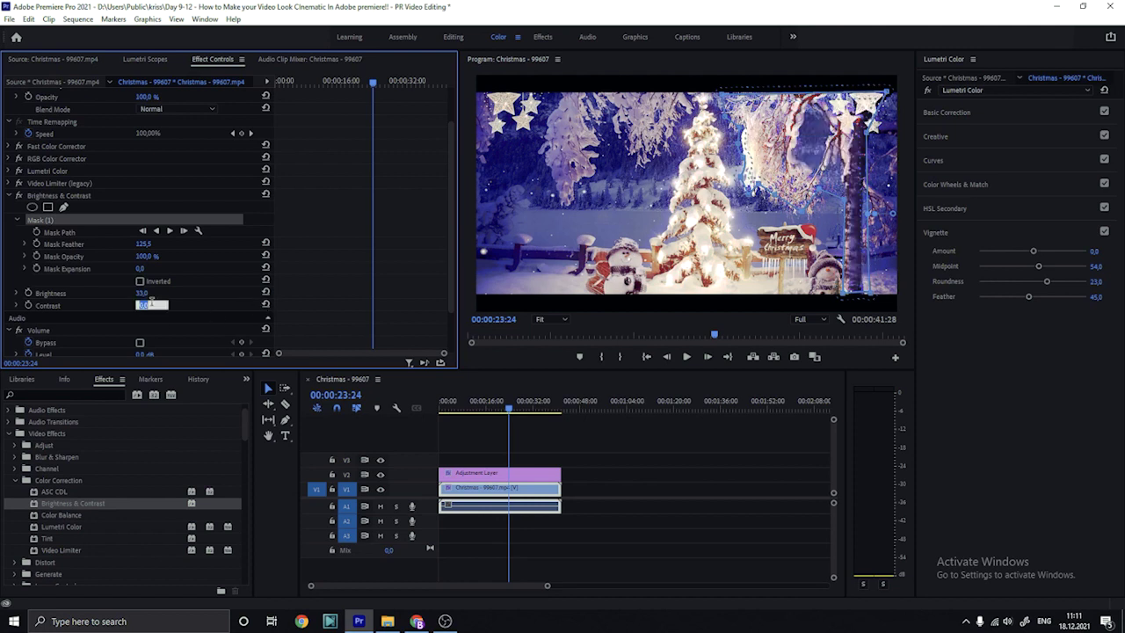
{"action": "key", "text": "Return"}
{"action": "left_click", "coordinate": [140, 282]}
Scrub through the clip to preview the mask, then set Brightness to 24
{"action": "left_click_drag", "start_coordinate": [508, 411], "coordinate": [528, 418]}
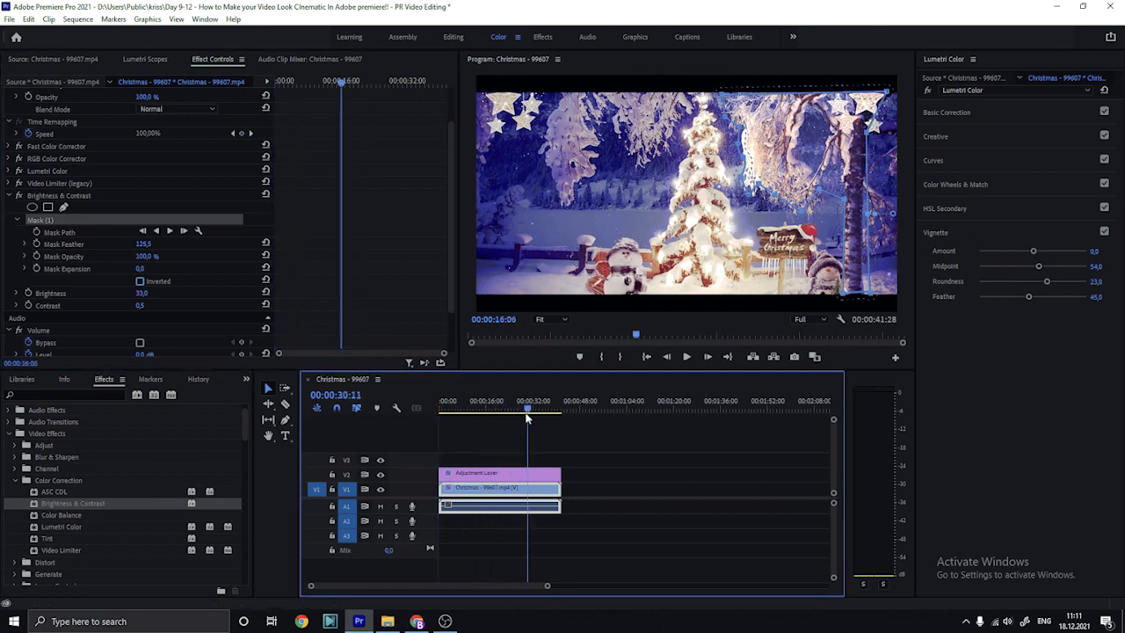
{"action": "left_click_drag", "start_coordinate": [528, 418], "coordinate": [440, 413]}
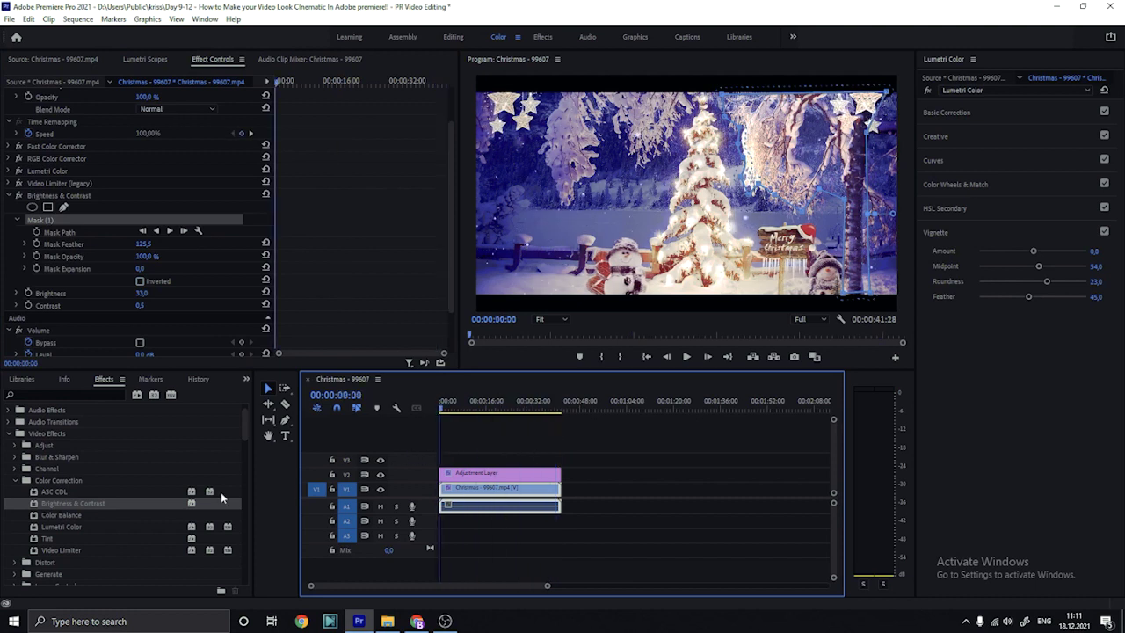
{"action": "left_click", "coordinate": [148, 293]}
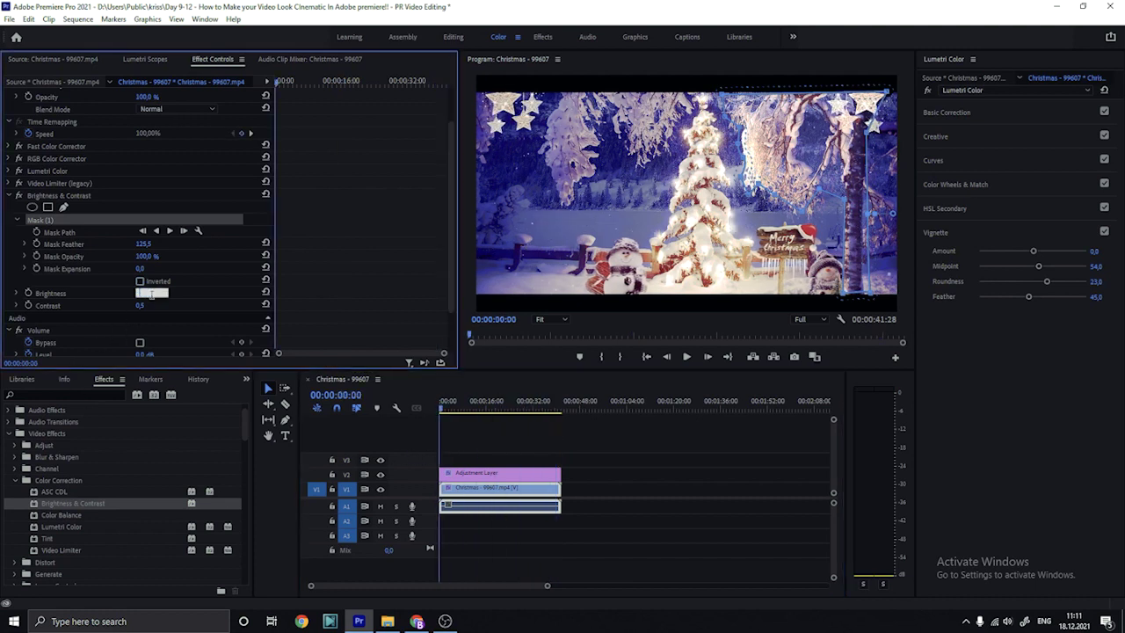
{"action": "type", "text": "24"}
{"action": "key", "text": "Return"}
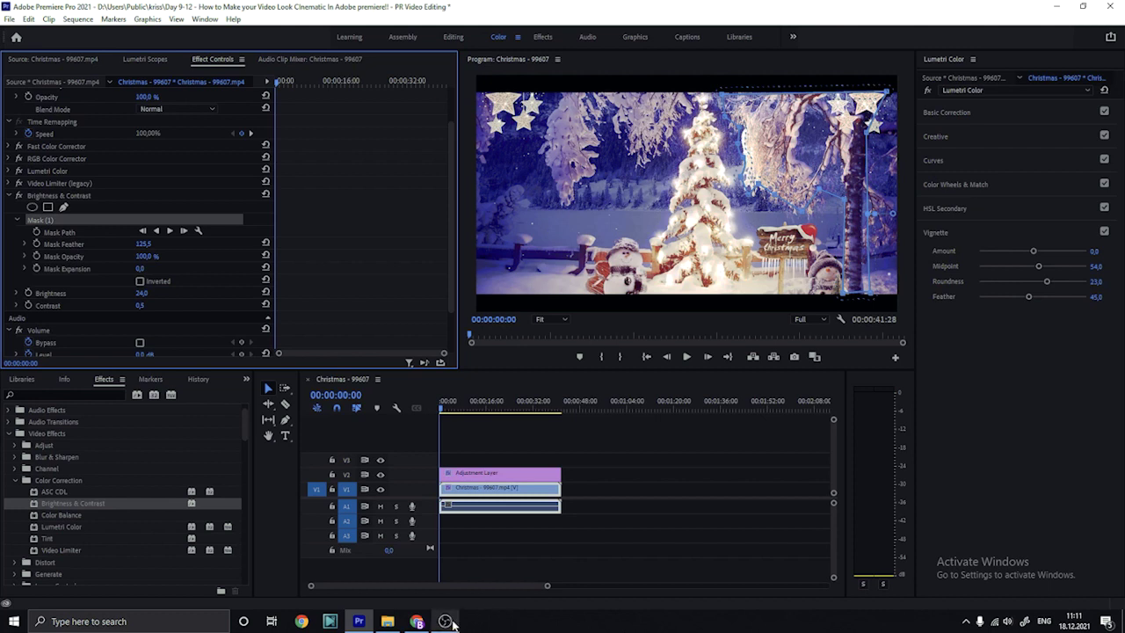
{"action": "mouse_move", "coordinate": [445, 621]}
{"action": "left_click", "coordinate": [439, 567]}
Move the playhead back to an earlier moment and select the clip's Lumetri Color effect
{"action": "left_click", "coordinate": [469, 406]}
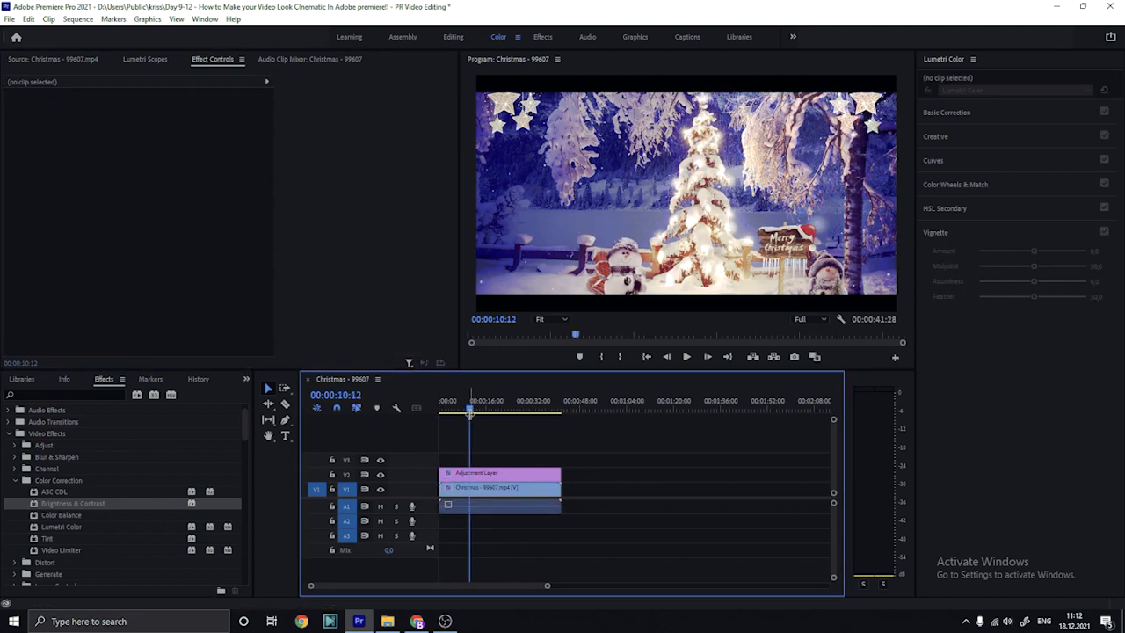
{"action": "mouse_move", "coordinate": [470, 411]}
{"action": "left_mouse_down"}
{"action": "mouse_move", "coordinate": [451, 417]}
{"action": "mouse_move", "coordinate": [544, 429]}
{"action": "mouse_move", "coordinate": [437, 440]}
{"action": "left_mouse_up"}
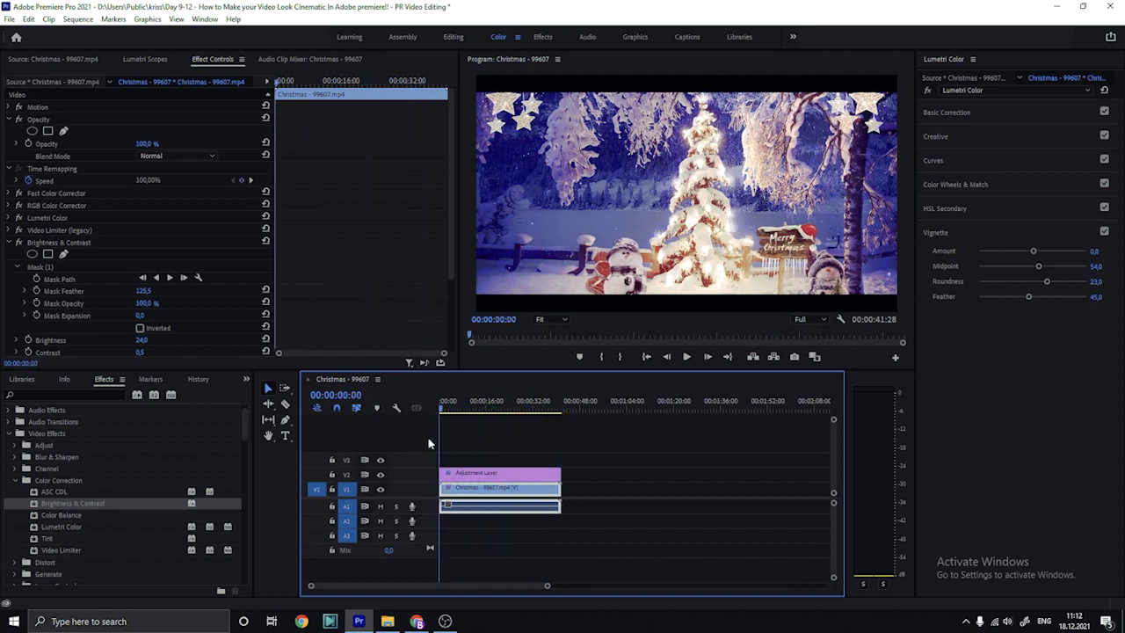
{"action": "left_click", "coordinate": [130, 526]}
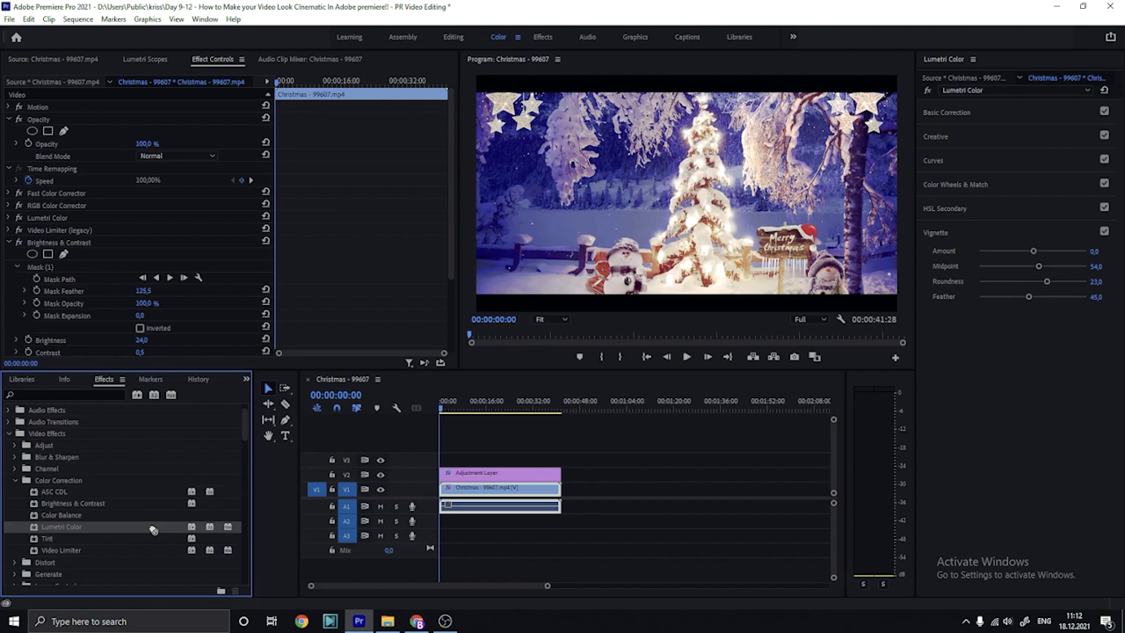
Show the Lumetri Scopes panel and maximize it to fill the workspace
{"action": "left_click", "coordinate": [167, 65]}
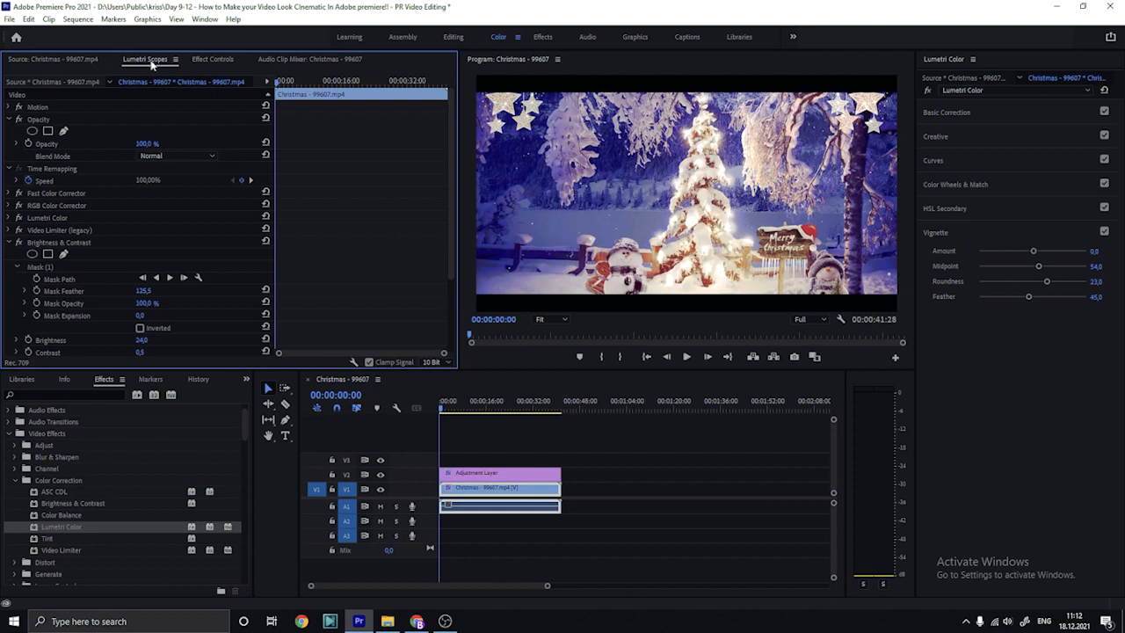
{"action": "left_click", "coordinate": [152, 63]}
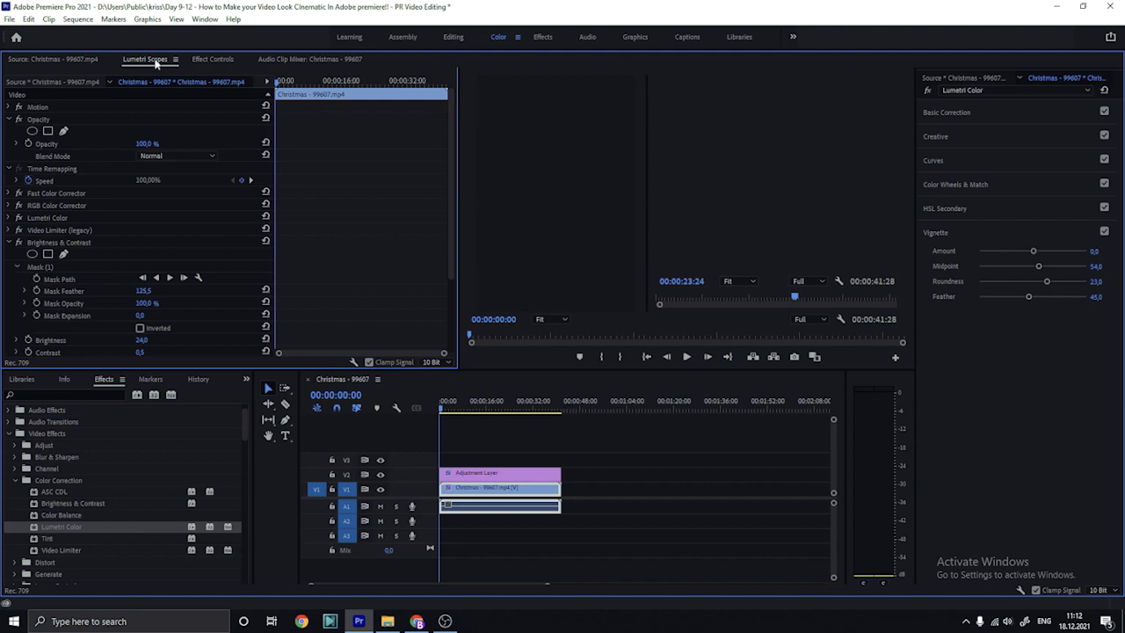
{"action": "double_click", "coordinate": [212, 60]}
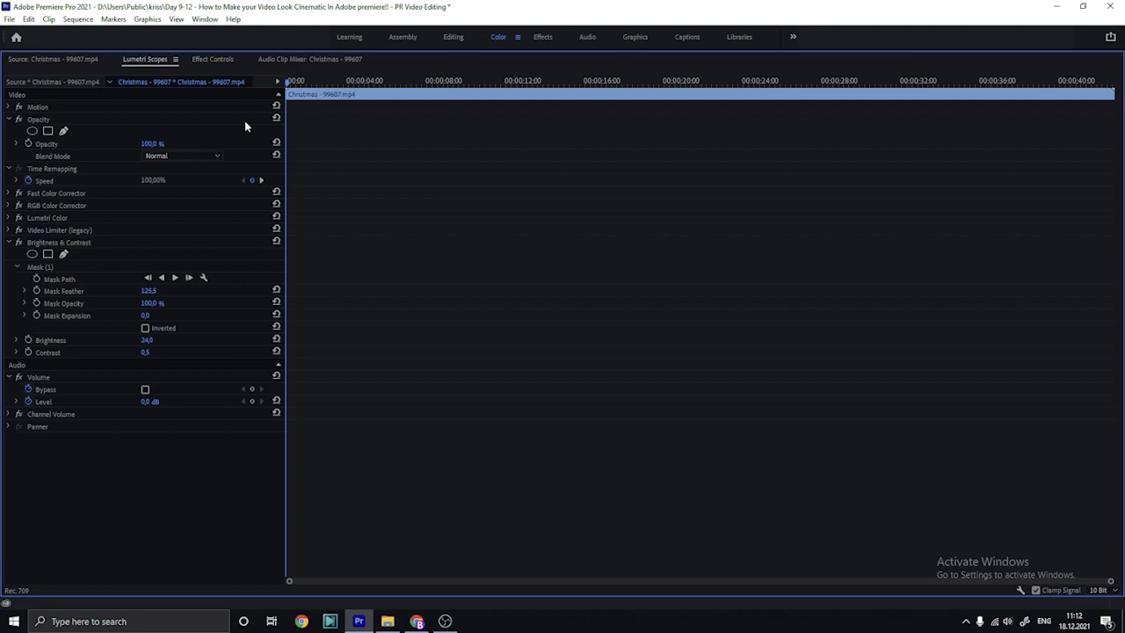
{"action": "double_click", "coordinate": [154, 59]}
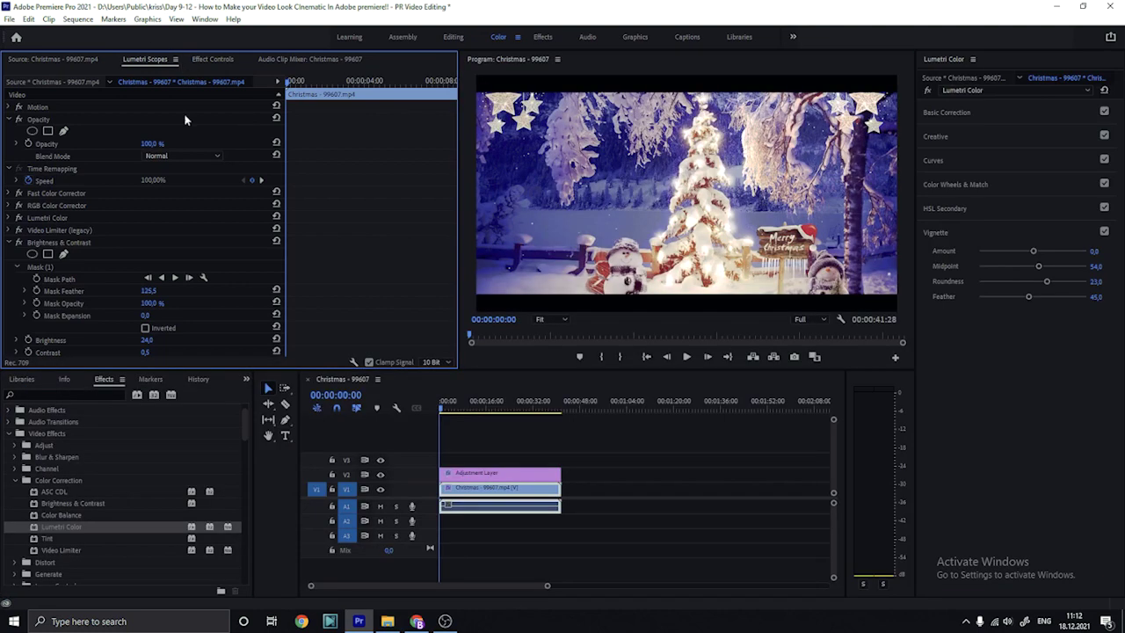
{"action": "left_click", "coordinate": [264, 61]}
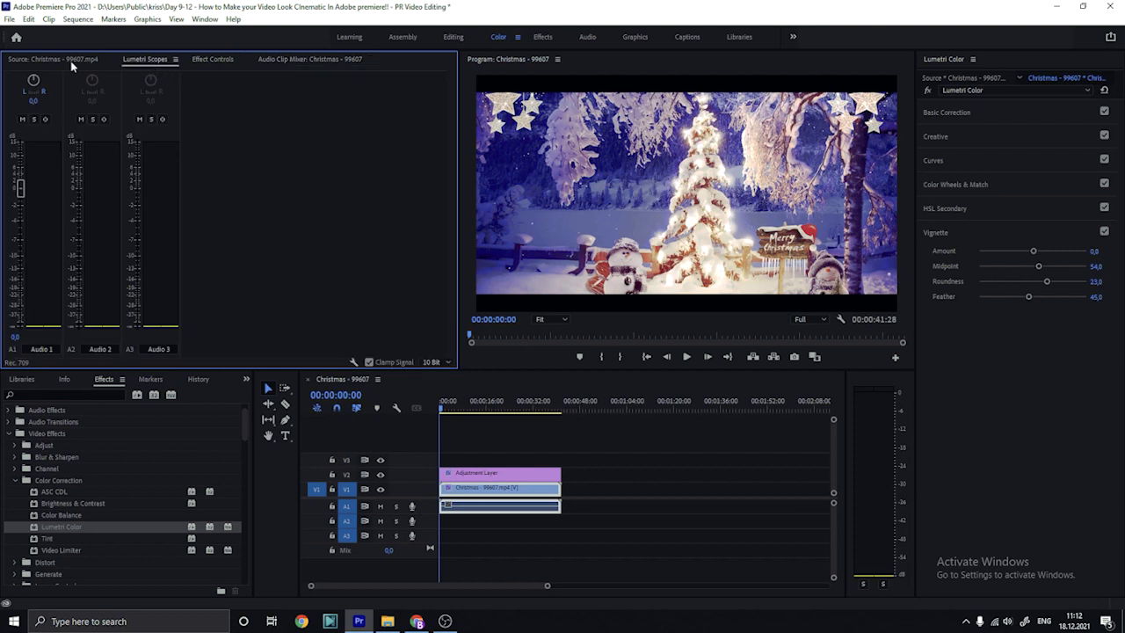
{"action": "left_click", "coordinate": [174, 60]}
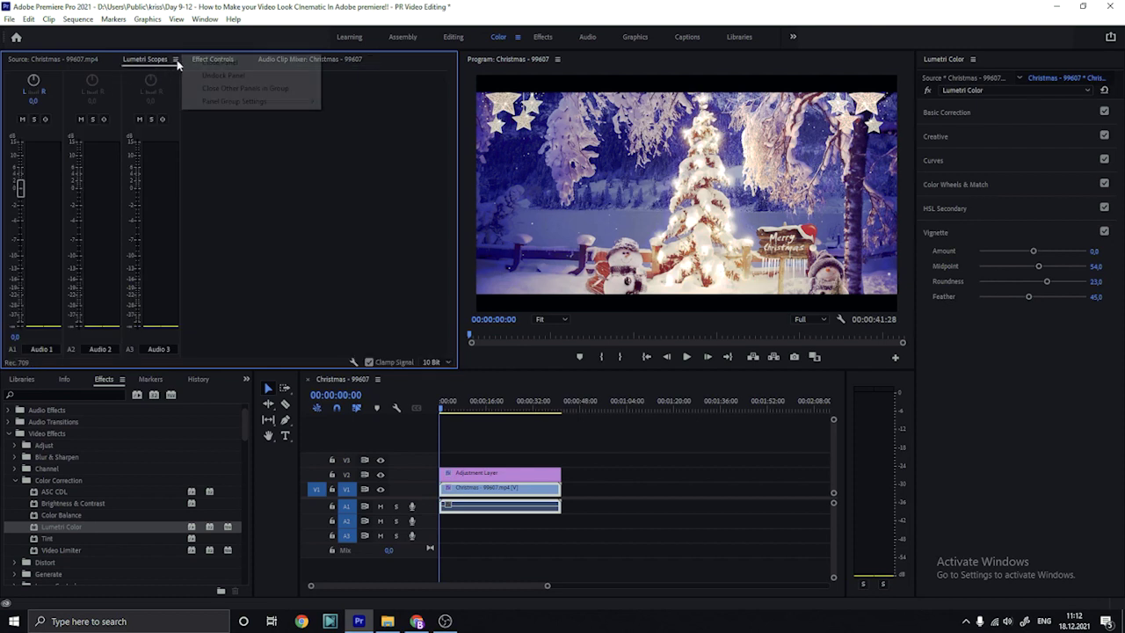
{"action": "left_click", "coordinate": [232, 155]}
{"action": "left_click", "coordinate": [77, 58]}
{"action": "left_click", "coordinate": [126, 61]}
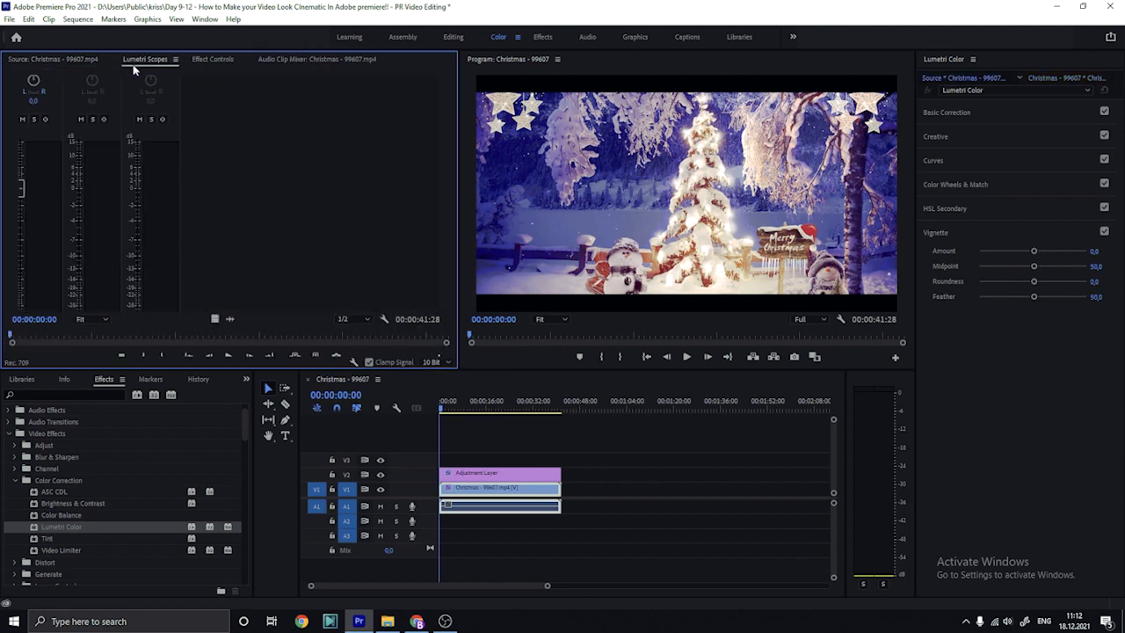
{"action": "key", "text": "grave"}
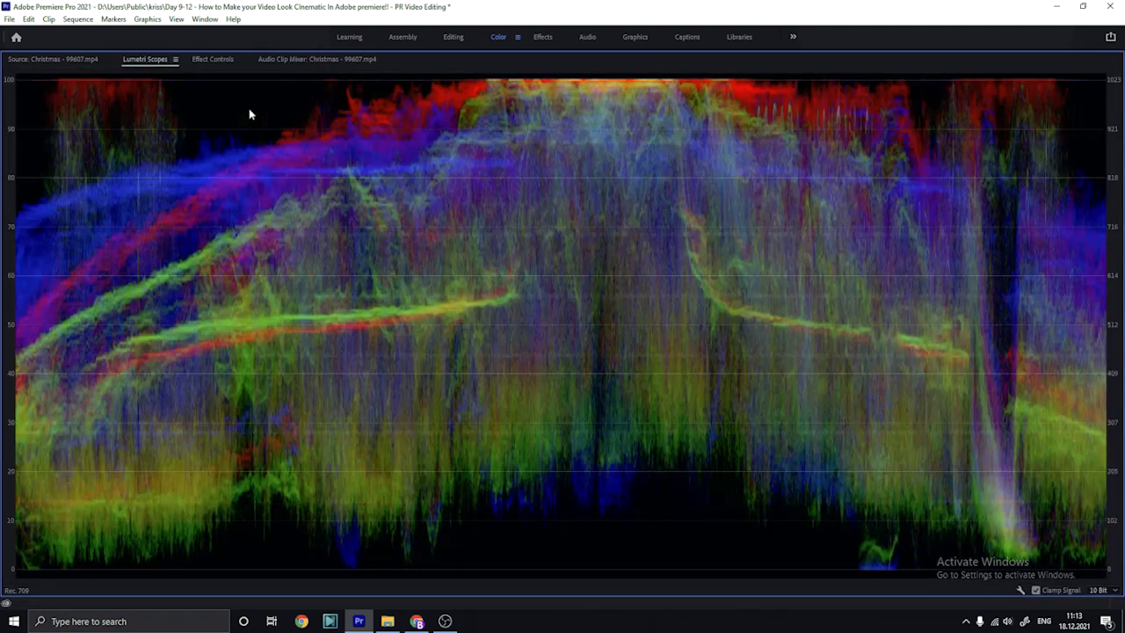
Switch the waveform from 10 Bit to HDR and play from 00:00:14:00
{"action": "double_click", "coordinate": [153, 60]}
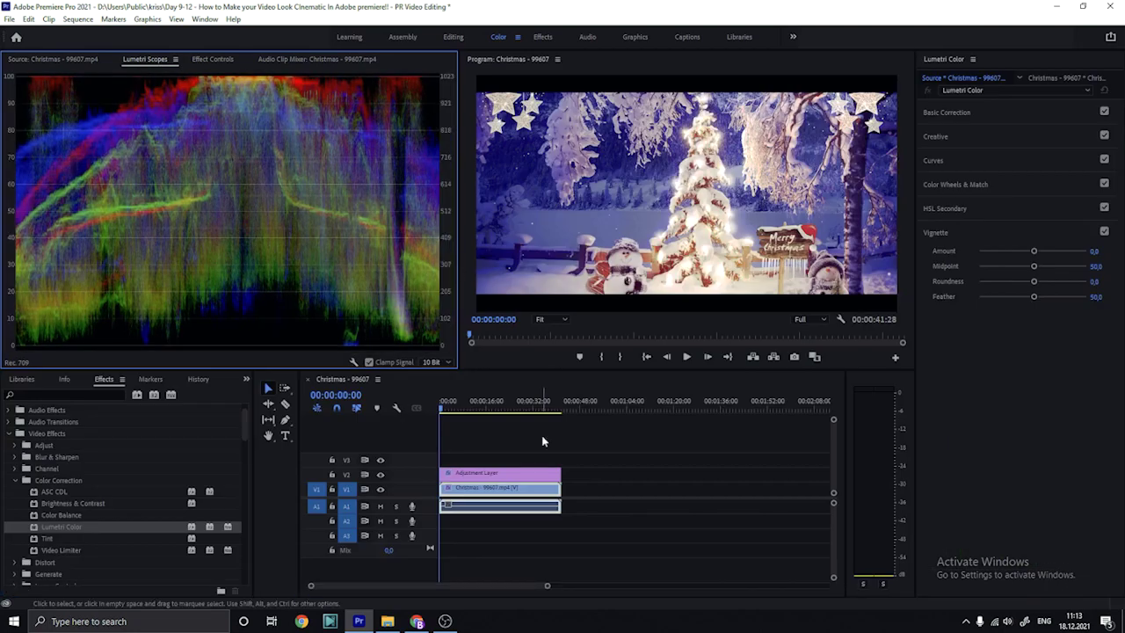
{"action": "left_click", "coordinate": [456, 409]}
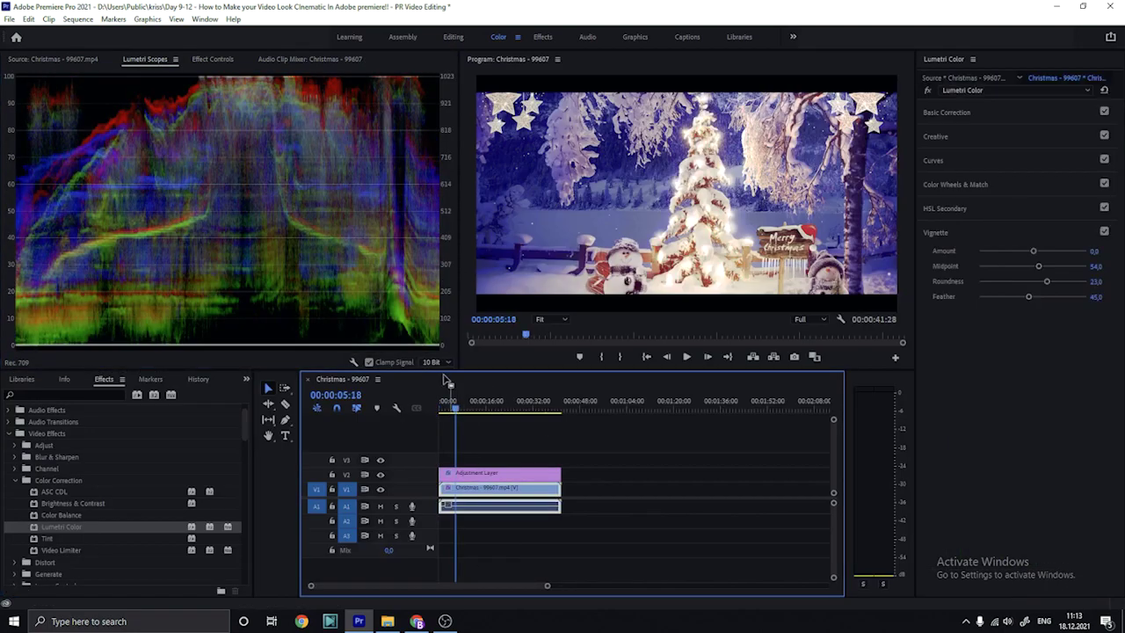
{"action": "left_click", "coordinate": [435, 361]}
{"action": "left_click", "coordinate": [437, 411]}
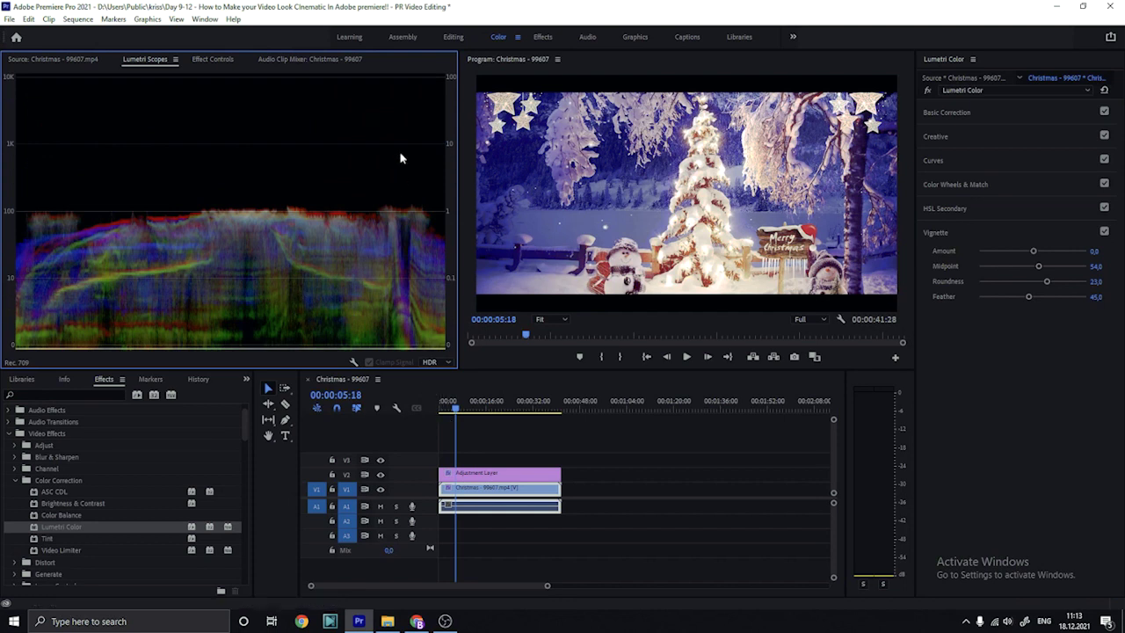
{"action": "left_click", "coordinate": [479, 409]}
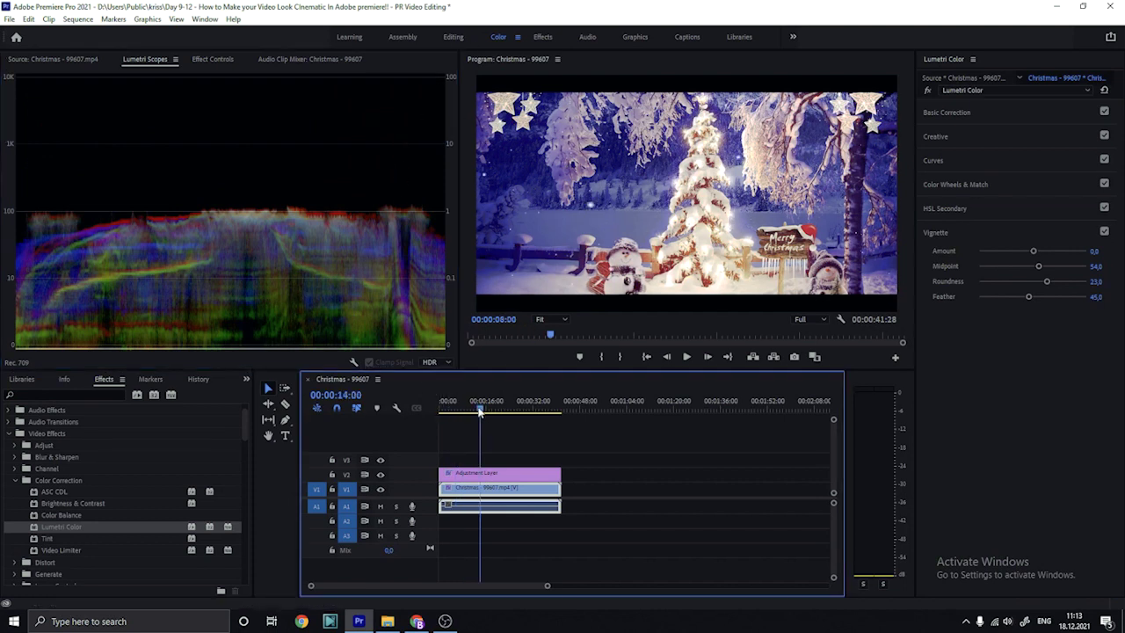
{"action": "key", "text": "space"}
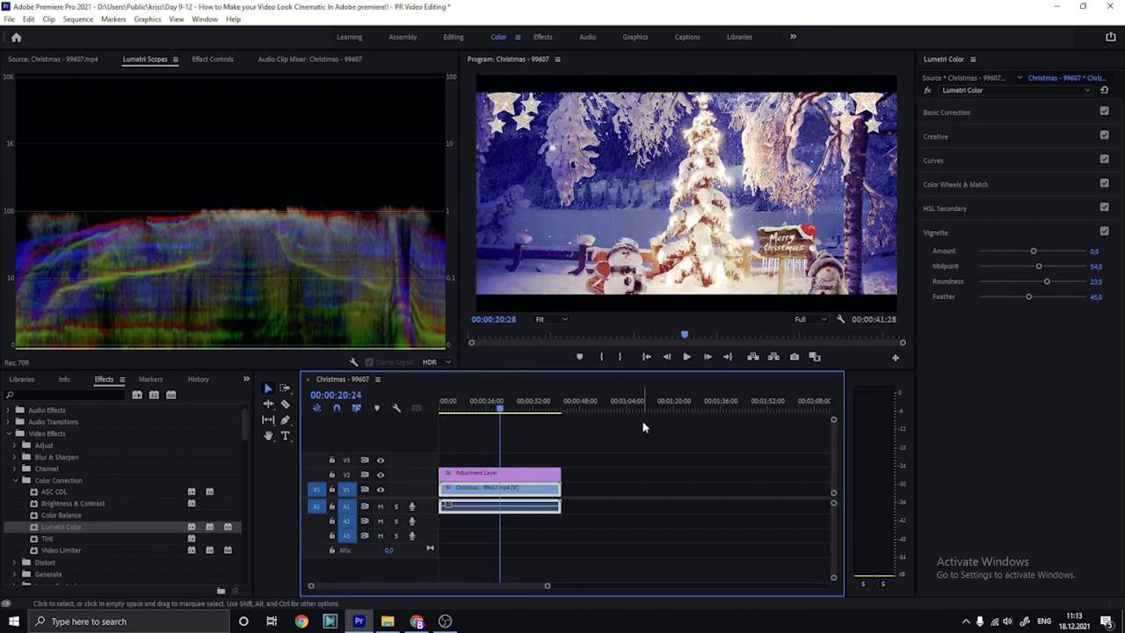
Expand HSL Secondary and set Refine Denoise to 50
{"action": "left_click", "coordinate": [964, 188]}
{"action": "left_click", "coordinate": [965, 188]}
{"action": "left_click", "coordinate": [967, 205]}
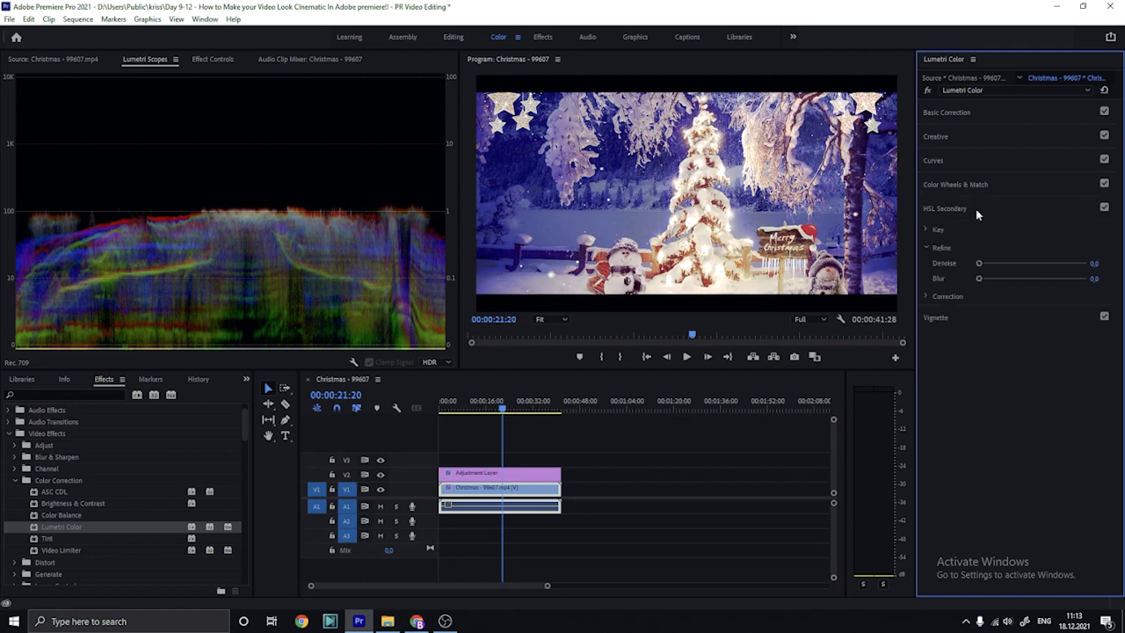
{"action": "mouse_move", "coordinate": [979, 264]}
{"action": "left_mouse_down"}
{"action": "mouse_move", "coordinate": [1093, 267]}
{"action": "mouse_move", "coordinate": [1006, 266]}
{"action": "left_mouse_up"}
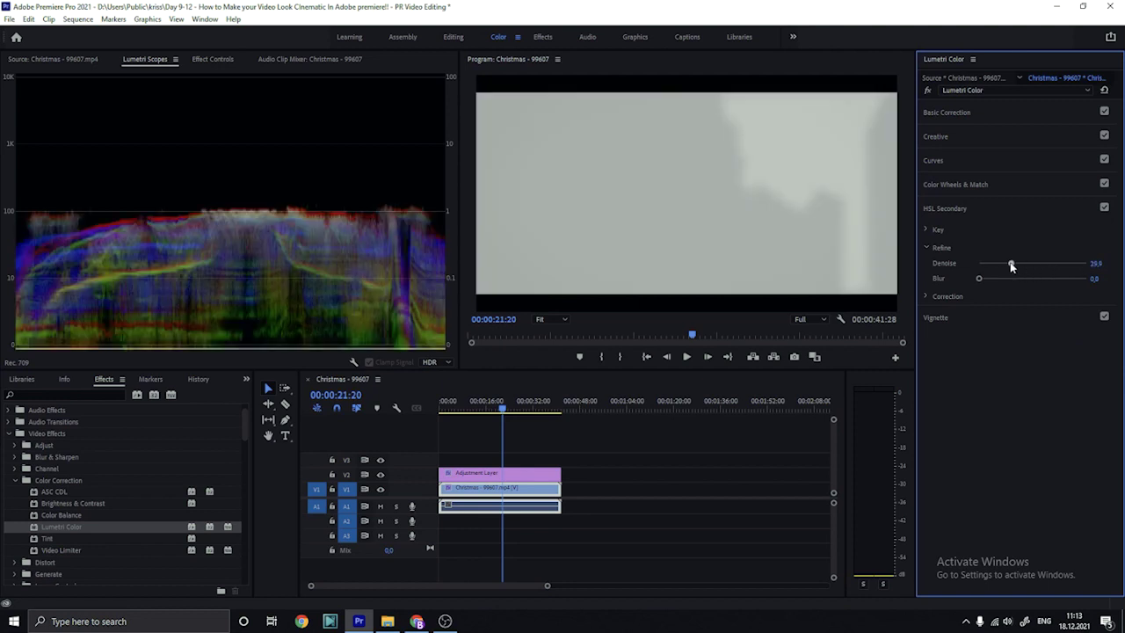
{"action": "left_click", "coordinate": [1103, 262]}
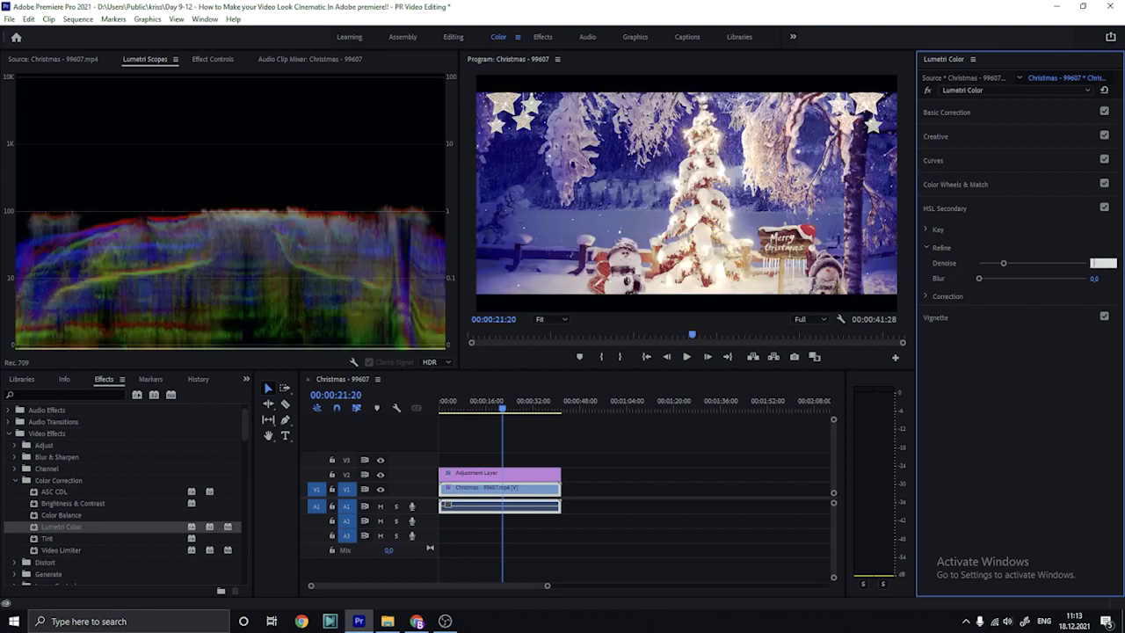
{"action": "type", "text": "50"}
{"action": "key", "text": "Return"}
Set the HSL Secondary Correction Sharpen to 15
{"action": "left_click", "coordinate": [925, 296]}
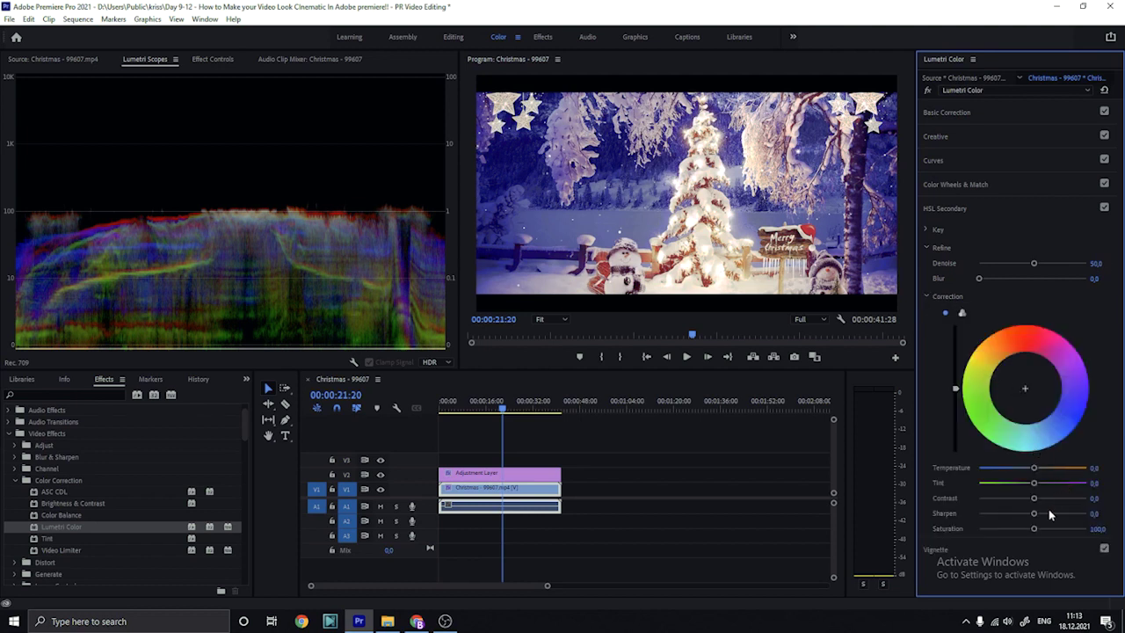
{"action": "mouse_move", "coordinate": [1034, 517]}
{"action": "left_mouse_down"}
{"action": "mouse_move", "coordinate": [1087, 517]}
{"action": "mouse_move", "coordinate": [1043, 517]}
{"action": "left_mouse_up"}
{"action": "left_click", "coordinate": [1101, 513]}
{"action": "type", "text": "15"}
{"action": "key", "text": "Return"}
Reset Tint to 0 and nudge the correction colour wheel off centre
{"action": "left_click_drag", "start_coordinate": [1033, 485], "coordinate": [1009, 488]}
{"action": "left_click_drag", "start_coordinate": [1009, 488], "coordinate": [1032, 488]}
{"action": "left_click", "coordinate": [1097, 482]}
{"action": "type", "text": "0"}
{"action": "key", "text": "Return"}
{"action": "mouse_move", "coordinate": [1025, 388]}
{"action": "left_mouse_down"}
{"action": "mouse_move", "coordinate": [1049, 403]}
{"action": "mouse_move", "coordinate": [990, 425]}
{"action": "mouse_move", "coordinate": [1029, 383]}
{"action": "left_mouse_up"}
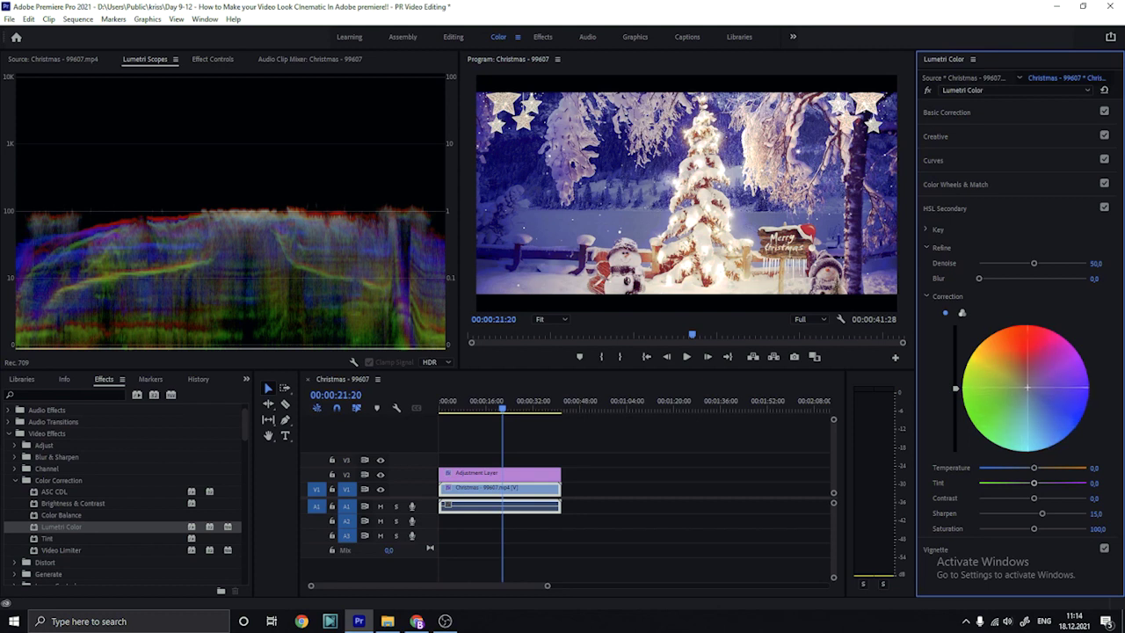
Darken the correction lightness and fine-tune the single colour wheel balance
{"action": "left_click", "coordinate": [960, 315]}
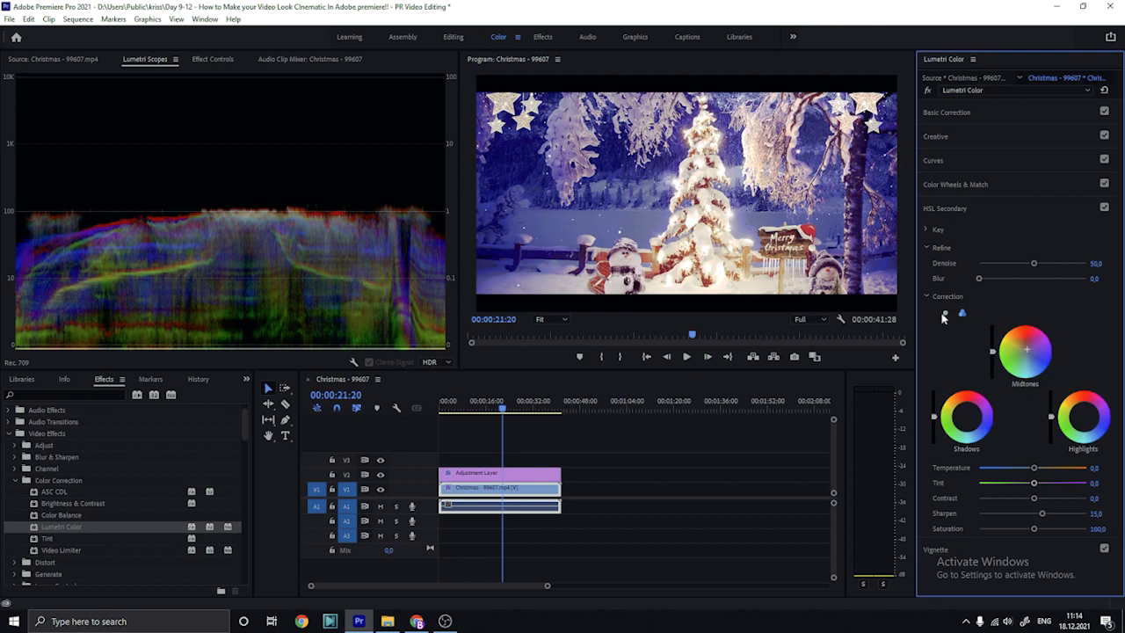
{"action": "left_click", "coordinate": [945, 314]}
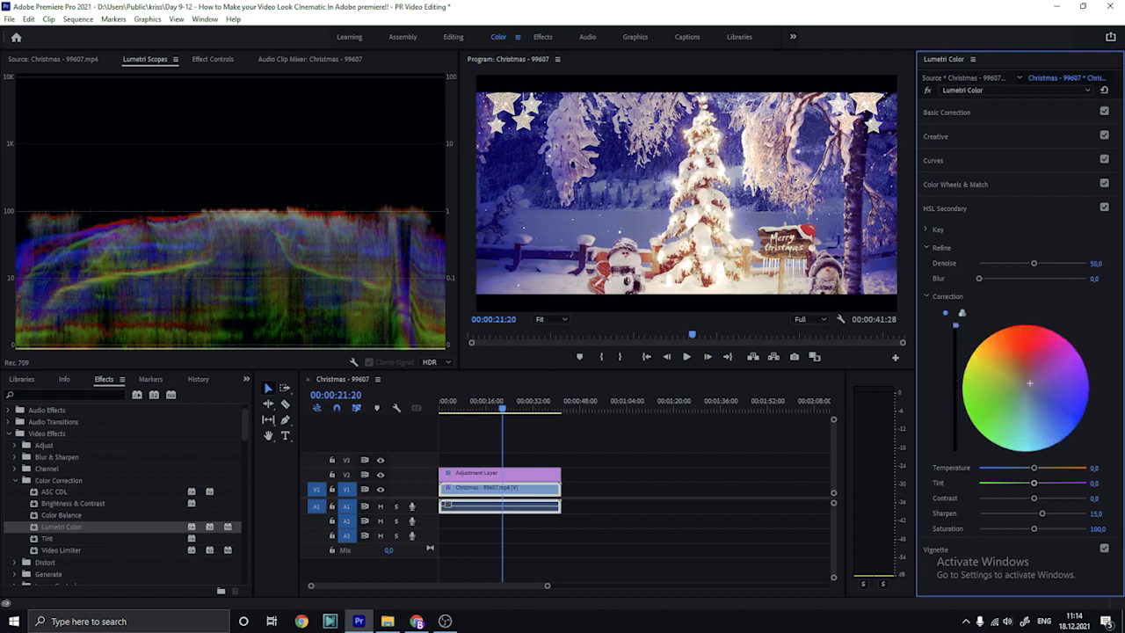
{"action": "left_click_drag", "start_coordinate": [955, 326], "coordinate": [956, 376]}
{"action": "mouse_move", "coordinate": [1028, 384]}
{"action": "left_mouse_down"}
{"action": "mouse_move", "coordinate": [1027, 394]}
{"action": "mouse_move", "coordinate": [1039, 384]}
{"action": "mouse_move", "coordinate": [1023, 392]}
{"action": "left_mouse_up"}
{"action": "left_click_drag", "start_coordinate": [1023, 392], "coordinate": [1022, 390]}
Collapse the Refine and HSL Secondary sections
{"action": "left_click", "coordinate": [926, 248]}
{"action": "left_click", "coordinate": [994, 208]}
{"action": "left_click", "coordinate": [994, 208]}
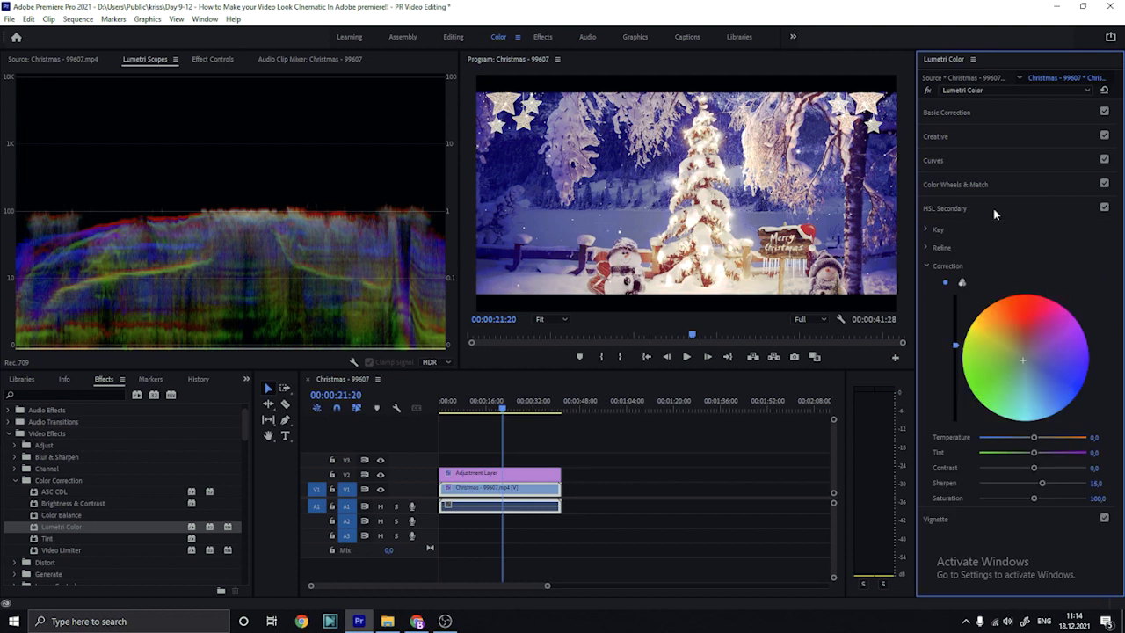
{"action": "left_click", "coordinate": [994, 208]}
Expand Creative and raise the SL CROSS HDR Intensity to 150, then 163.5
{"action": "left_click", "coordinate": [966, 137]}
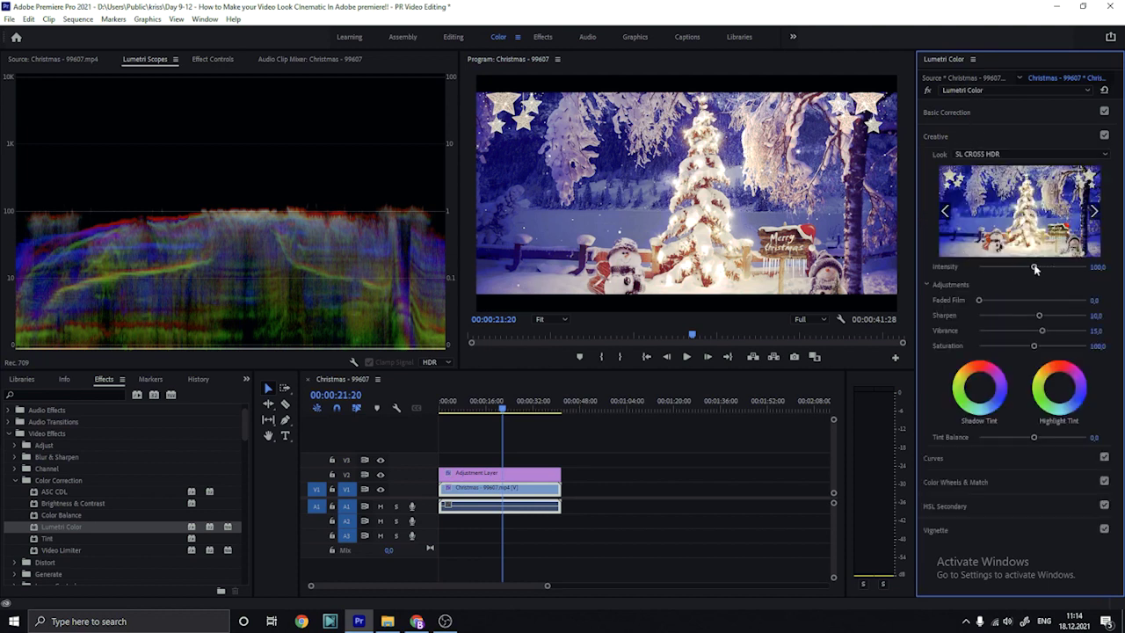
{"action": "left_click_drag", "start_coordinate": [1033, 267], "coordinate": [1081, 271]}
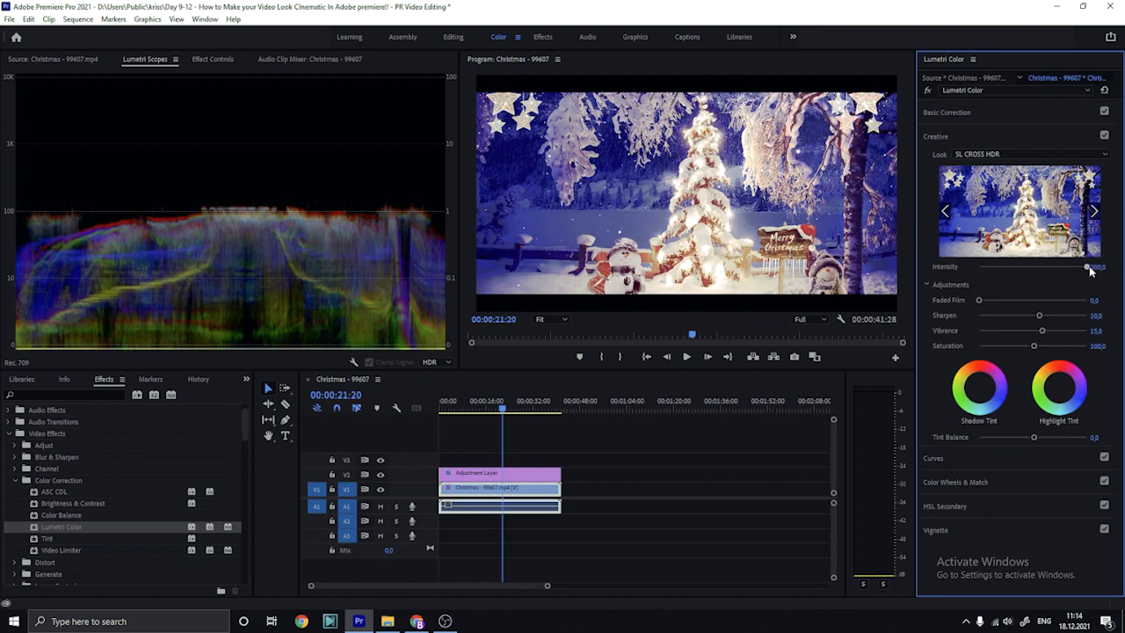
{"action": "left_click", "coordinate": [1099, 266]}
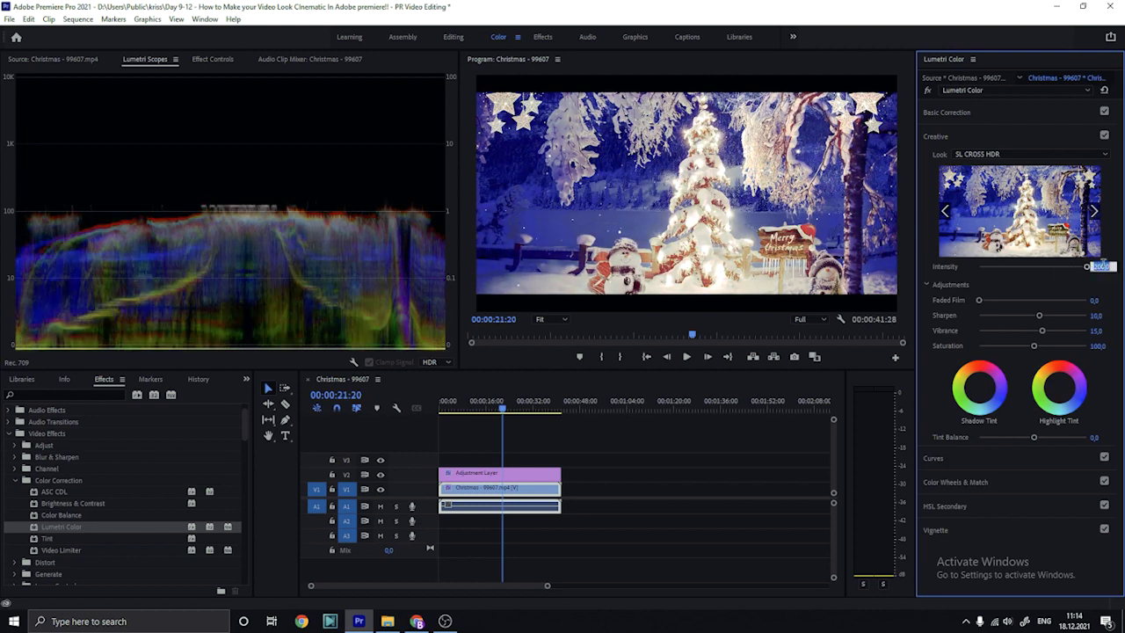
{"action": "key", "text": "BackSpace"}
{"action": "type", "text": "150"}
{"action": "key", "text": "Return"}
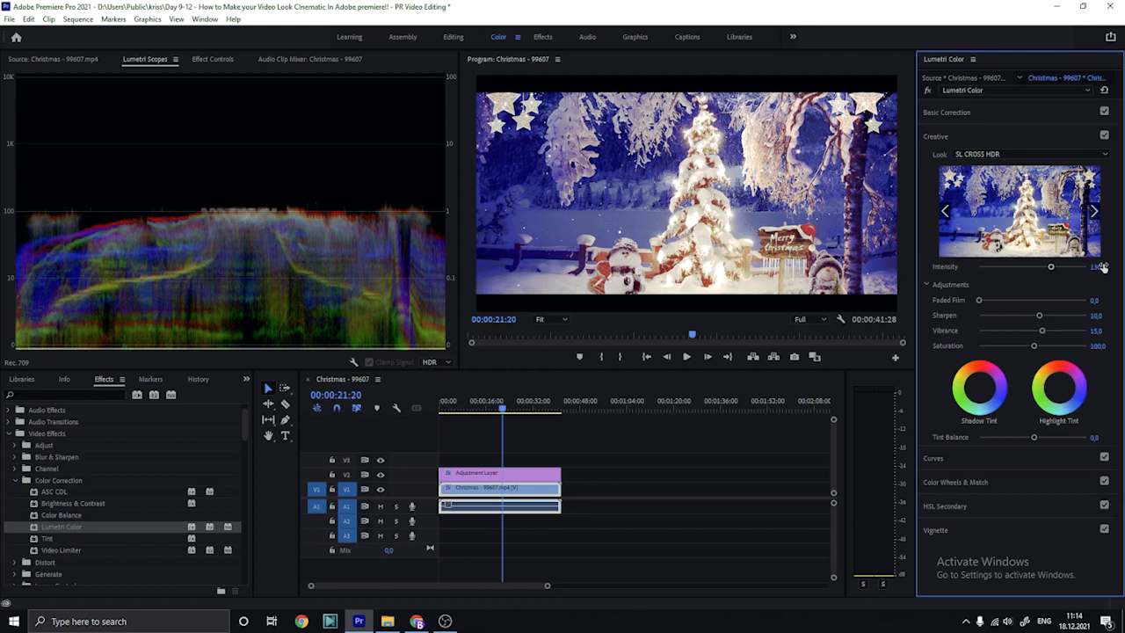
{"action": "left_click", "coordinate": [1100, 266]}
{"action": "type", "text": "165"}
{"action": "key", "text": "Return"}
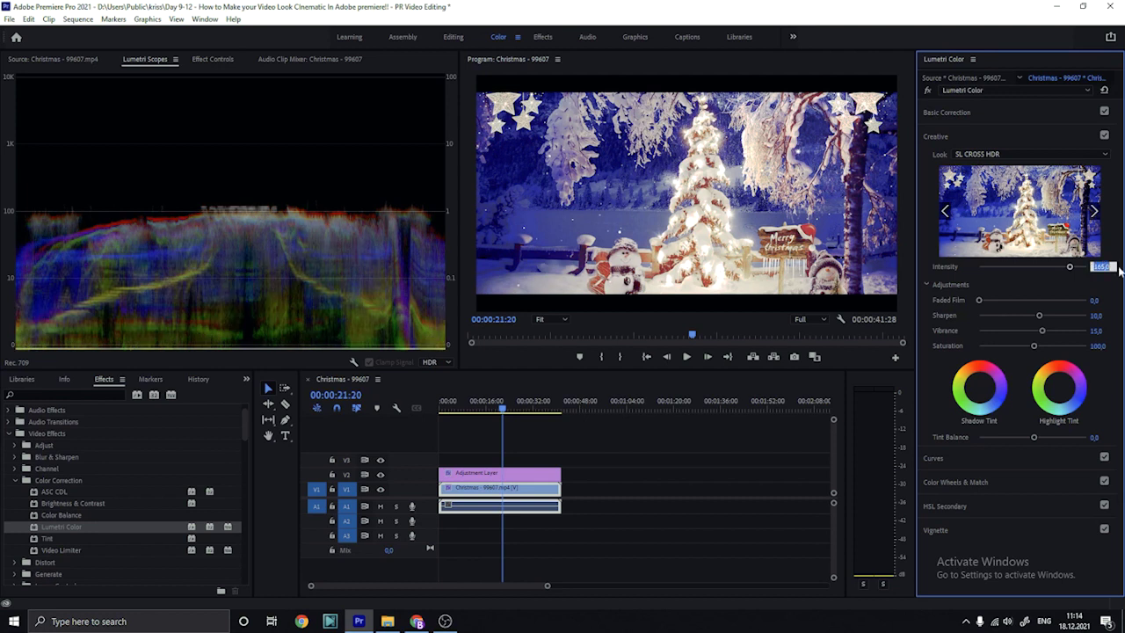
{"action": "left_click", "coordinate": [1100, 266]}
{"action": "key", "text": "Return"}
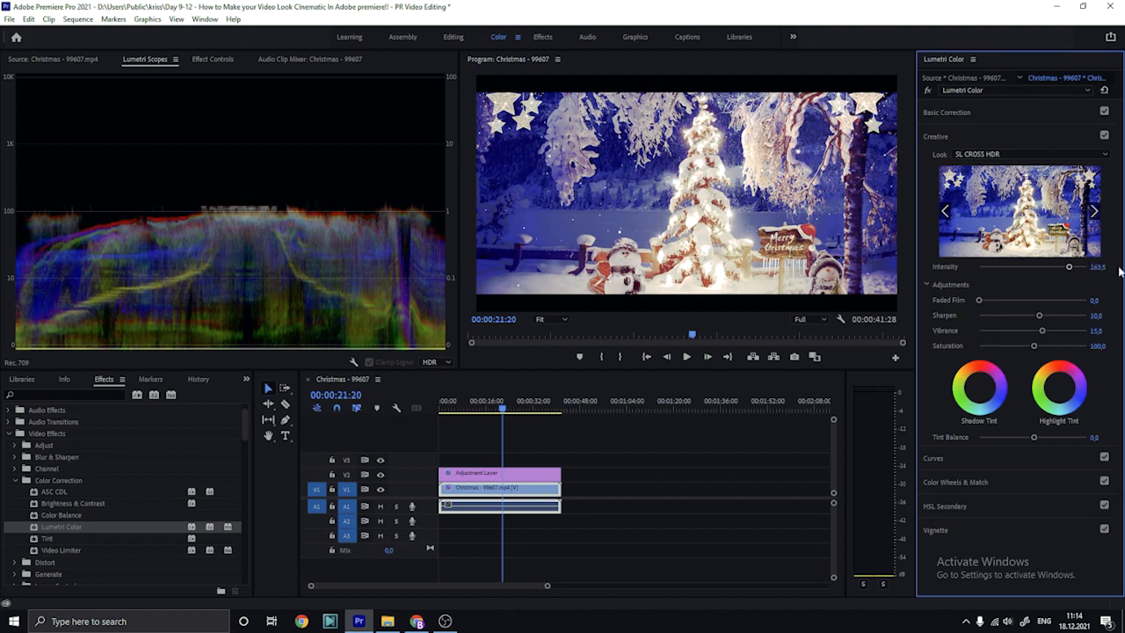
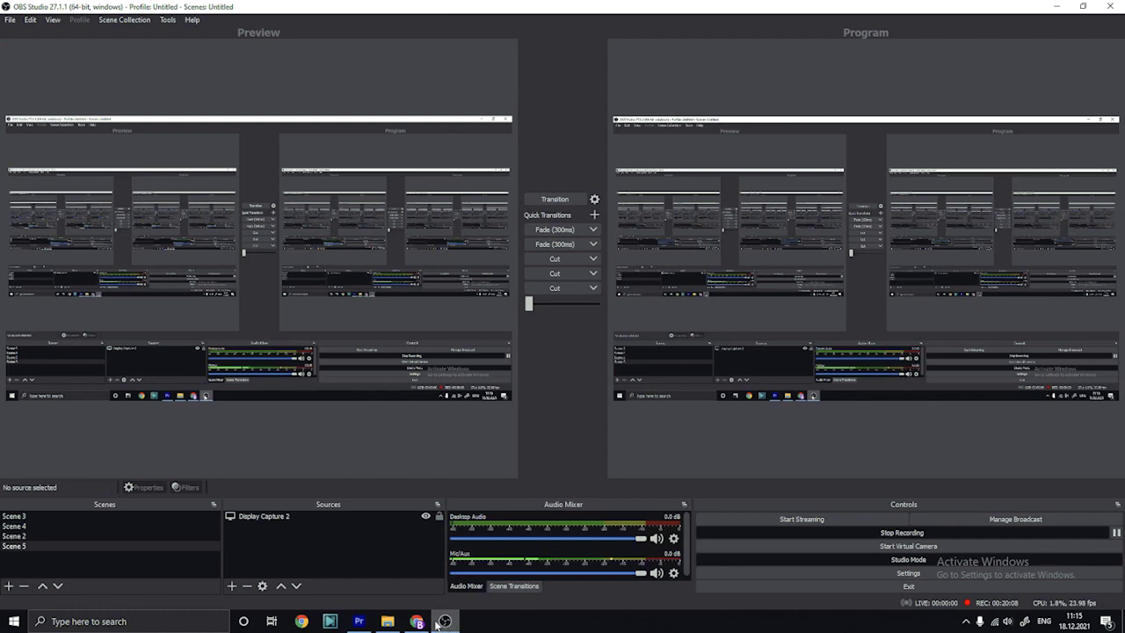
Expand Basic Correction and preview the AlexaV3_K5S1_LogC2Video_Rec709_EE, Phantom_Rec709_Gamma and ARRI_Universal_HD input LUTs
{"action": "left_click", "coordinate": [359, 621]}
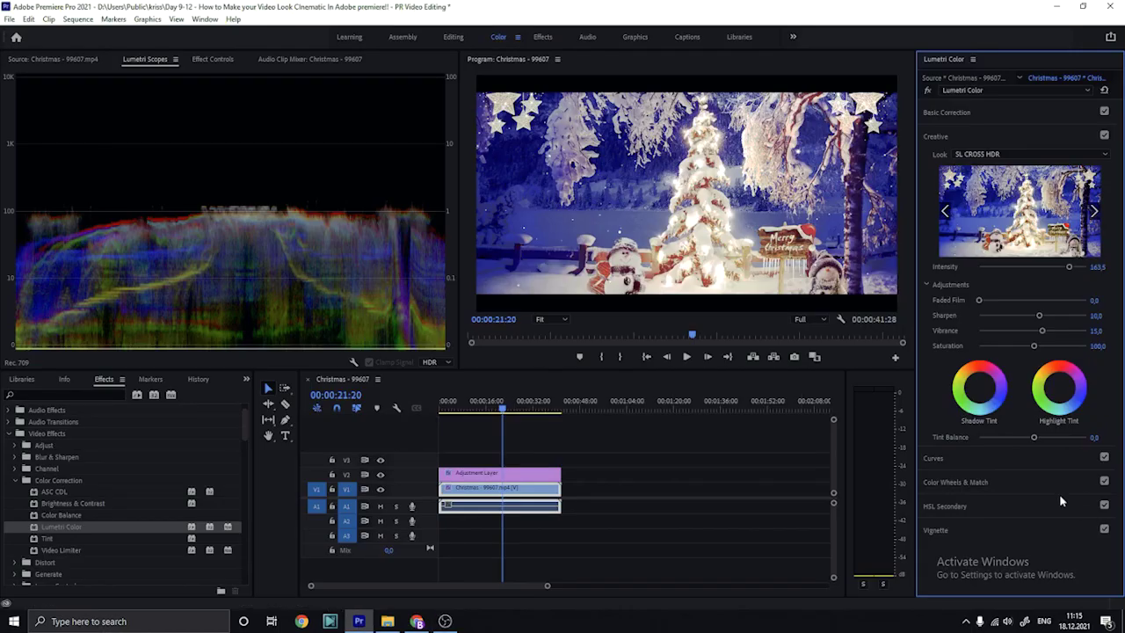
{"action": "left_click", "coordinate": [958, 134]}
{"action": "left_click", "coordinate": [979, 110]}
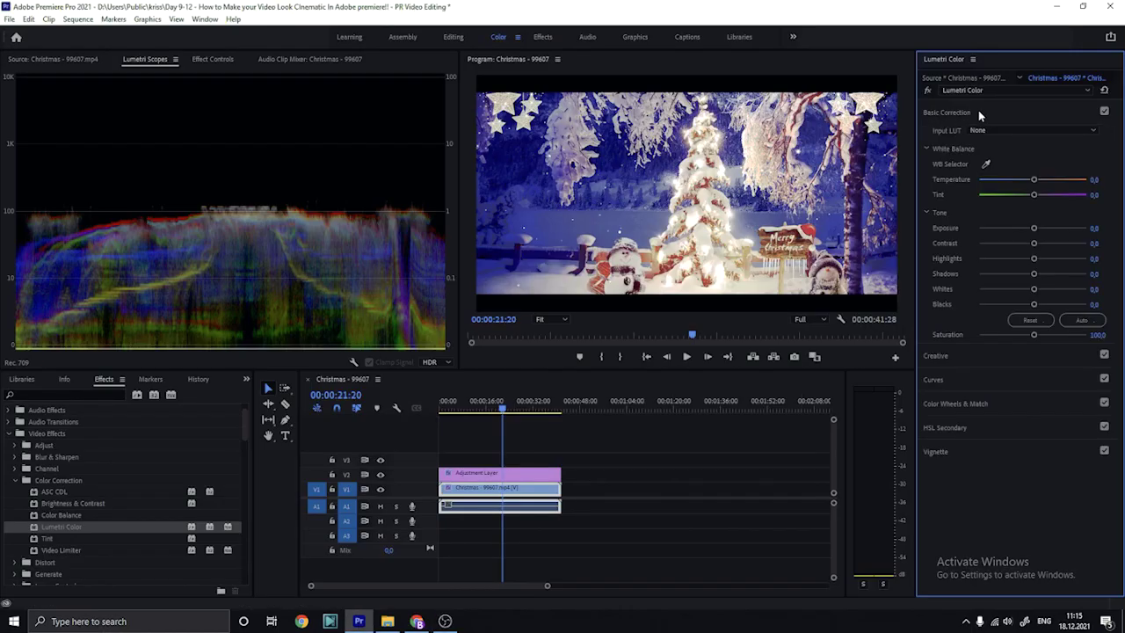
{"action": "left_click", "coordinate": [987, 132]}
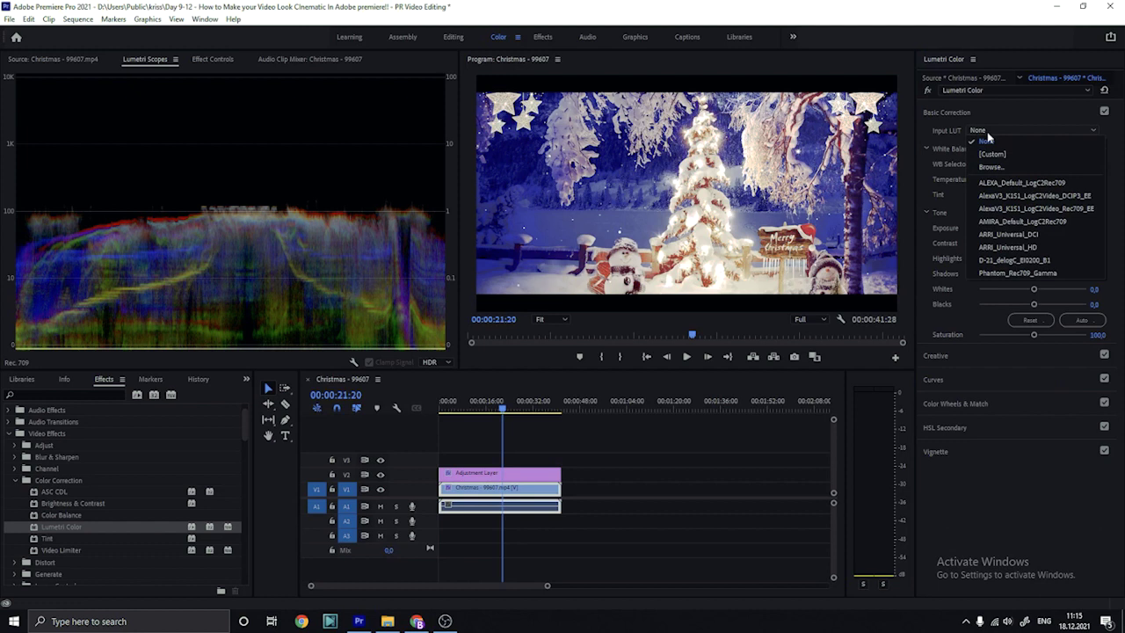
{"action": "left_click", "coordinate": [1053, 210]}
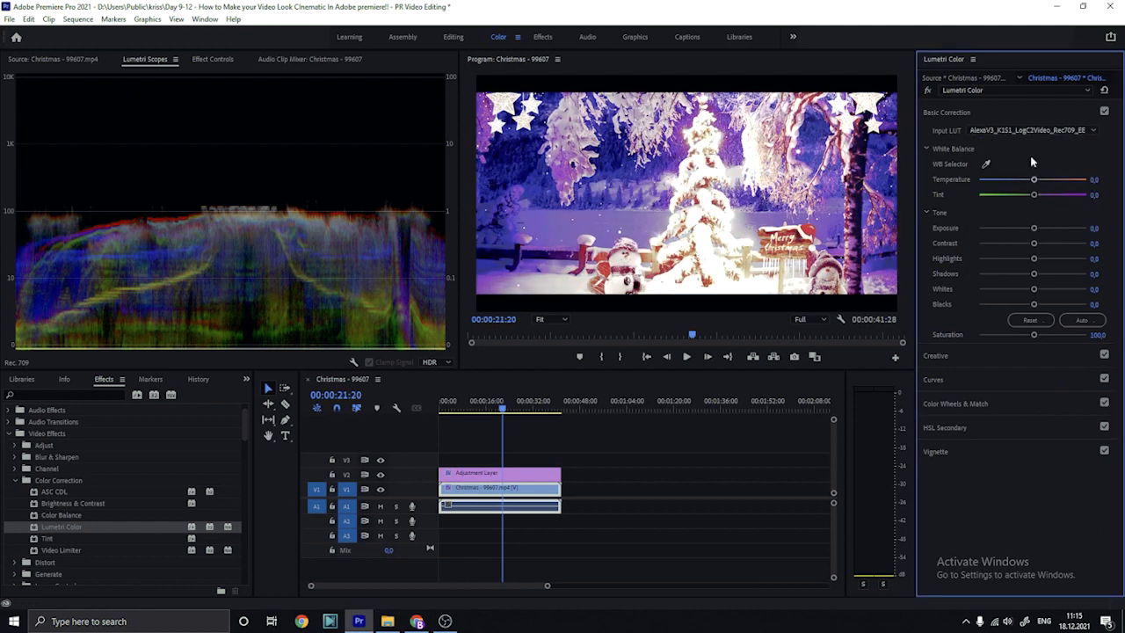
{"action": "left_click", "coordinate": [1025, 130]}
{"action": "left_click", "coordinate": [1032, 274]}
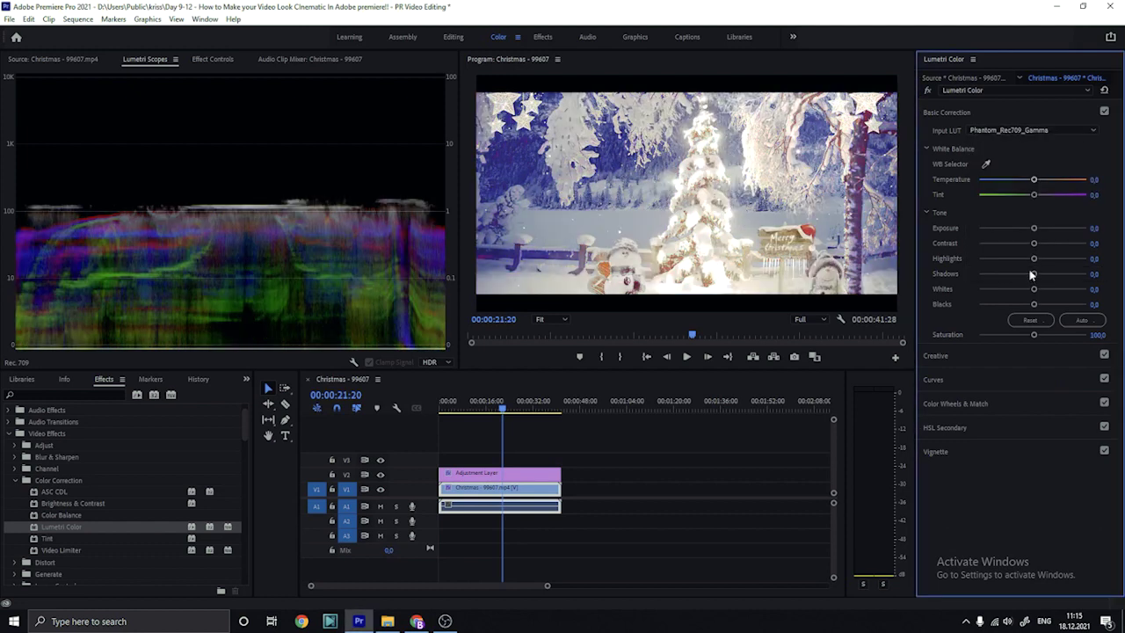
{"action": "left_click", "coordinate": [1015, 126]}
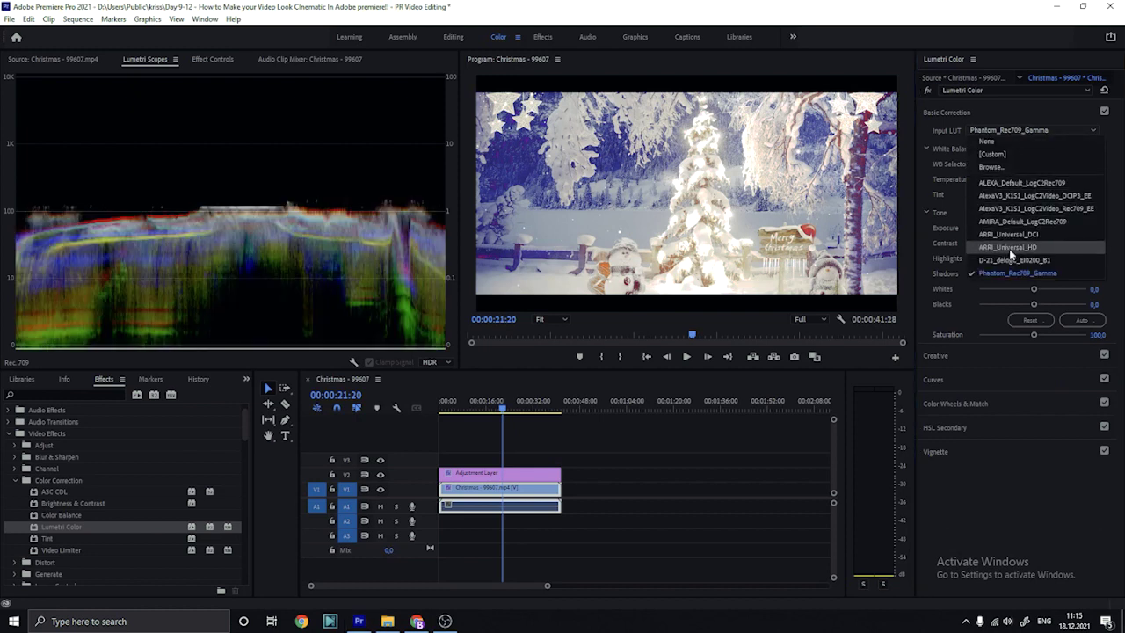
{"action": "left_click", "coordinate": [1004, 239]}
Preview the ALEXA_Default_LogC2Rec709, AMIRA_Default_LogC2Rec709 and D-21_delogC_EI0200_B1 input LUTs
{"action": "left_click", "coordinate": [1002, 133]}
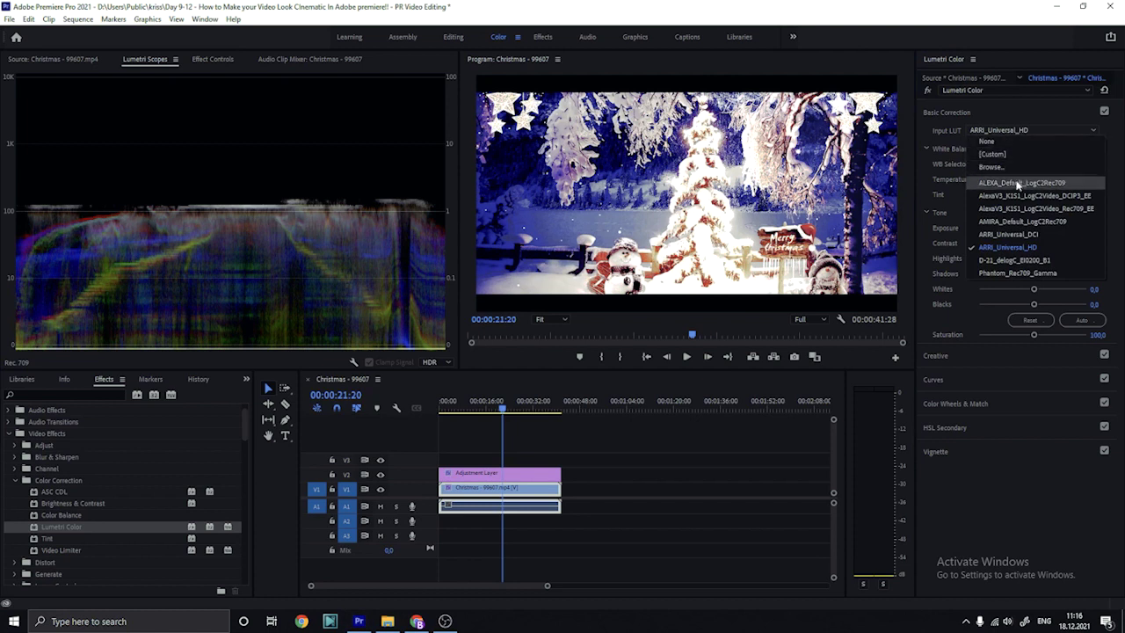
{"action": "left_click", "coordinate": [1017, 185]}
{"action": "left_click", "coordinate": [1015, 132]}
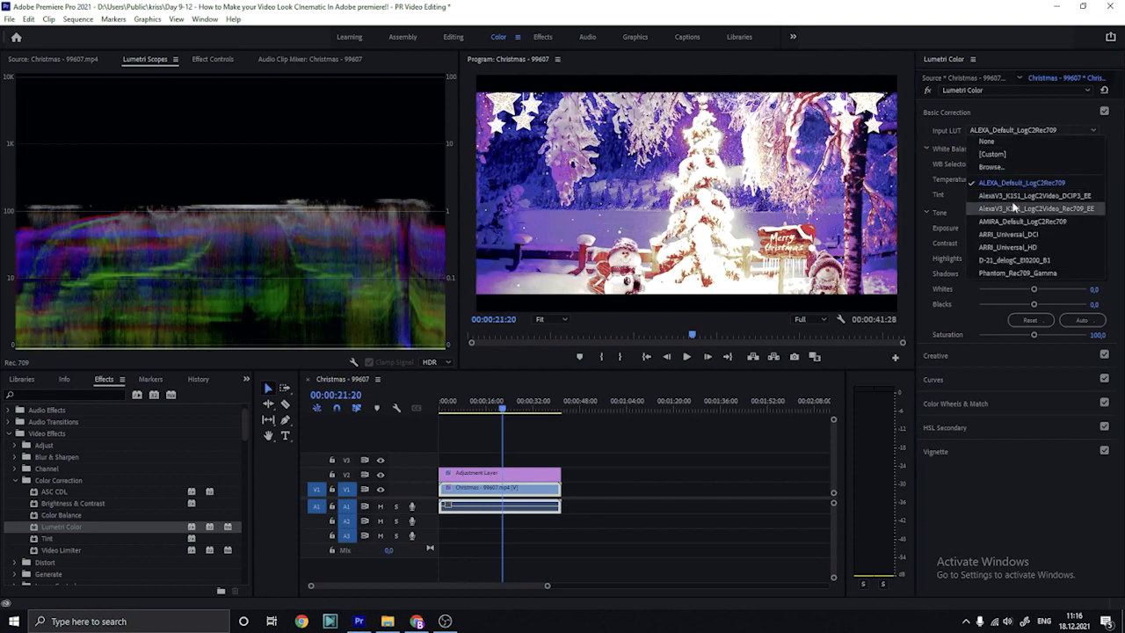
{"action": "left_click", "coordinate": [1013, 222]}
{"action": "left_click", "coordinate": [1019, 130]}
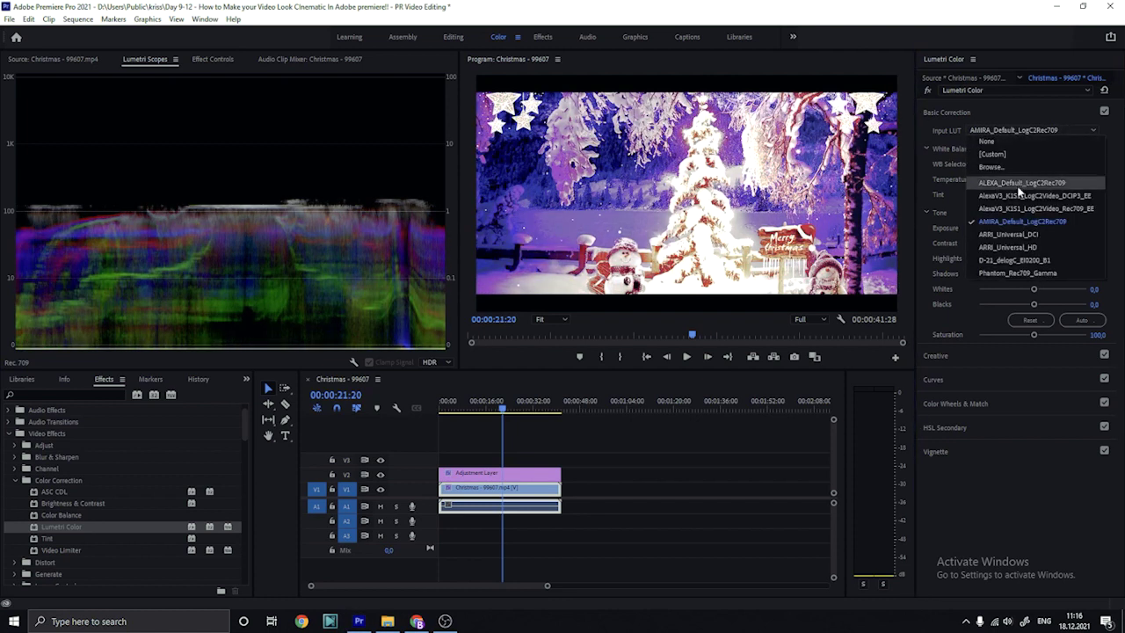
{"action": "left_click", "coordinate": [1018, 261]}
Cancel browsing for a custom LUT file and set the Input LUT to None
{"action": "left_click", "coordinate": [1010, 132]}
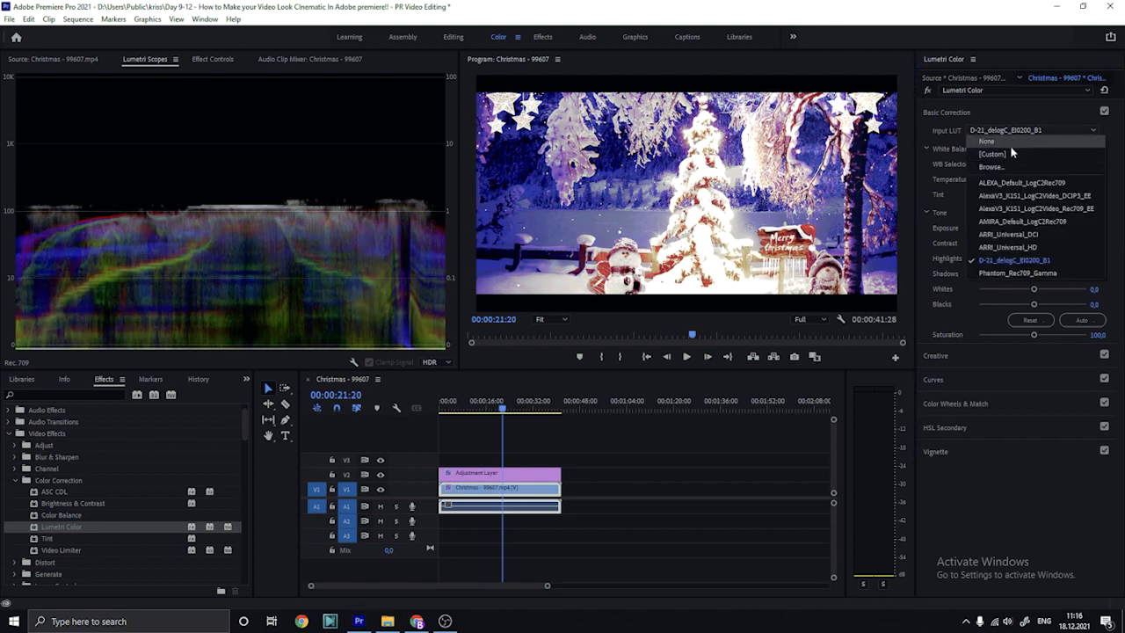
{"action": "left_click", "coordinate": [1006, 156]}
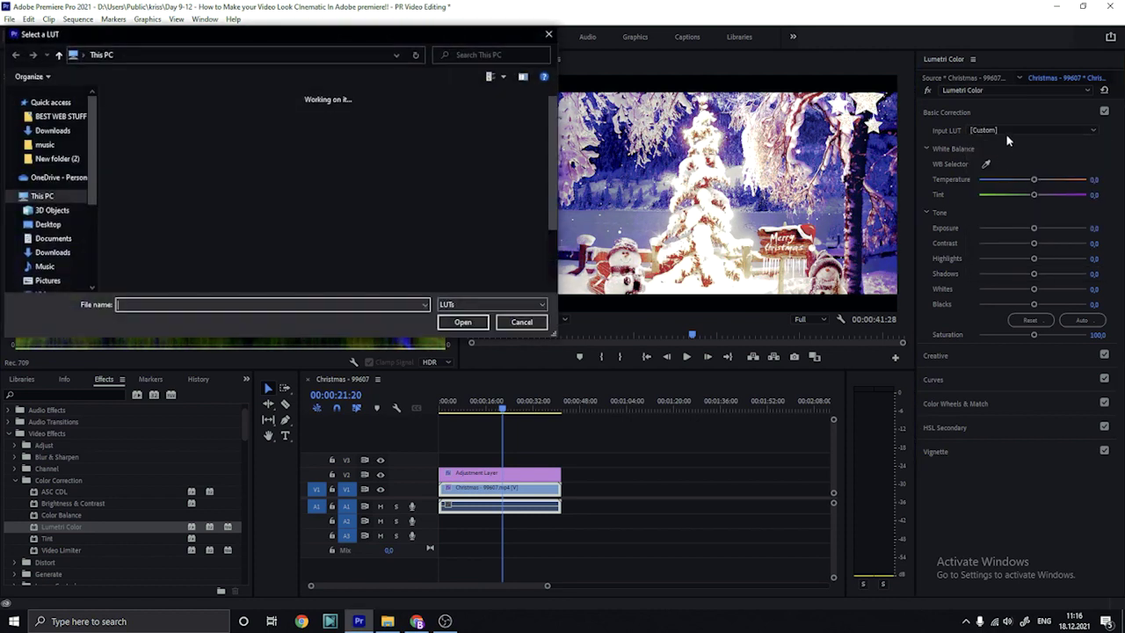
{"action": "left_click", "coordinate": [532, 322]}
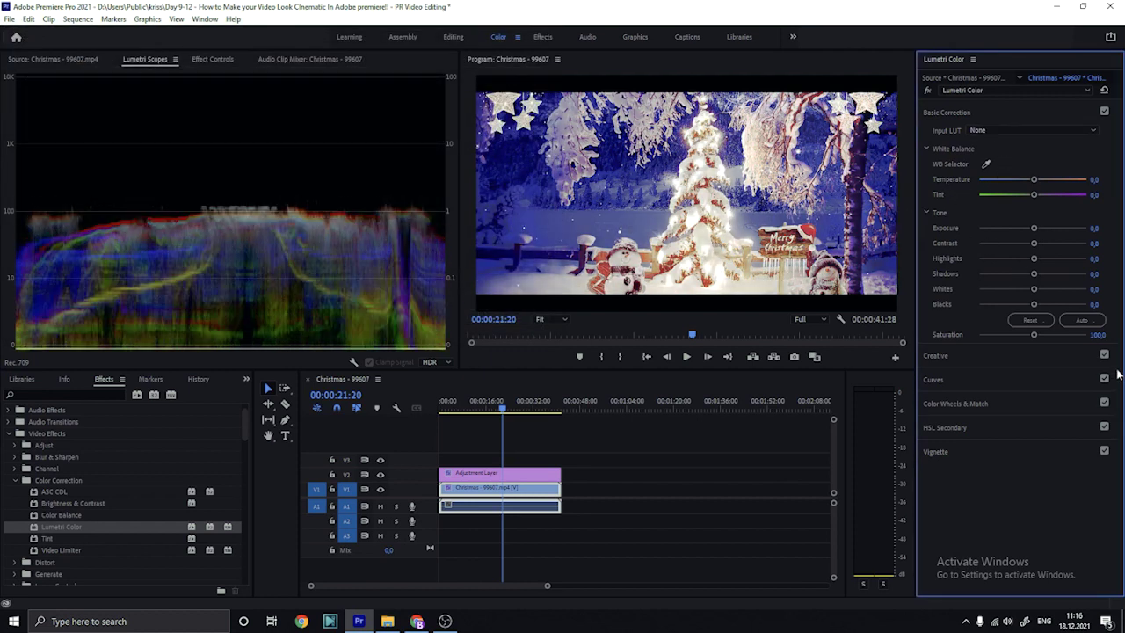
Experiment with Shadows and Blacks, then apply Auto tone, leaving both at -13.0
{"action": "left_click_drag", "start_coordinate": [1034, 275], "coordinate": [1006, 277]}
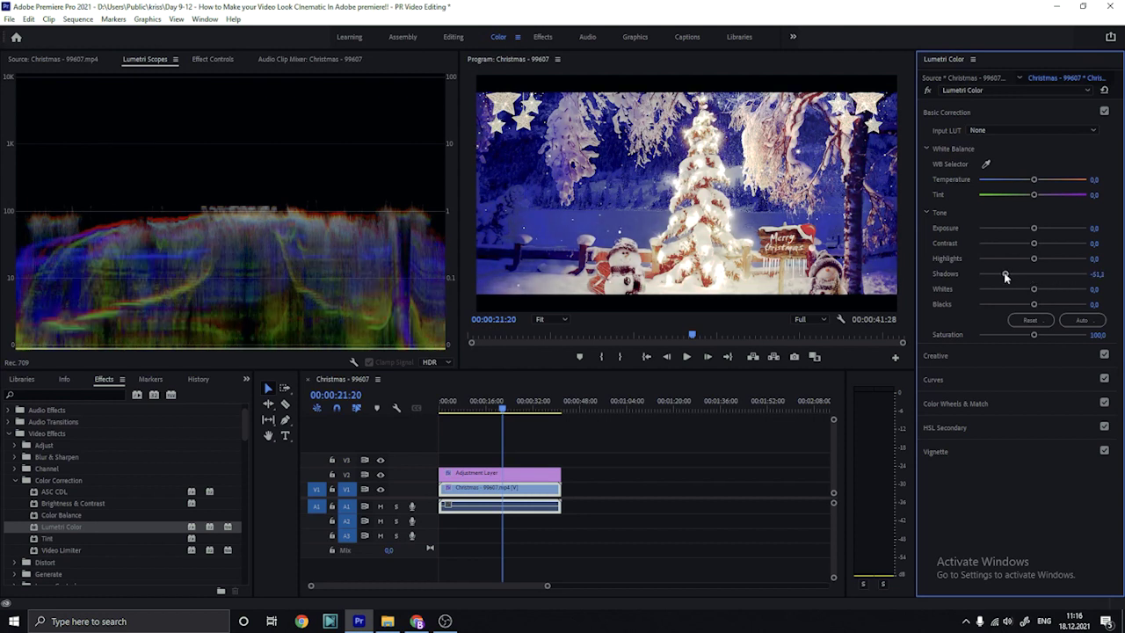
{"action": "left_click", "coordinate": [1099, 273]}
{"action": "key", "text": "BackSpace"}
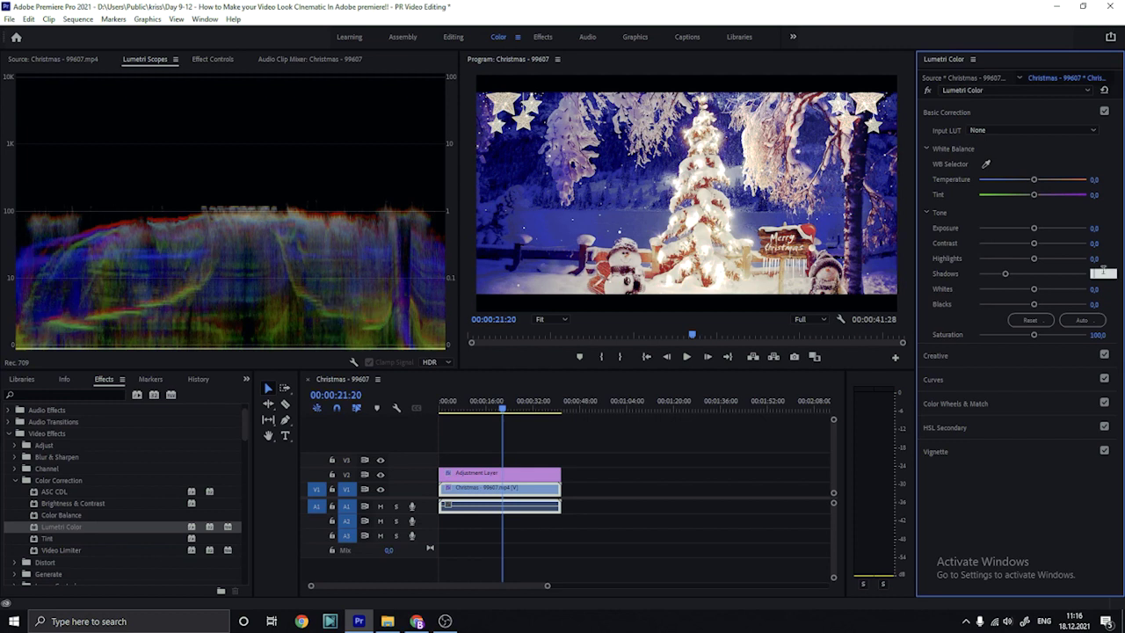
{"action": "type", "text": "45"}
{"action": "key", "text": "Return"}
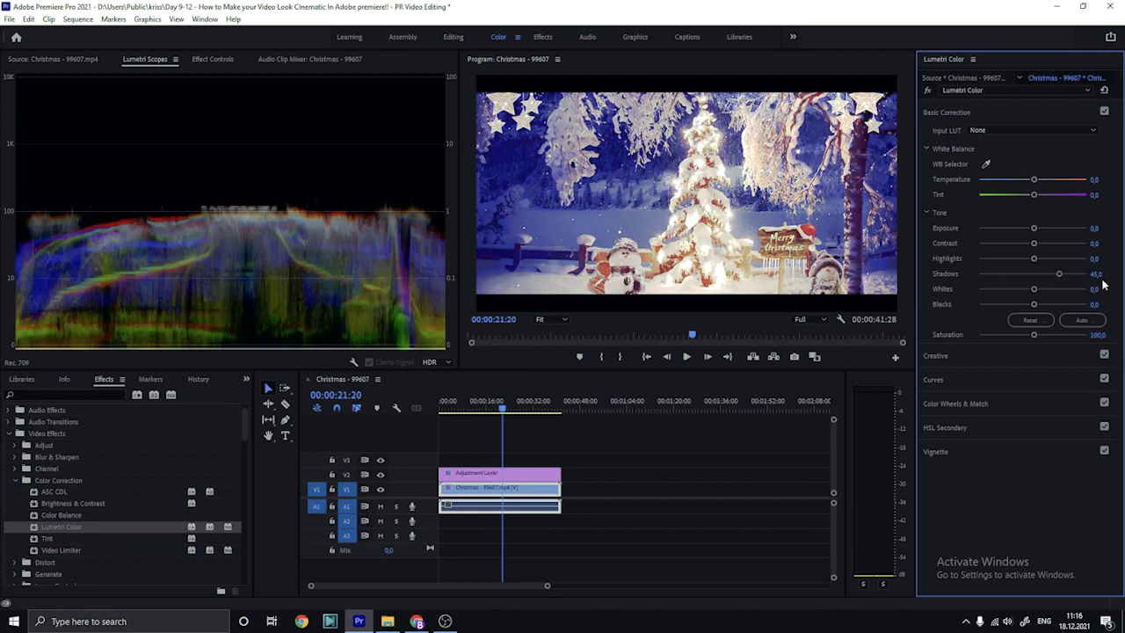
{"action": "left_click", "coordinate": [1097, 273]}
{"action": "type", "text": "0"}
{"action": "key", "text": "Return"}
{"action": "left_click", "coordinate": [1102, 273]}
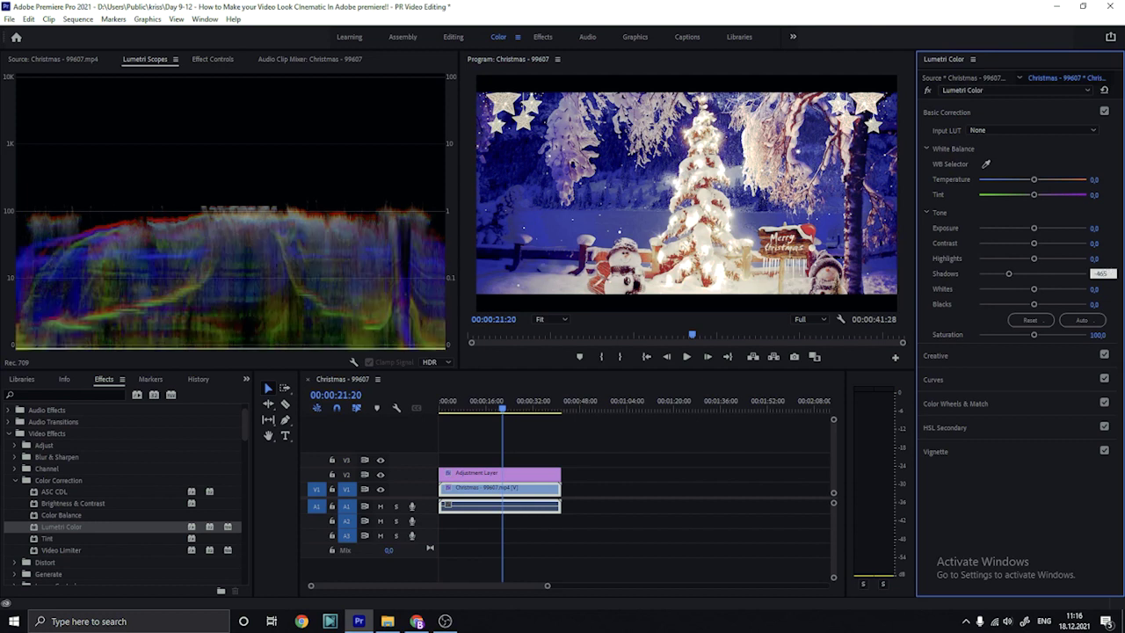
{"action": "key", "text": "Return"}
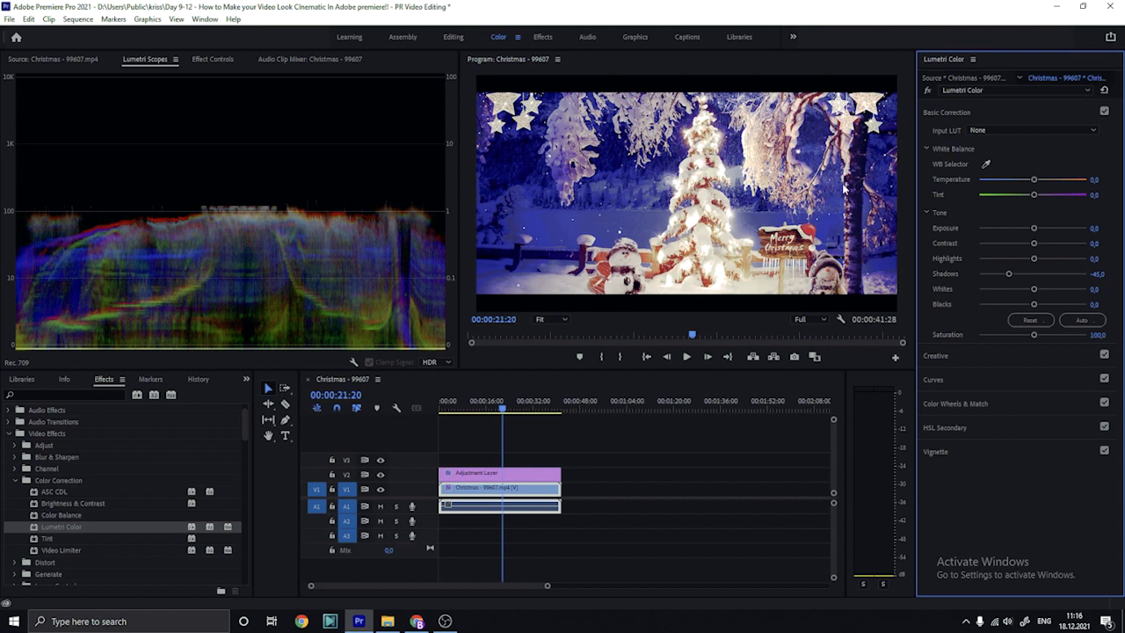
{"action": "mouse_move", "coordinate": [1036, 307]}
{"action": "left_mouse_down"}
{"action": "mouse_move", "coordinate": [1016, 307]}
{"action": "mouse_move", "coordinate": [1088, 304]}
{"action": "left_mouse_up"}
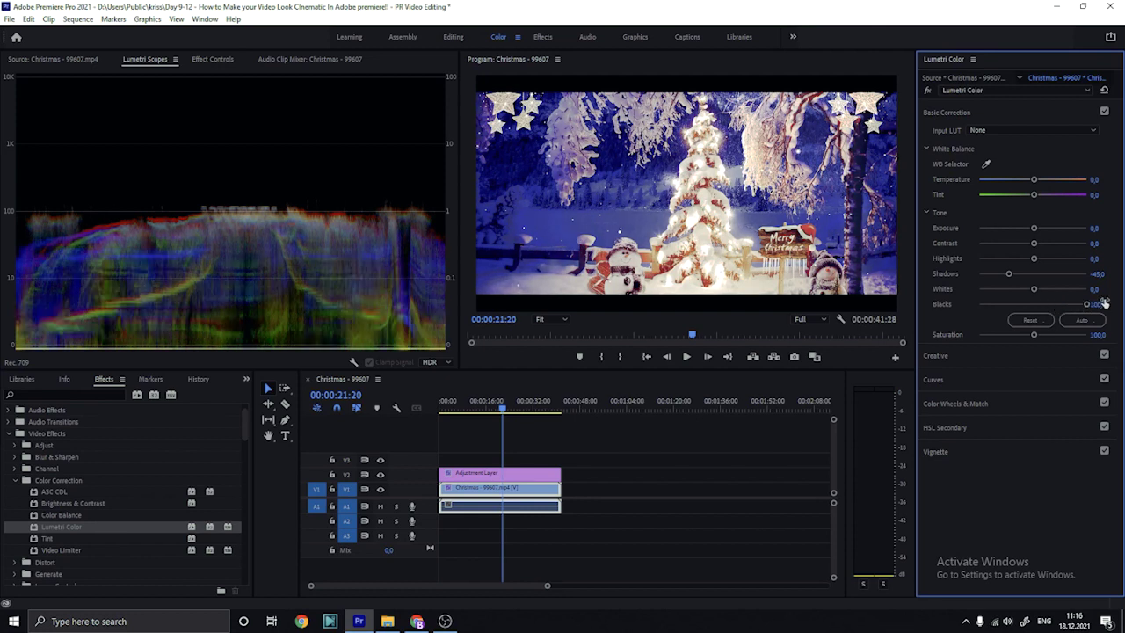
{"action": "left_click_drag", "start_coordinate": [1087, 305], "coordinate": [1051, 310]}
{"action": "left_click", "coordinate": [1082, 321]}
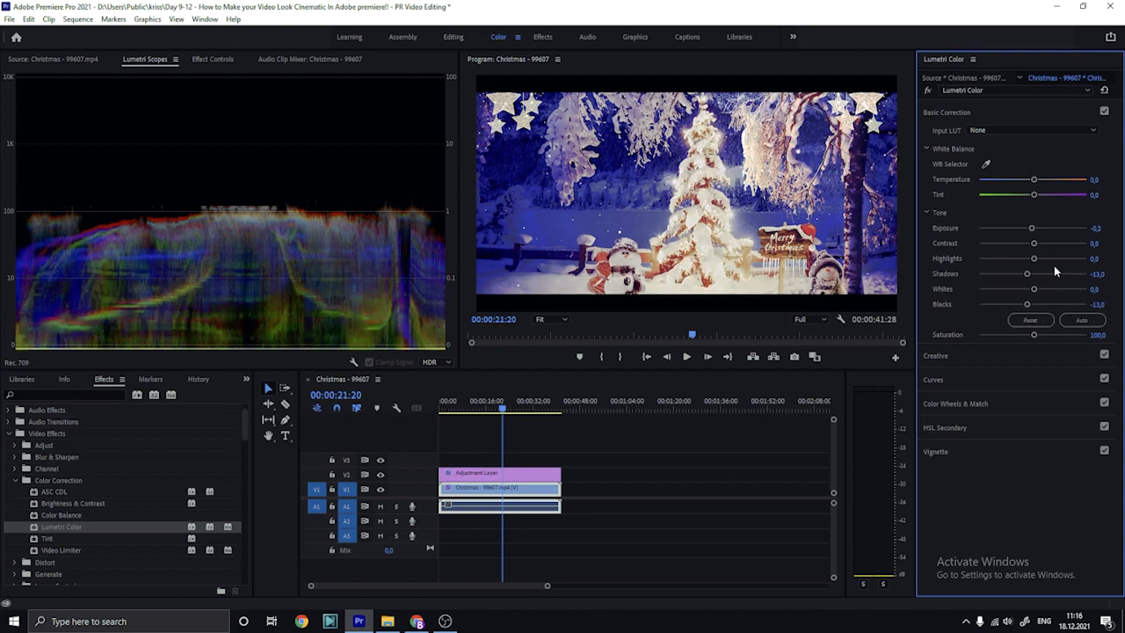
Try Exposure values -3, -1 and -0.5, settling on -0.7
{"action": "mouse_move", "coordinate": [1031, 230]}
{"action": "left_mouse_down"}
{"action": "mouse_move", "coordinate": [1048, 230]}
{"action": "mouse_move", "coordinate": [1024, 230]}
{"action": "left_mouse_up"}
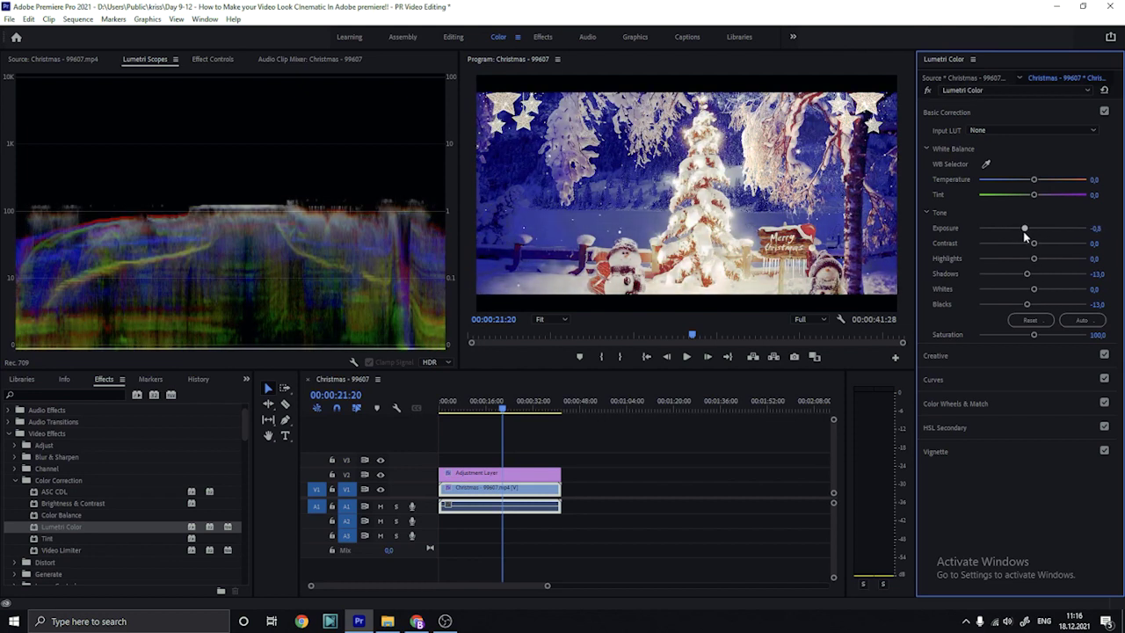
{"action": "left_click", "coordinate": [1099, 228]}
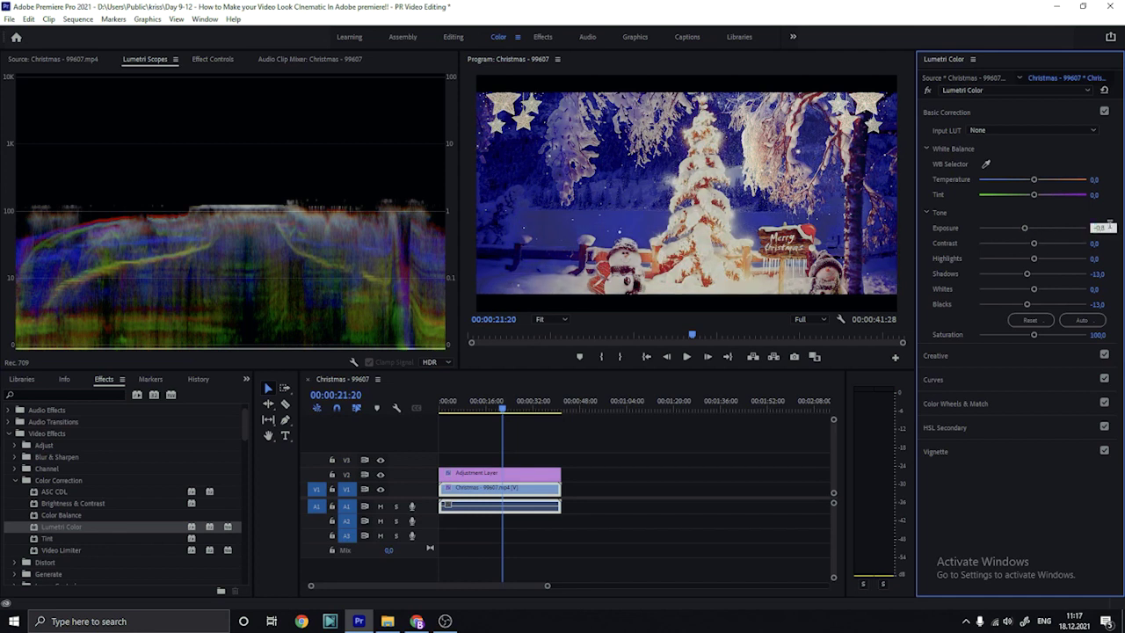
{"action": "key", "text": "Return"}
{"action": "type", "text": "-3"}
{"action": "key", "text": "Return"}
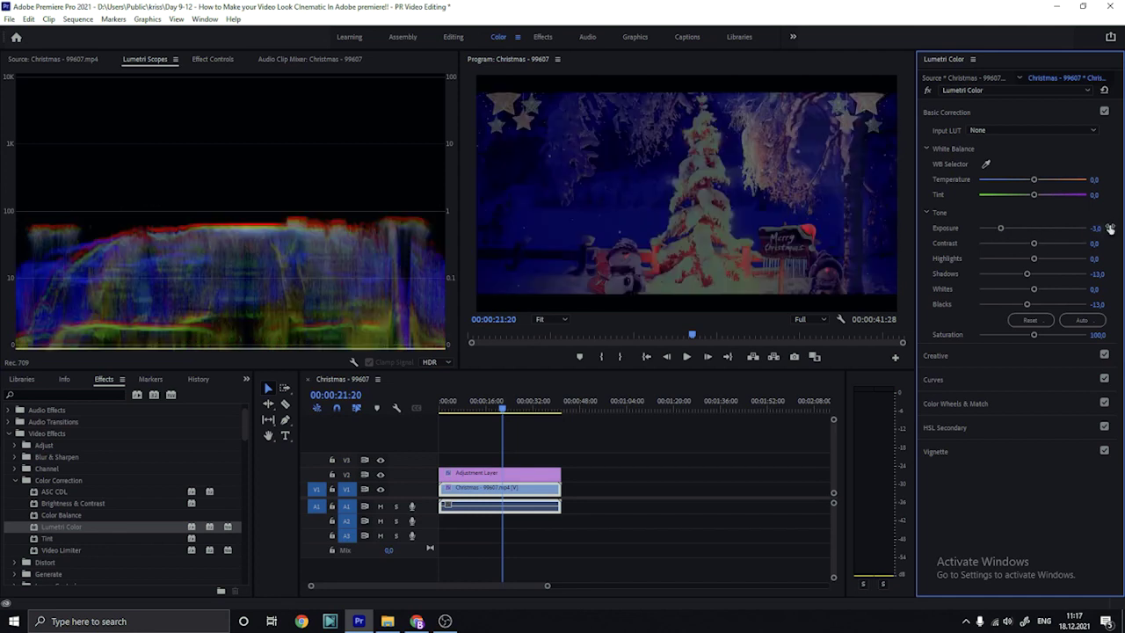
{"action": "left_click", "coordinate": [1109, 228]}
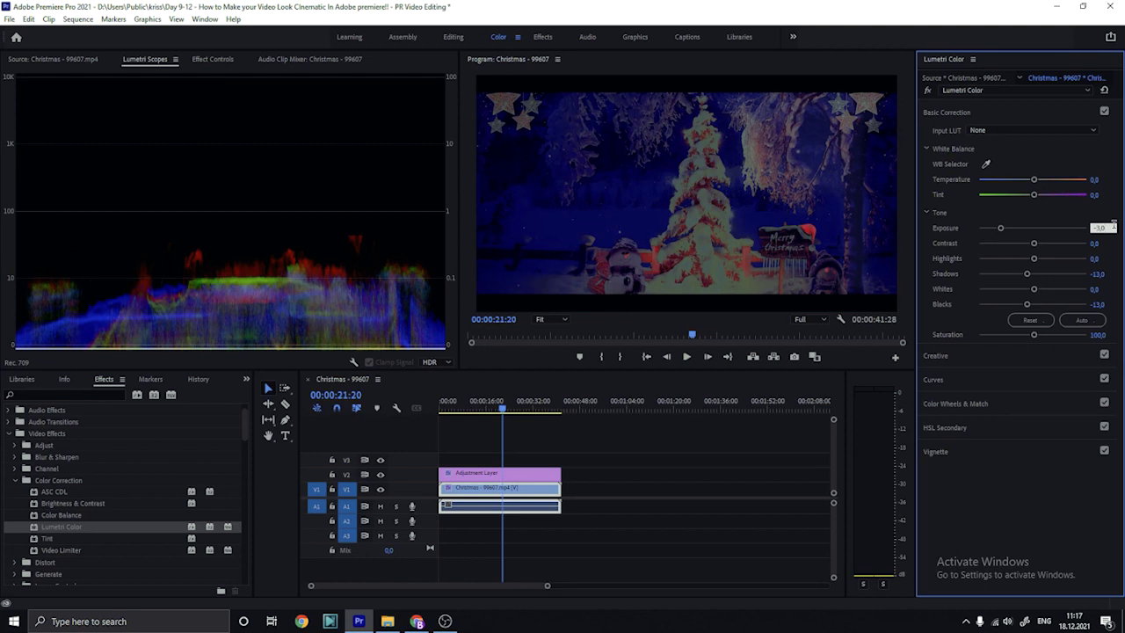
{"action": "type", "text": "-2-1"}
{"action": "key", "text": "Return"}
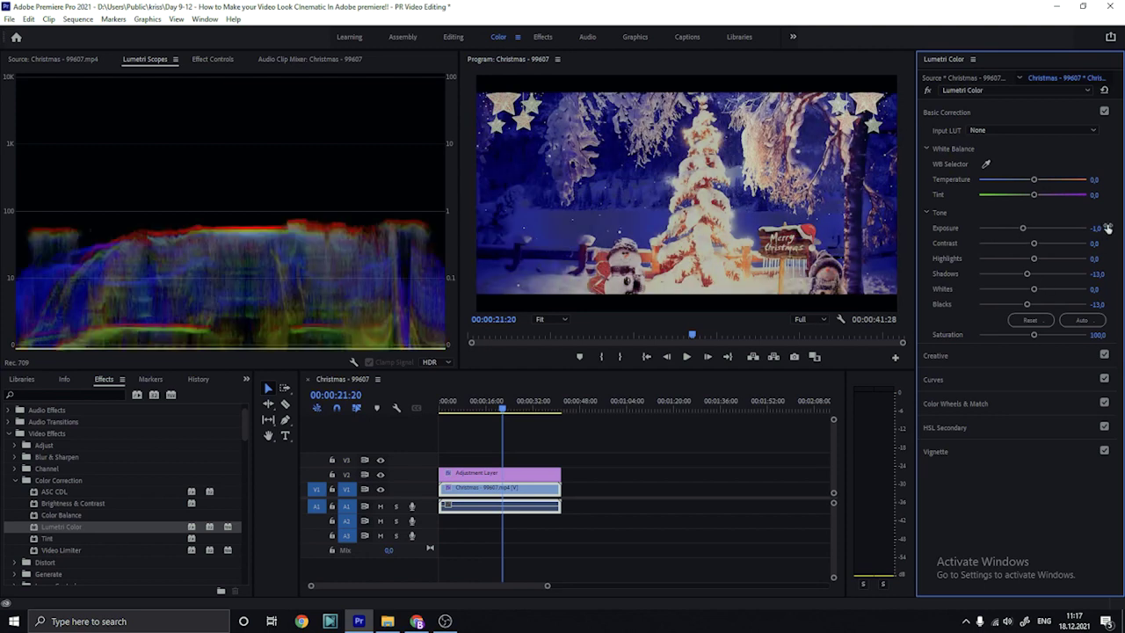
{"action": "left_click", "coordinate": [1103, 228]}
{"action": "type", "text": "0,5"}
{"action": "key", "text": "Return"}
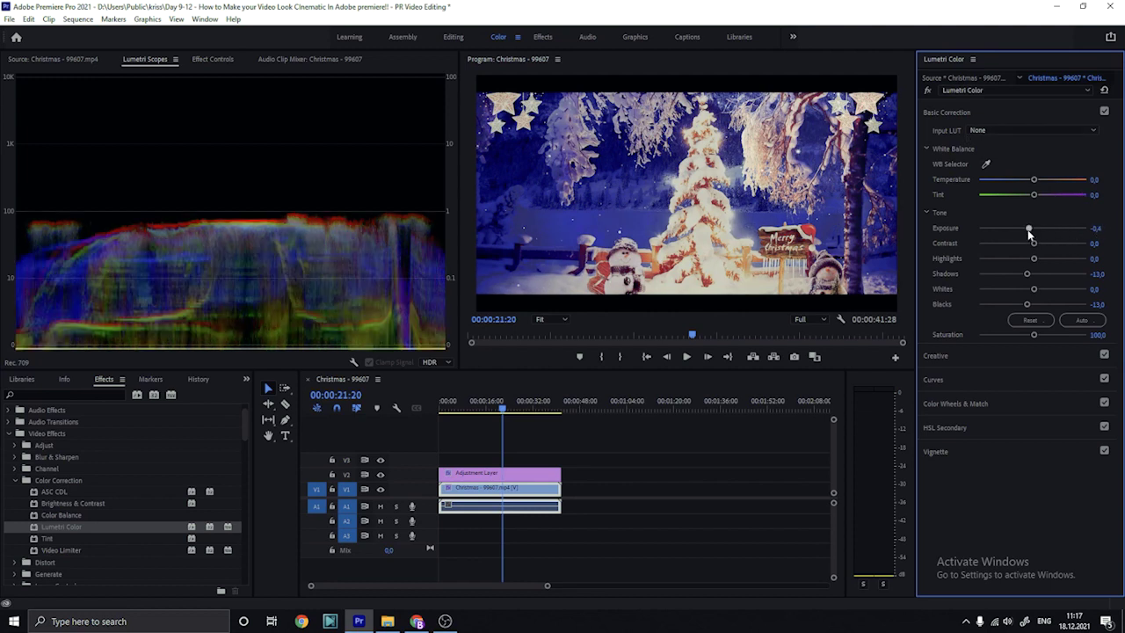
{"action": "left_click_drag", "start_coordinate": [1028, 230], "coordinate": [1026, 229]}
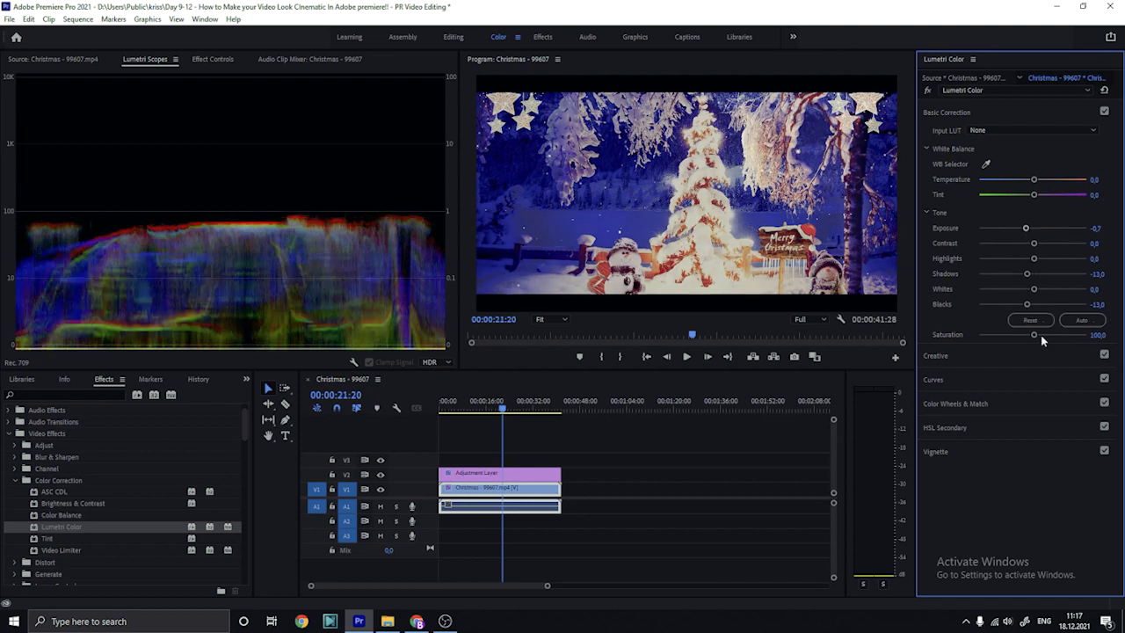
Lower the clip's Saturation to 80.0
{"action": "left_click_drag", "start_coordinate": [1038, 340], "coordinate": [1024, 342]}
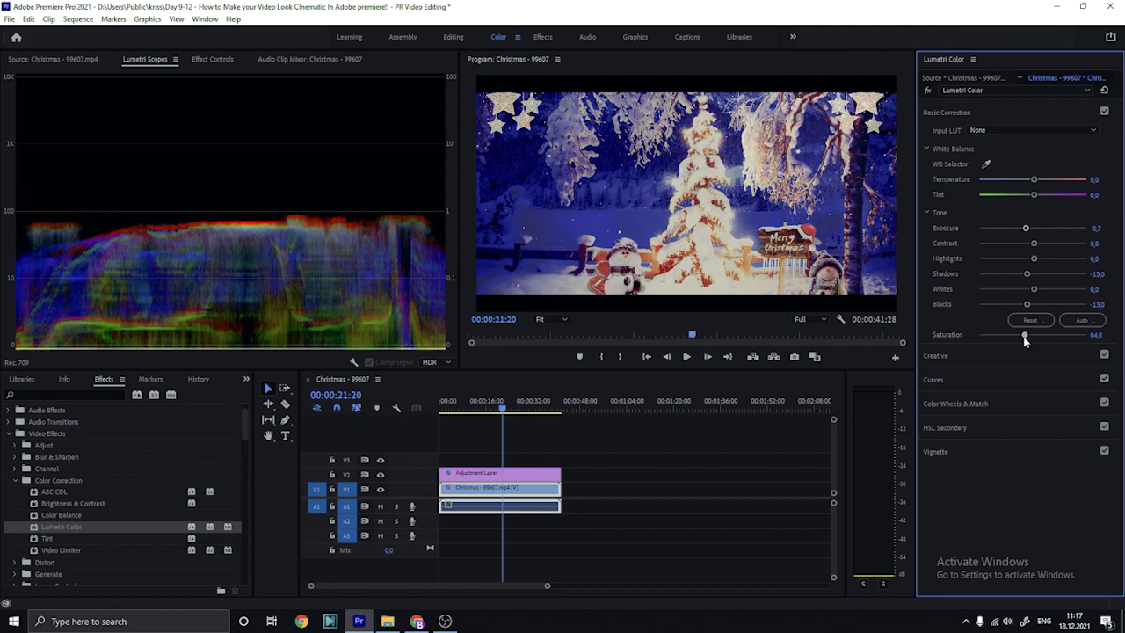
{"action": "left_click", "coordinate": [1100, 334]}
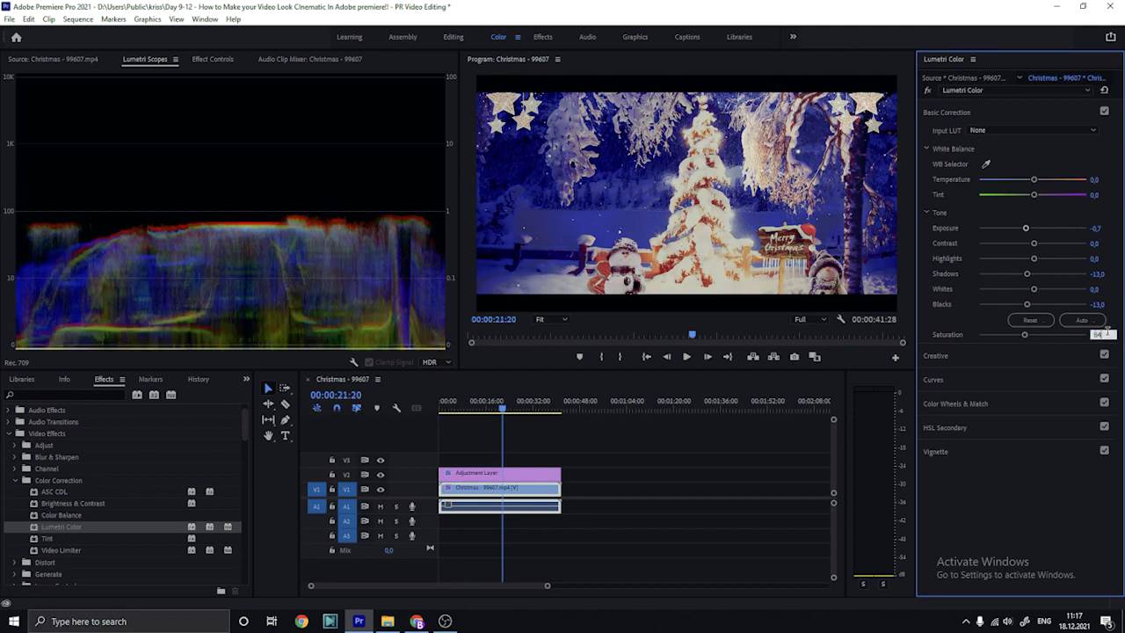
{"action": "type", "text": "80"}
{"action": "key", "text": "Return"}
Switch between OBS Studio and Premiere Pro, ending back in Premiere
{"action": "mouse_move", "coordinate": [449, 620]}
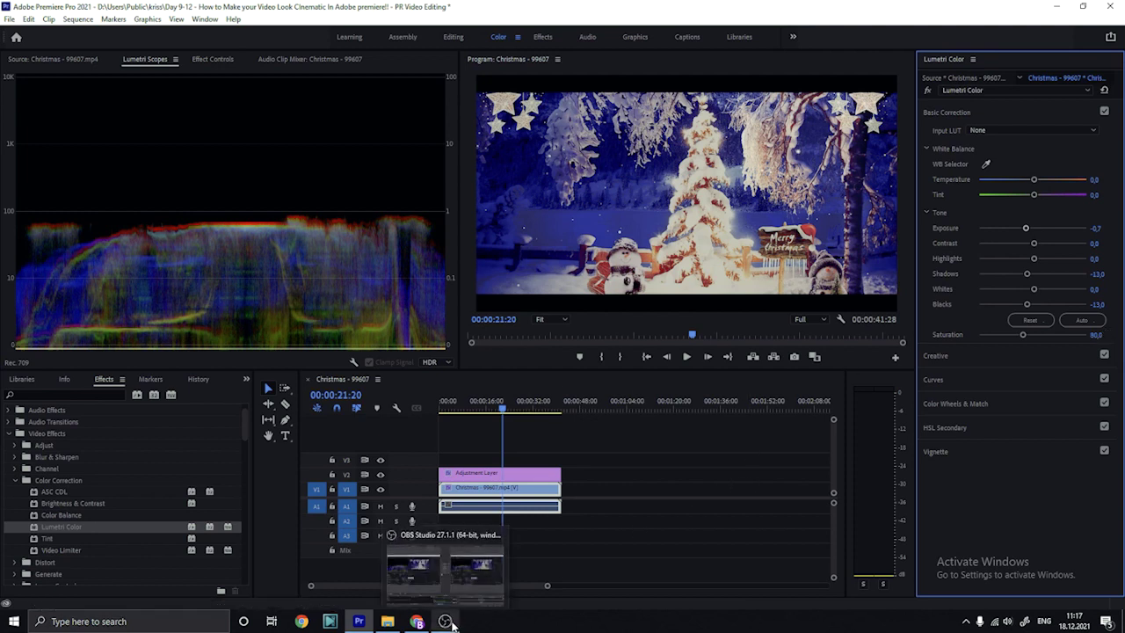
{"action": "left_click", "coordinate": [450, 573]}
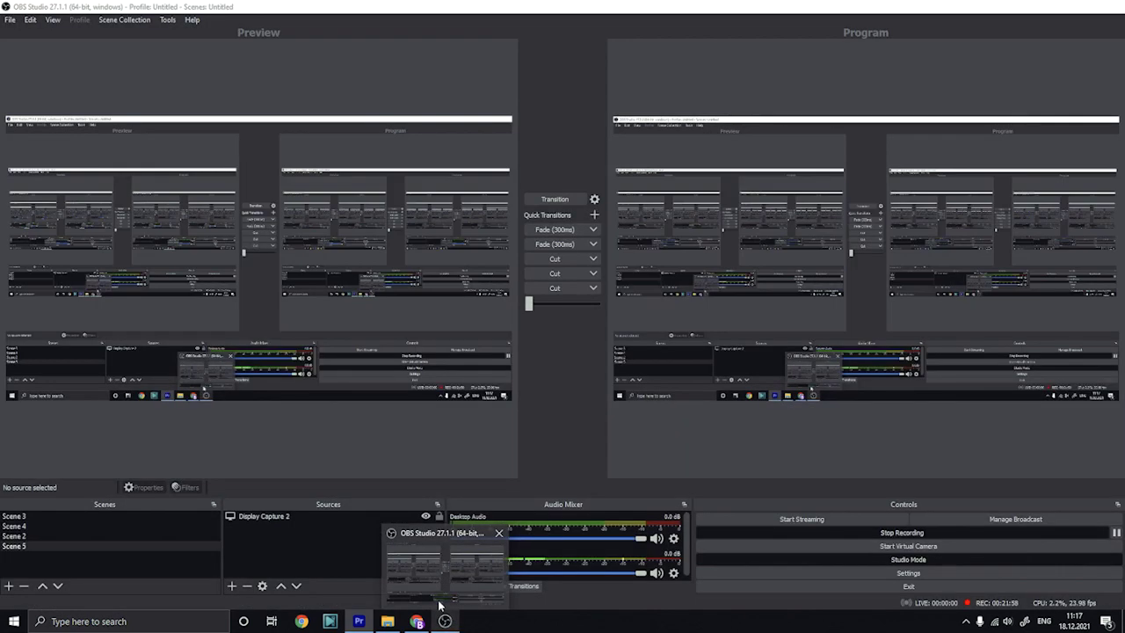
{"action": "left_click", "coordinate": [445, 620]}
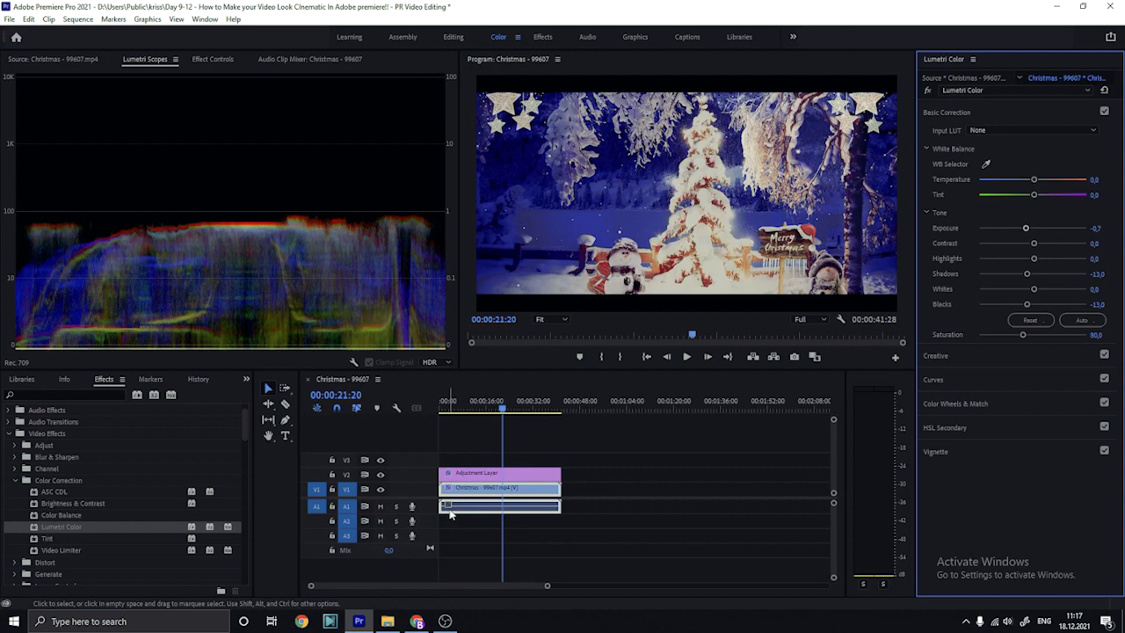
{"action": "left_click", "coordinate": [448, 621]}
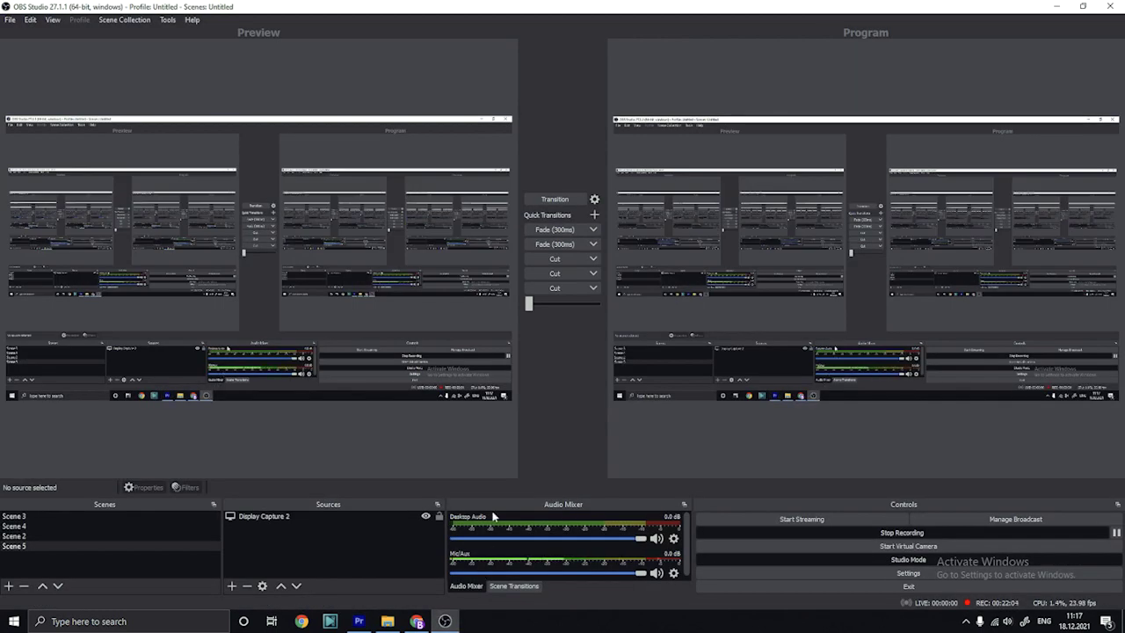
{"action": "left_click", "coordinate": [359, 620]}
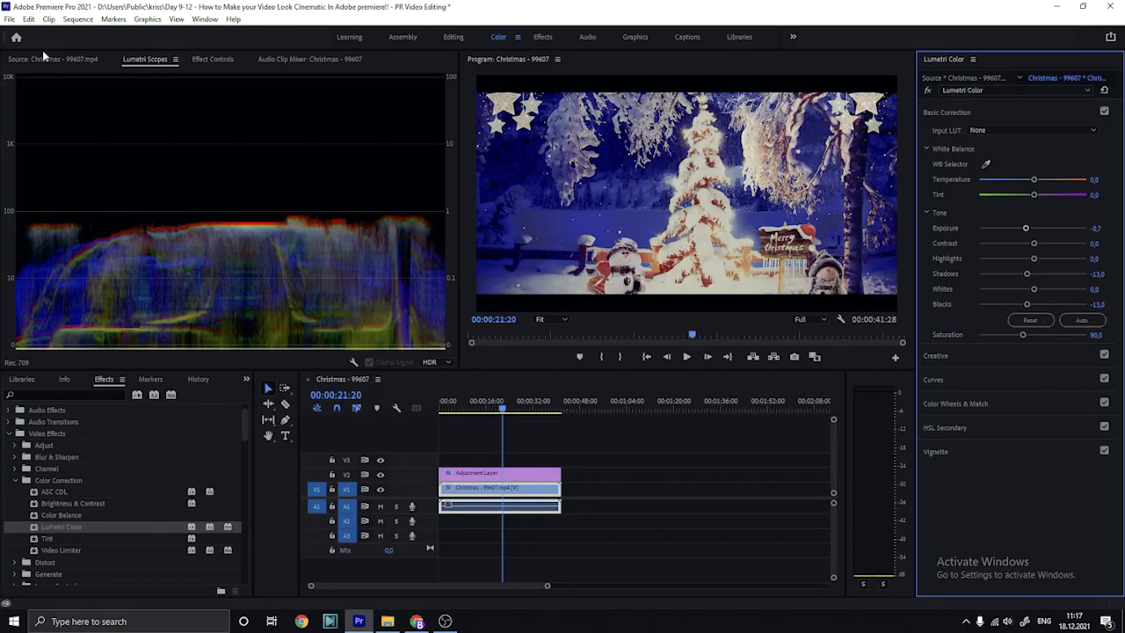
Deselect the clip in the timeline and open File > Export > Media settings
{"action": "left_click", "coordinate": [10, 18]}
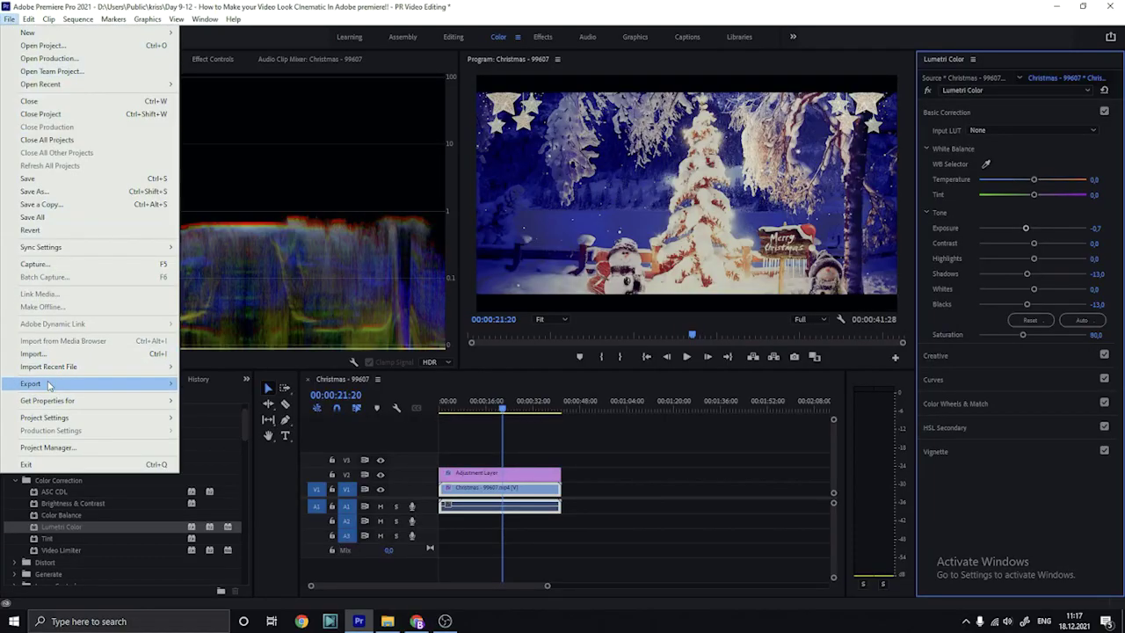
{"action": "left_click", "coordinate": [195, 383]}
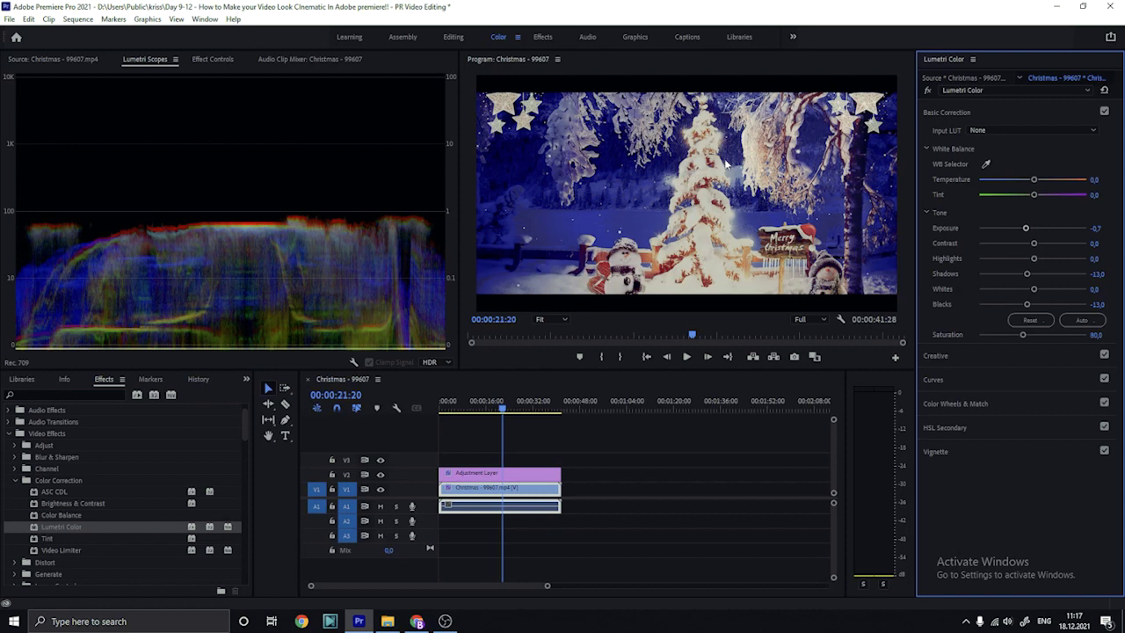
{"action": "left_click", "coordinate": [9, 19]}
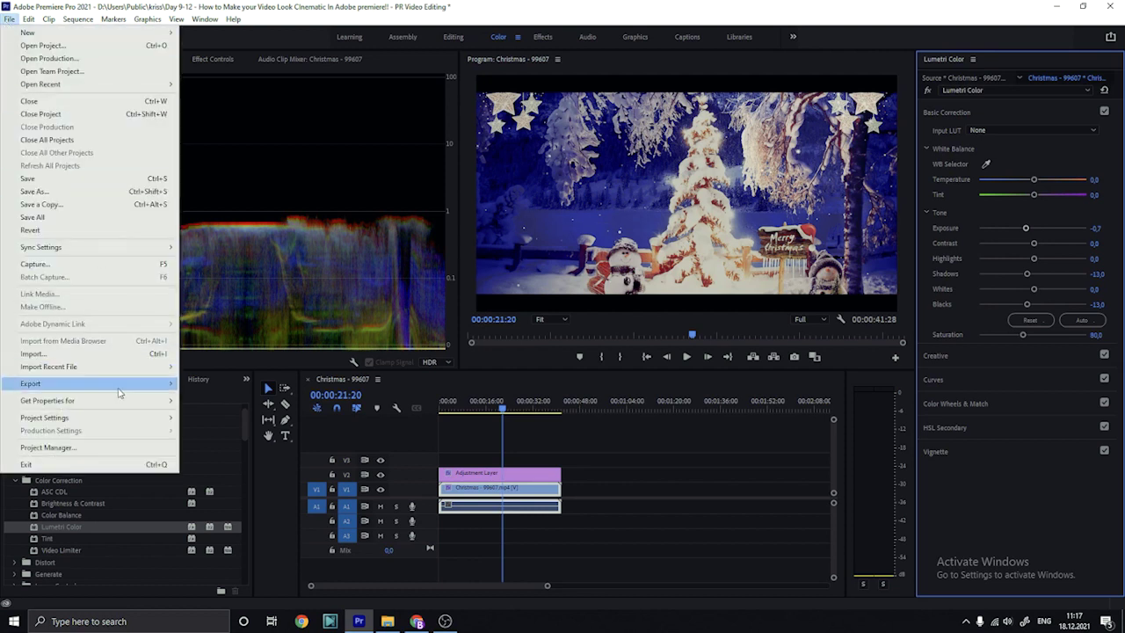
{"action": "mouse_move", "coordinate": [105, 392]}
{"action": "left_click", "coordinate": [206, 384]}
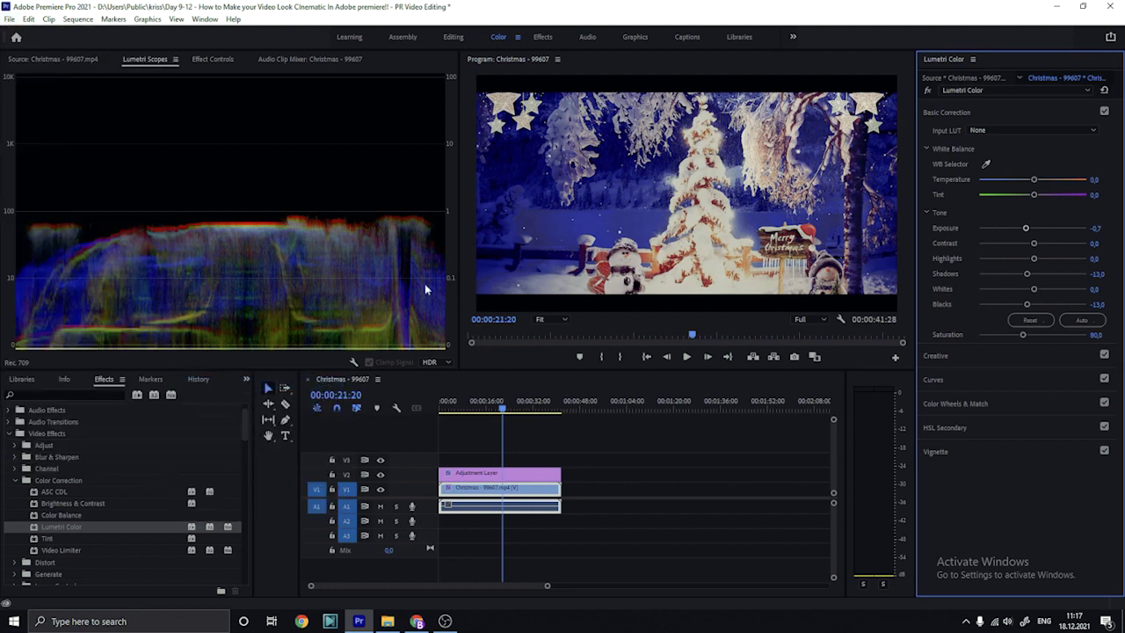
{"action": "left_click", "coordinate": [667, 460]}
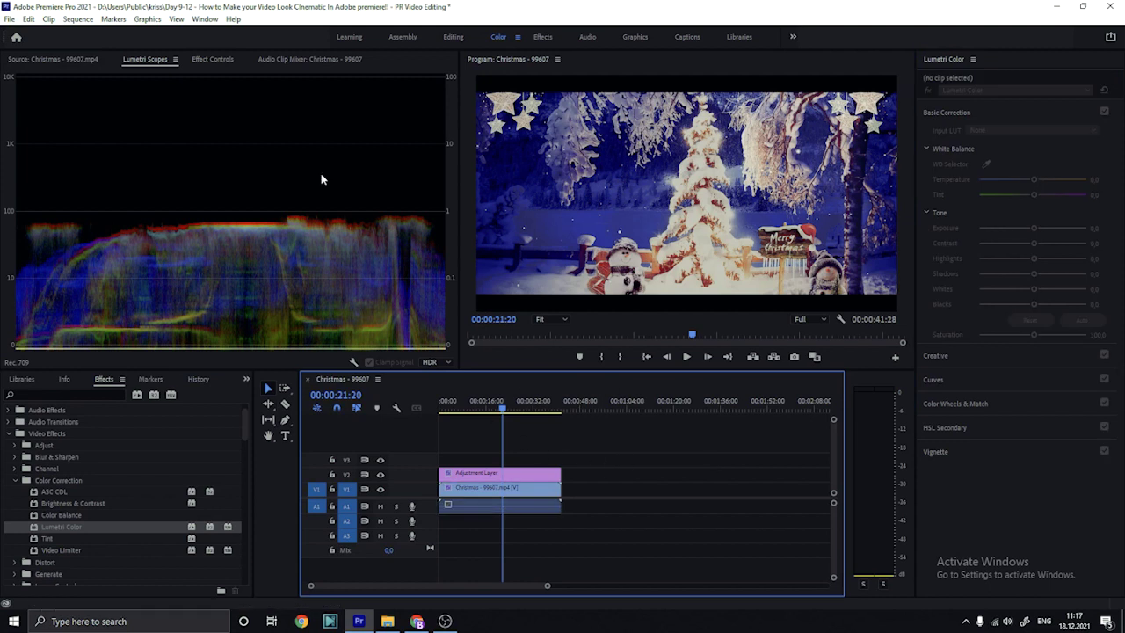
{"action": "left_click", "coordinate": [8, 19]}
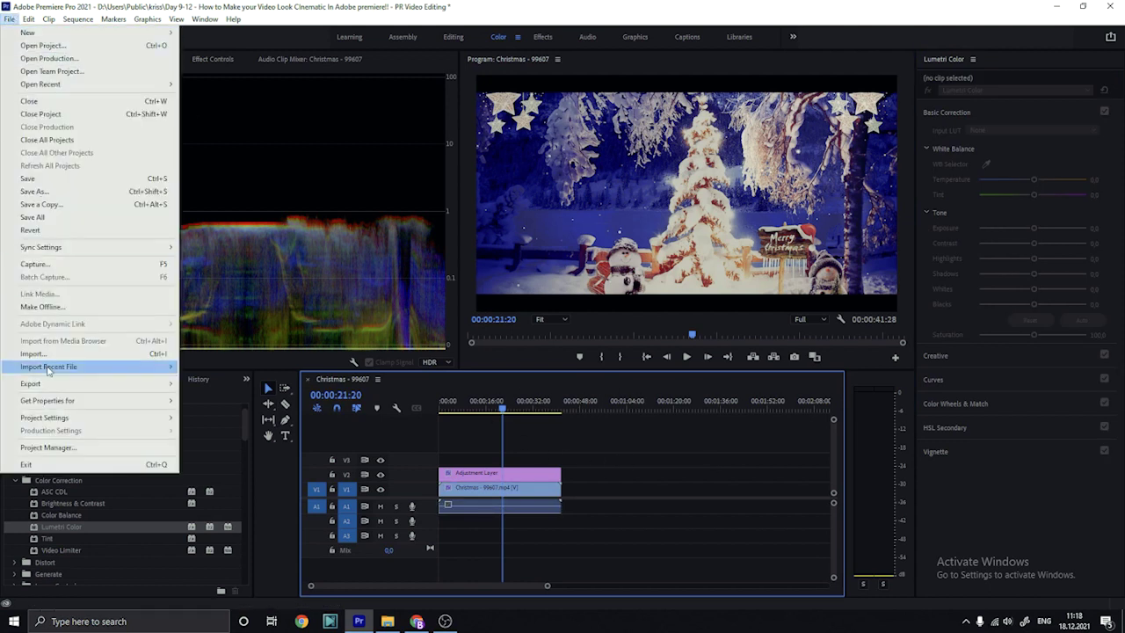
{"action": "left_click", "coordinate": [209, 391]}
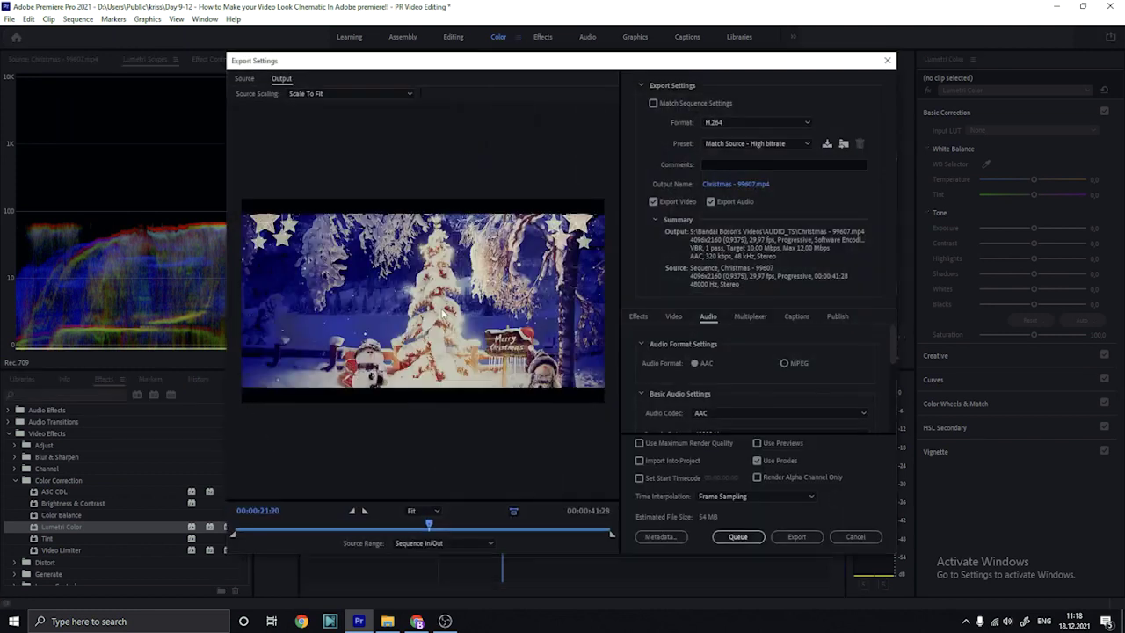
Set Time Interpolation to Optical Flow and enable Use Previews
{"action": "left_click", "coordinate": [795, 497]}
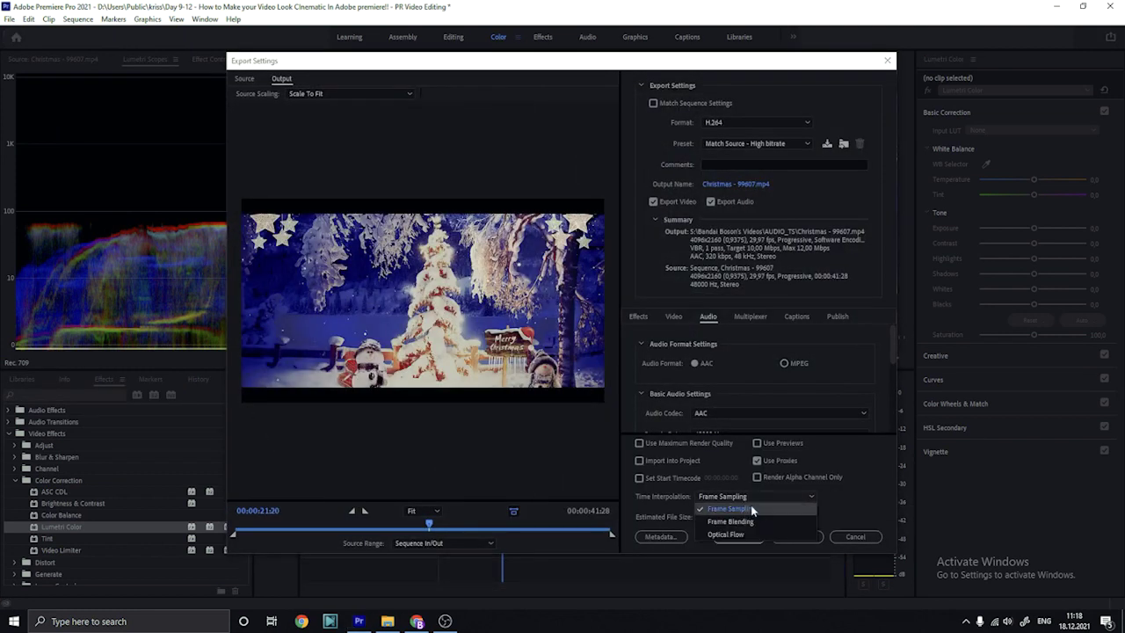
{"action": "left_click", "coordinate": [750, 532]}
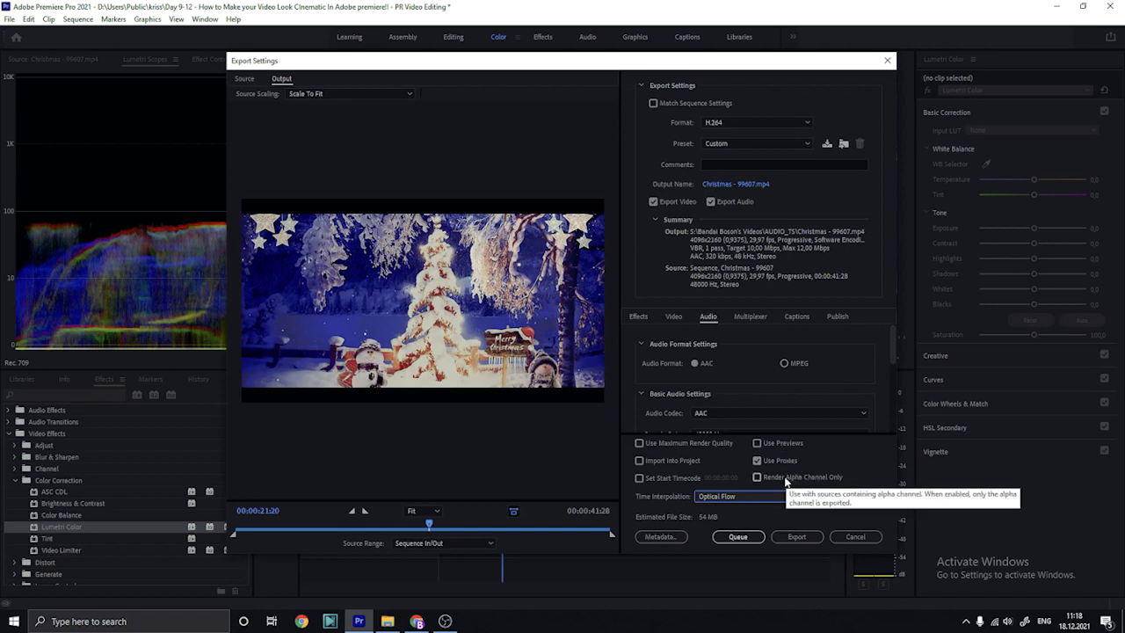
{"action": "left_click", "coordinate": [763, 444]}
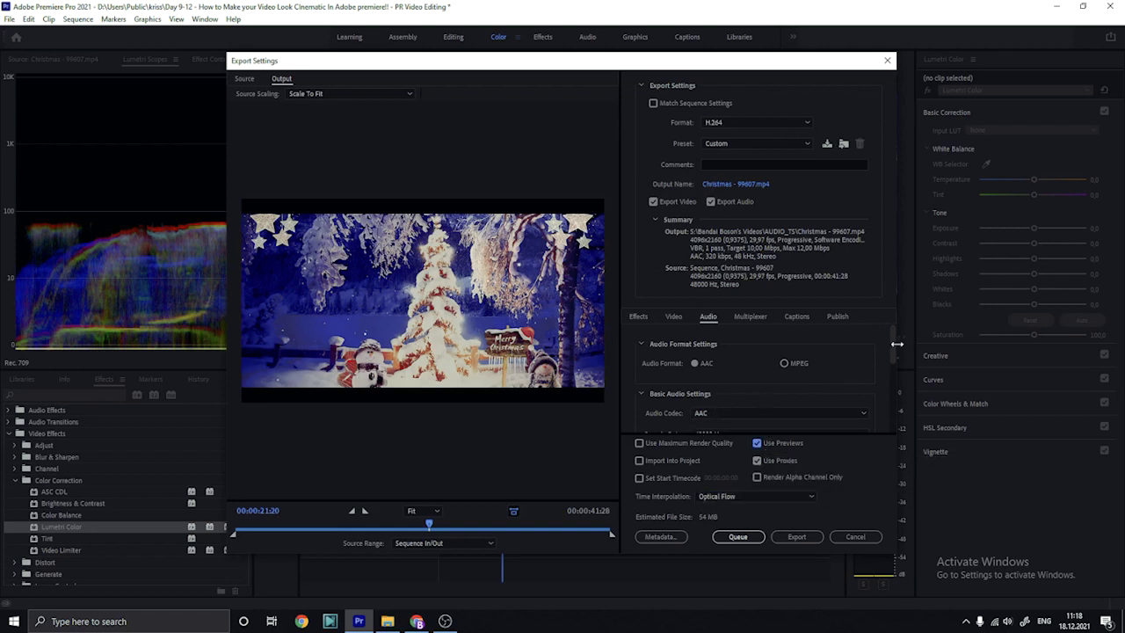
Set the export audio to AAC, 44100 Hz, stereo, High quality
{"action": "scroll", "coordinate": [896, 352], "scroll_direction": "down", "scroll_amount": 2}
{"action": "left_click", "coordinate": [857, 376]}
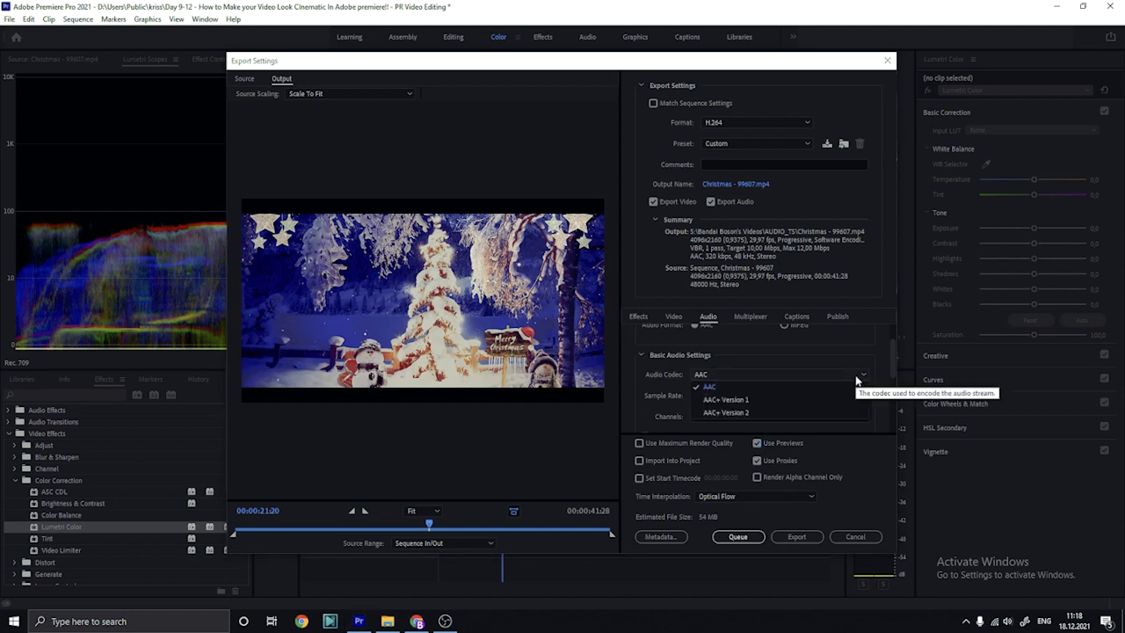
{"action": "left_click", "coordinate": [818, 386]}
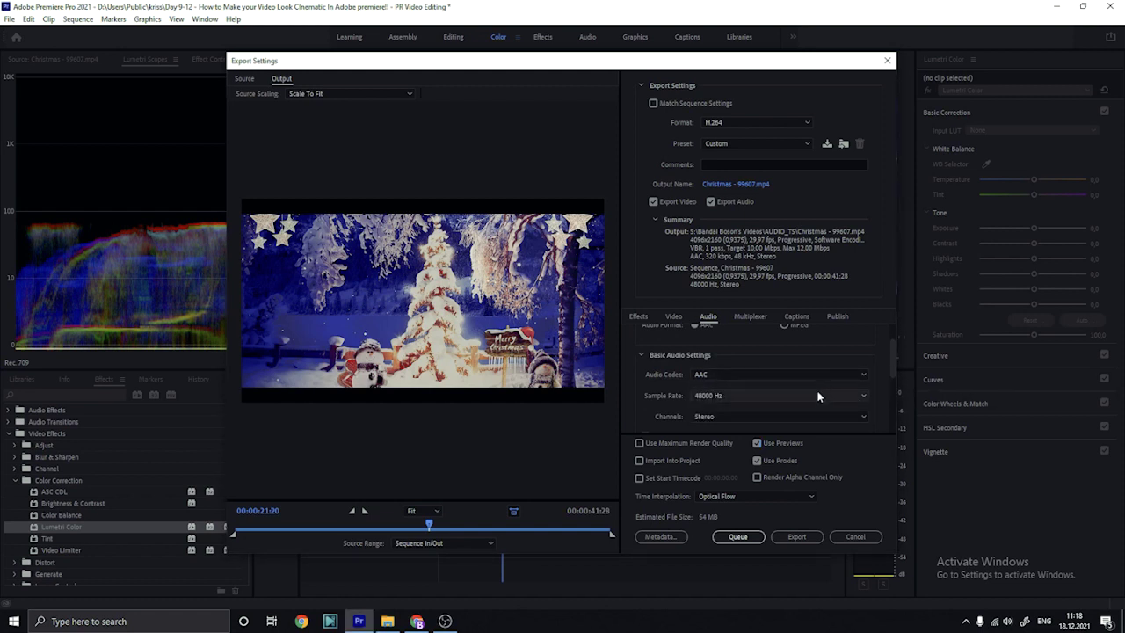
{"action": "left_click", "coordinate": [816, 389]}
{"action": "left_click", "coordinate": [816, 389]}
{"action": "left_click", "coordinate": [820, 395]}
{"action": "left_click", "coordinate": [789, 420]}
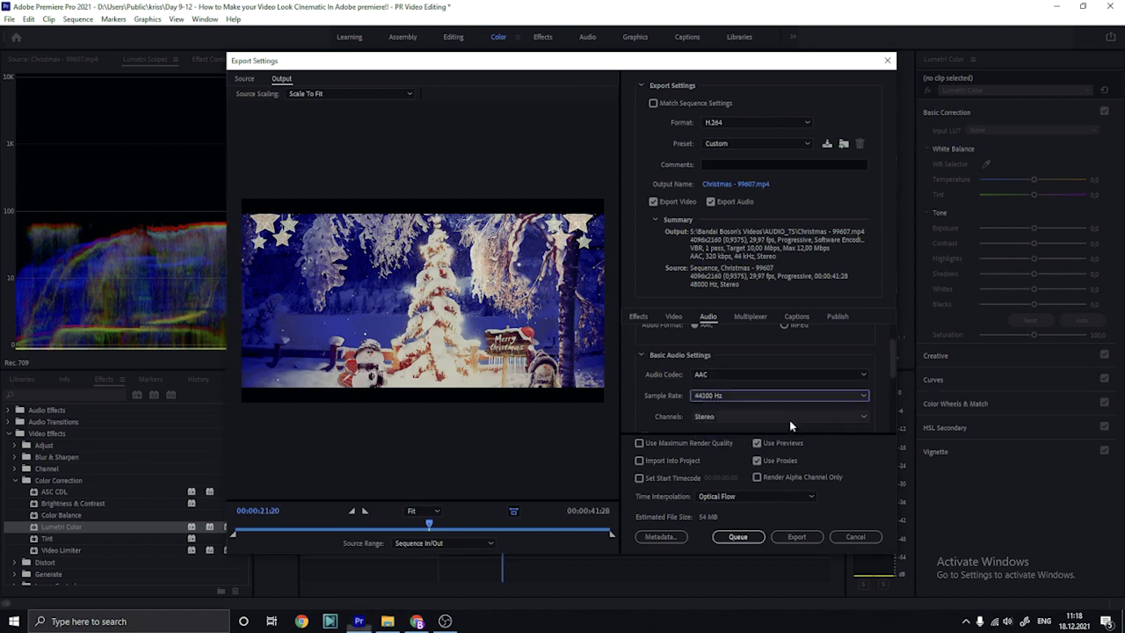
{"action": "scroll", "coordinate": [889, 365], "scroll_direction": "down", "scroll_amount": 2}
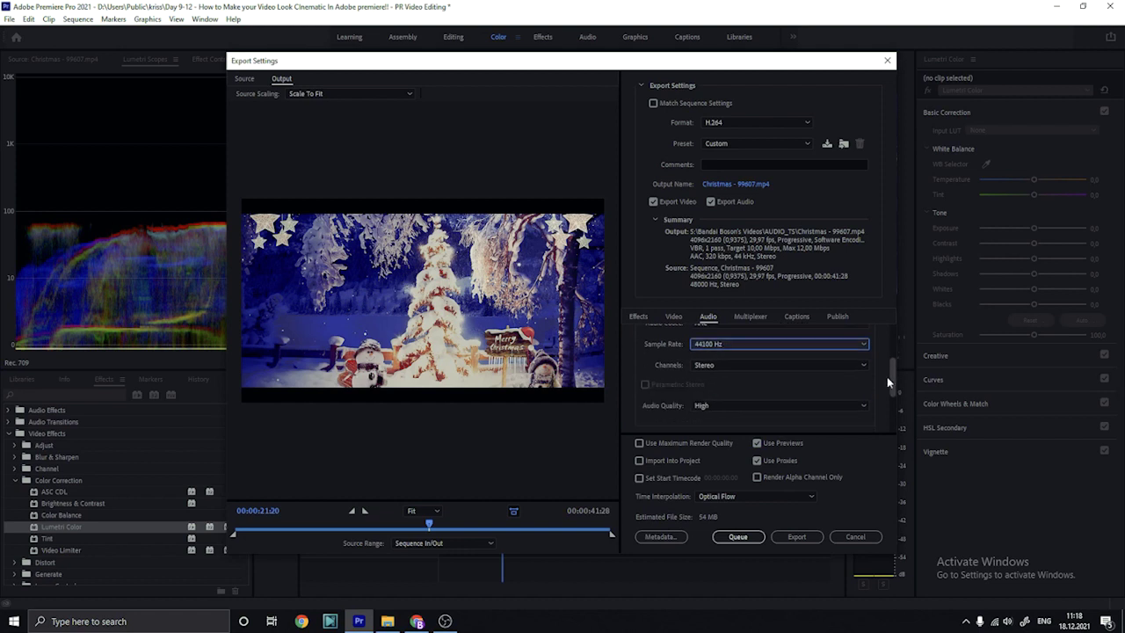
{"action": "left_click", "coordinate": [852, 365]}
{"action": "left_click", "coordinate": [851, 372]}
{"action": "left_click", "coordinate": [814, 405]}
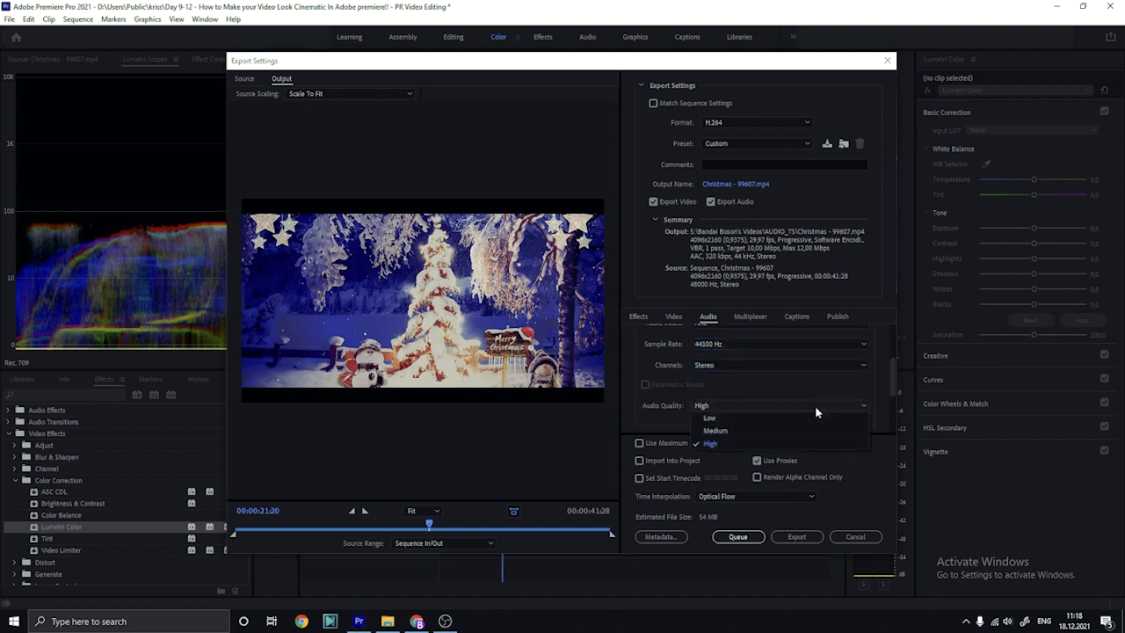
{"action": "left_click", "coordinate": [792, 405]}
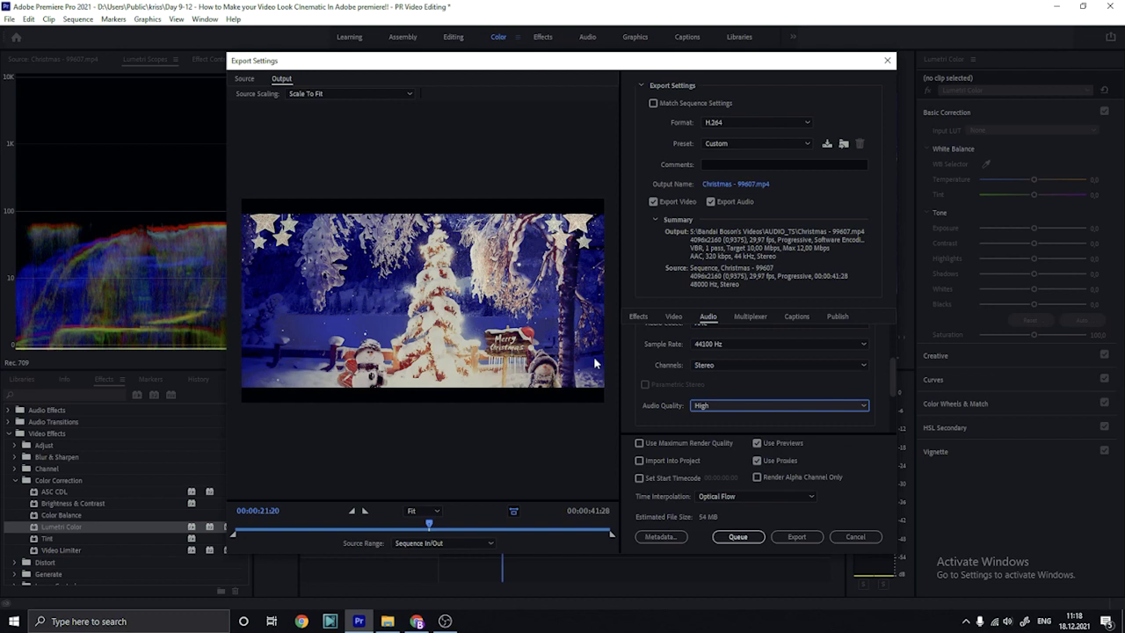
{"action": "left_click", "coordinate": [673, 316]}
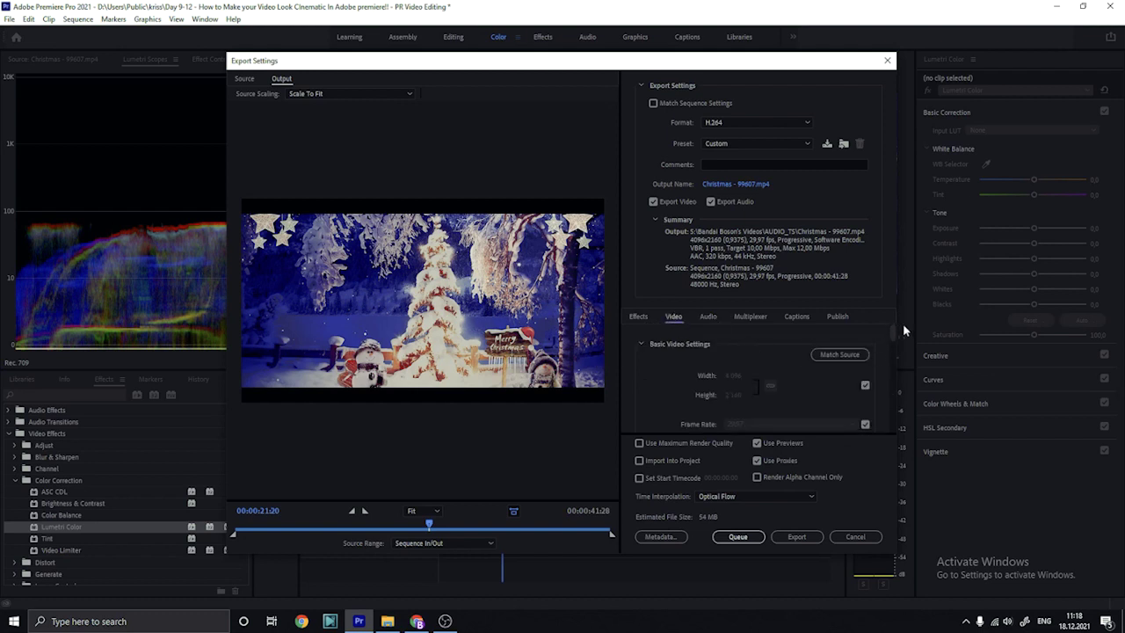
Try a 30 fps frame rate, revert to matching source, and set bitrate encoding to CBR at 10 Mbps
{"action": "left_click_drag", "start_coordinate": [892, 326], "coordinate": [892, 336]}
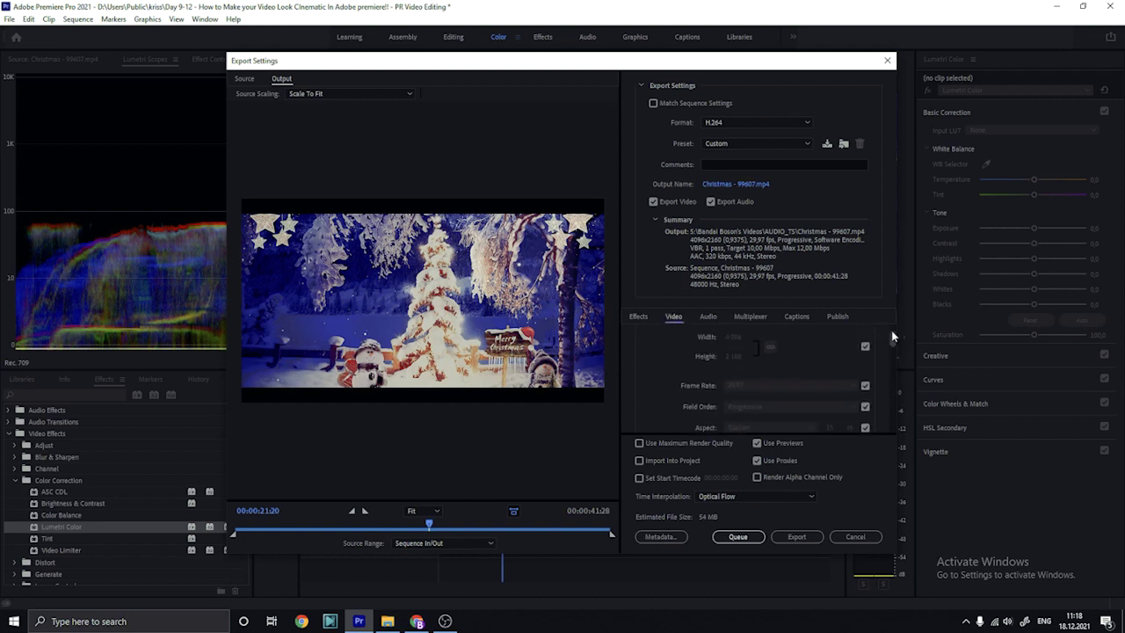
{"action": "left_click", "coordinate": [864, 387]}
{"action": "left_click", "coordinate": [851, 385]}
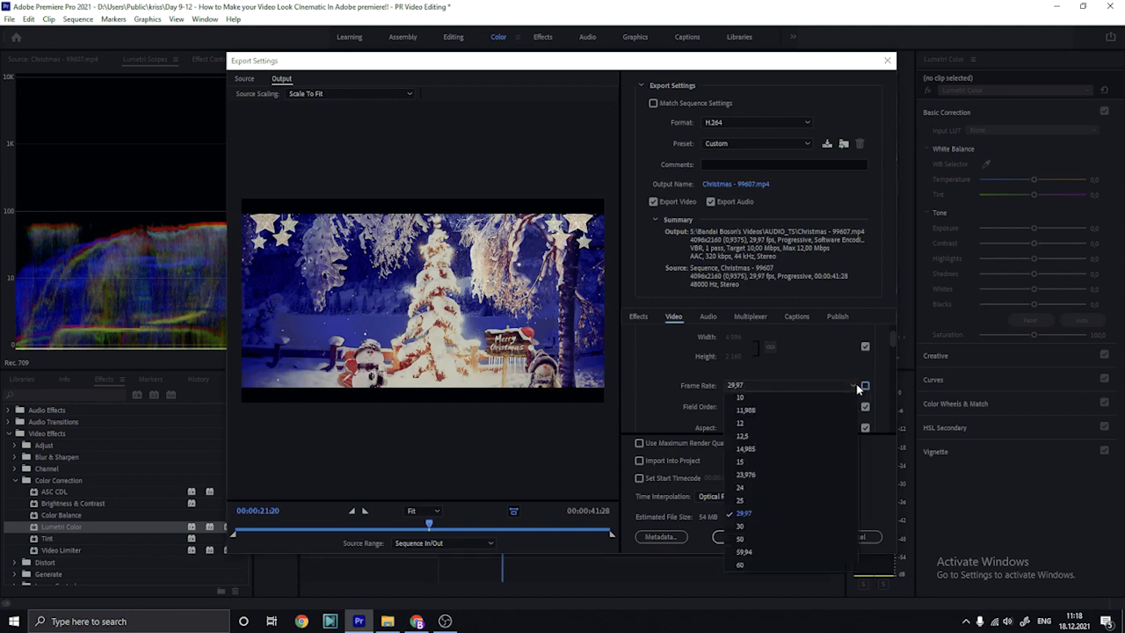
{"action": "left_click", "coordinate": [771, 526]}
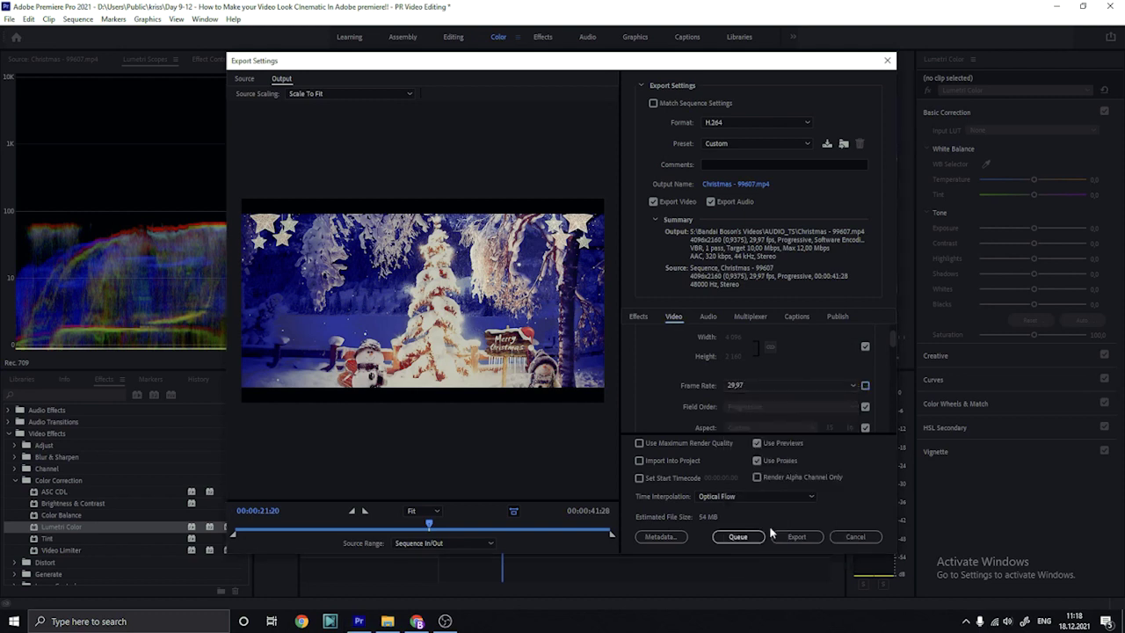
{"action": "left_click", "coordinate": [865, 386]}
{"action": "left_click_drag", "start_coordinate": [897, 334], "coordinate": [899, 432]}
{"action": "left_click", "coordinate": [802, 363]}
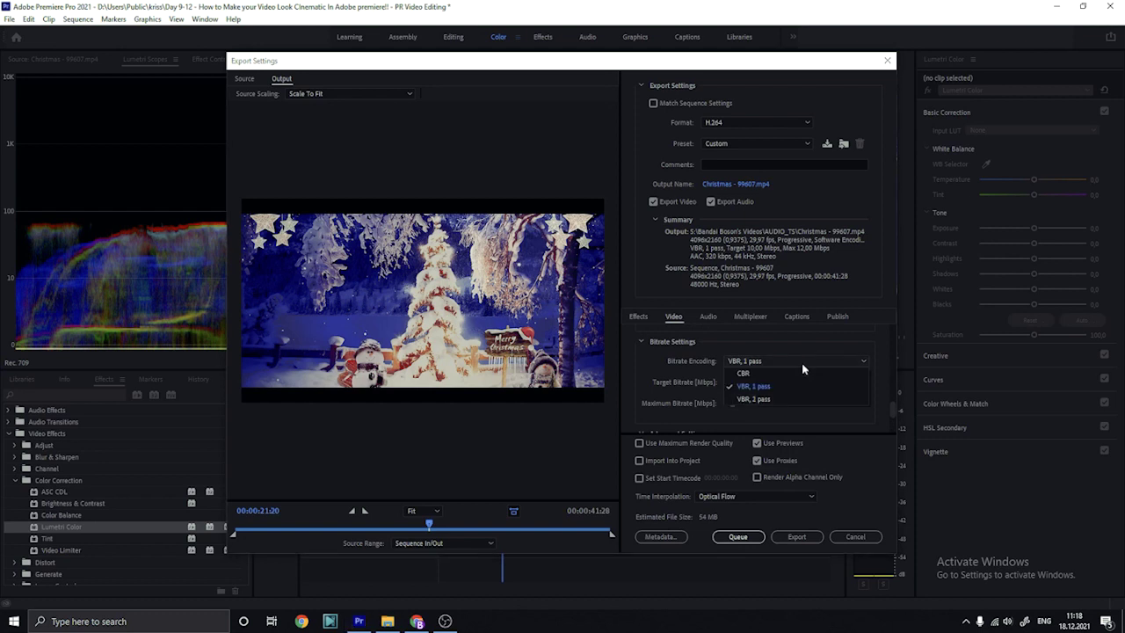
{"action": "left_click", "coordinate": [798, 371]}
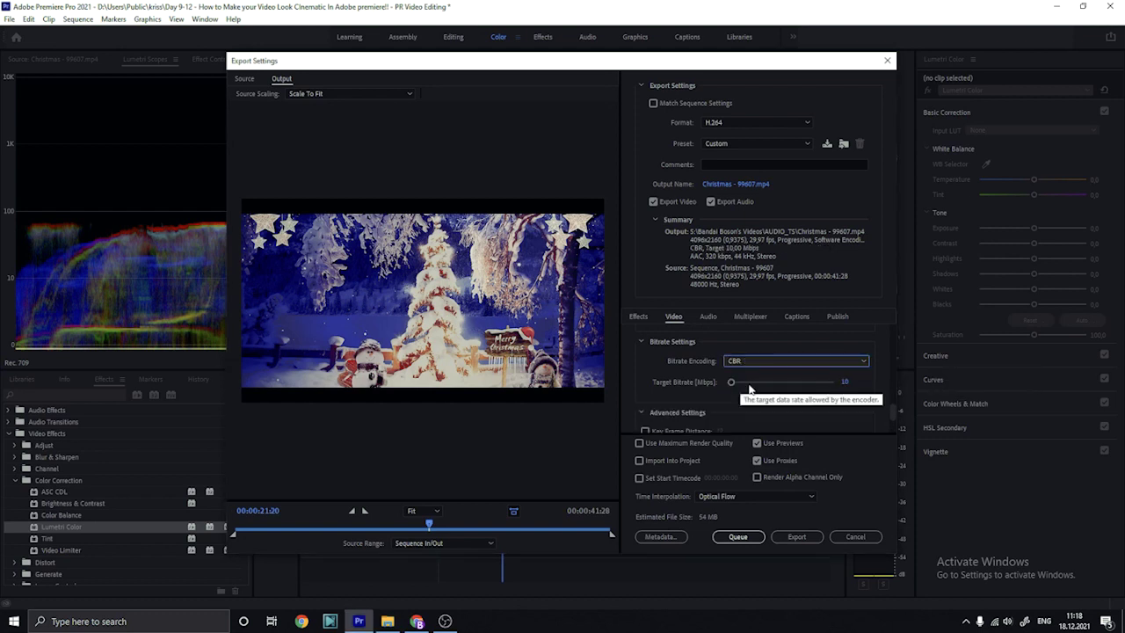
Review the Effects, Captions, Multiplexer and Audio export settings
{"action": "left_click", "coordinate": [639, 318]}
{"action": "left_click", "coordinate": [794, 318]}
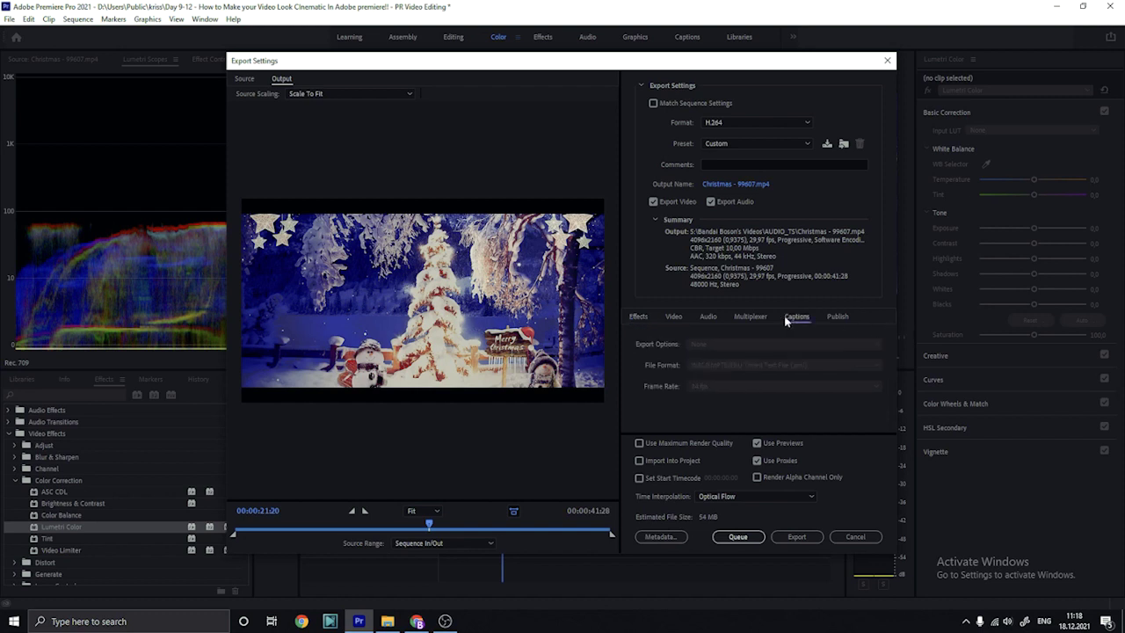
{"action": "left_click", "coordinate": [751, 318]}
{"action": "left_click", "coordinate": [707, 318]}
{"action": "left_click", "coordinate": [761, 319]}
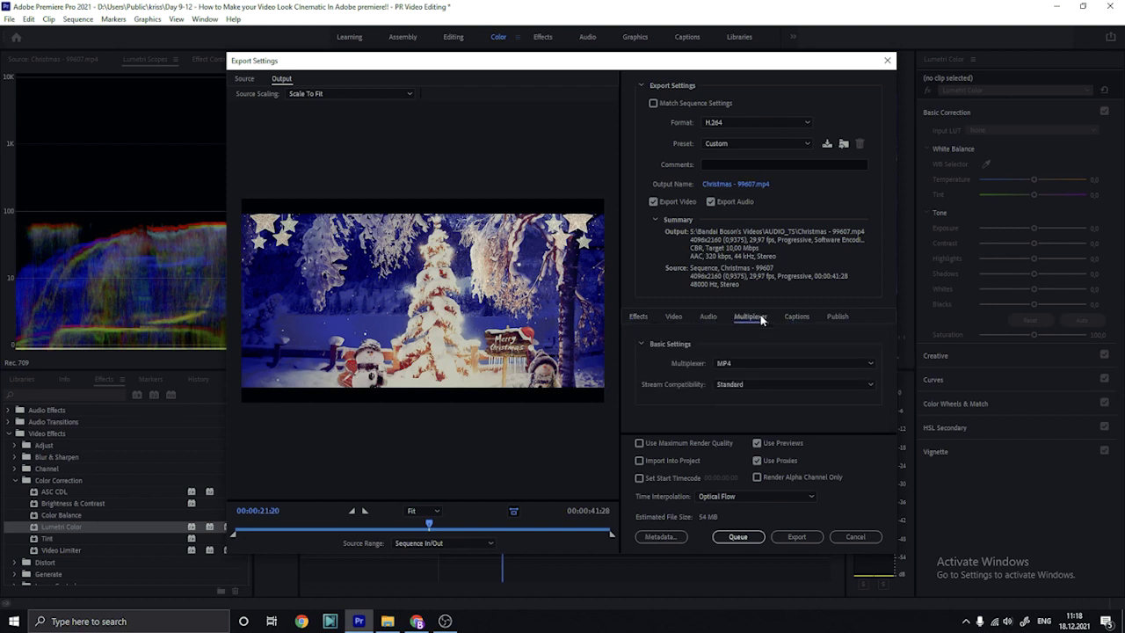
{"action": "left_click", "coordinate": [707, 318]}
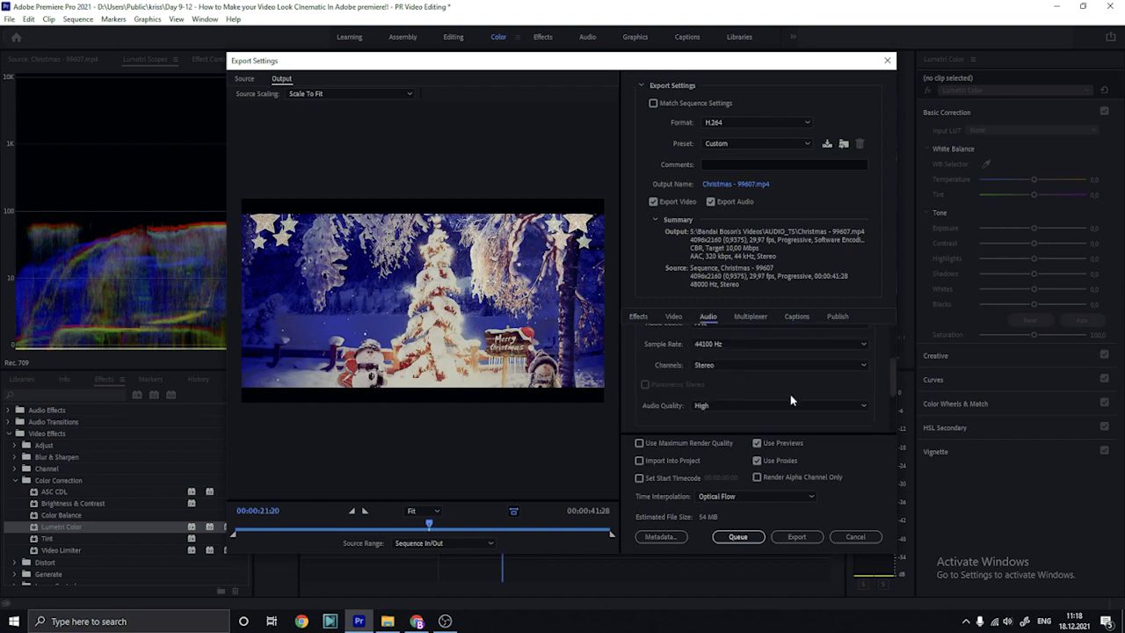
{"action": "mouse_move", "coordinate": [894, 375]}
{"action": "left_mouse_down"}
{"action": "mouse_move", "coordinate": [894, 351]}
{"action": "mouse_move", "coordinate": [899, 361]}
{"action": "left_mouse_up"}
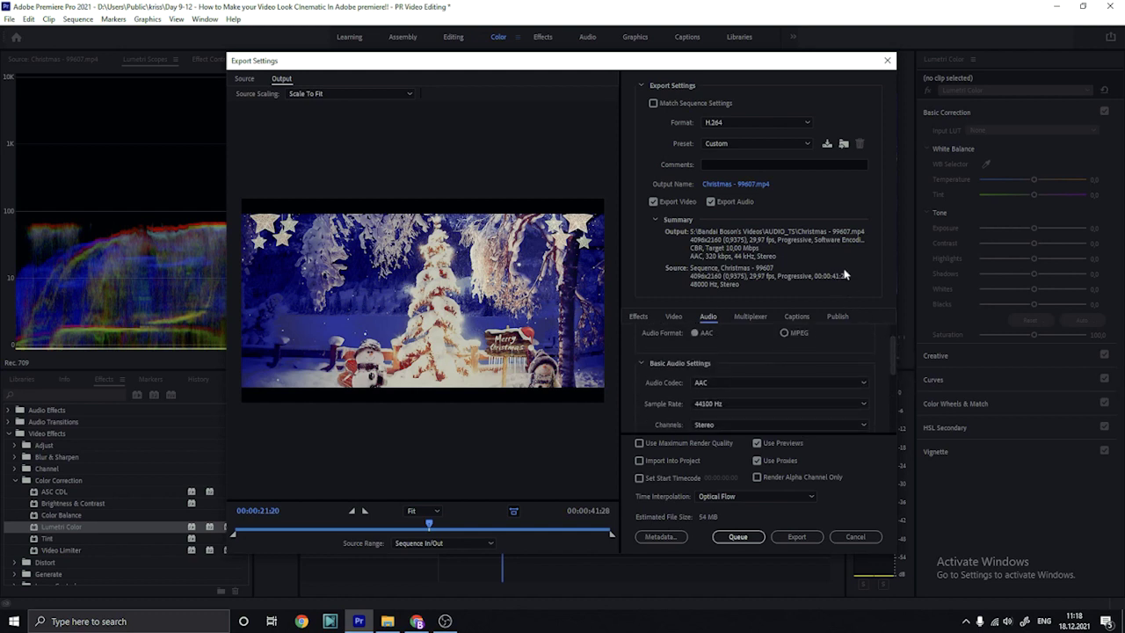
{"action": "left_click", "coordinate": [774, 144]}
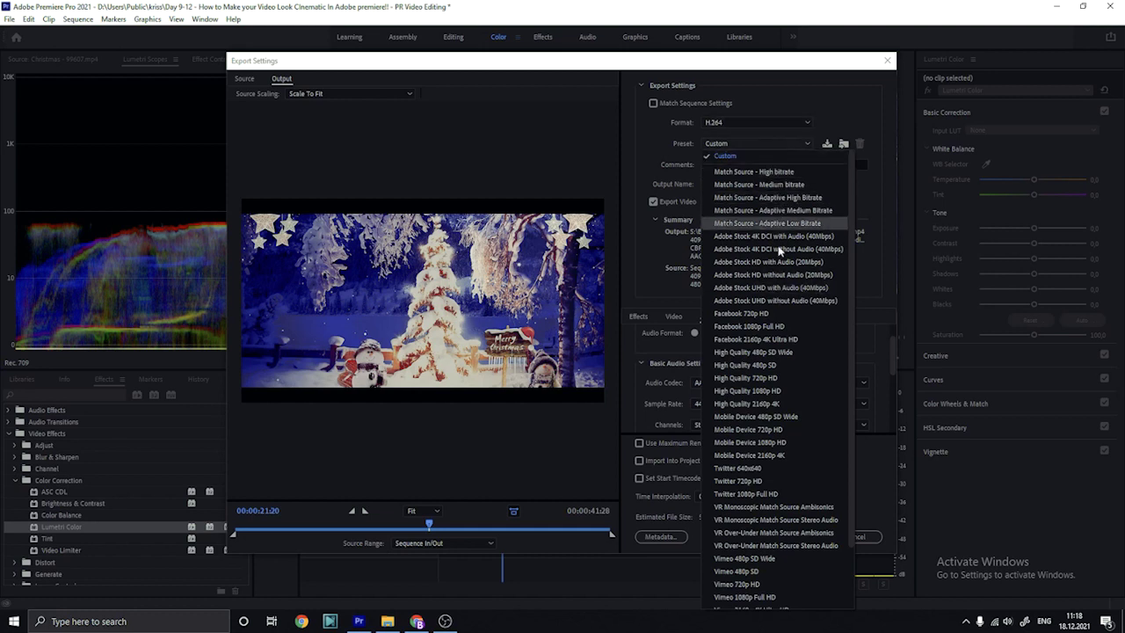
Try the YouTube 2160p 4K Ultra HD preset, then return to the Custom 4096x2160 preset
{"action": "scroll", "coordinate": [849, 505], "scroll_direction": "down", "scroll_amount": 3}
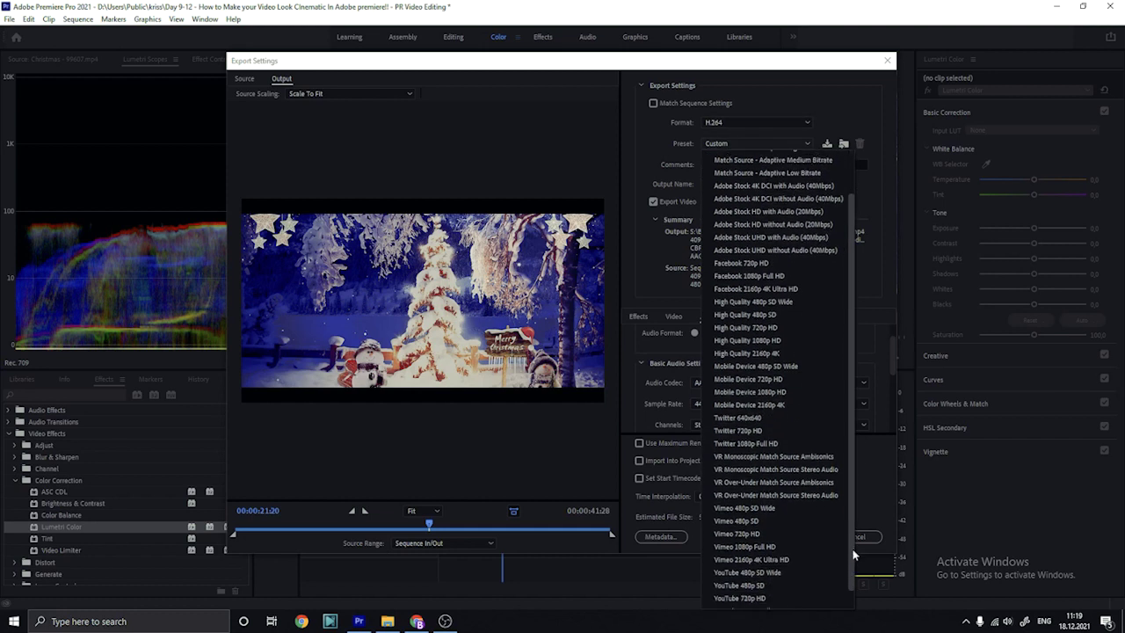
{"action": "left_click", "coordinate": [798, 603]}
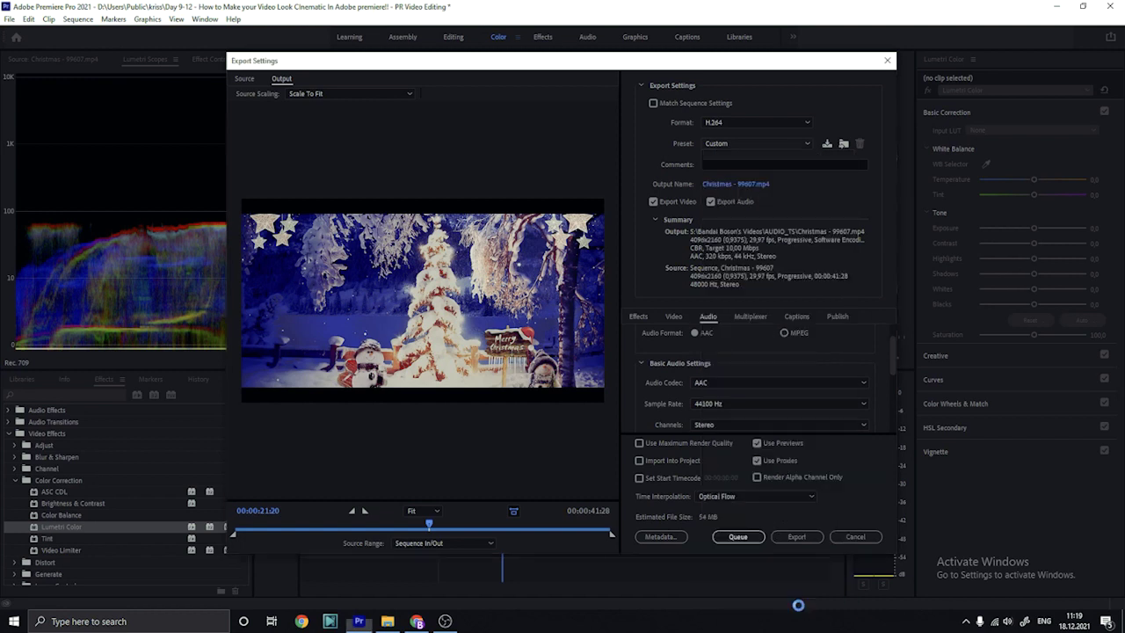
{"action": "left_click", "coordinate": [777, 144]}
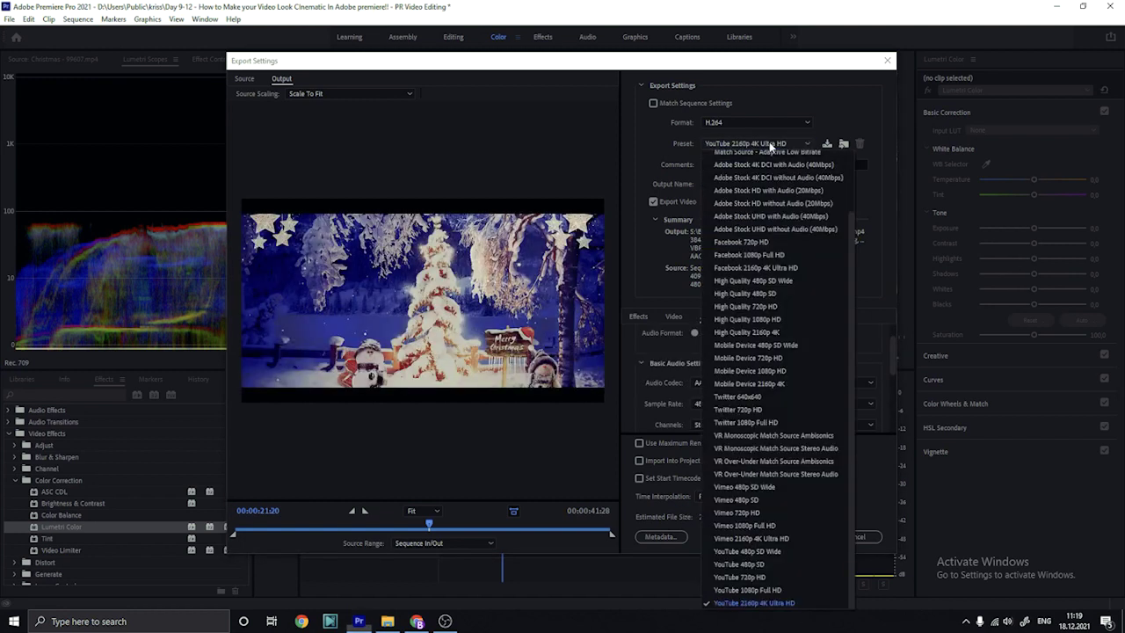
{"action": "left_click", "coordinate": [812, 555]}
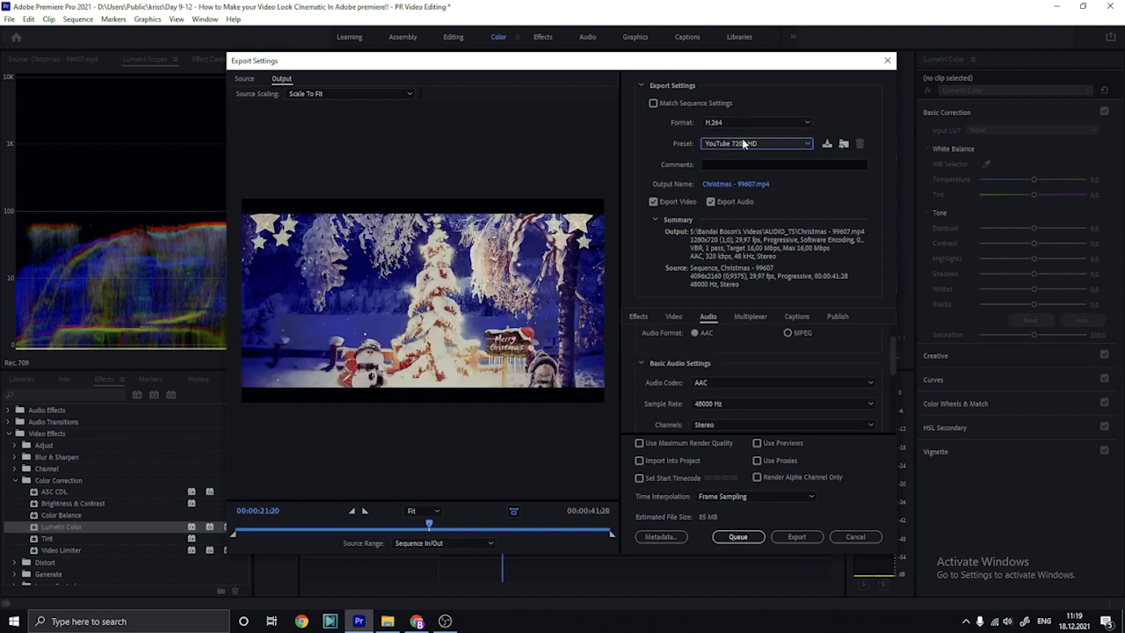
{"action": "left_click", "coordinate": [742, 144]}
{"action": "left_click", "coordinate": [823, 169]}
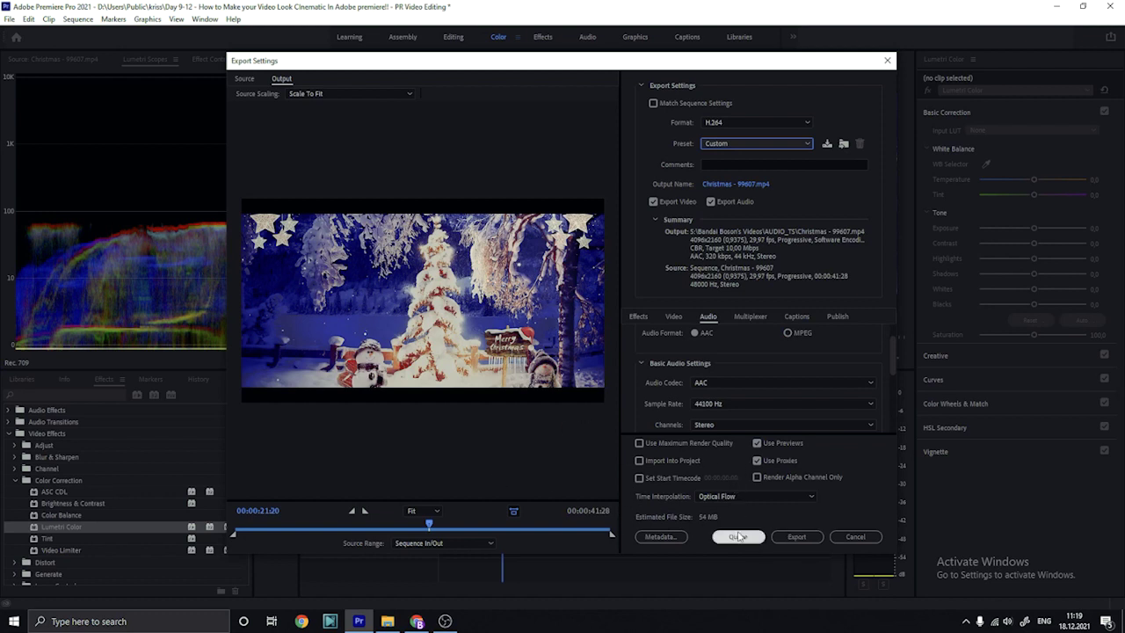
Scrub the export preview back, start exporting the H.264 MP4, and switch to OBS Studio
{"action": "left_click_drag", "start_coordinate": [429, 525], "coordinate": [380, 524]}
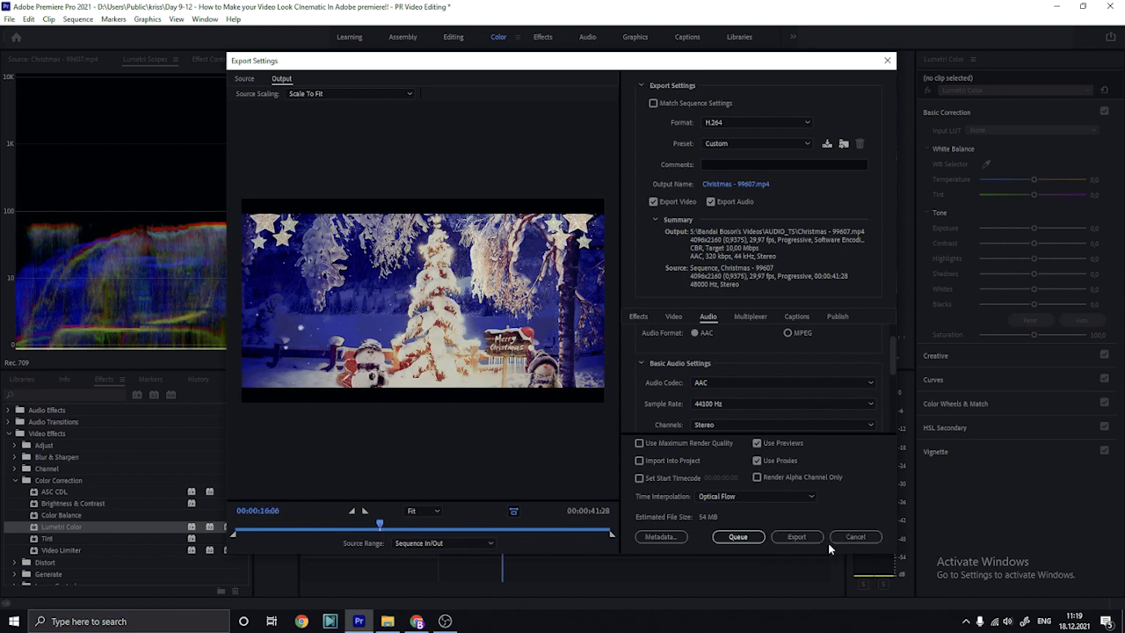
{"action": "left_click", "coordinate": [797, 537]}
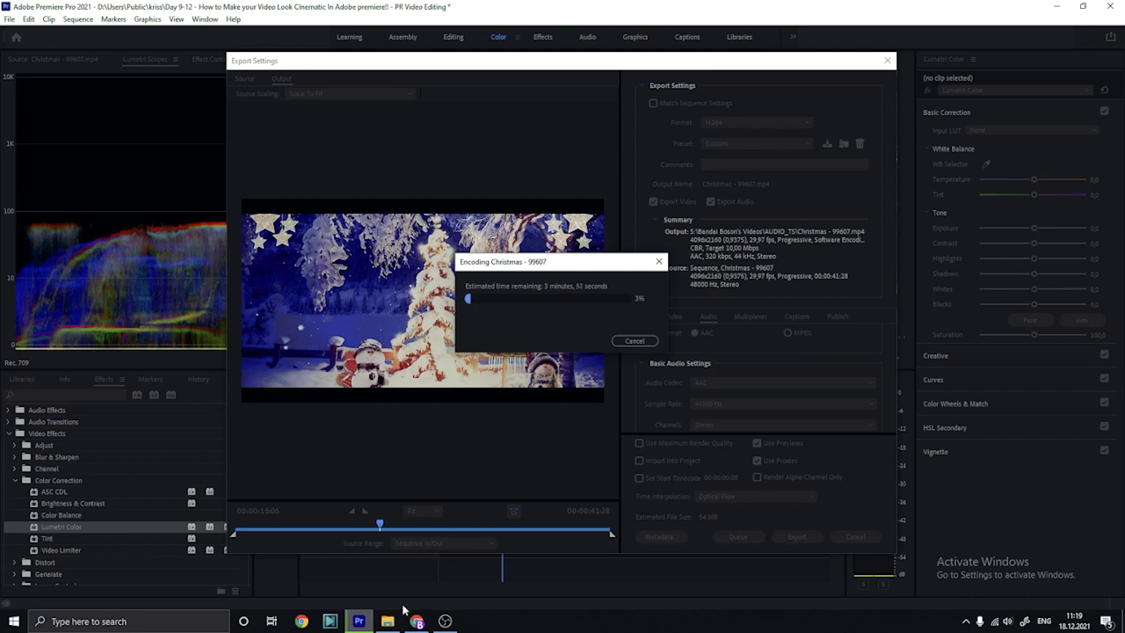
{"action": "left_click", "coordinate": [447, 621]}
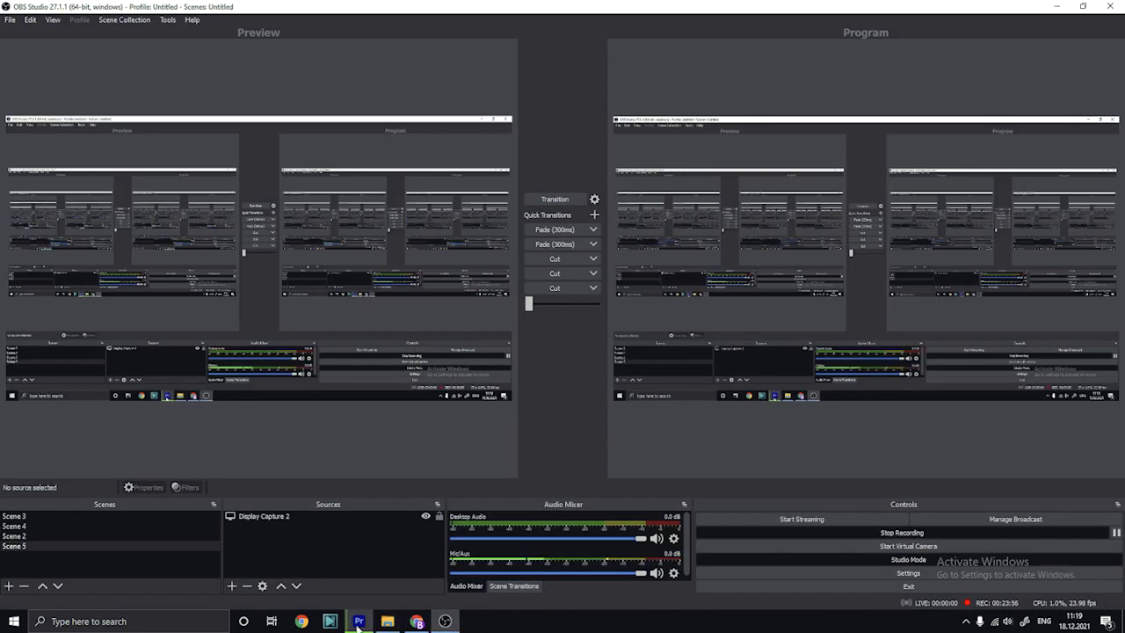
Return to Premiere Pro to see Christmas - 99607.mp4 exported successfully
{"action": "left_click", "coordinate": [359, 624]}
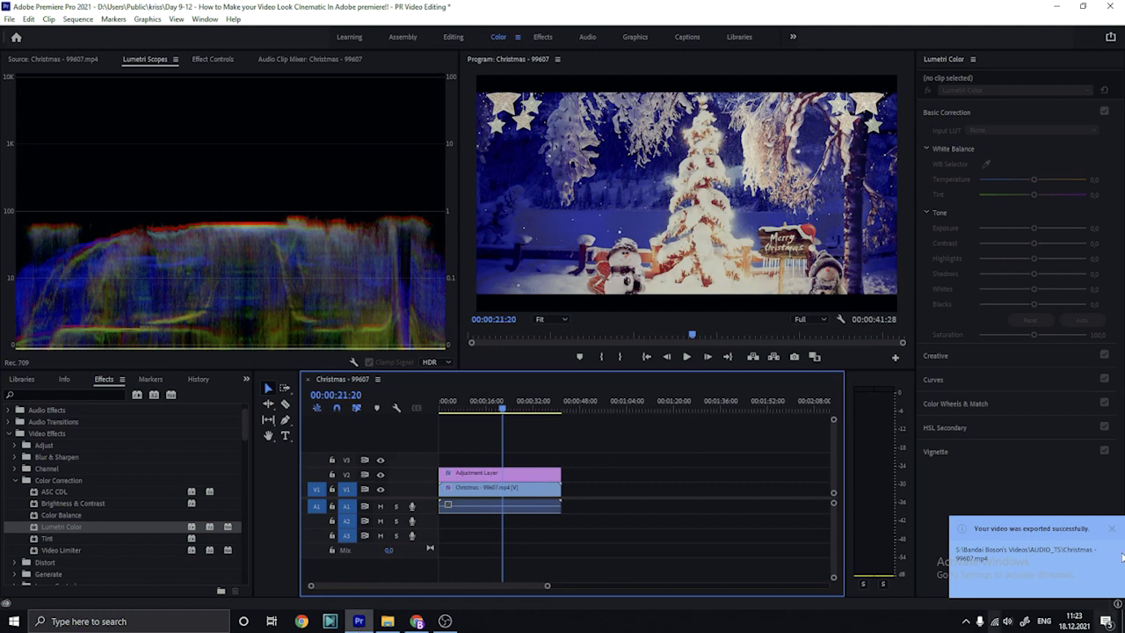
Open File Explorer and navigate to This PC > New Volume (S:) > Beluga All Images
{"action": "left_click", "coordinate": [387, 620]}
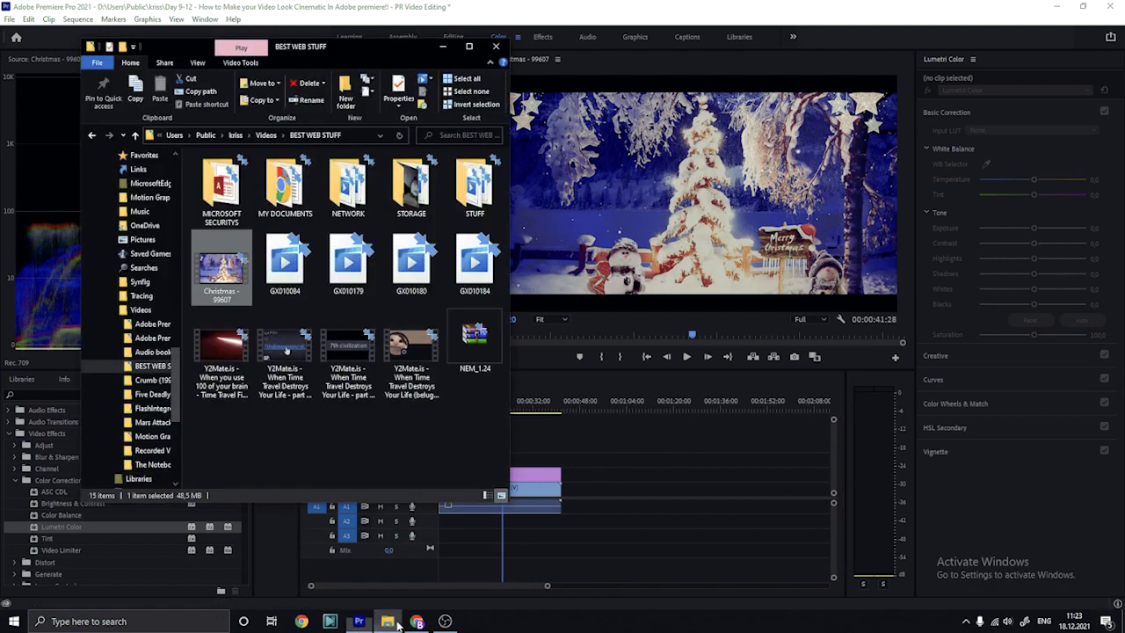
{"action": "double_click", "coordinate": [471, 45]}
{"action": "left_click_drag", "start_coordinate": [457, 10], "coordinate": [465, 35]}
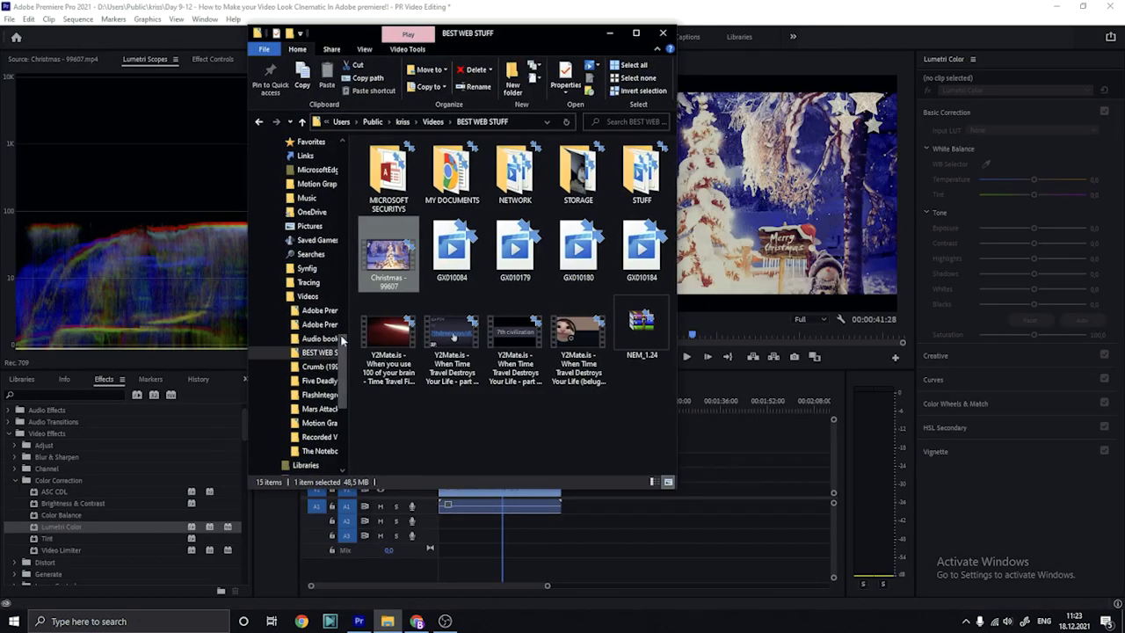
{"action": "scroll", "coordinate": [335, 367], "scroll_direction": "up", "scroll_amount": 5}
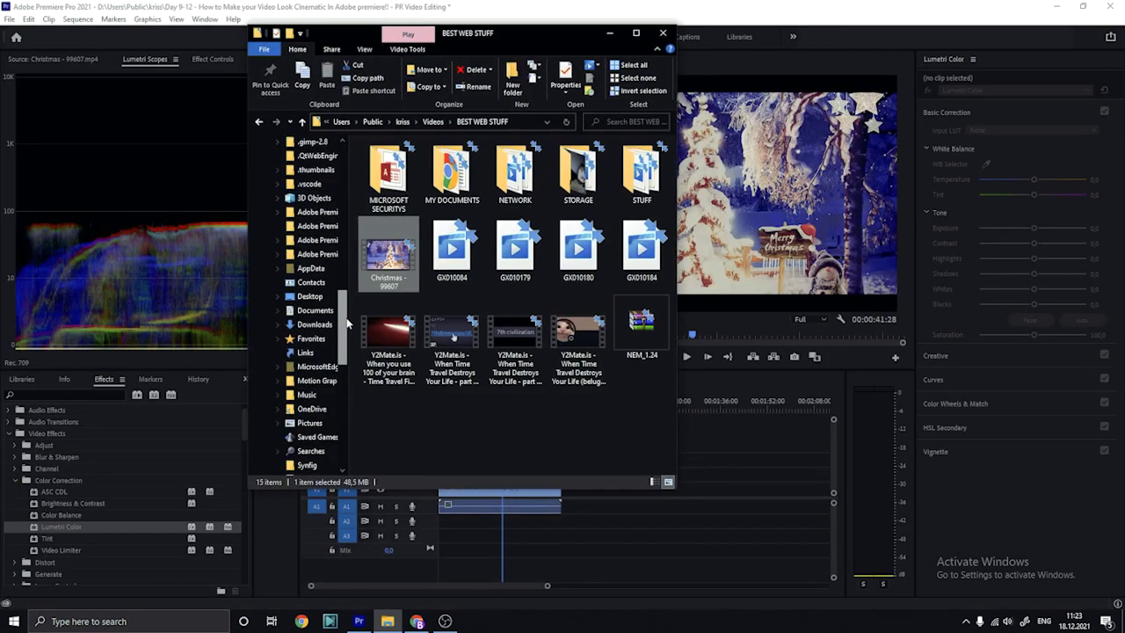
{"action": "scroll", "coordinate": [325, 290], "scroll_direction": "up", "scroll_amount": 5}
{"action": "scroll", "coordinate": [312, 220], "scroll_direction": "up", "scroll_amount": 5}
{"action": "left_click", "coordinate": [290, 193]}
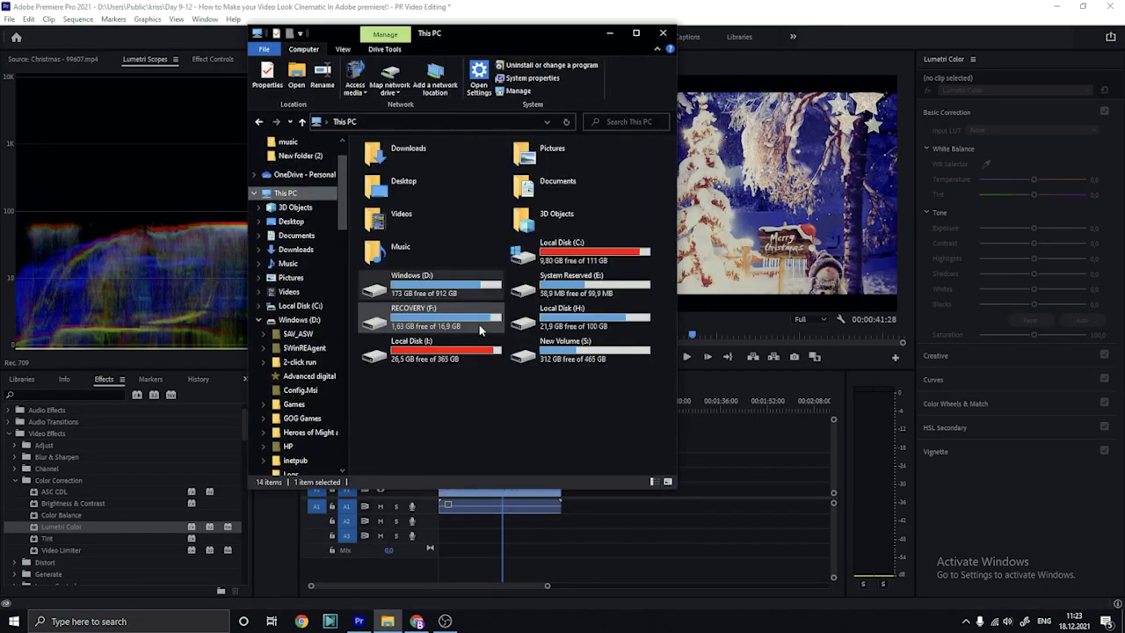
{"action": "double_click", "coordinate": [544, 347]}
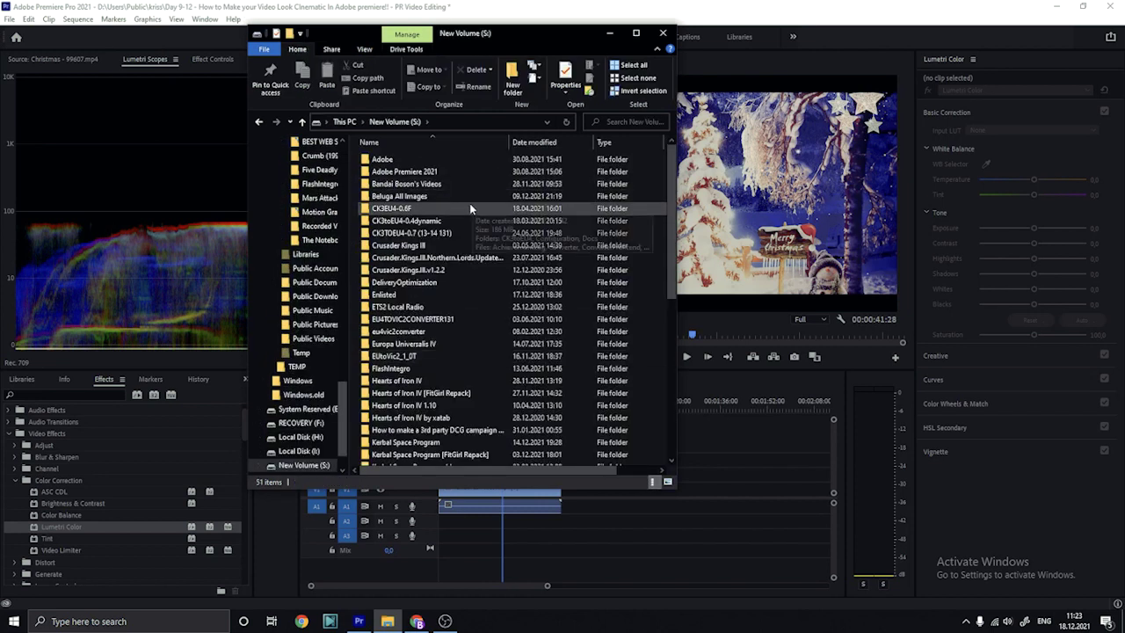
{"action": "double_click", "coordinate": [465, 196]}
Go back to This PC, reopen New Volume (S:) > Beluga All Images, and minimize Explorer
{"action": "left_click", "coordinate": [387, 123]}
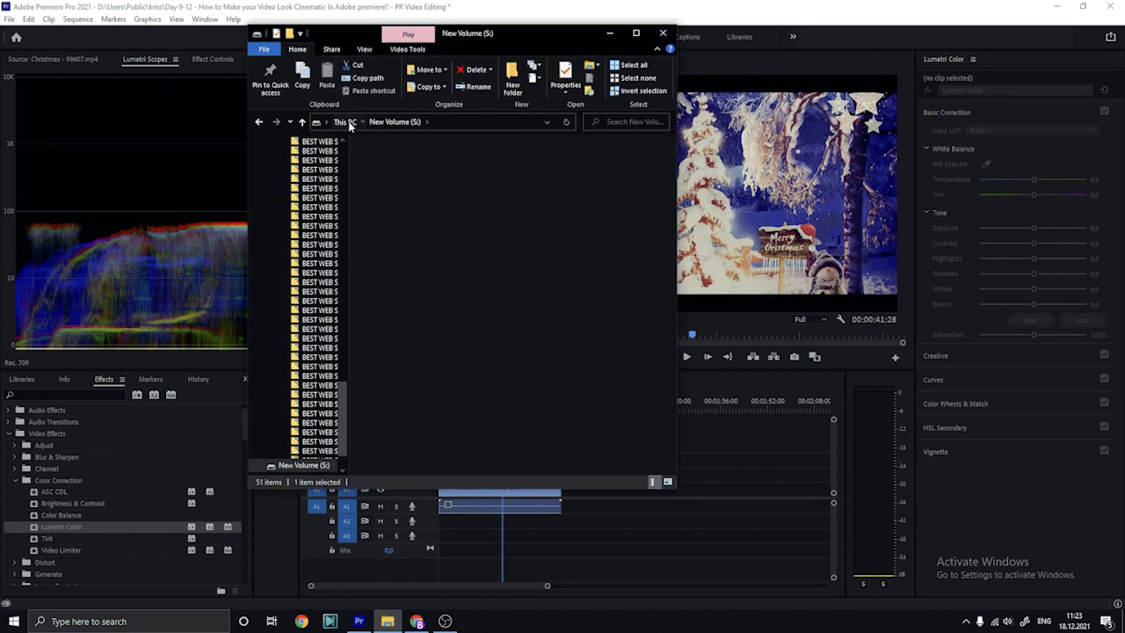
{"action": "left_click", "coordinate": [344, 121]}
{"action": "double_click", "coordinate": [576, 350]}
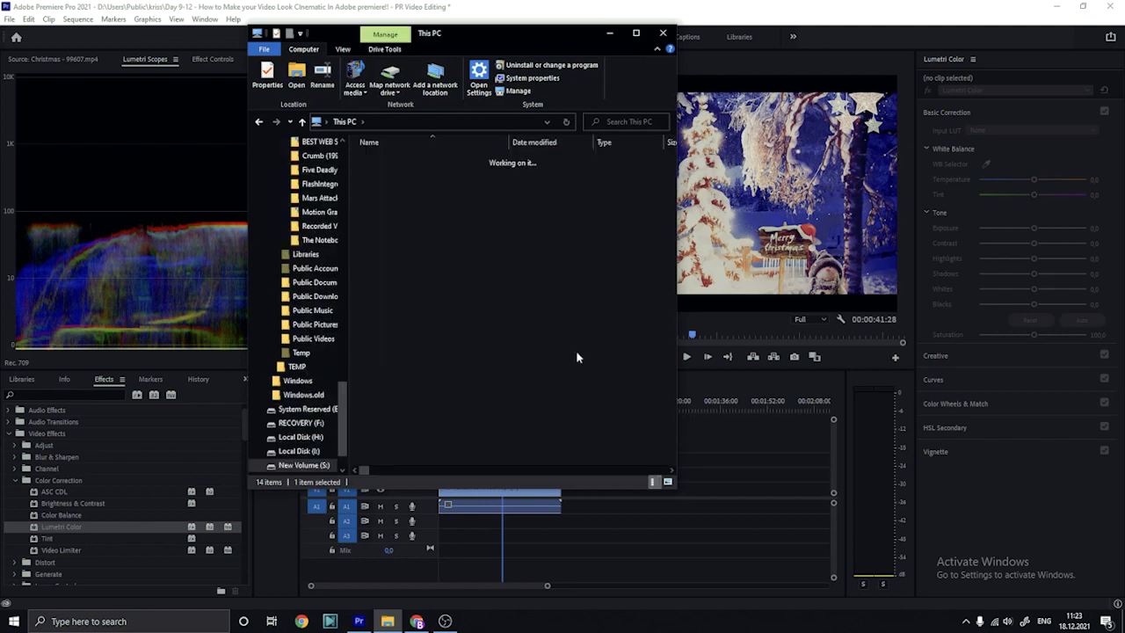
{"action": "double_click", "coordinate": [408, 198]}
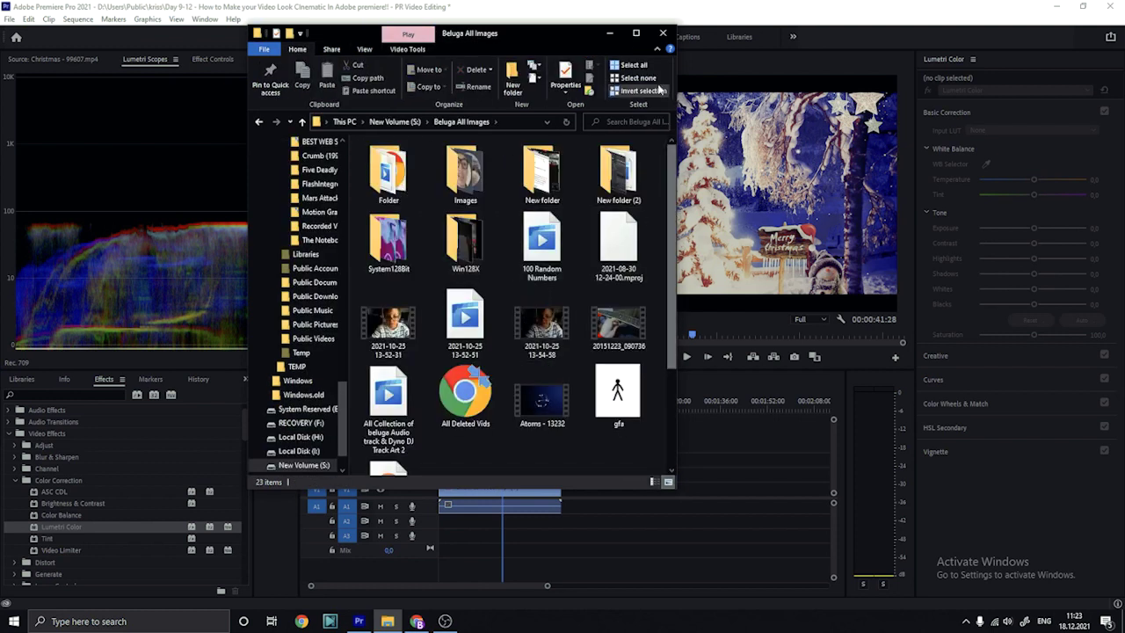
{"action": "left_click", "coordinate": [609, 34]}
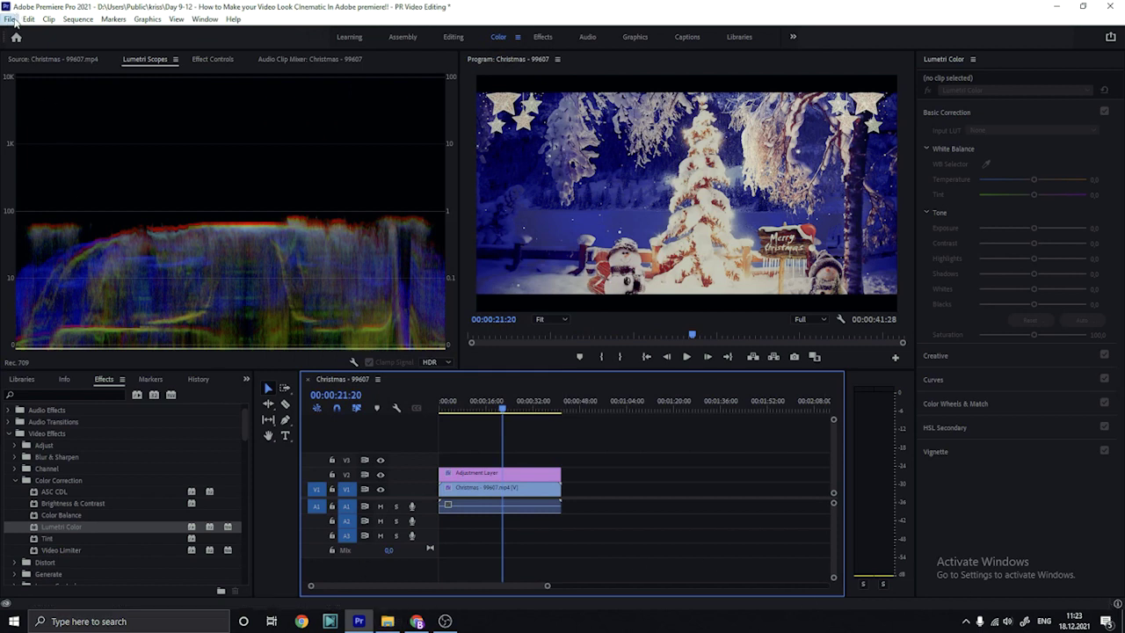
{"action": "left_click", "coordinate": [11, 19]}
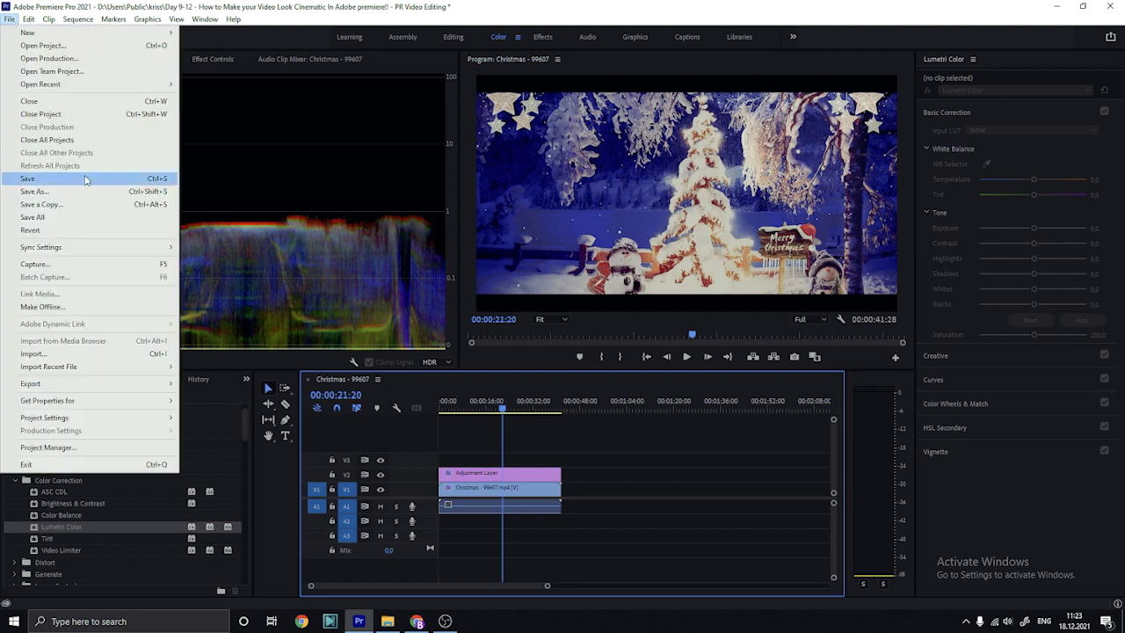
{"action": "mouse_move", "coordinate": [167, 384]}
{"action": "left_click", "coordinate": [211, 384]}
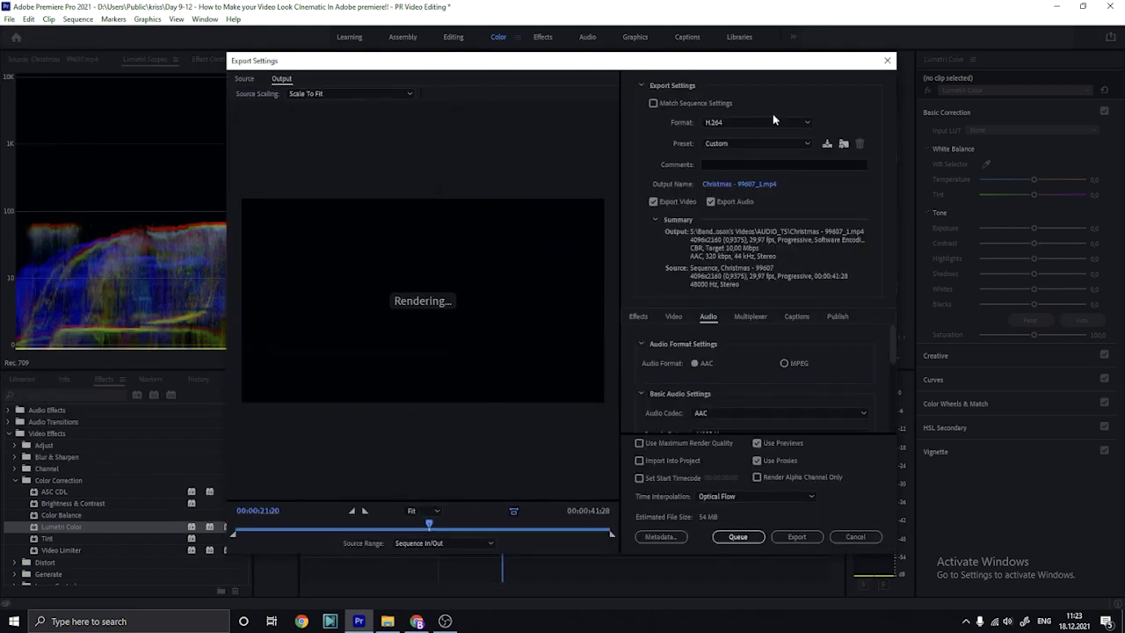
{"action": "left_click", "coordinate": [887, 61]}
Navigate to S: > videos folder > AUDIO_TS and select the Christmas - 99607 export
{"action": "left_click", "coordinate": [397, 622]}
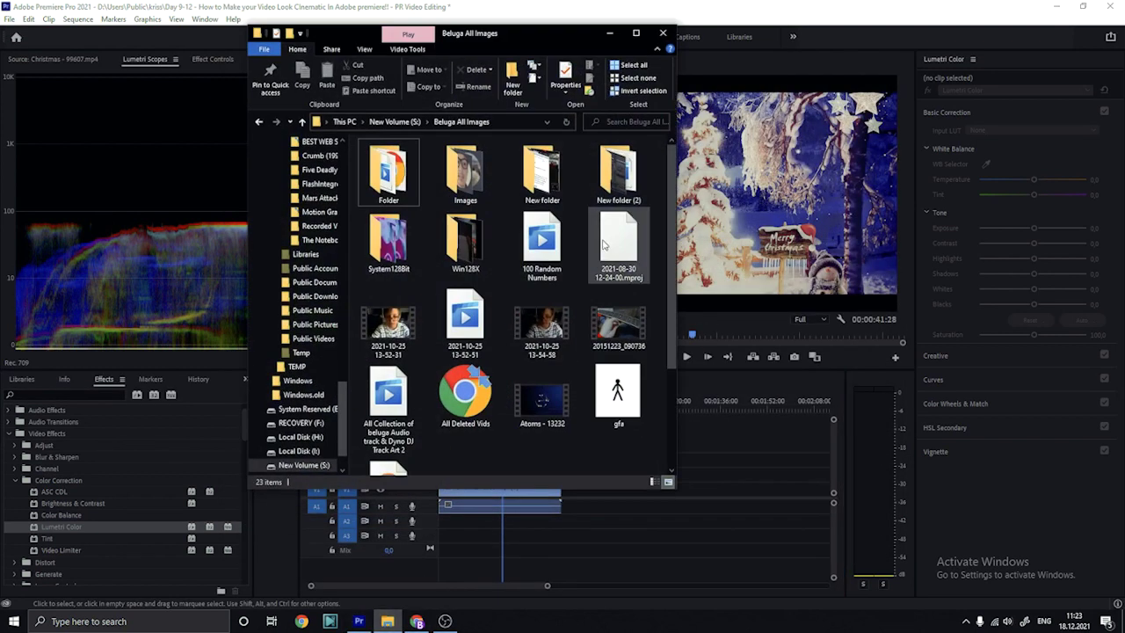
{"action": "left_click", "coordinate": [395, 121]}
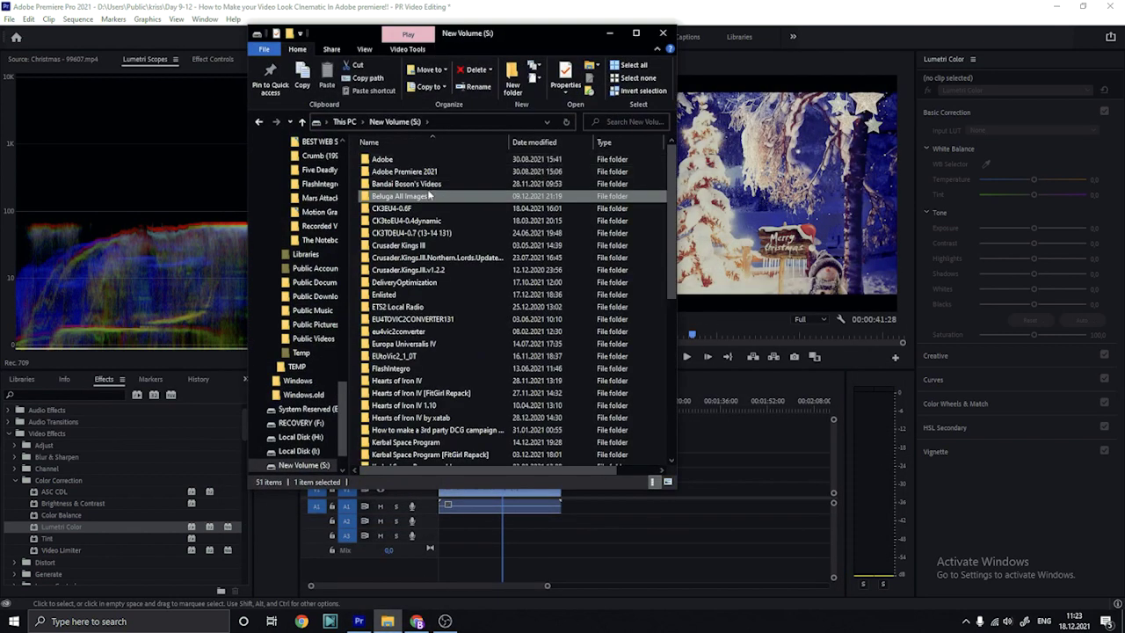
{"action": "double_click", "coordinate": [421, 183]}
{"action": "double_click", "coordinate": [406, 188]}
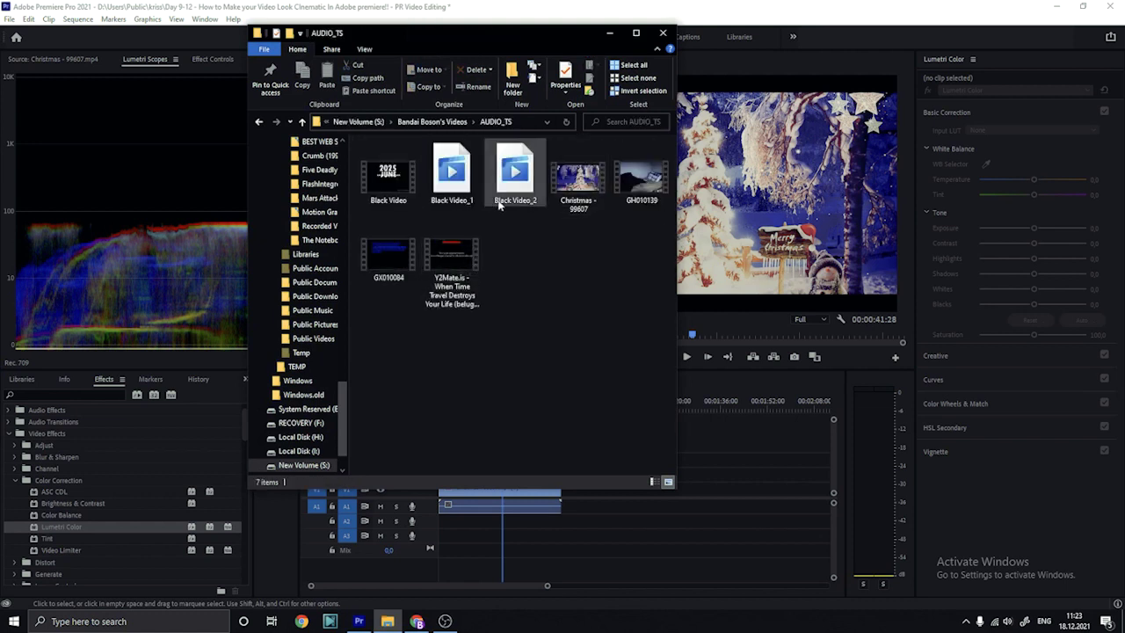
{"action": "left_click", "coordinate": [499, 200]}
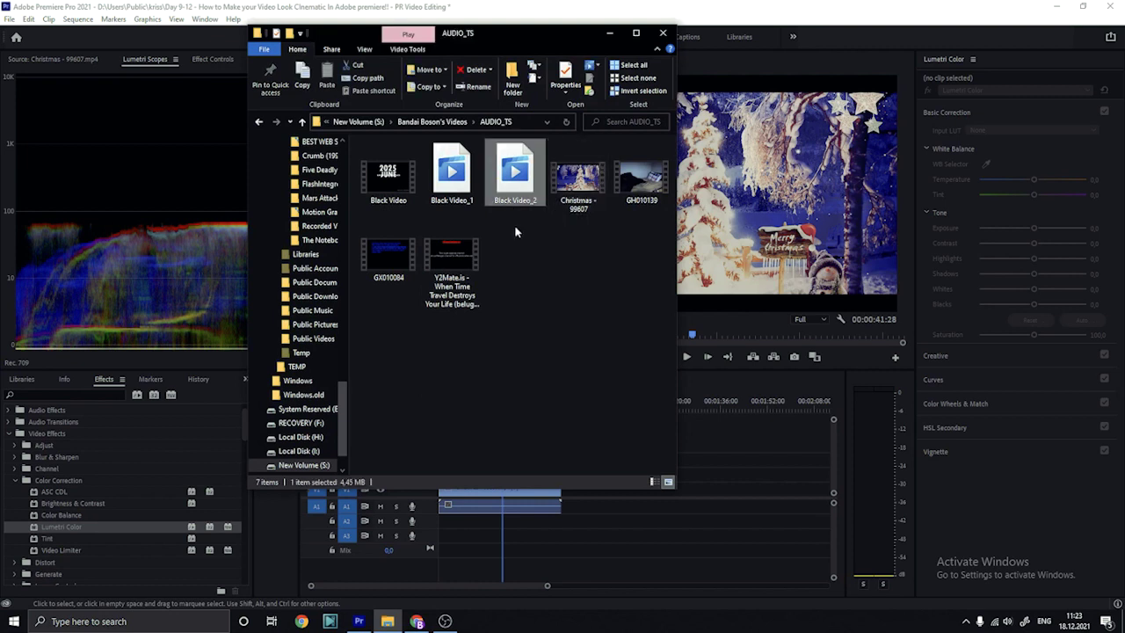
{"action": "left_click", "coordinate": [443, 193]}
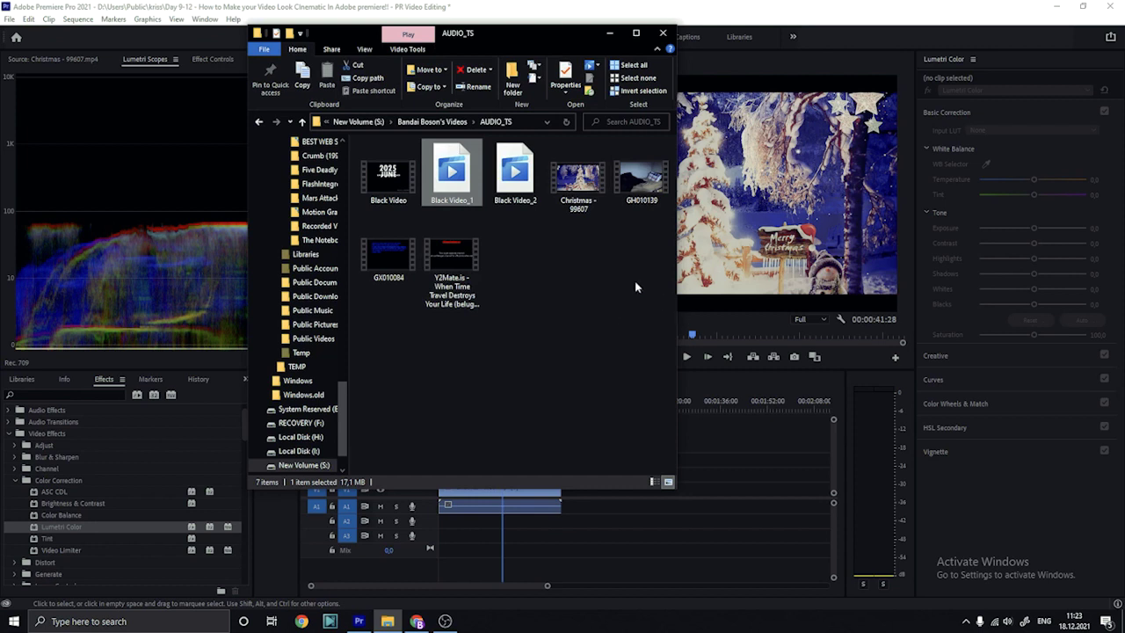
{"action": "left_click", "coordinate": [576, 180]}
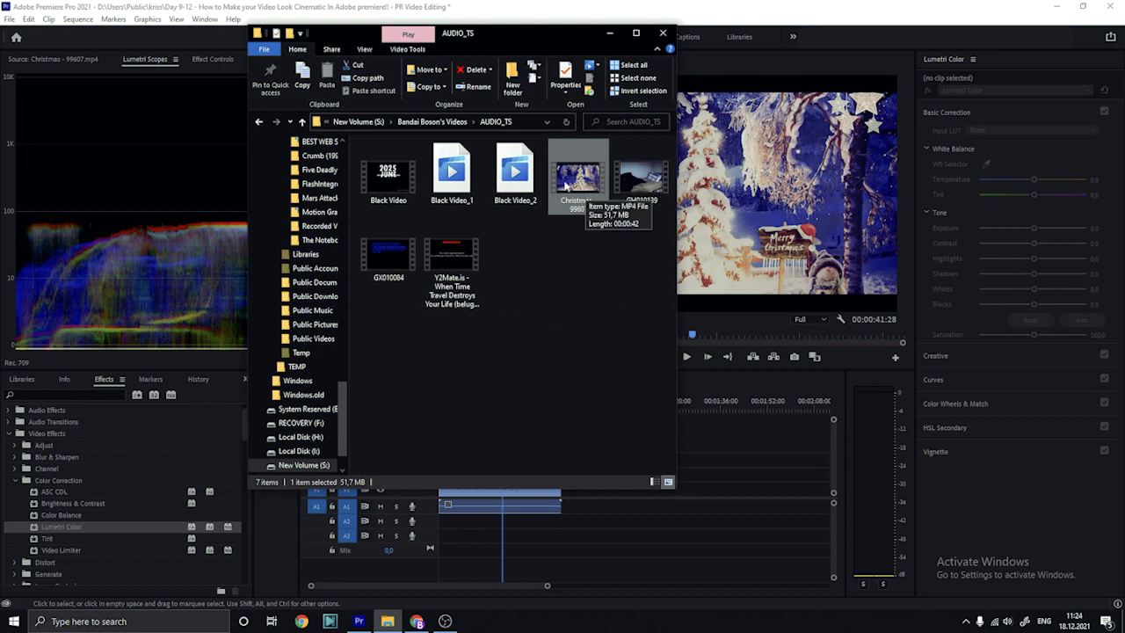
Play the Christmas - 99607 video, close the player, and bring OBS Studio forward
{"action": "double_click", "coordinate": [566, 184]}
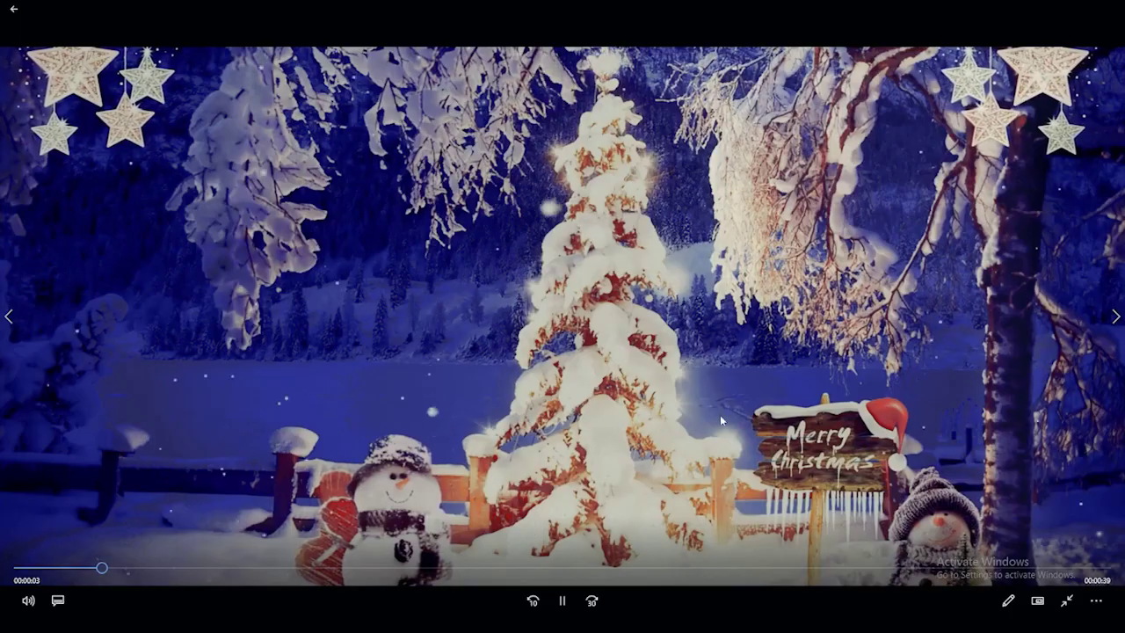
{"action": "left_click", "coordinate": [1109, 7]}
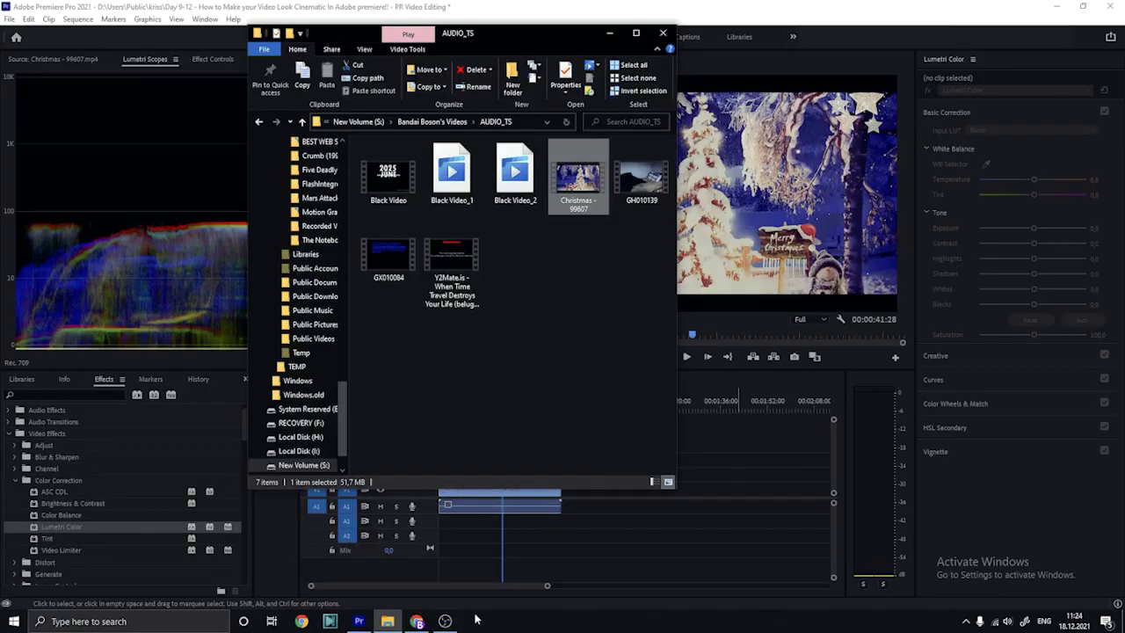
{"action": "left_click", "coordinate": [445, 621]}
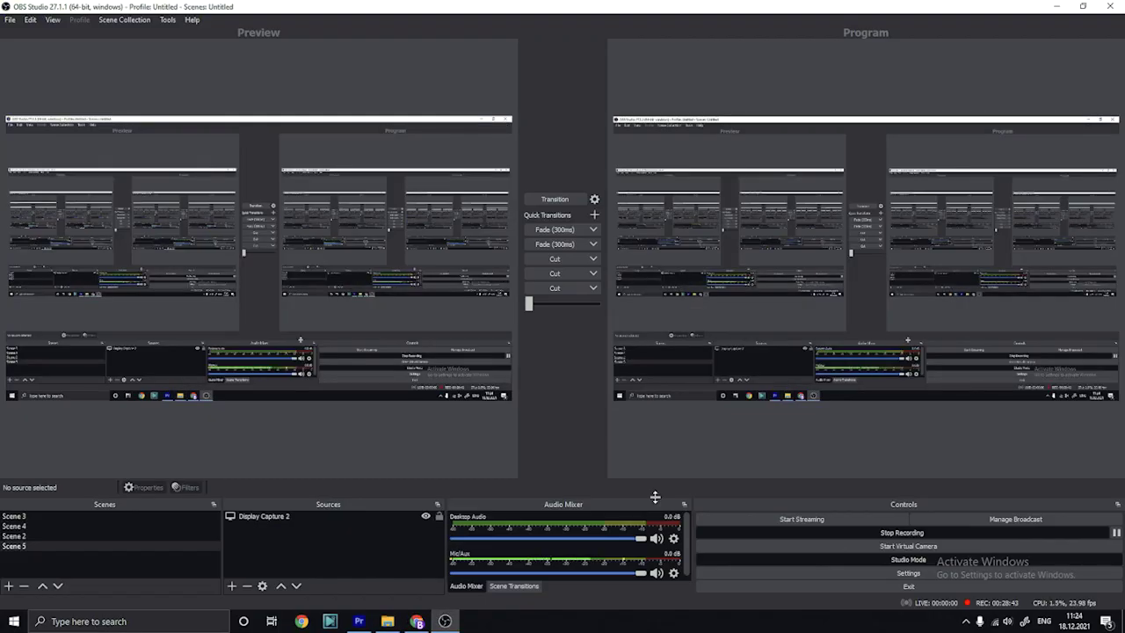